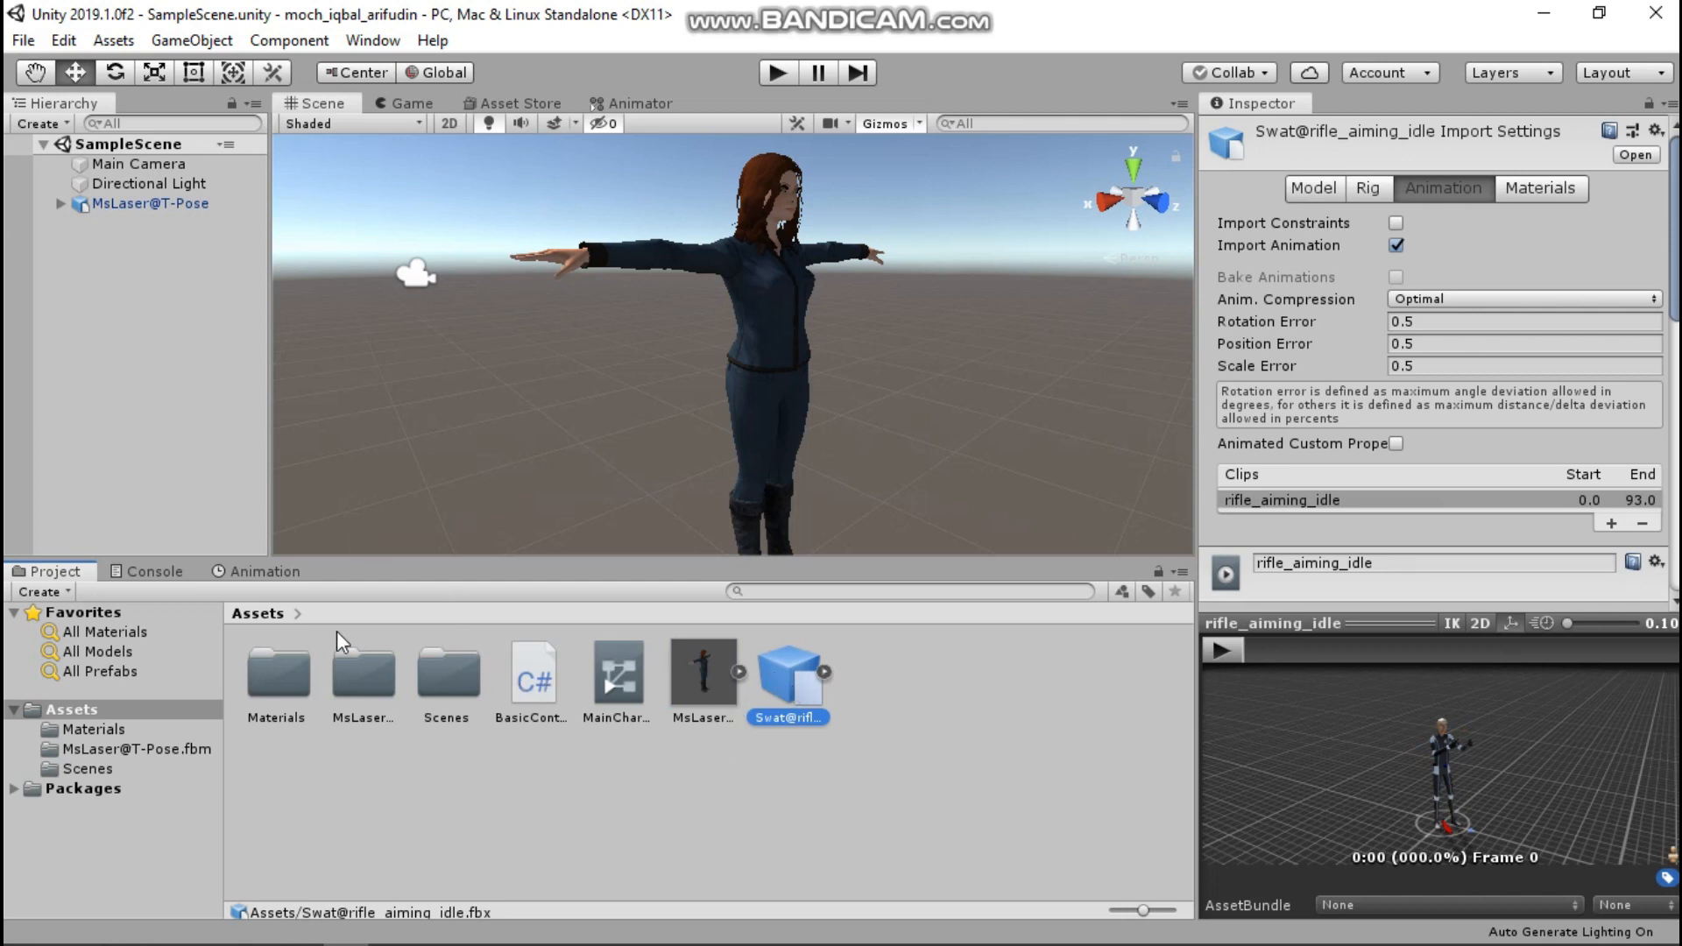
- Set the rig animation type of the MsLaser@T-Pose model to Humanoid
click(677, 691)
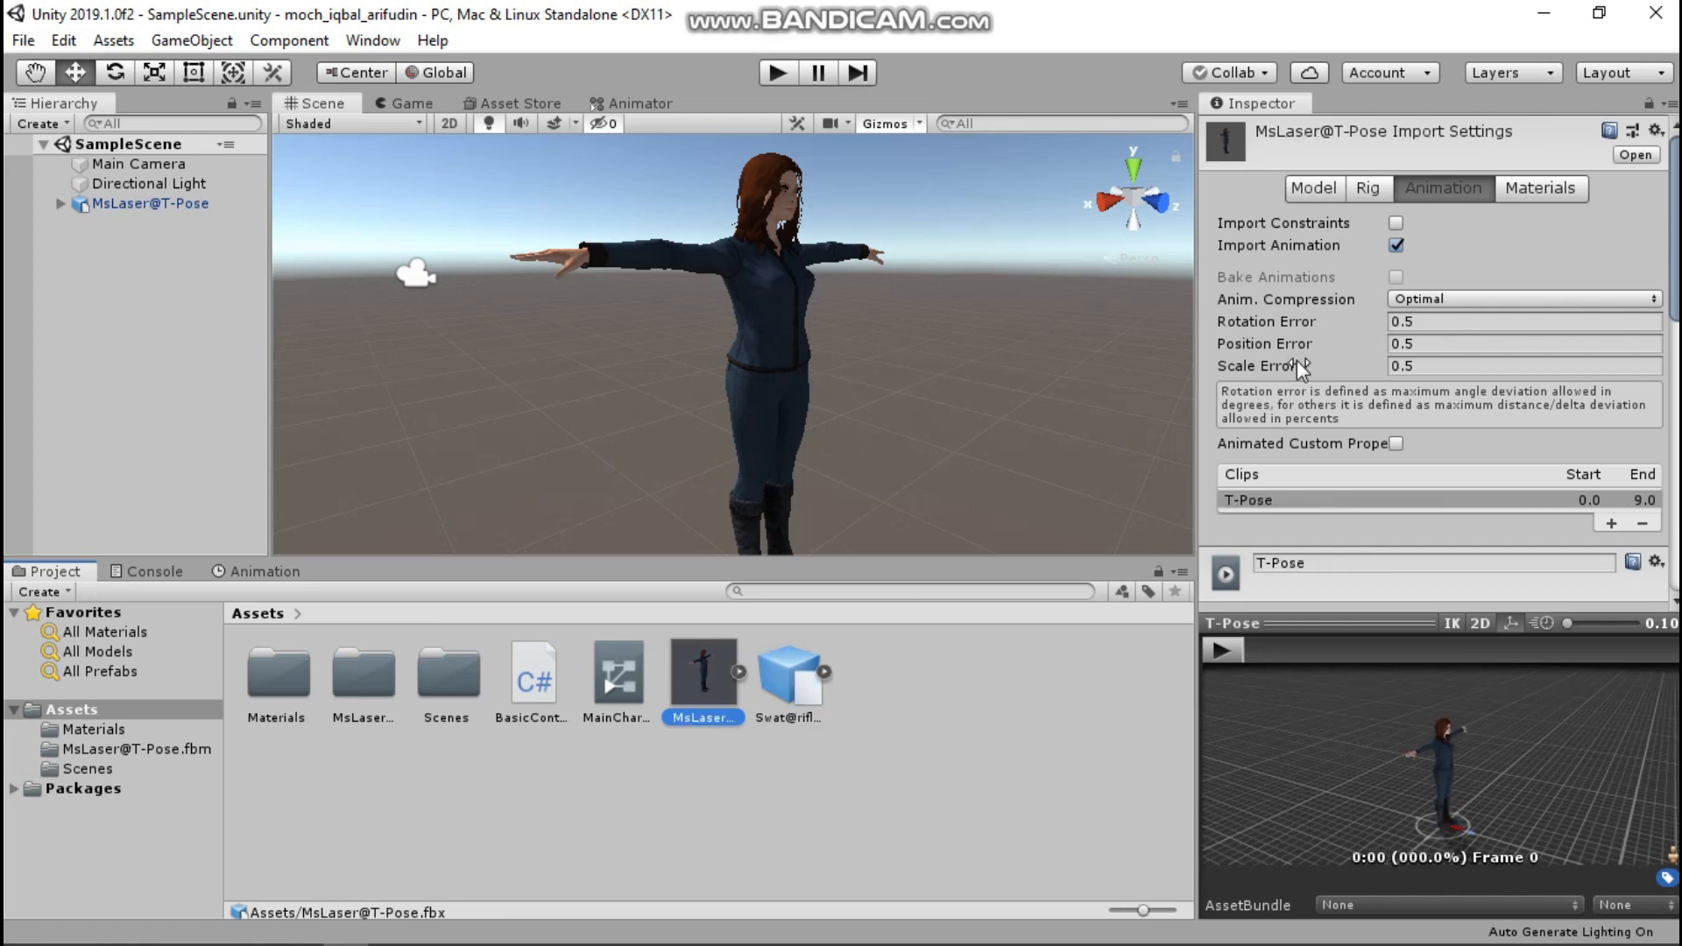
click(1372, 188)
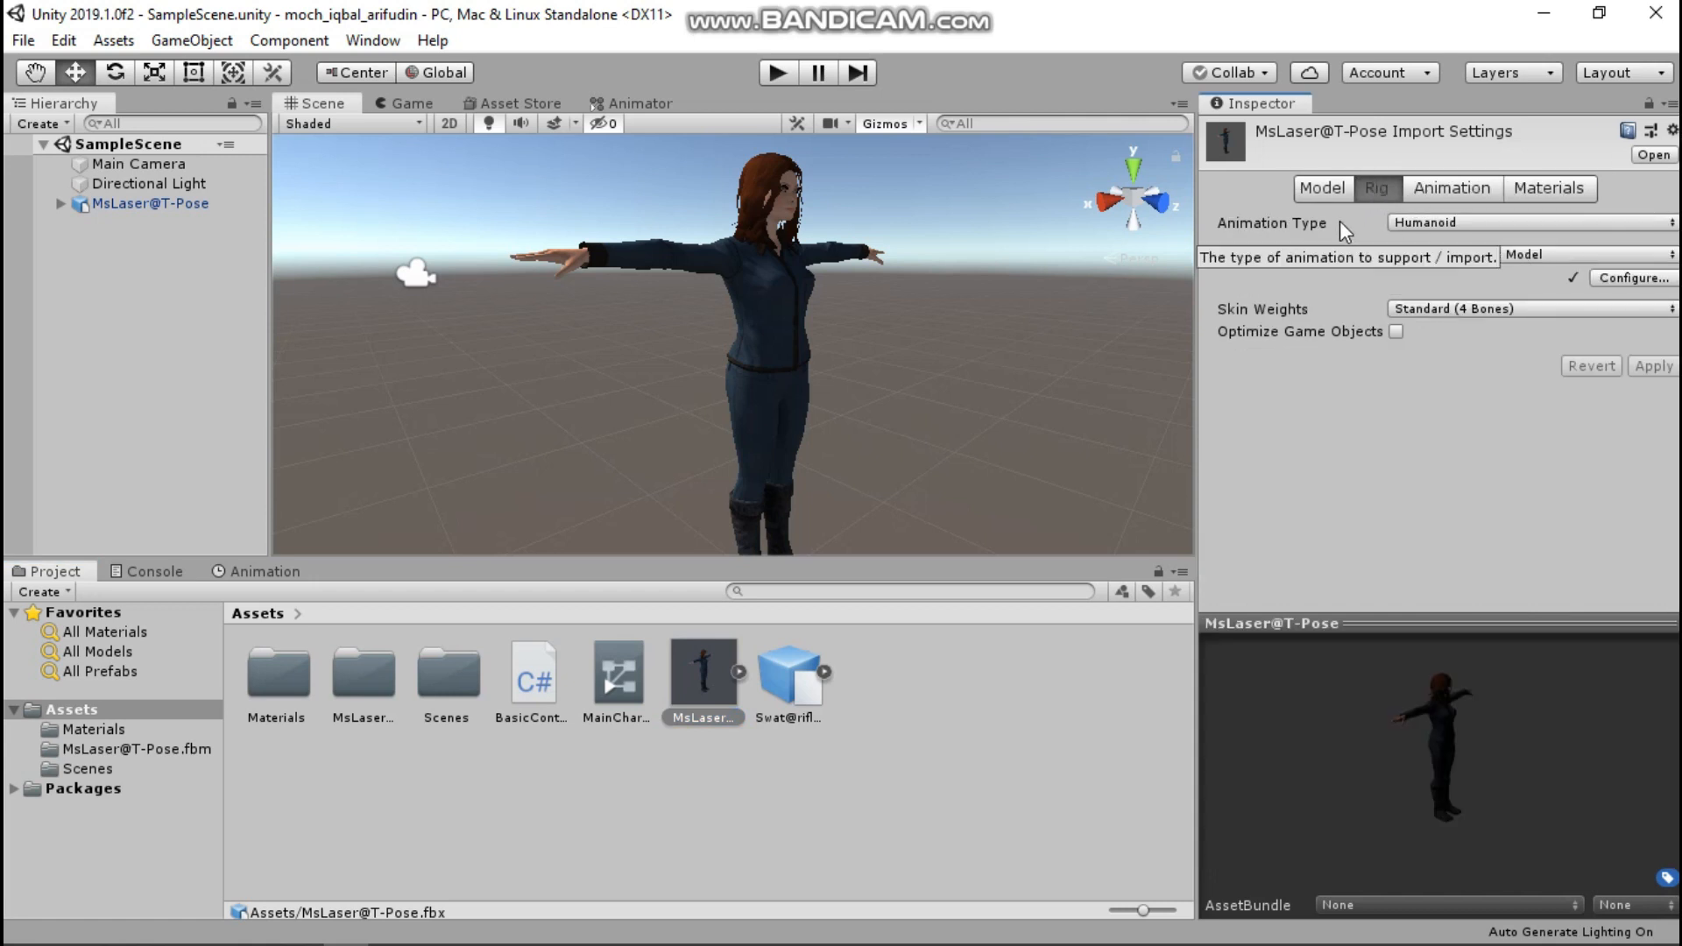
click(1448, 226)
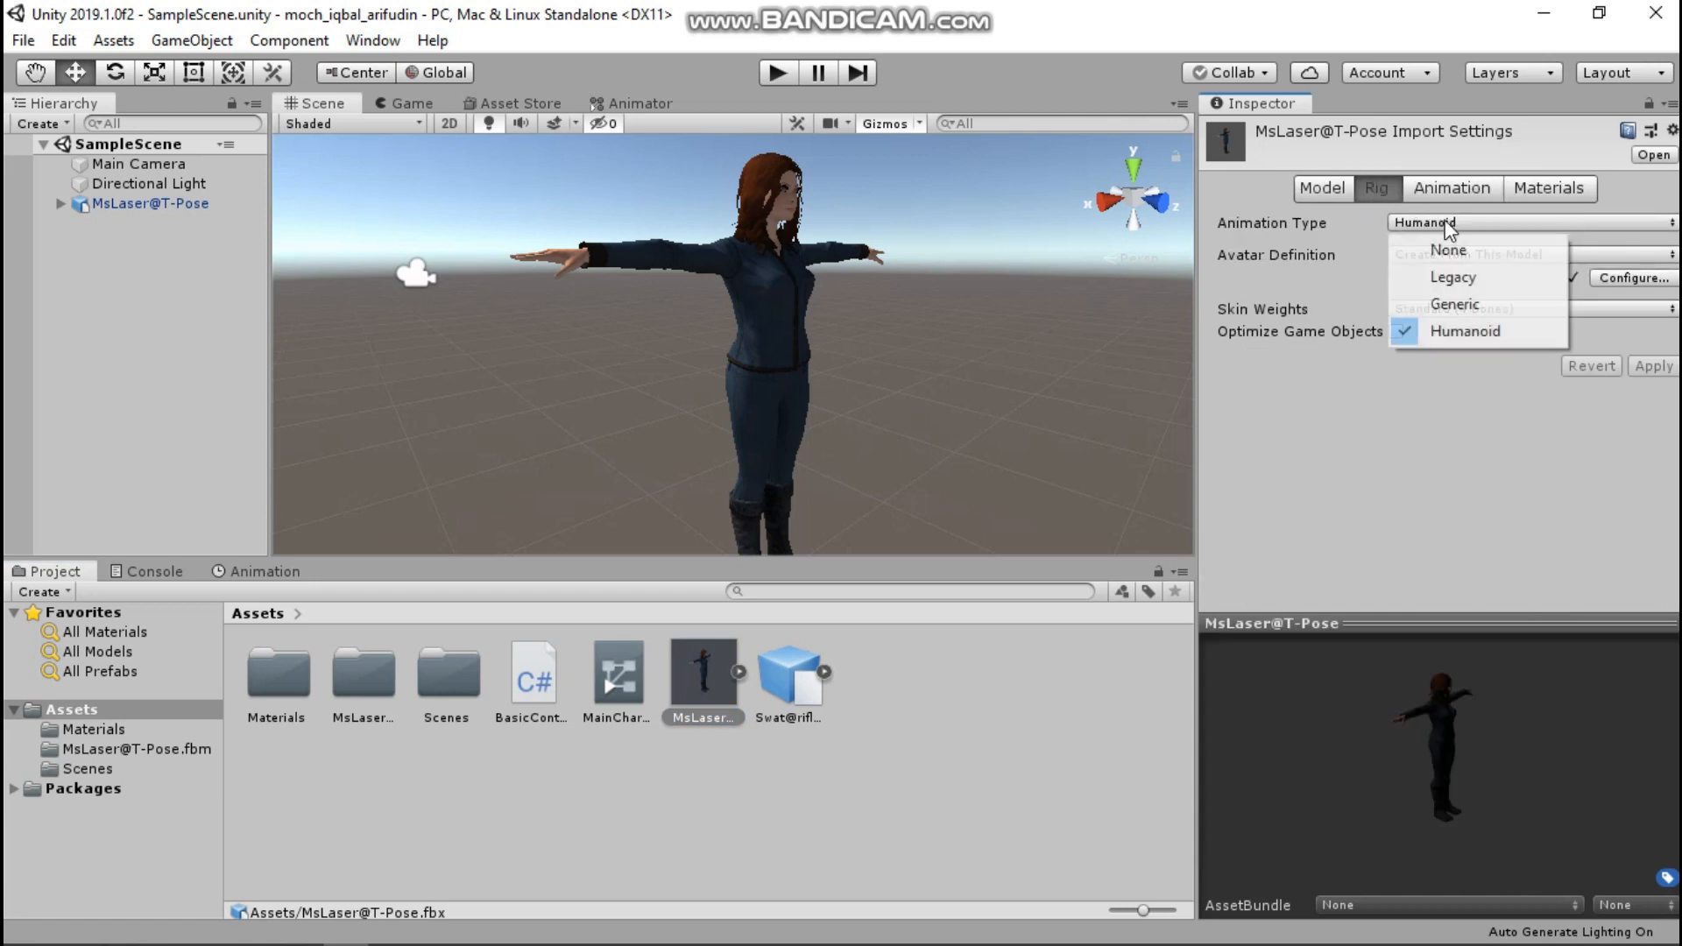
click(1475, 330)
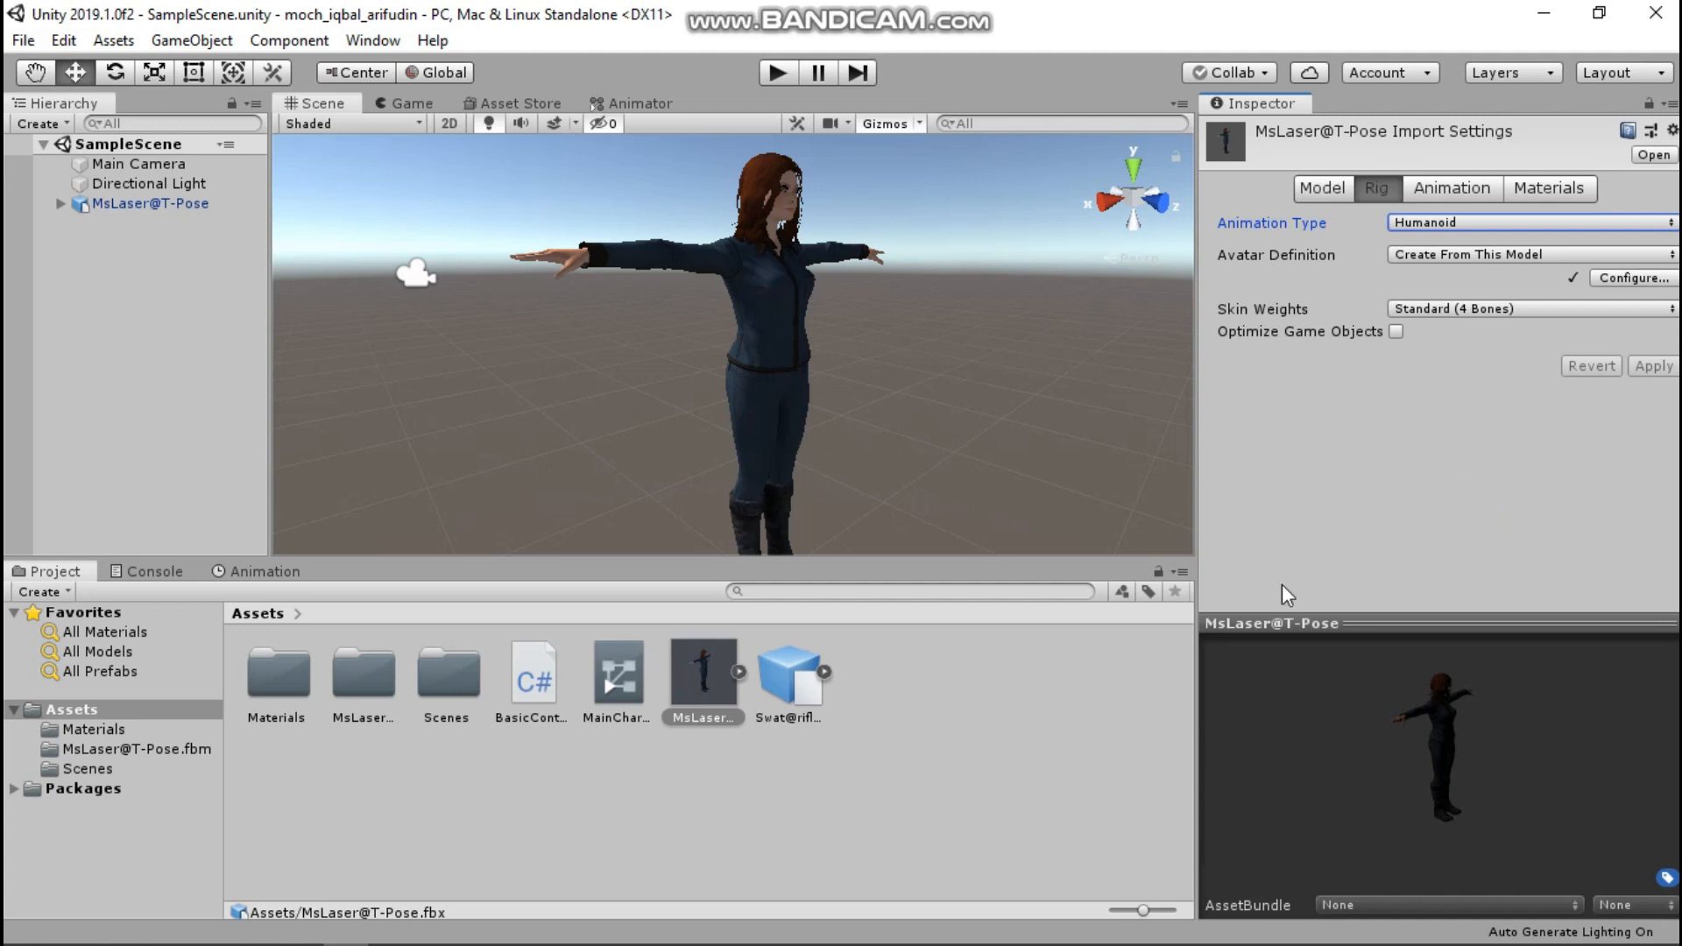
- Examine the animation import settings of Swat@rifle_aiming_idle, including loop and root transform options, and compare its preview with MsLaser@T-Pose
click(789, 686)
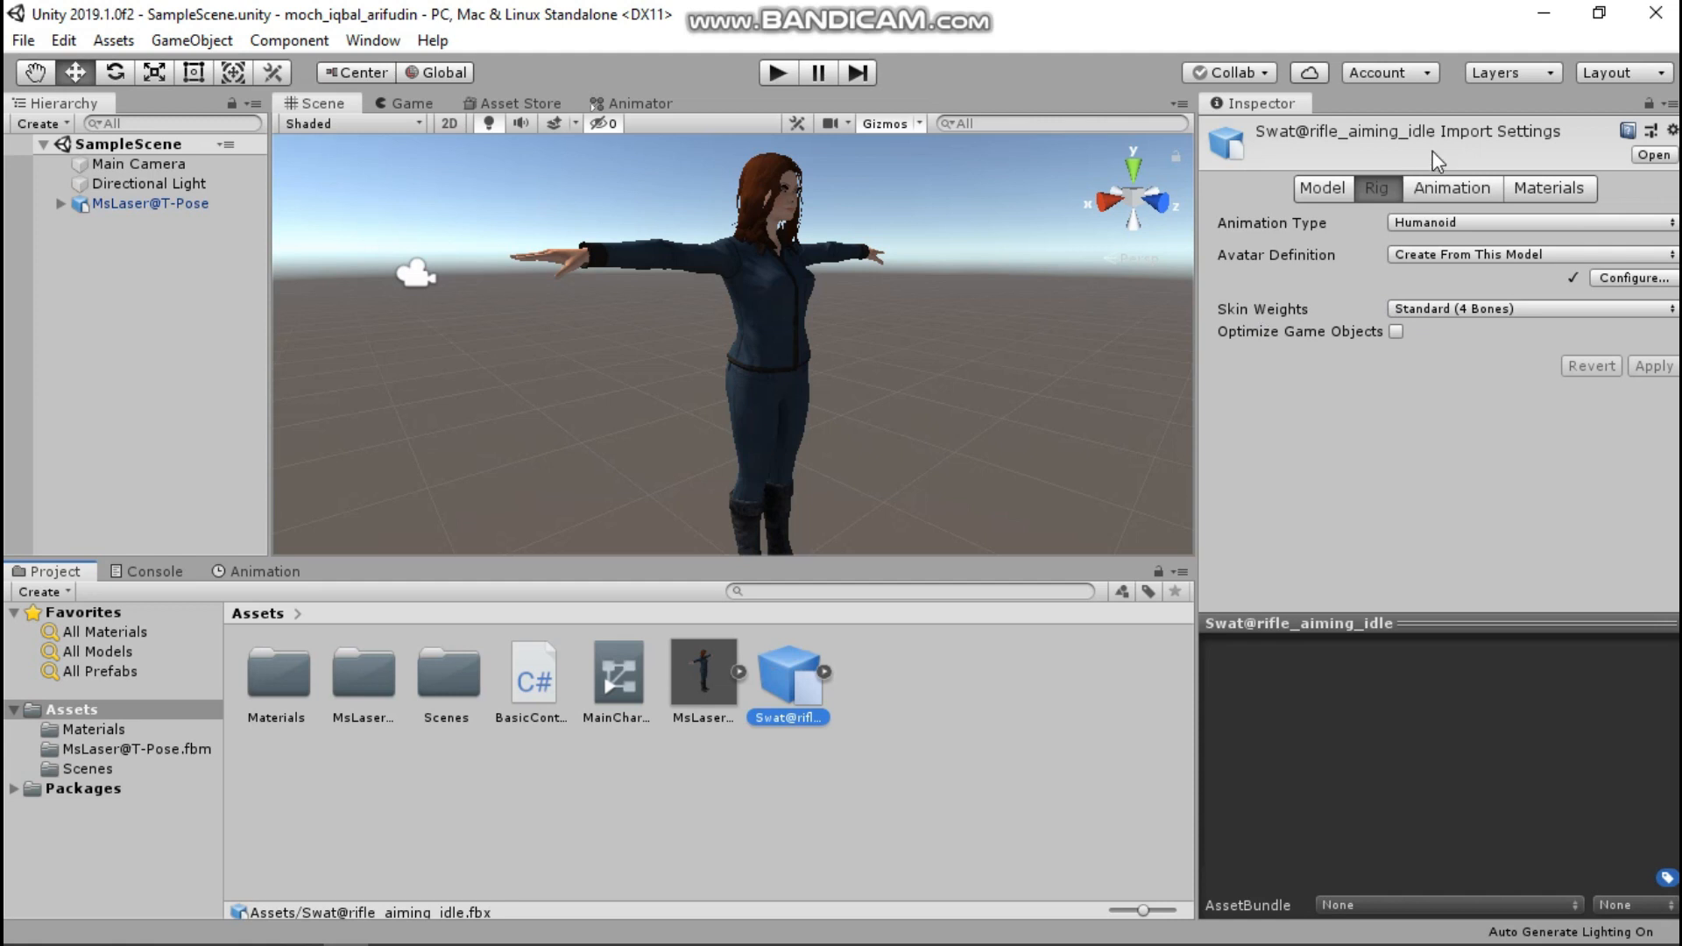
click(1438, 190)
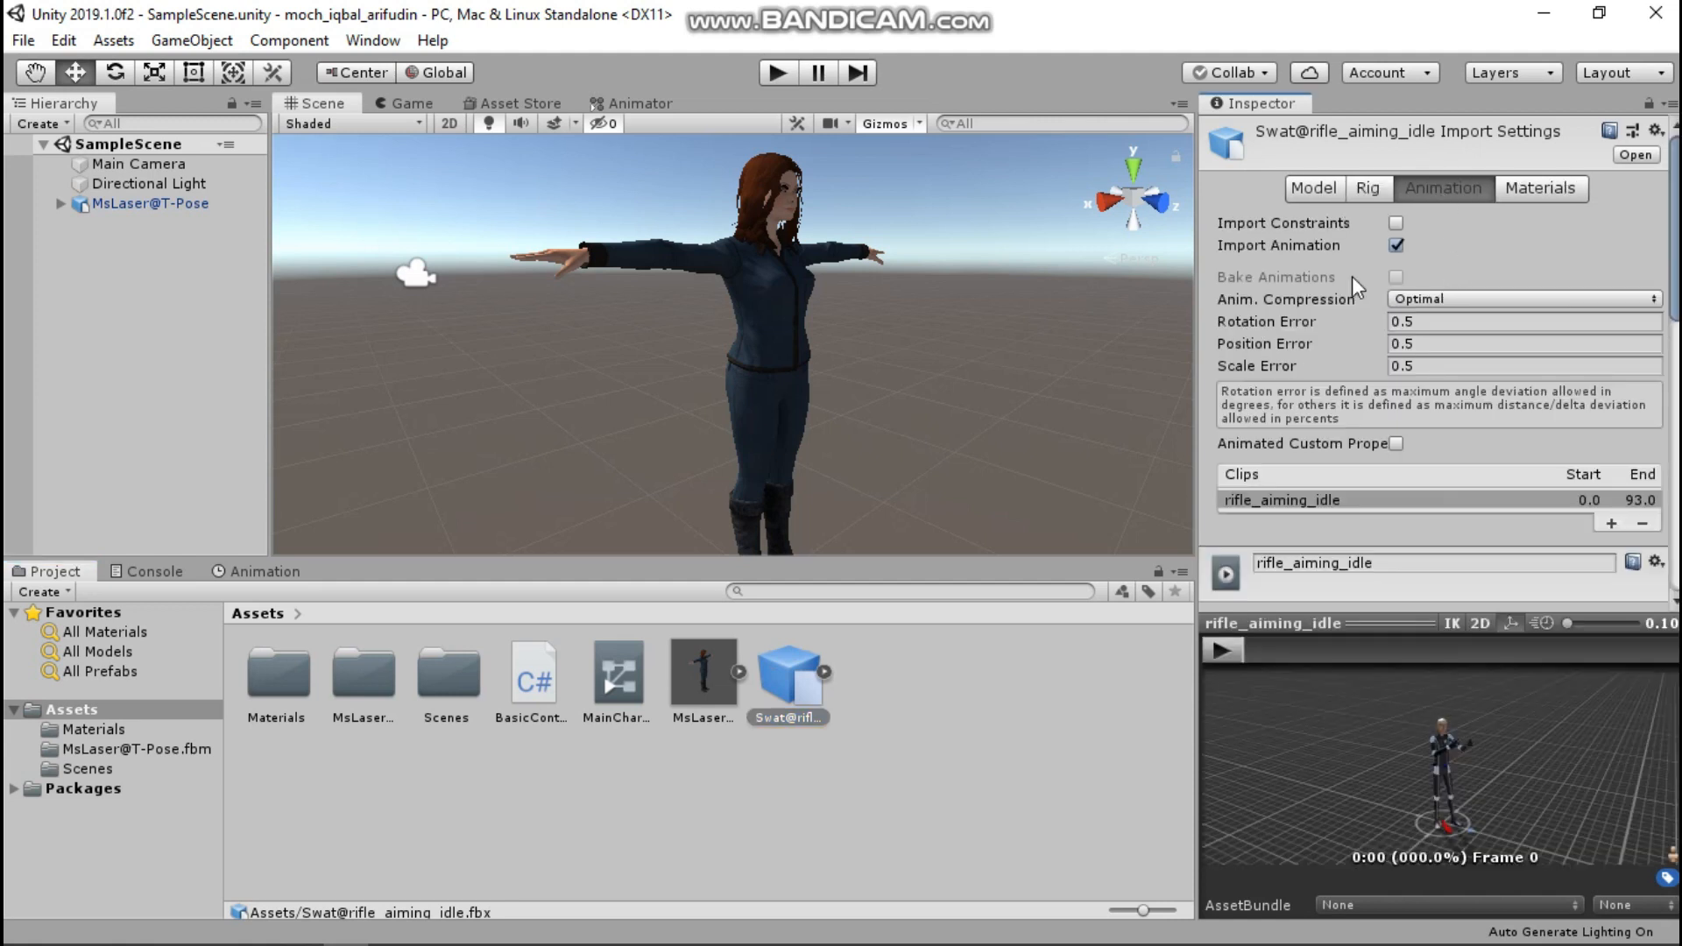
scroll(1348, 287, down, 5)
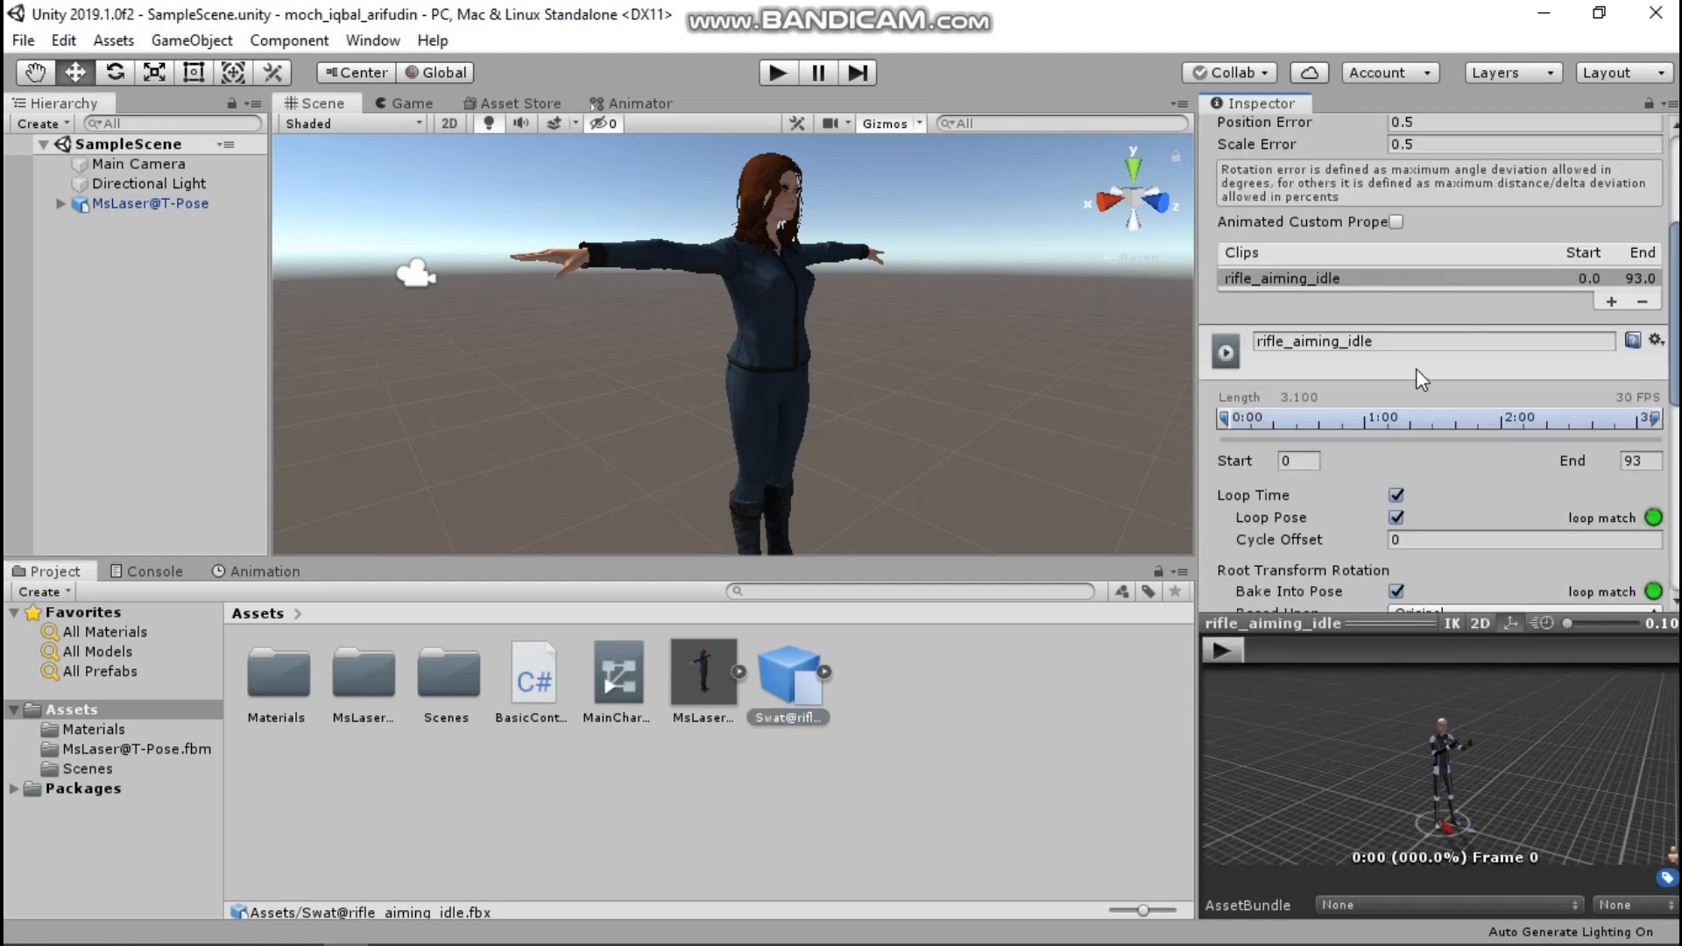
scroll(1416, 368, up, 5)
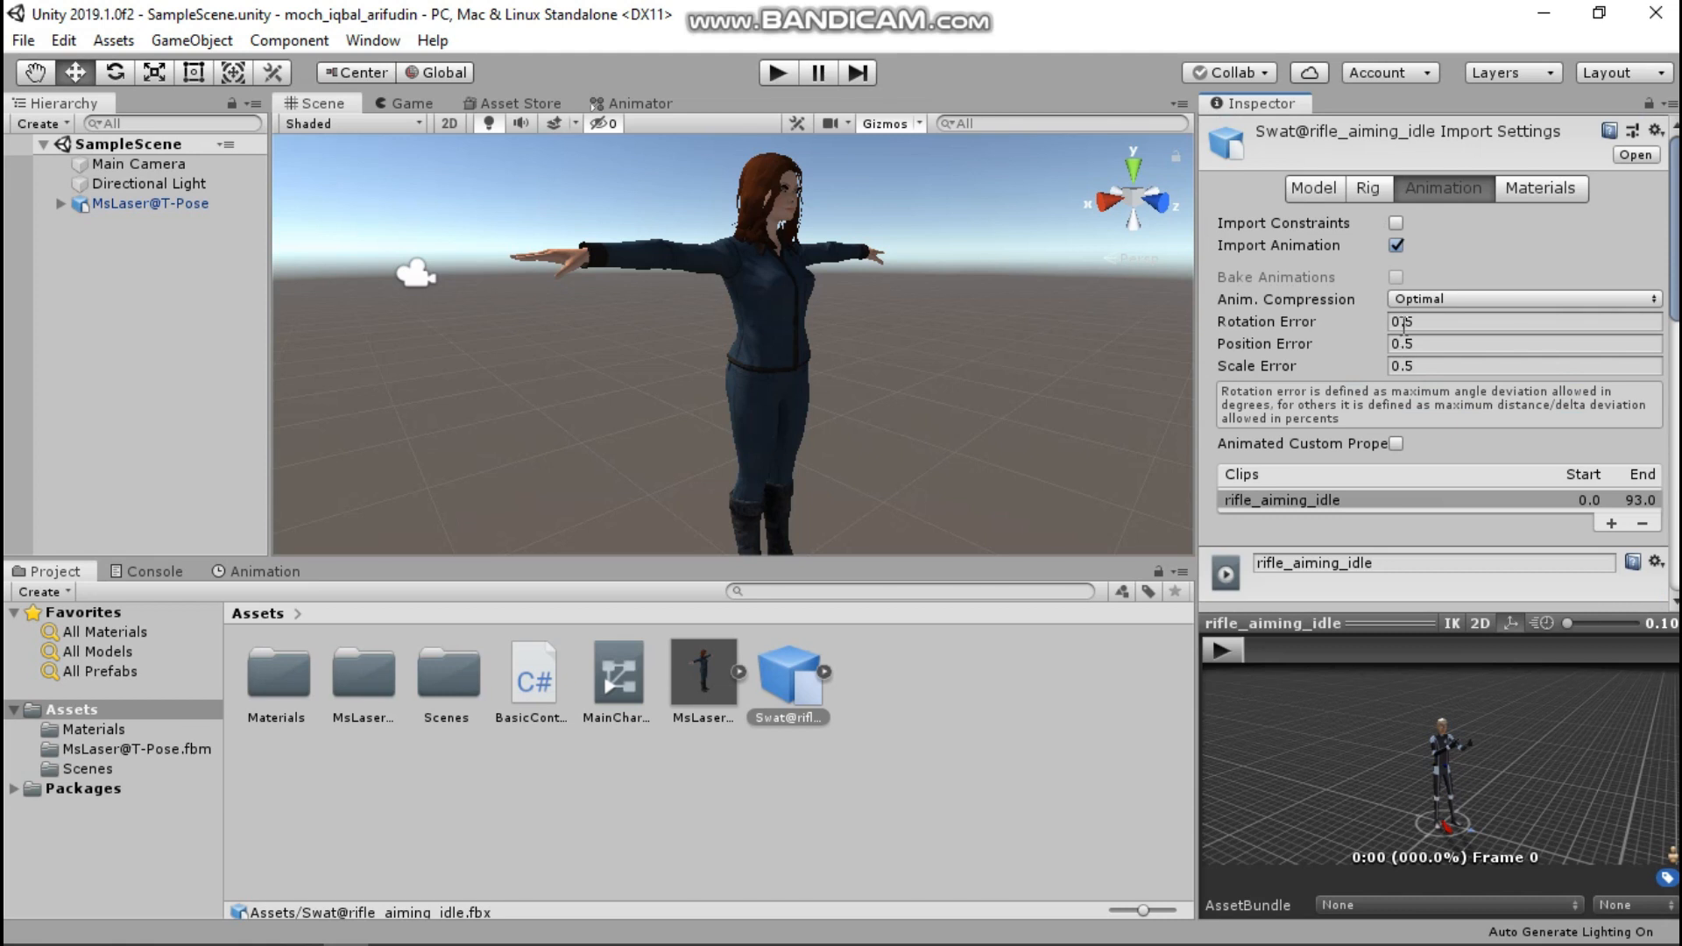
scroll(1404, 333, down, 10)
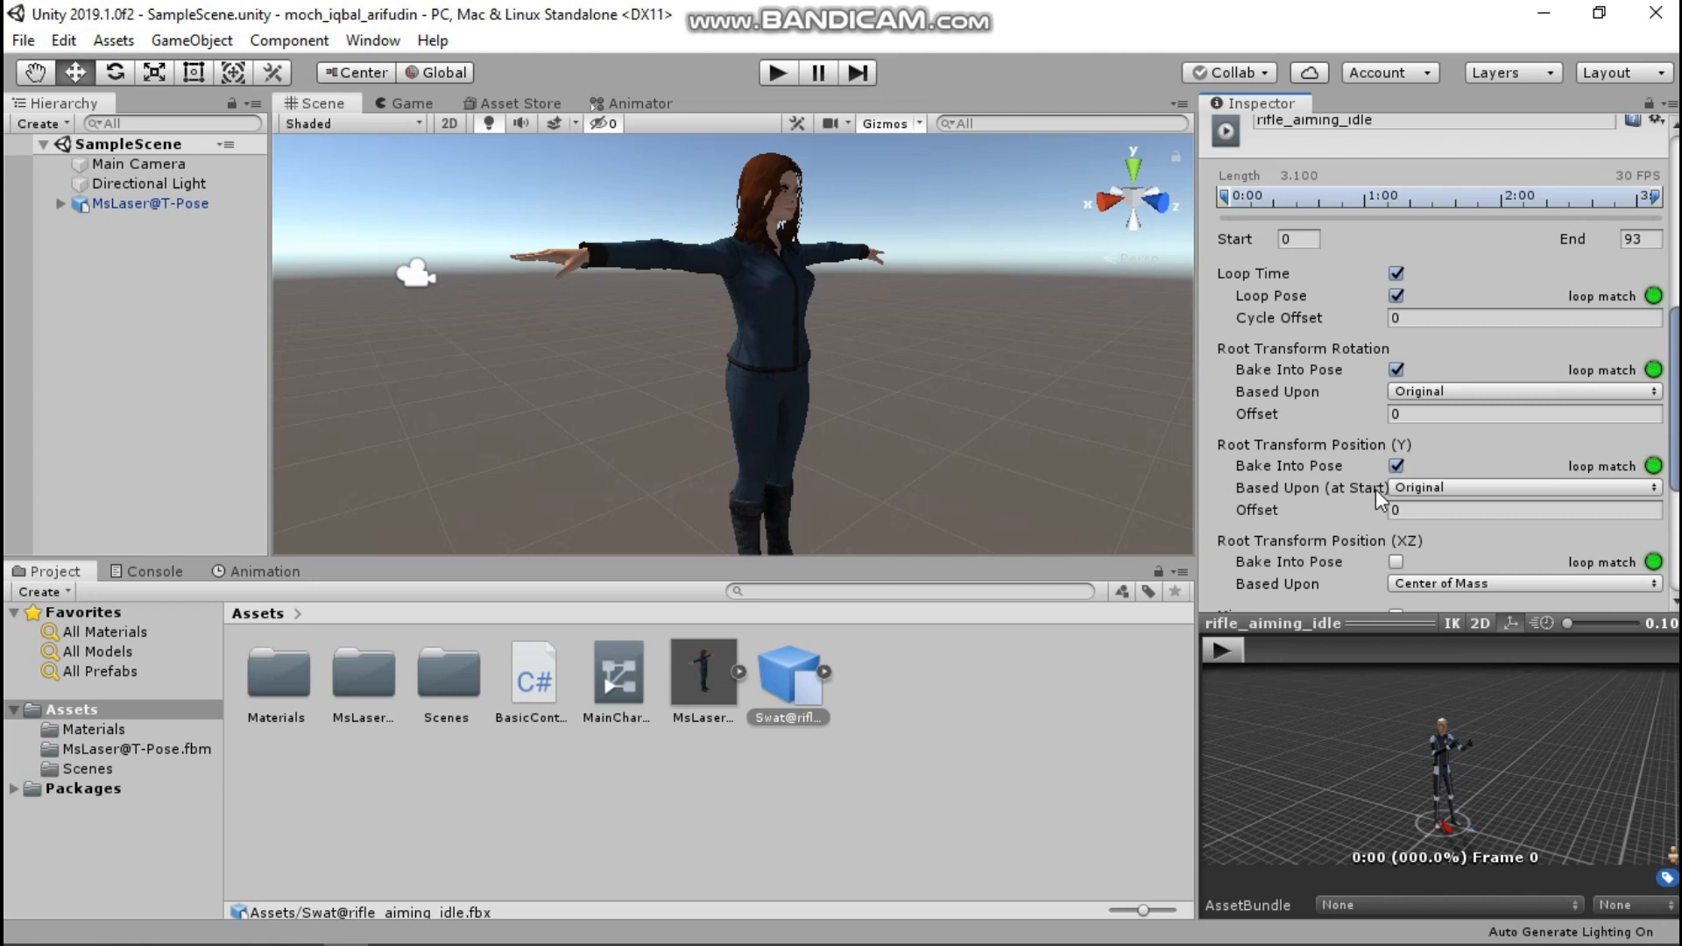
scroll(1322, 470, down, 3)
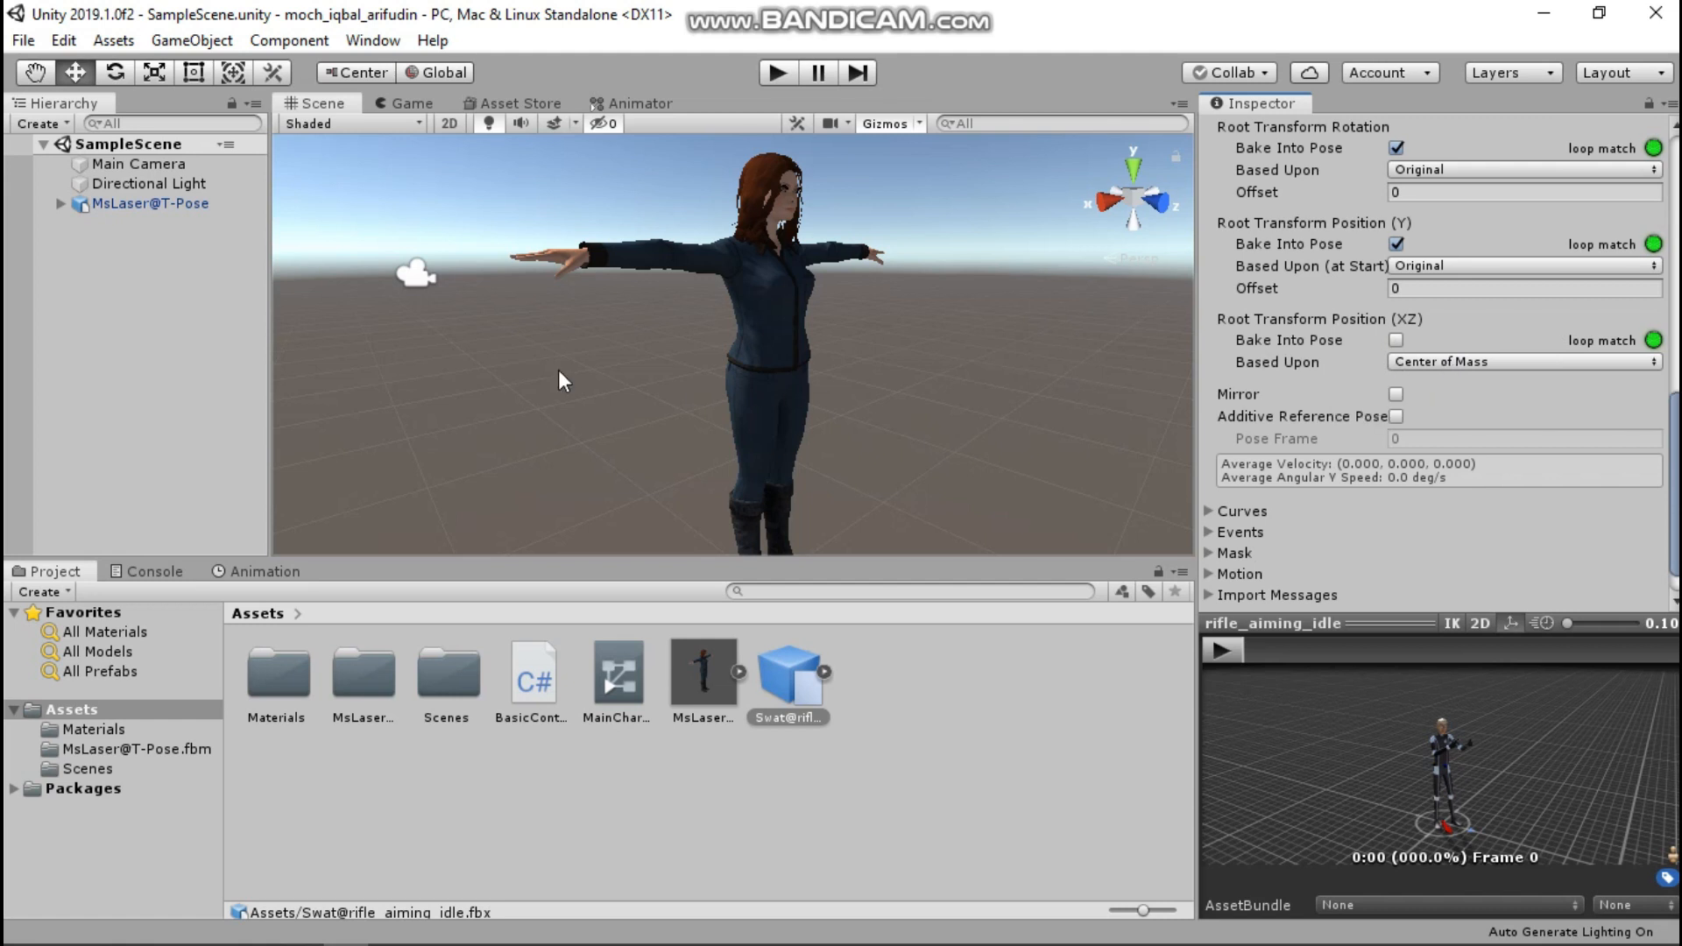
click(710, 696)
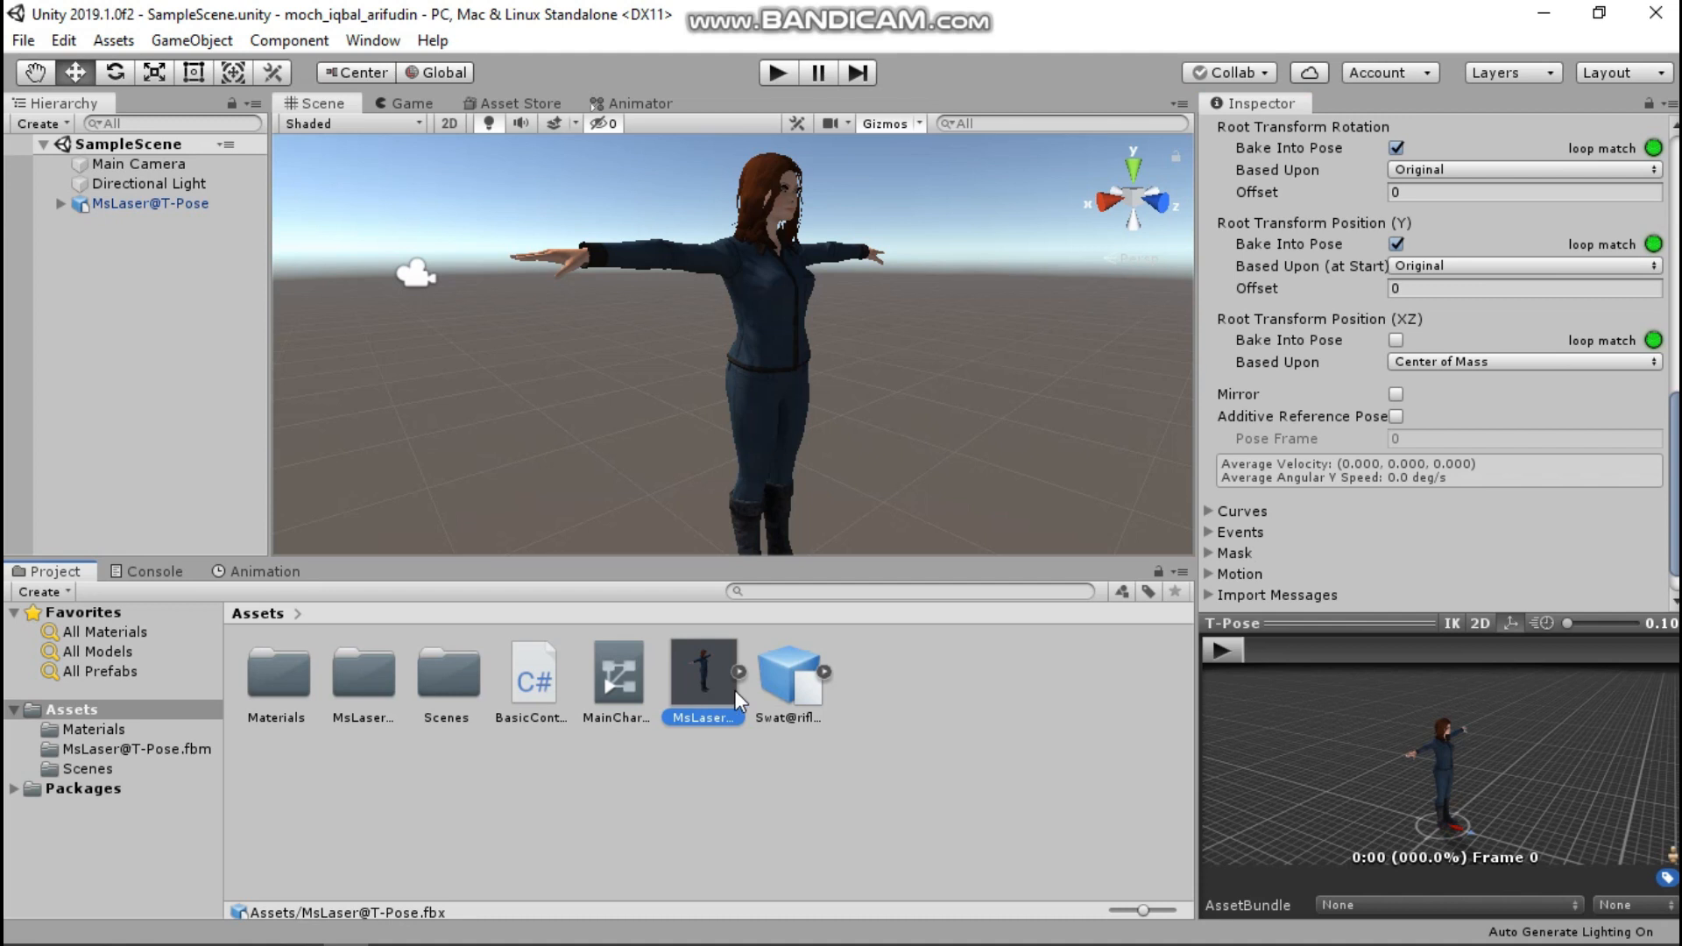
click(776, 680)
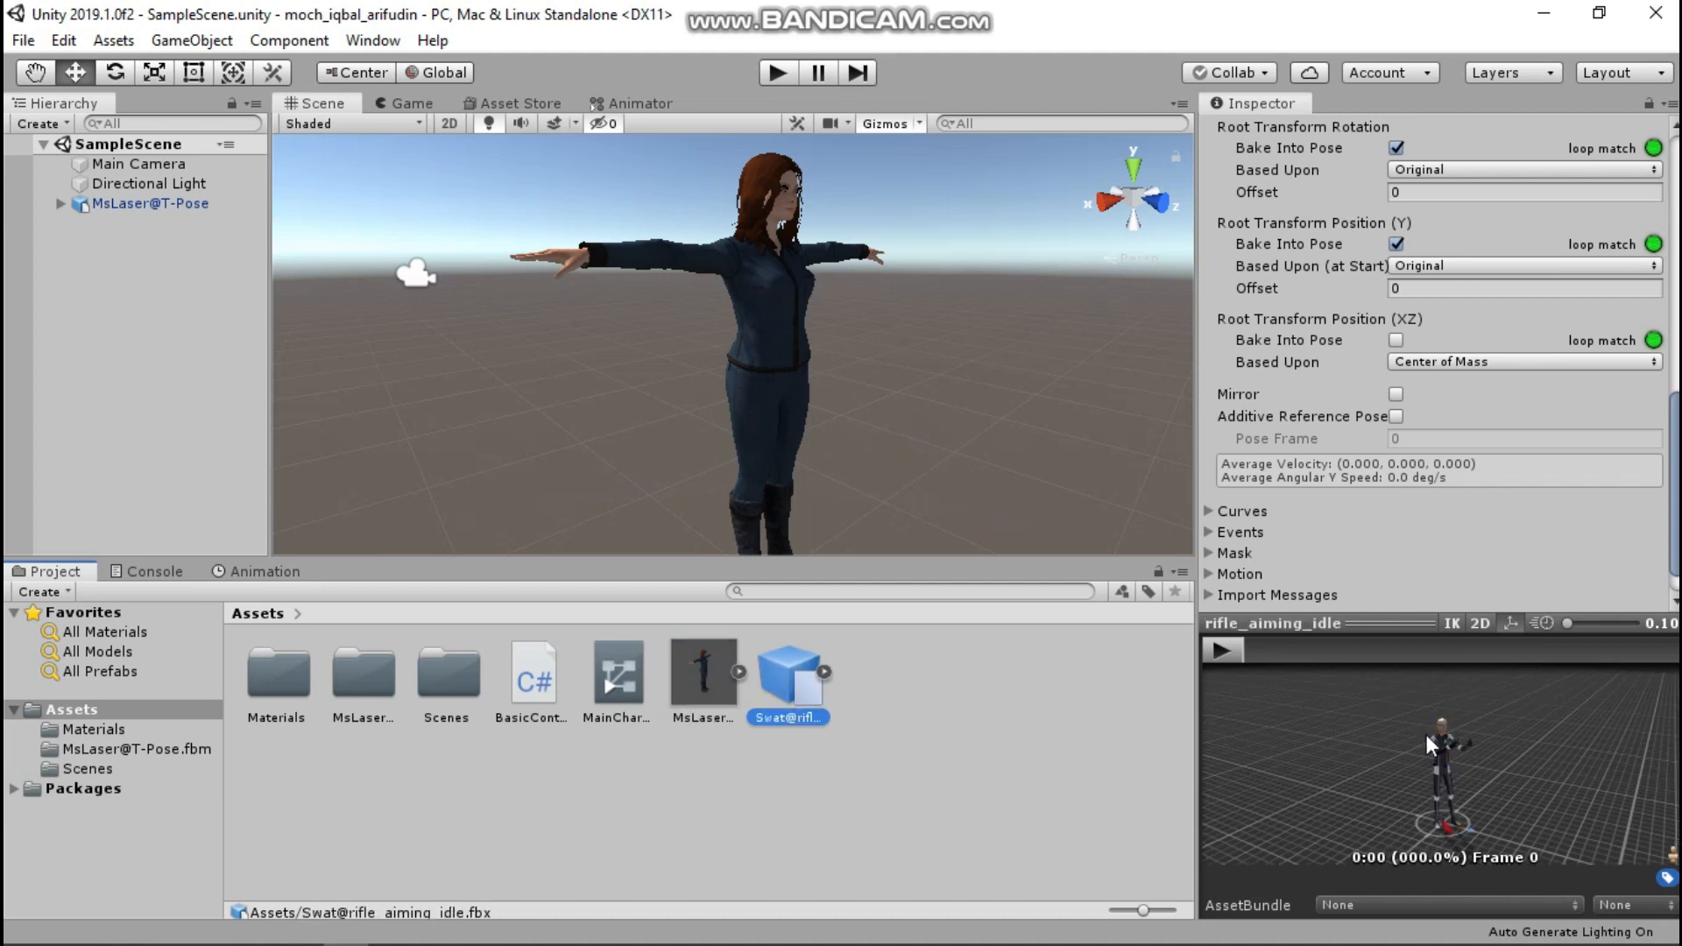
scroll(1367, 439, up, 10)
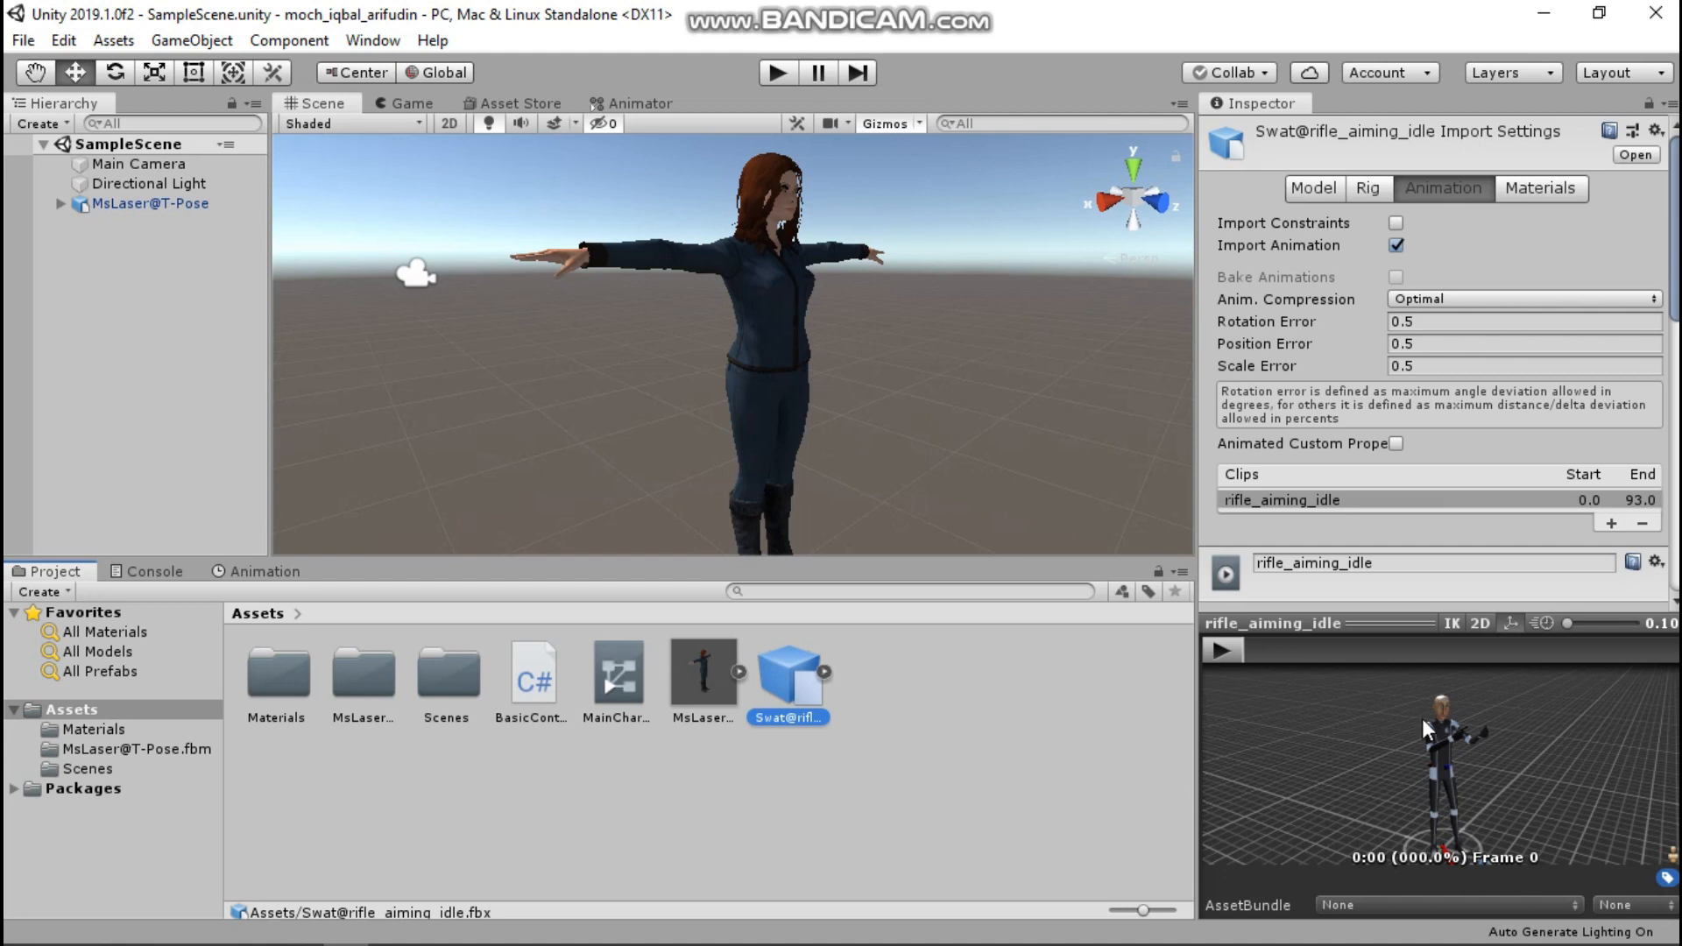
- Open the MainCharacter animator controller and select its Idle state in the Base Layer
click(37, 591)
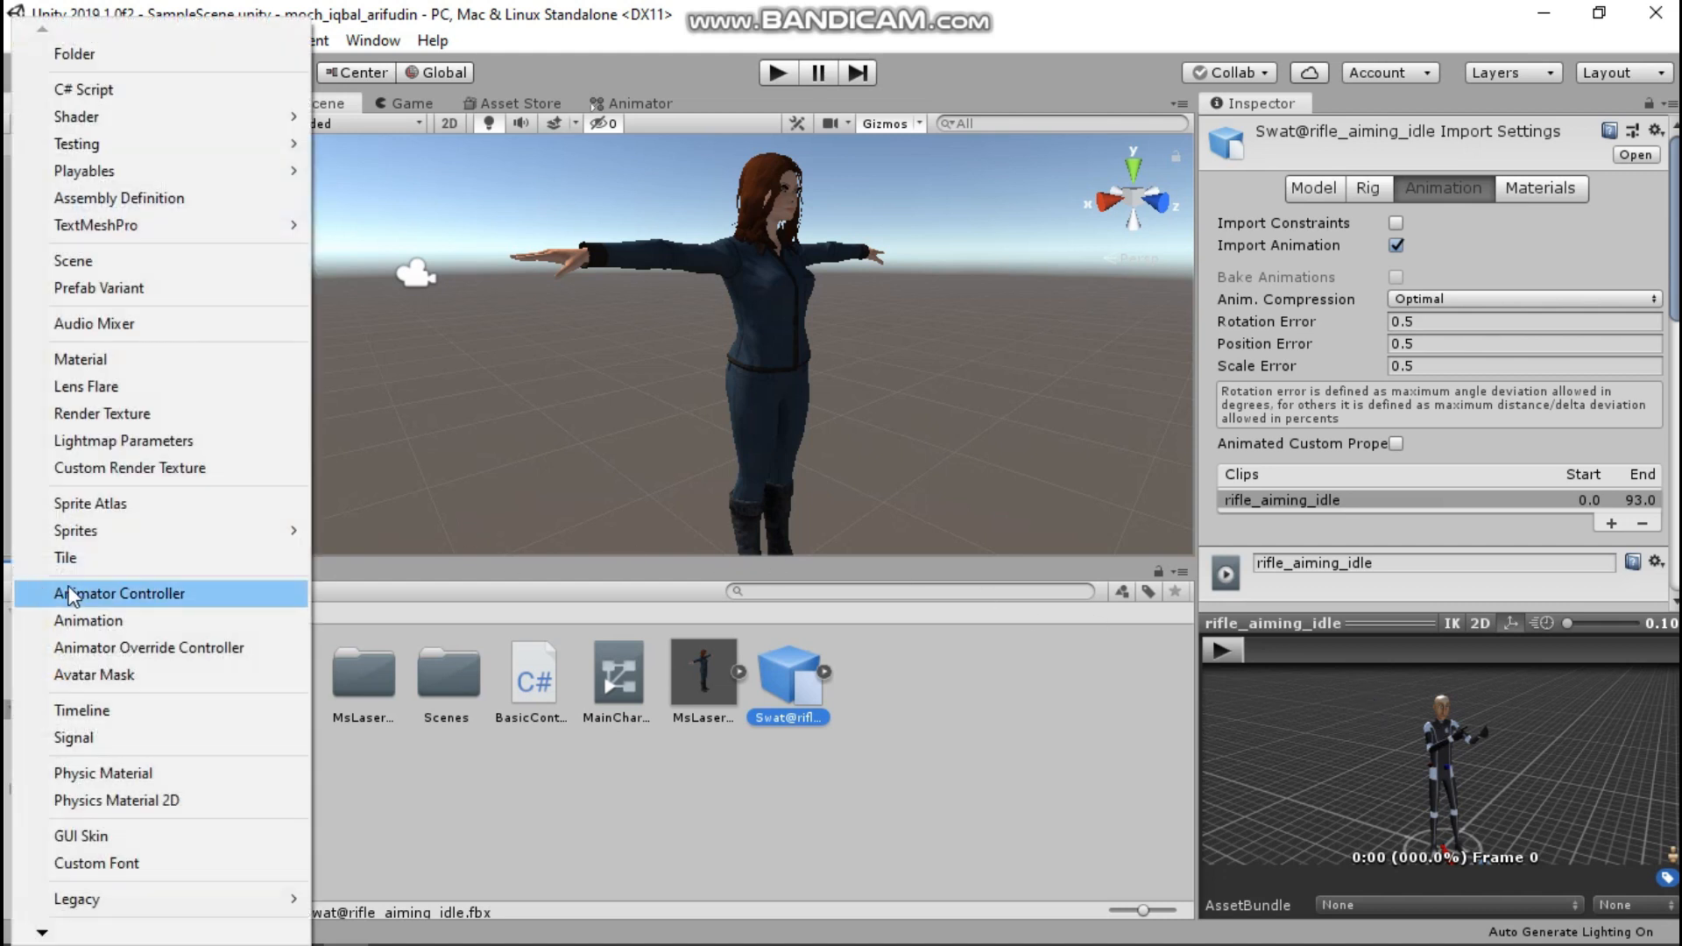
double_click(612, 676)
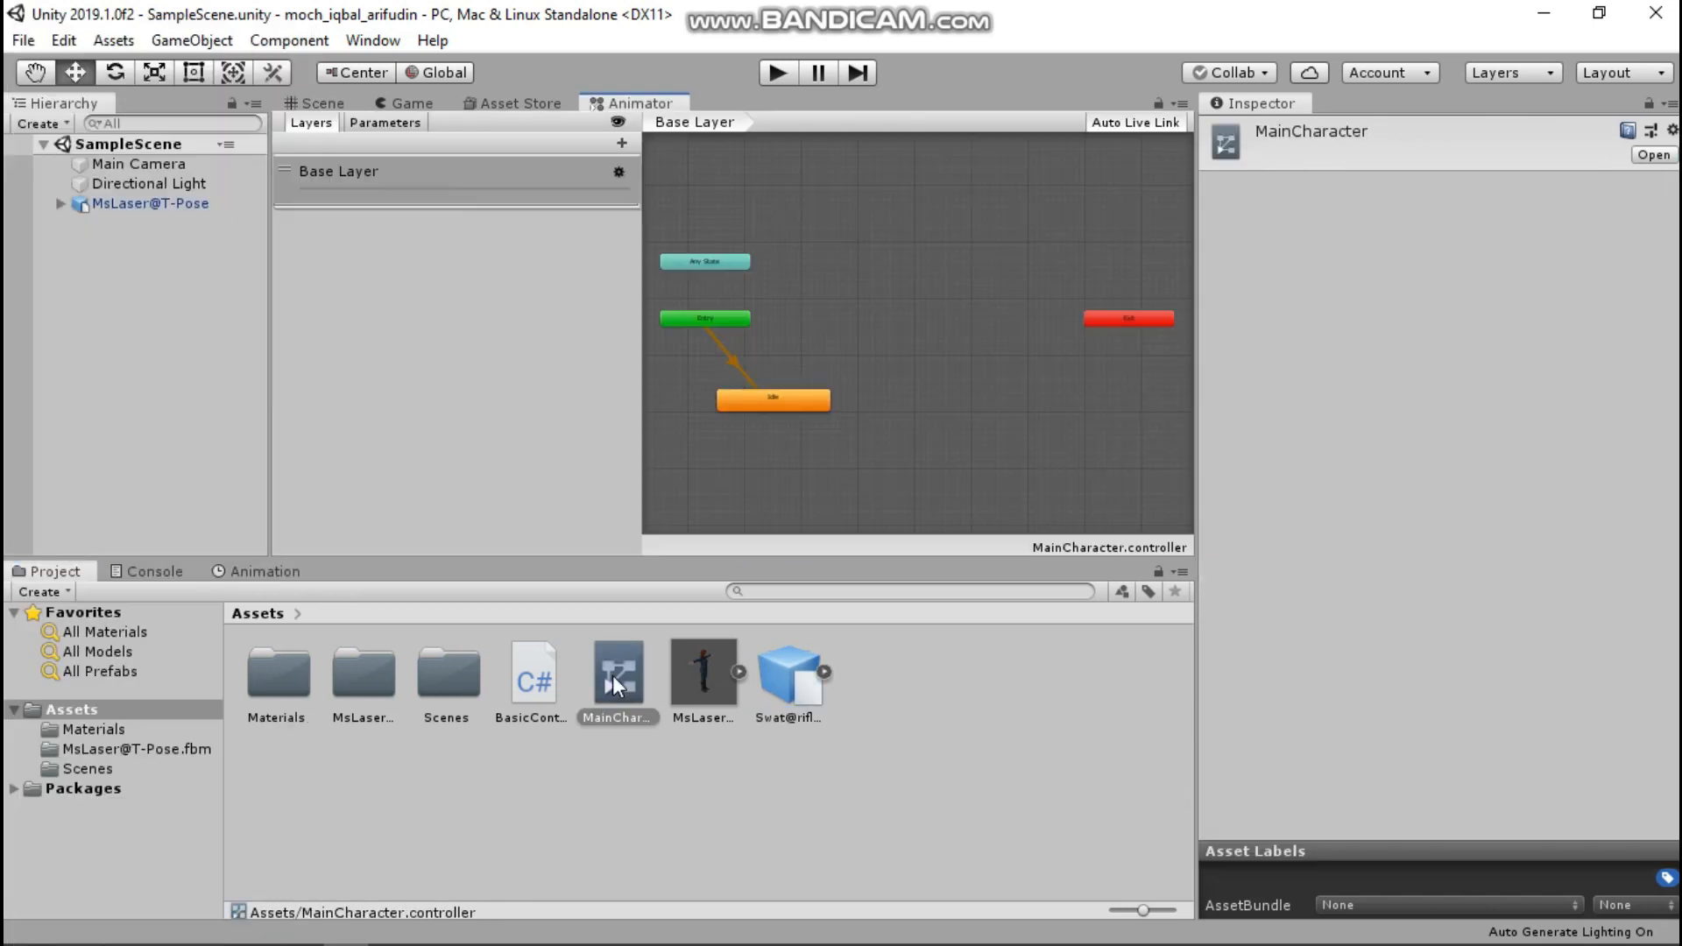
click(785, 410)
drag(780, 396, 780, 366)
scroll(780, 368, up, 5)
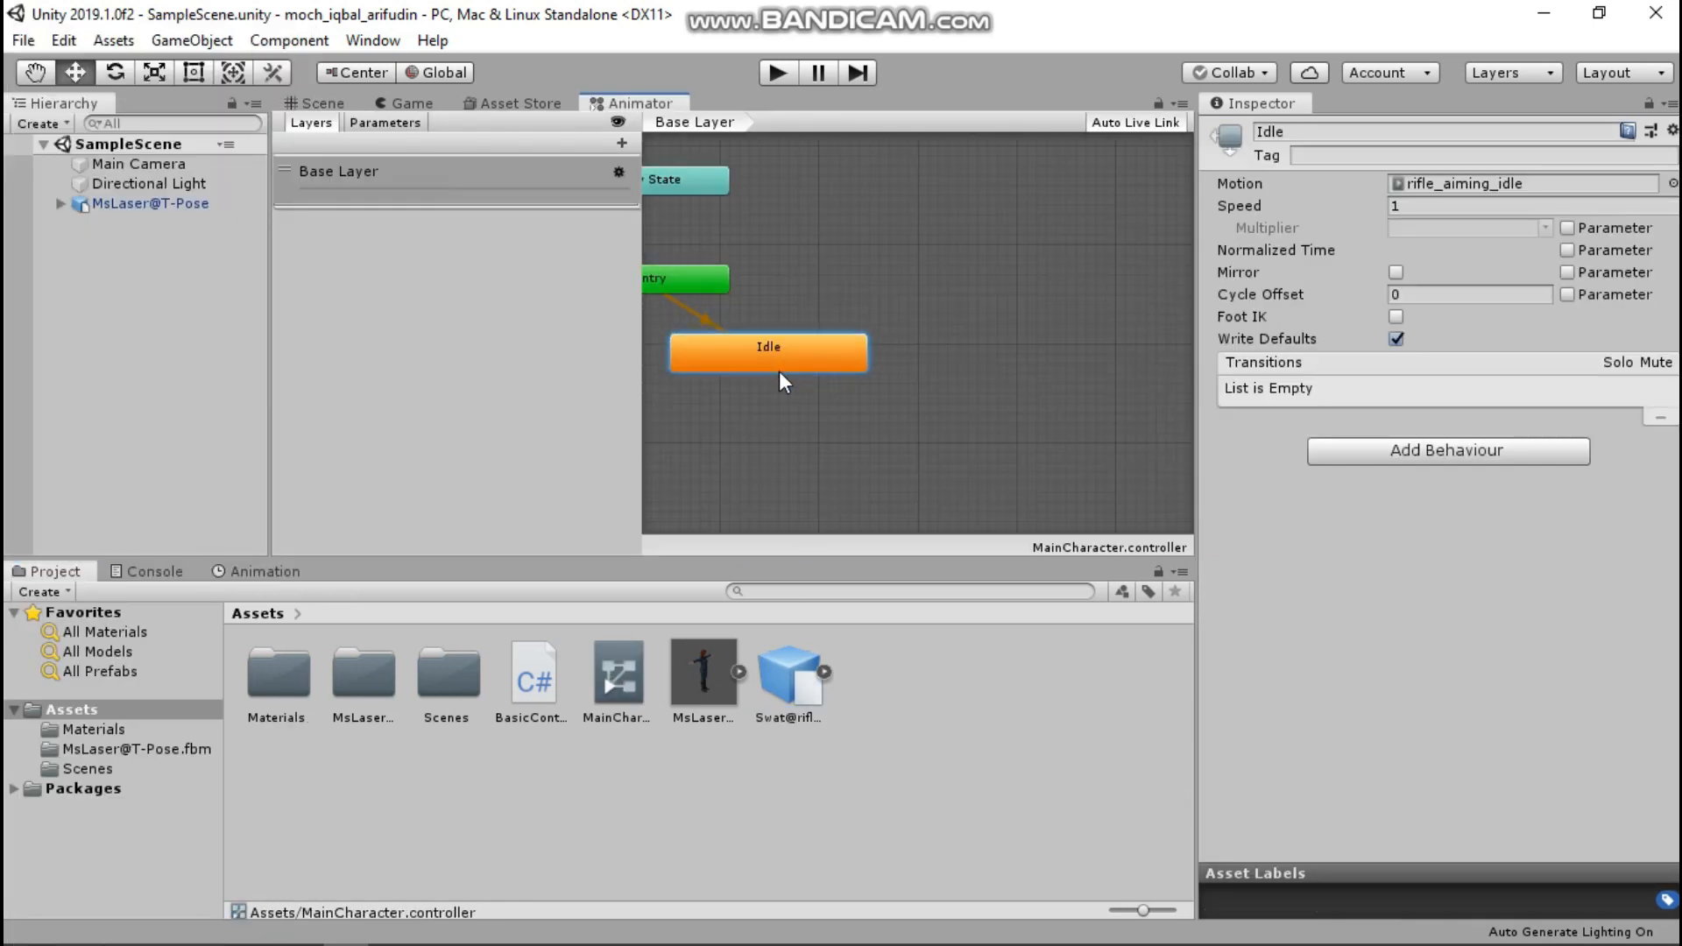
- Assign the rifle_aiming_idle clip as the motion of the Idle state
right_click(848, 265)
mouse_move(991, 277)
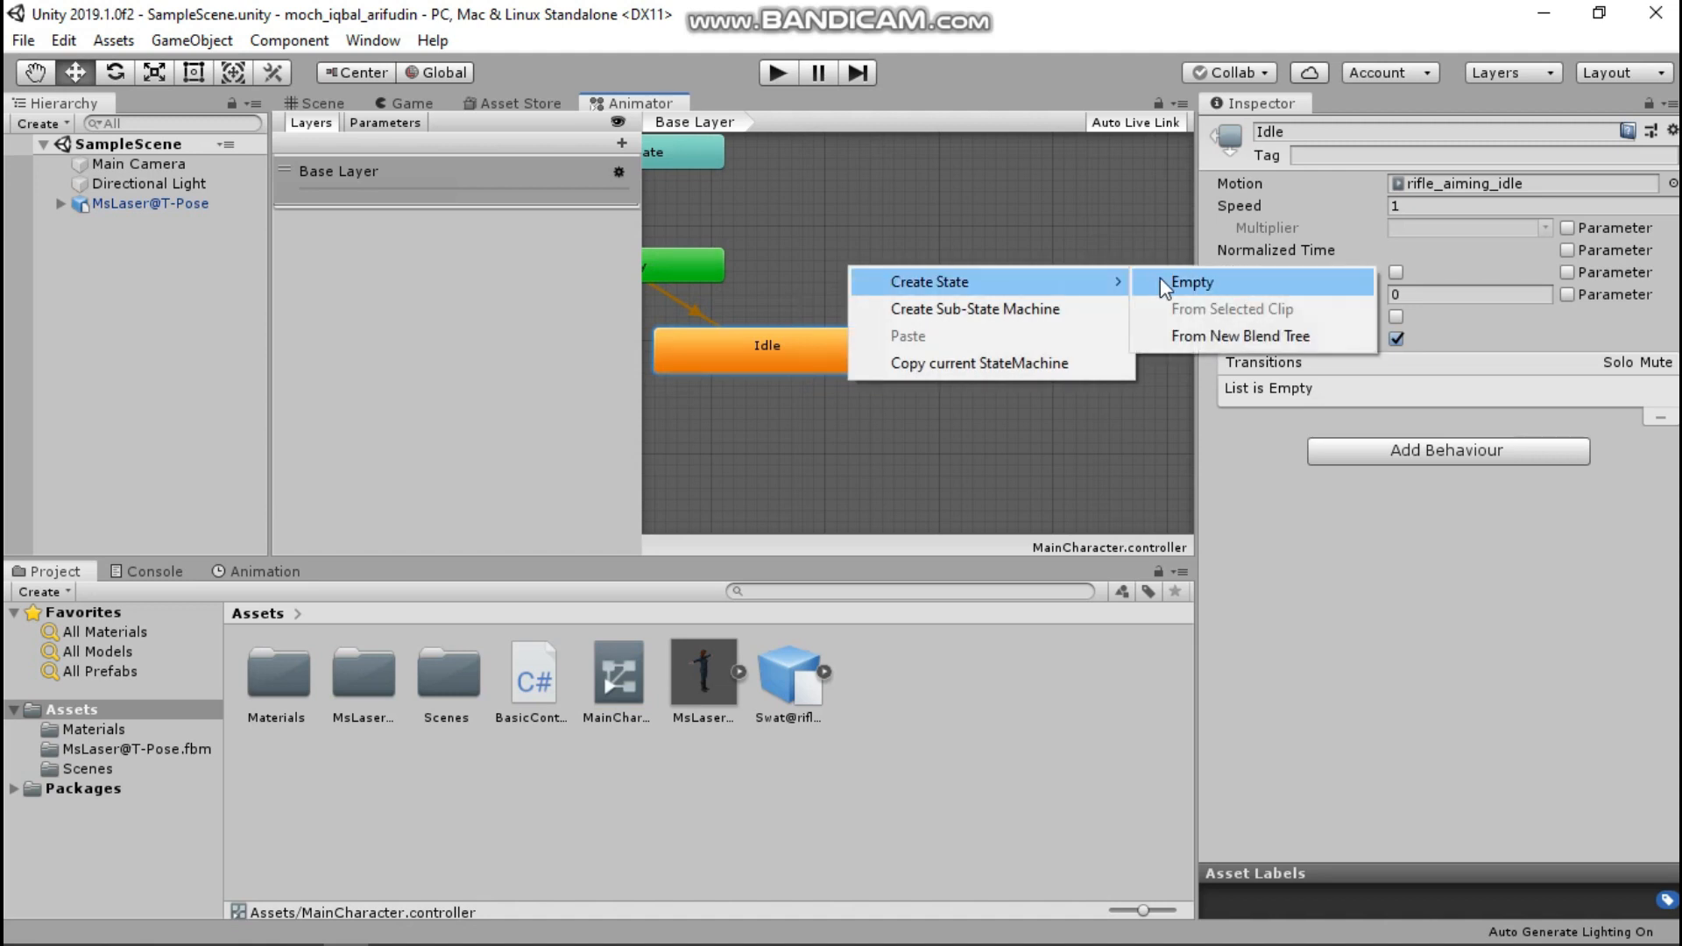
click(713, 355)
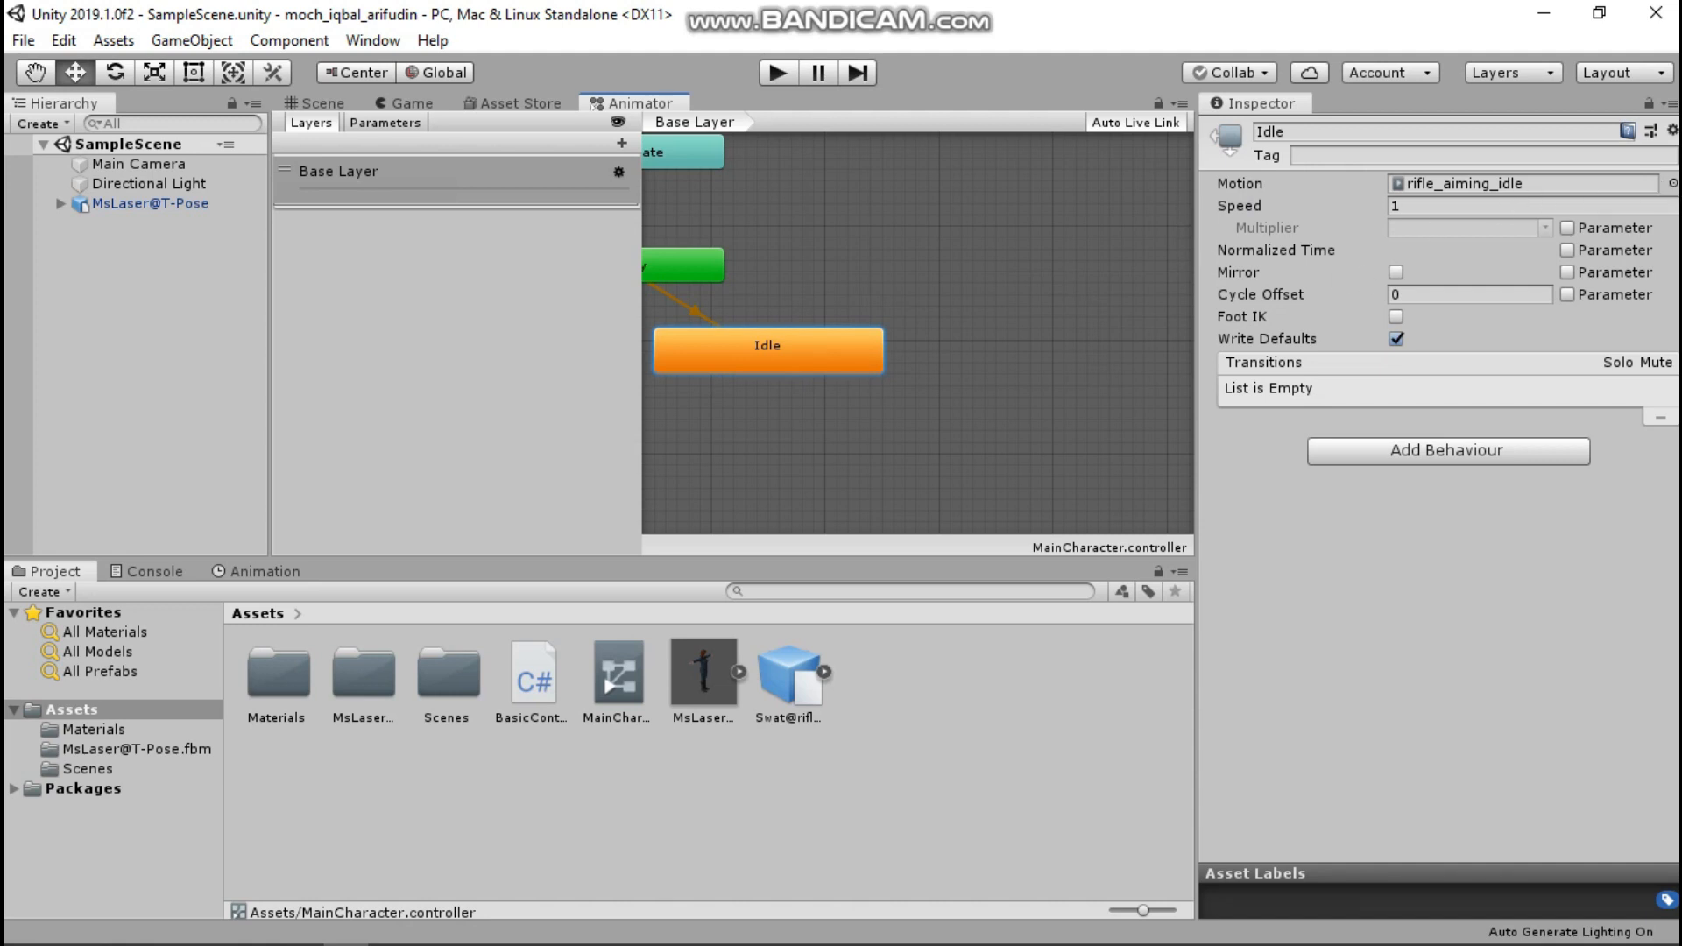
click(1672, 183)
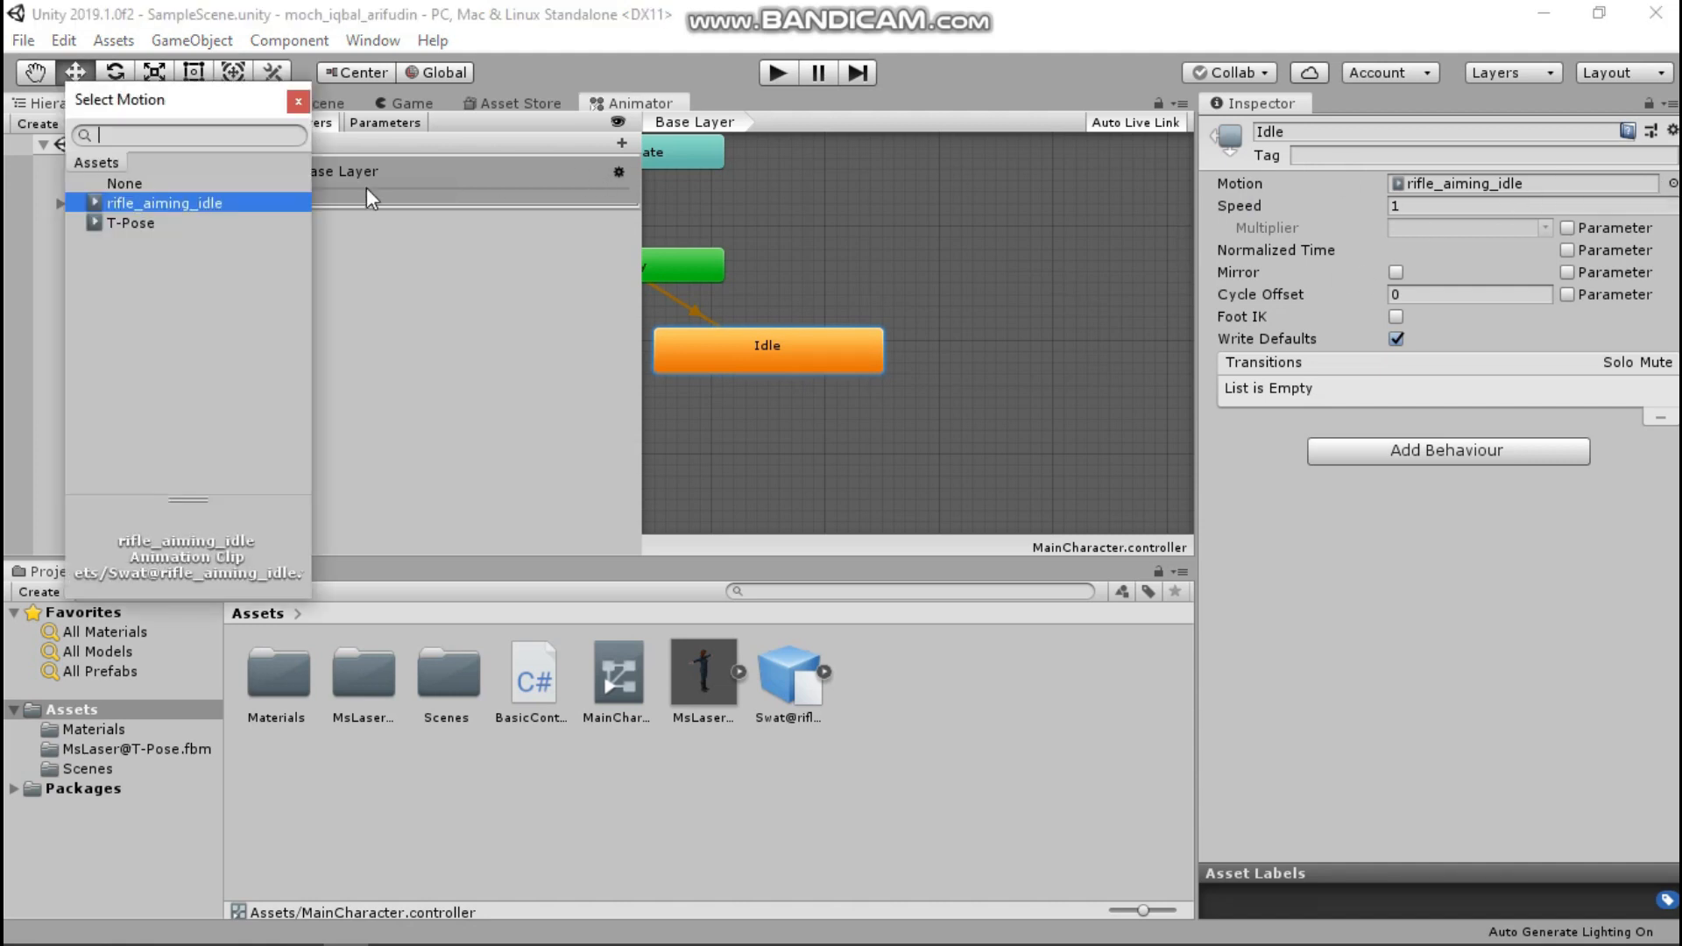
double_click(278, 203)
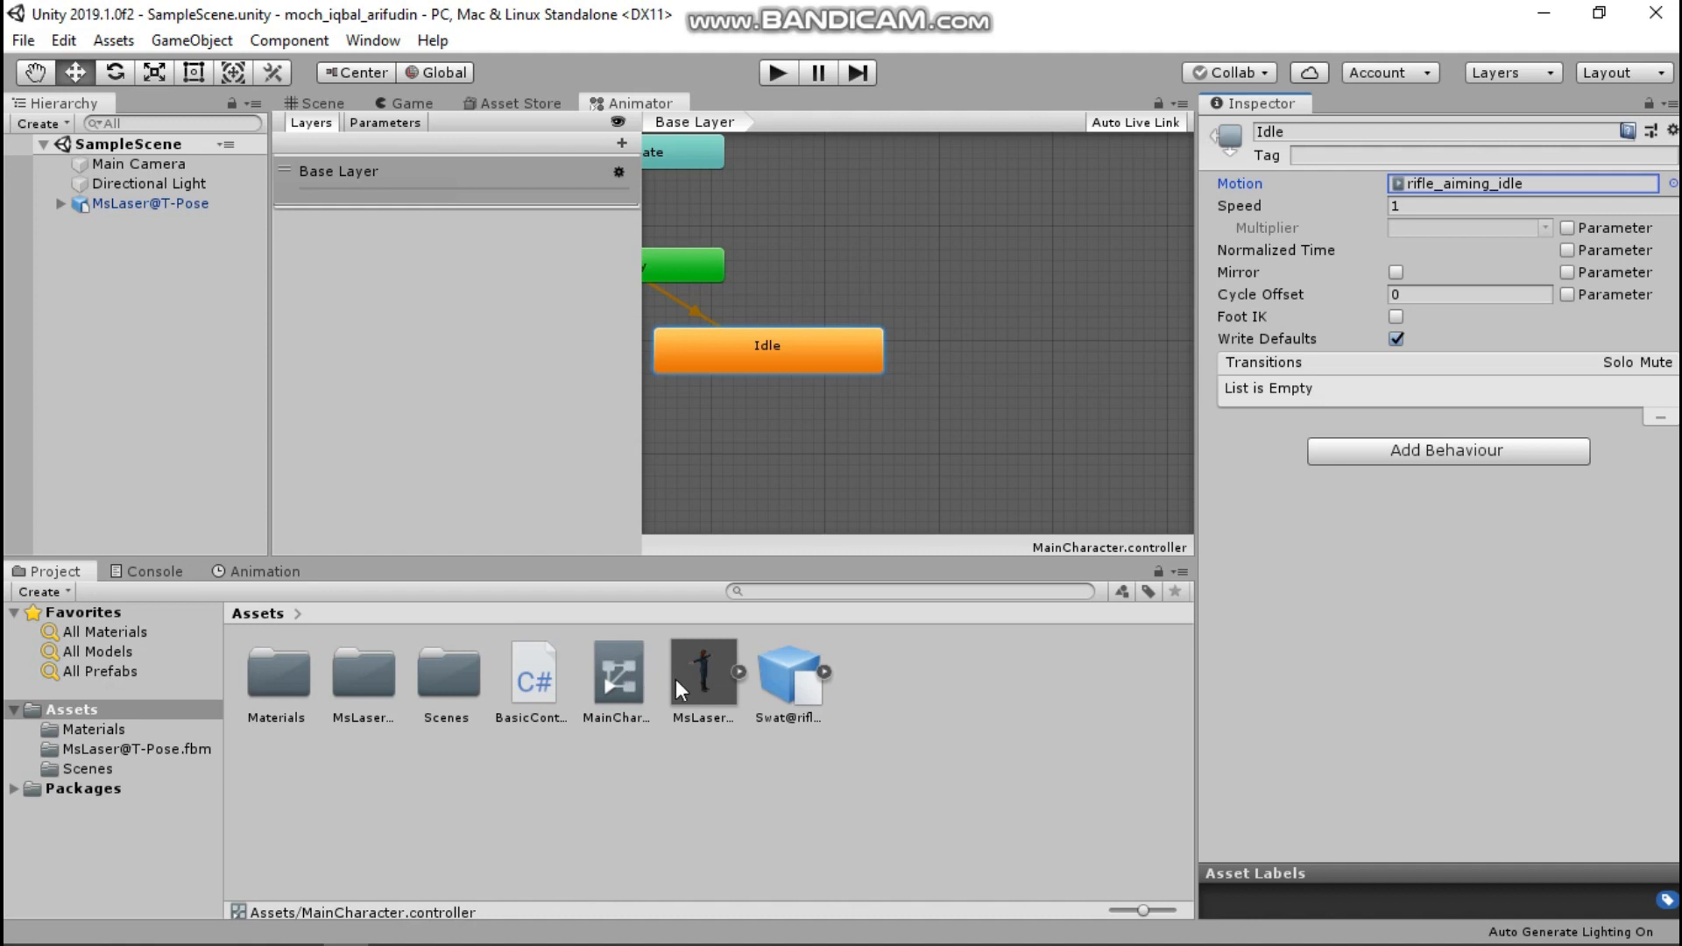
- Assign the MainCharacter controller to the Animator component of the MsLaser@T-Pose object in the scene
click(705, 683)
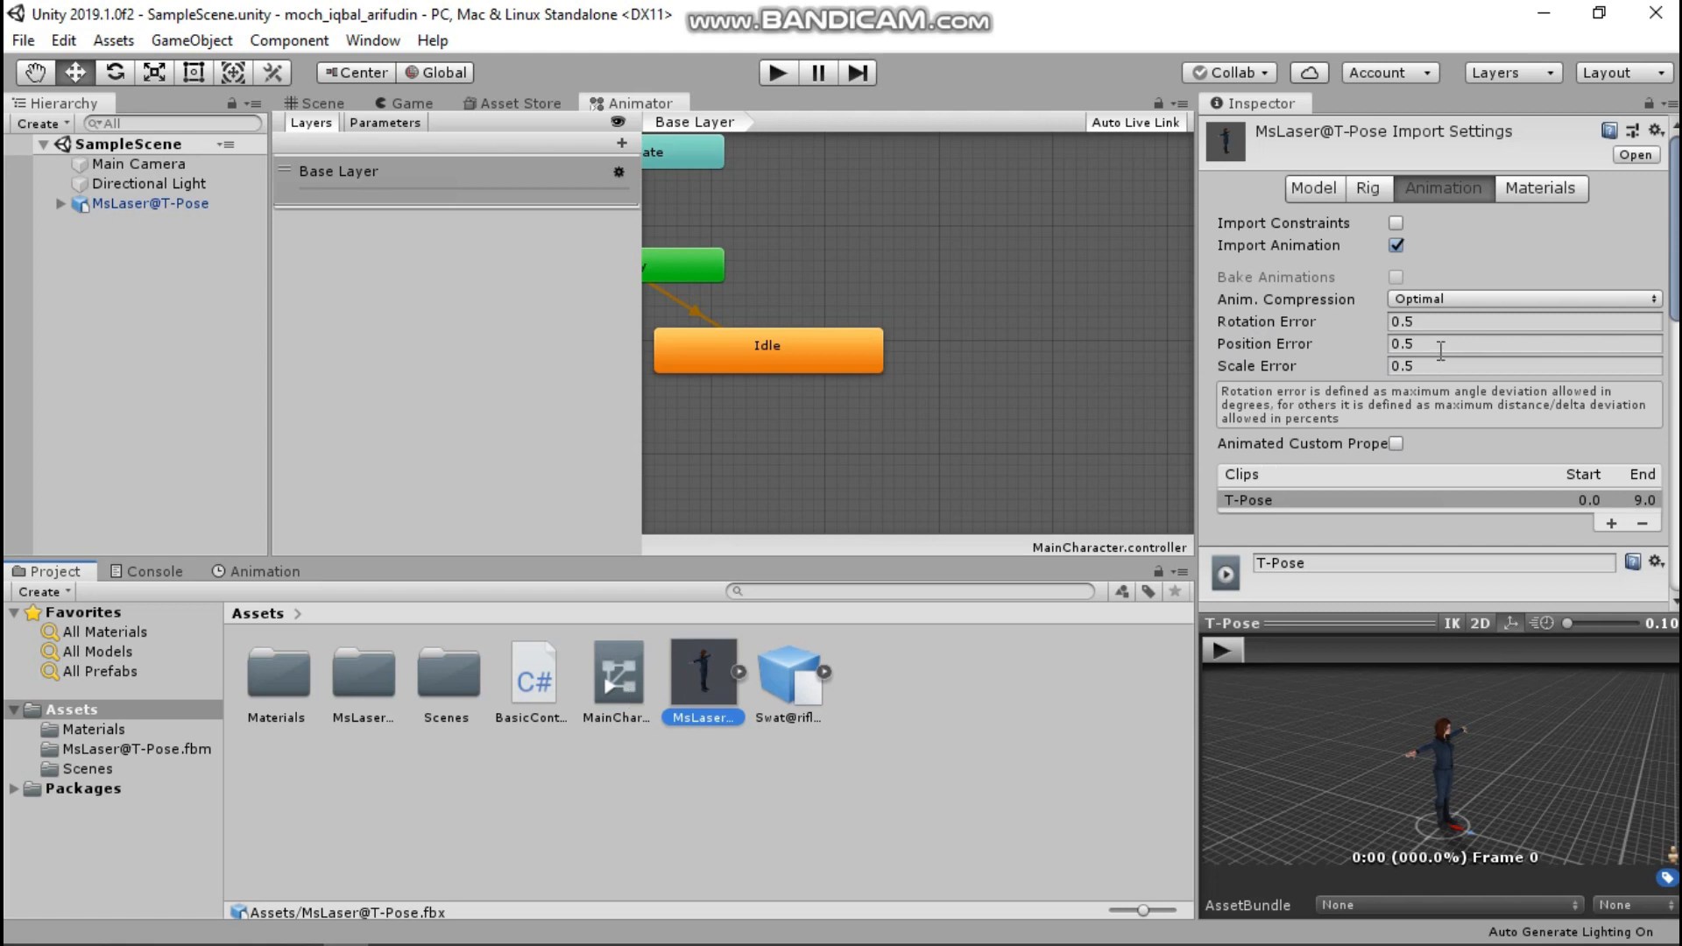
click(134, 205)
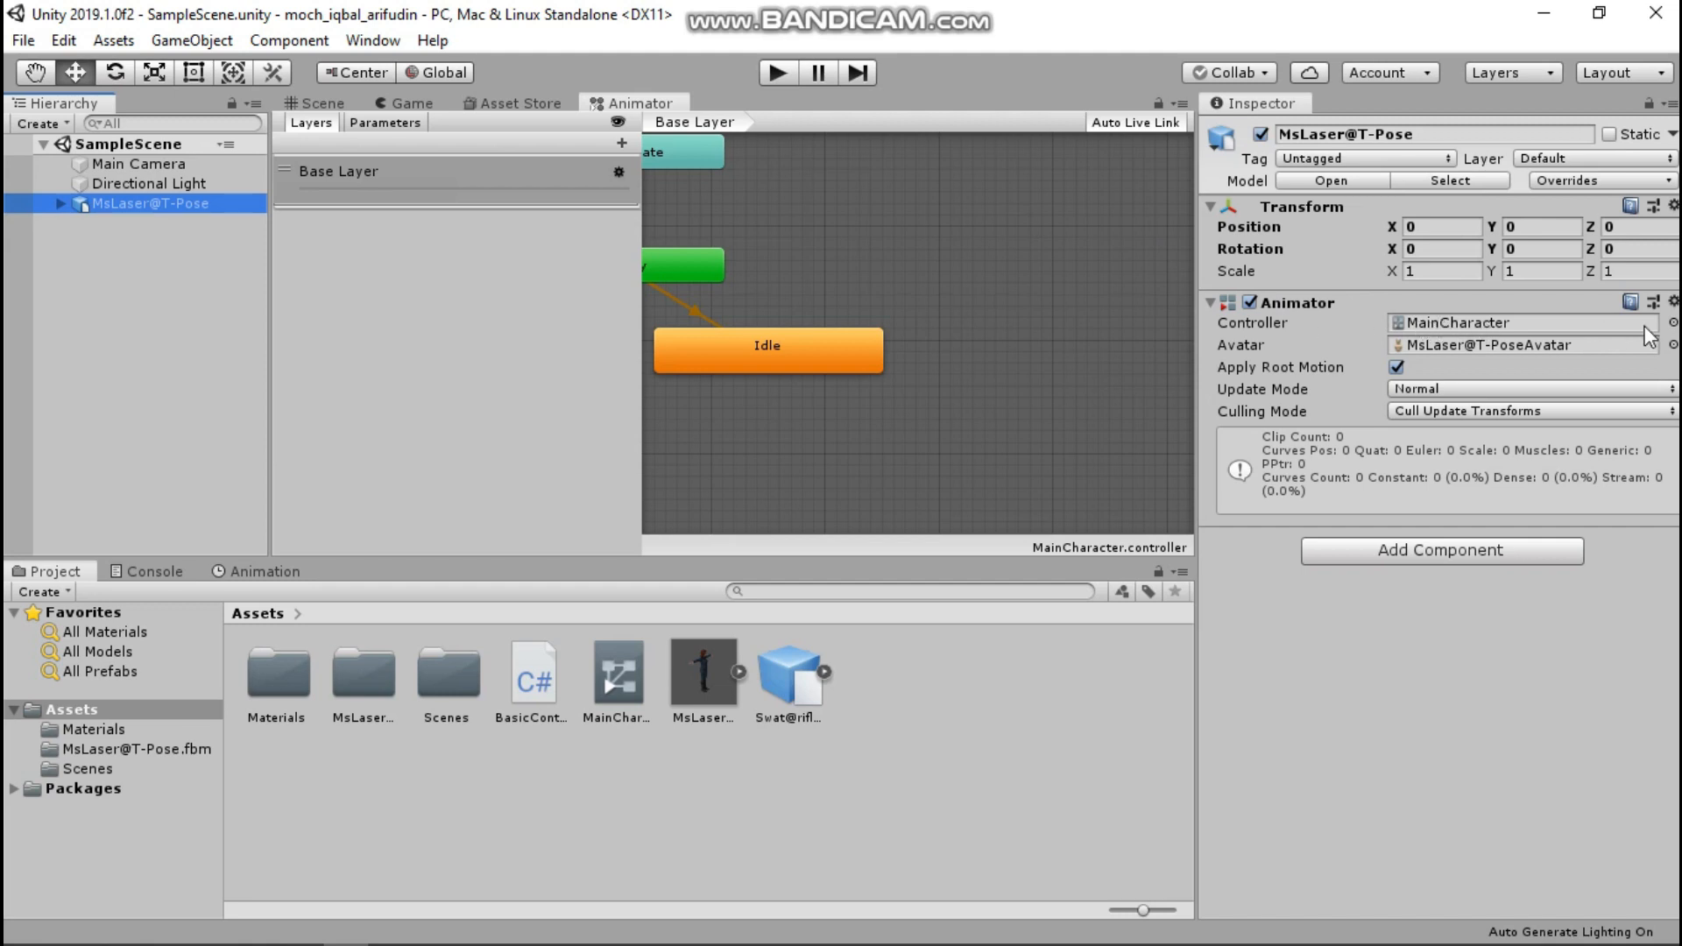
click(1673, 324)
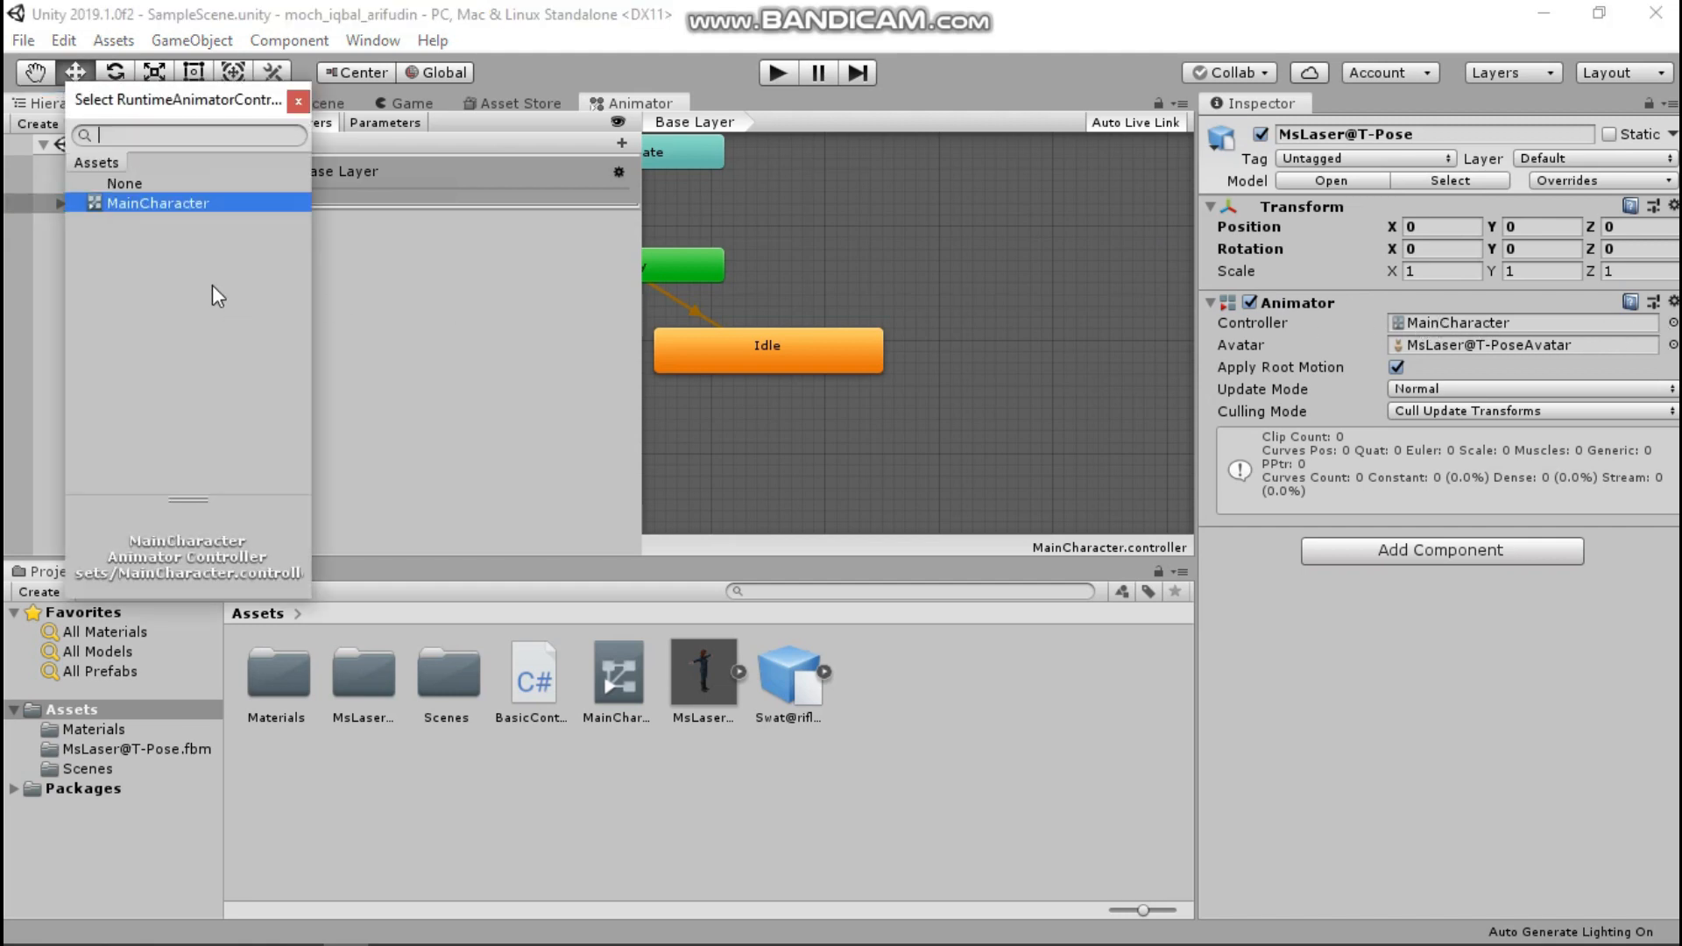
double_click(221, 204)
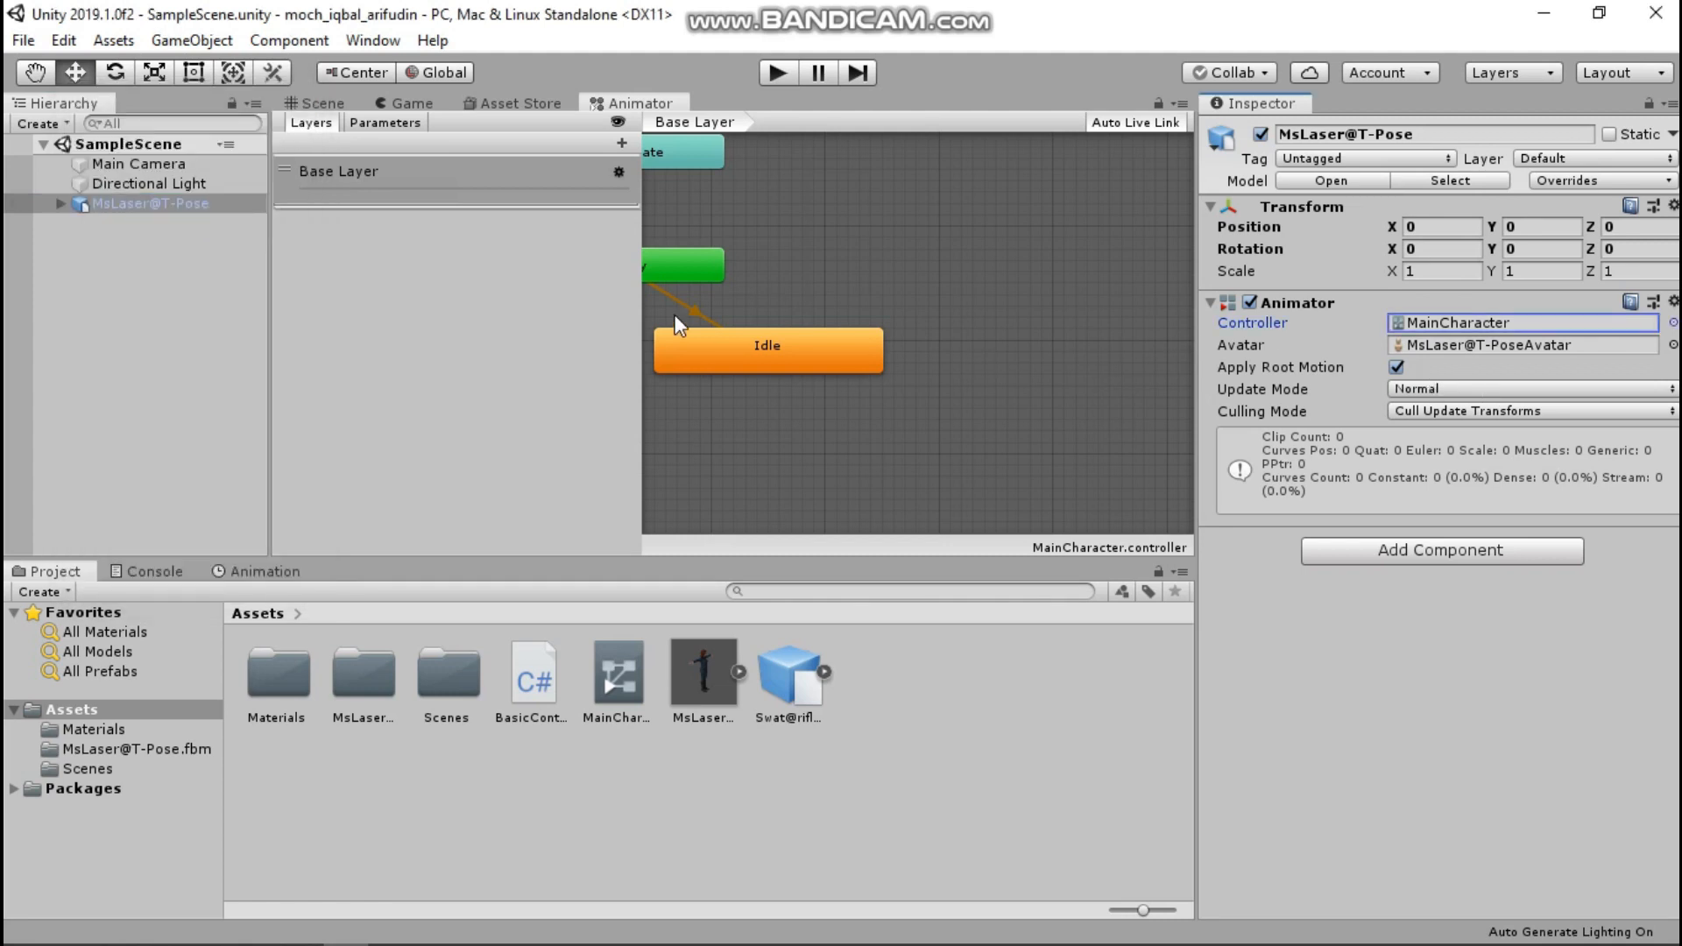
- Play the scene in the Game view to check the character's idle animation, and stop playback
click(952, 215)
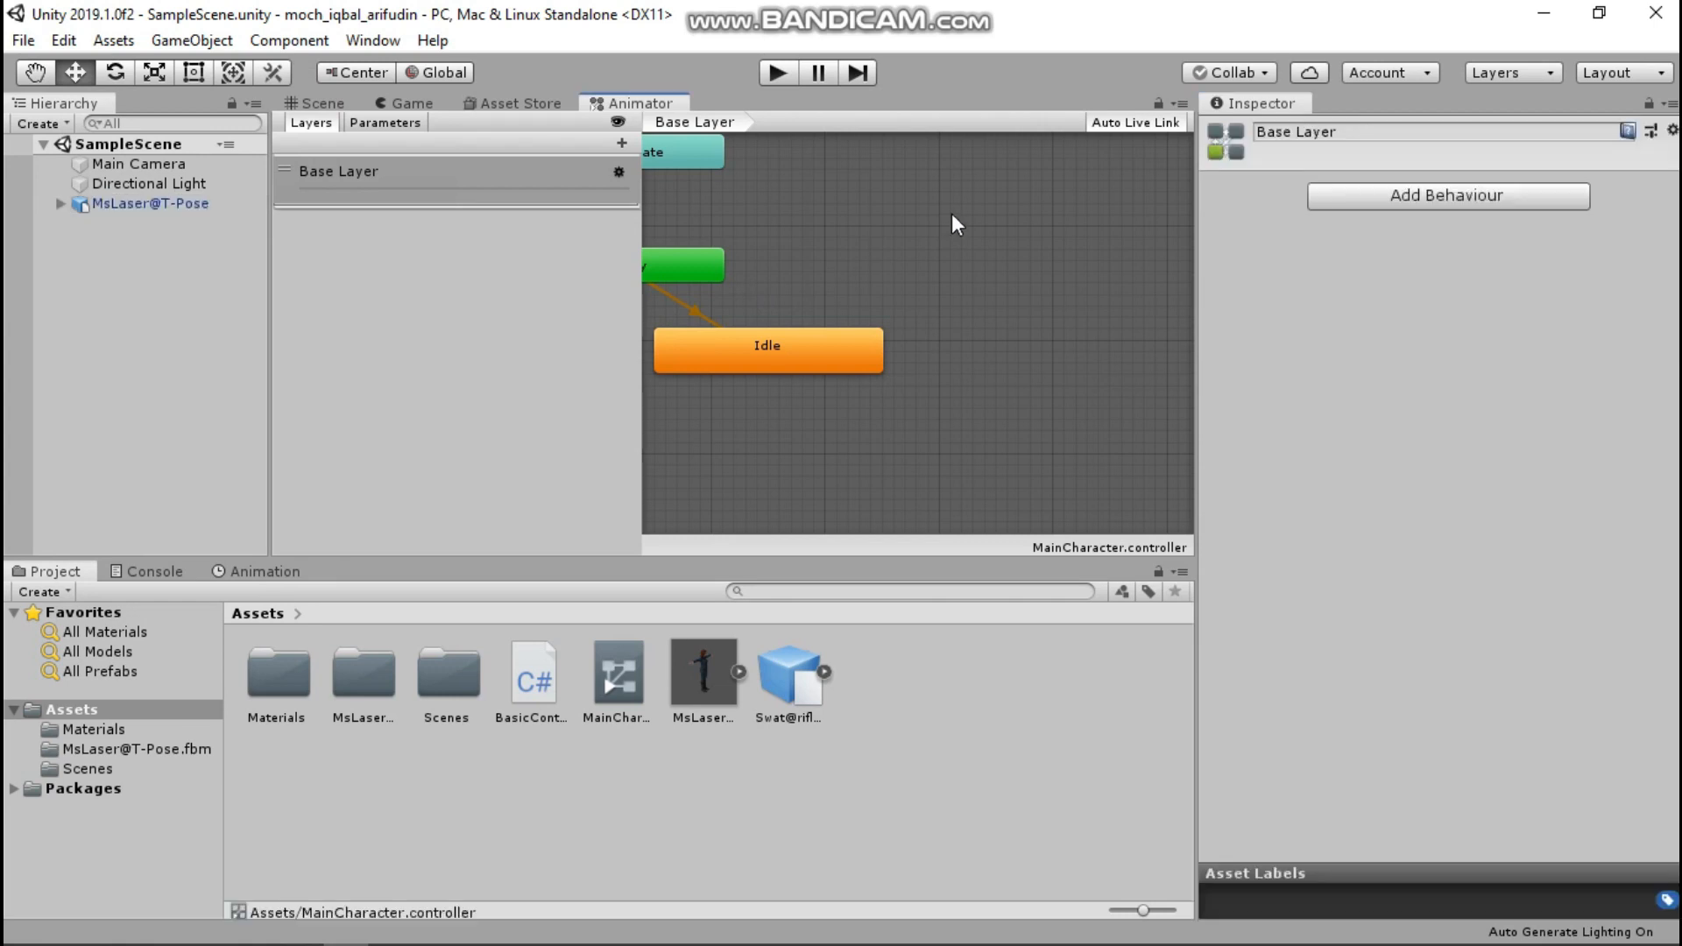
click(402, 105)
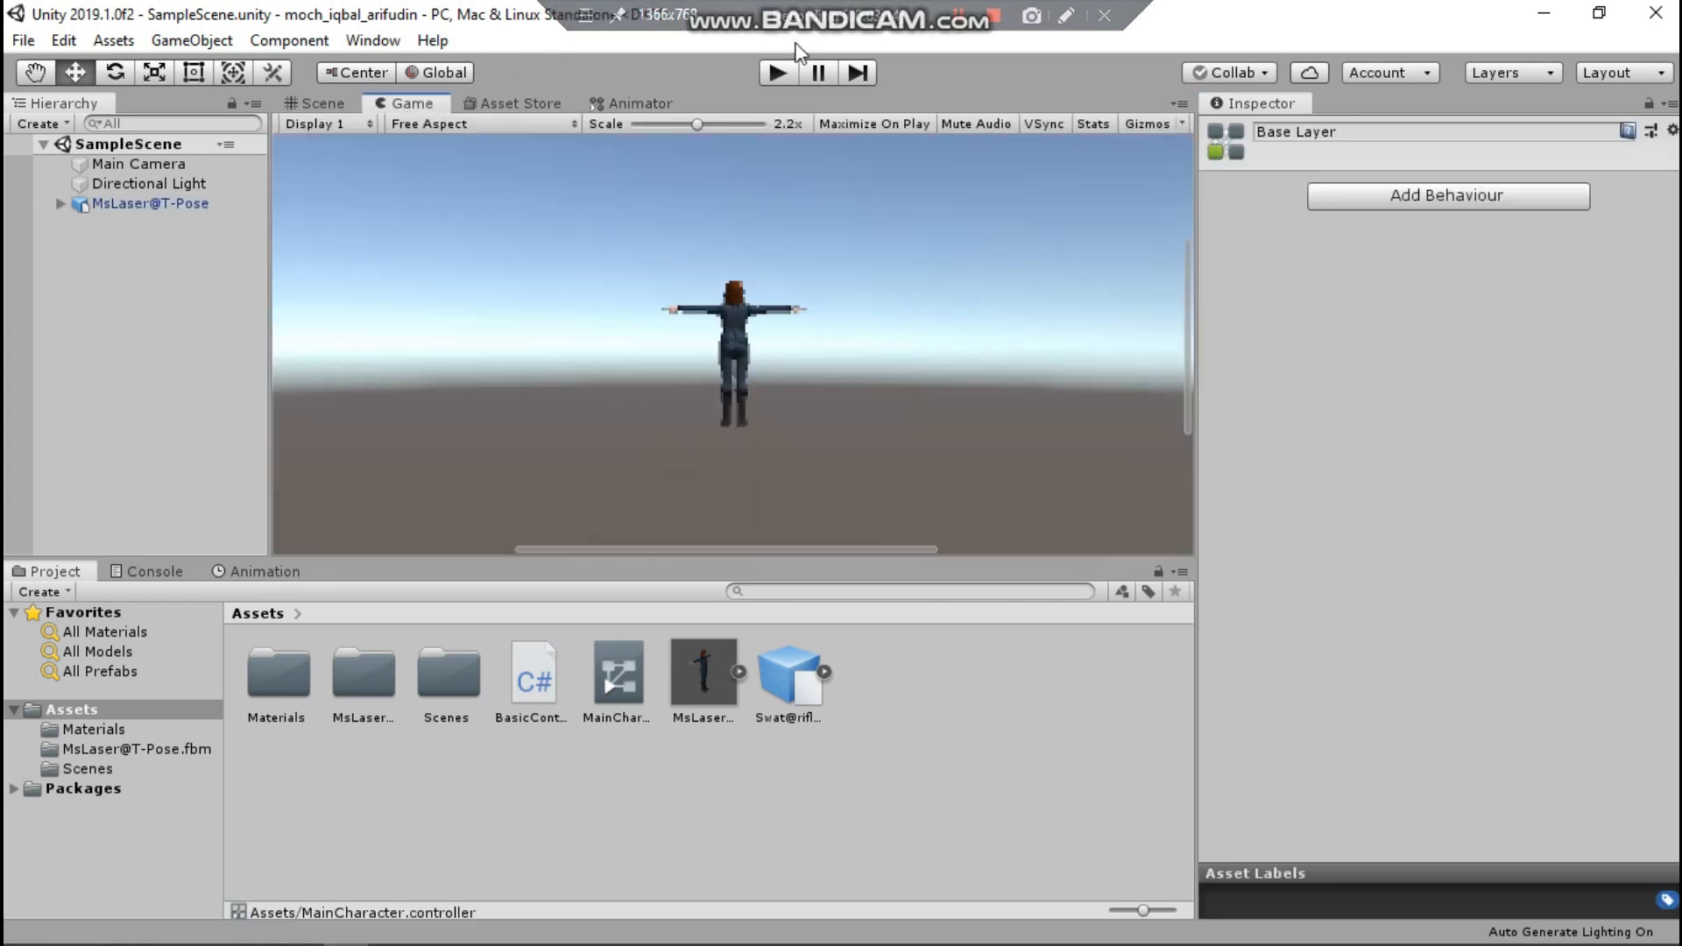
click(790, 70)
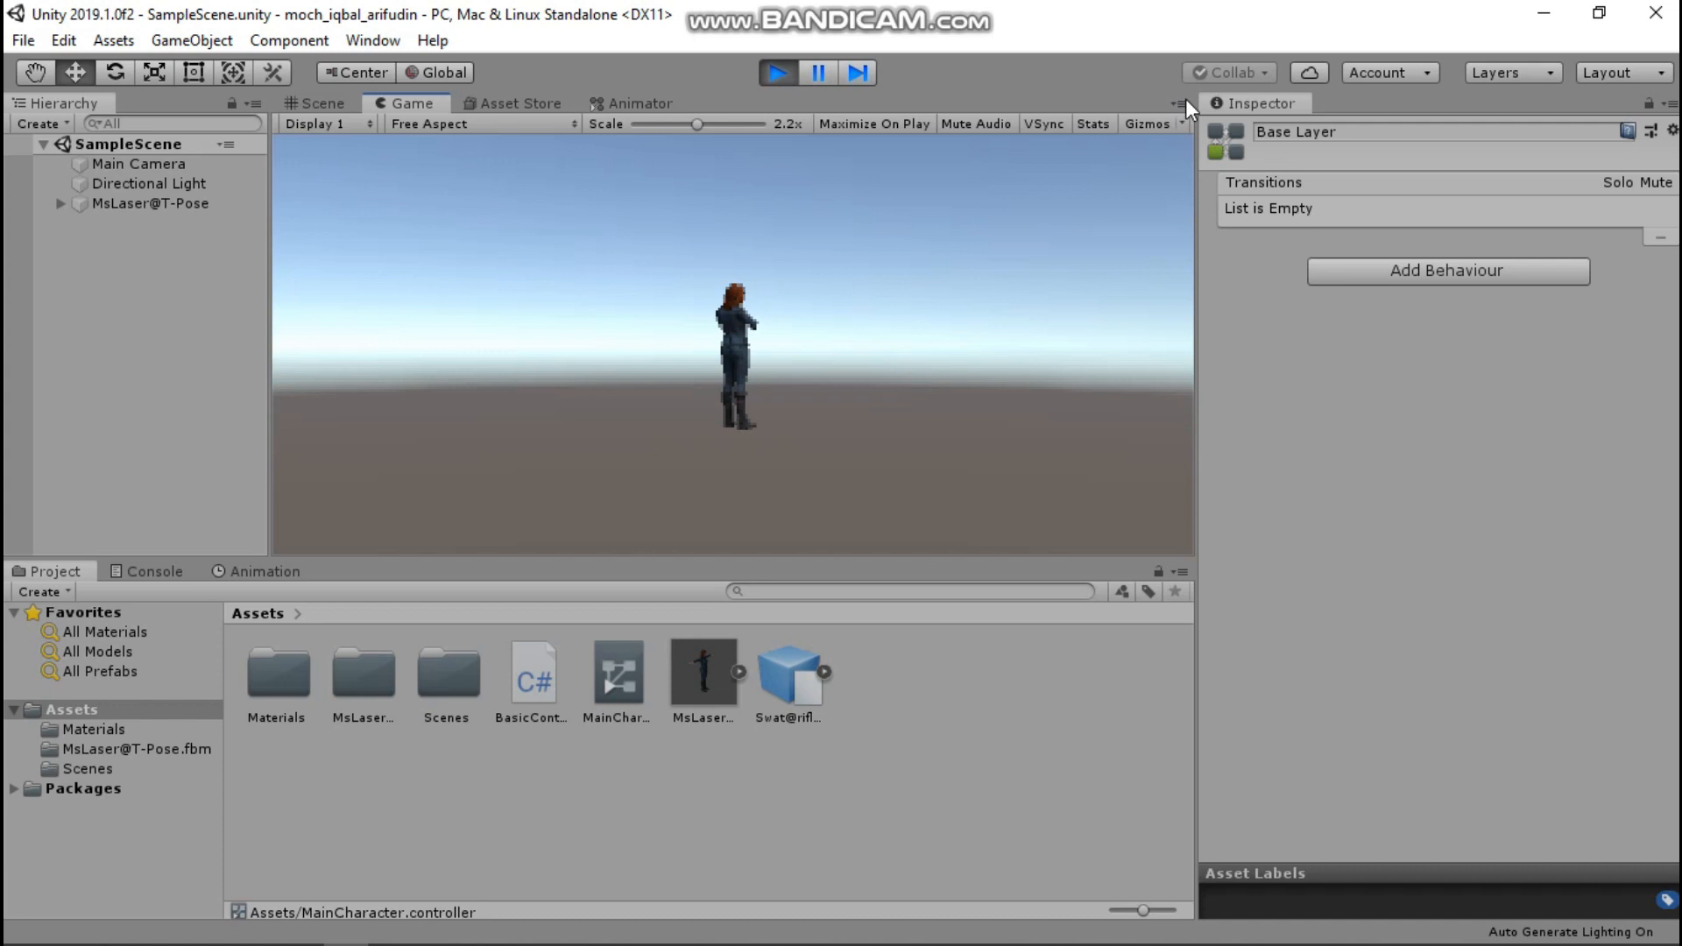
click(775, 70)
- Maximize the Scene view and play the scene to watch the character's idle animation up close, stopping playback at the end
click(334, 104)
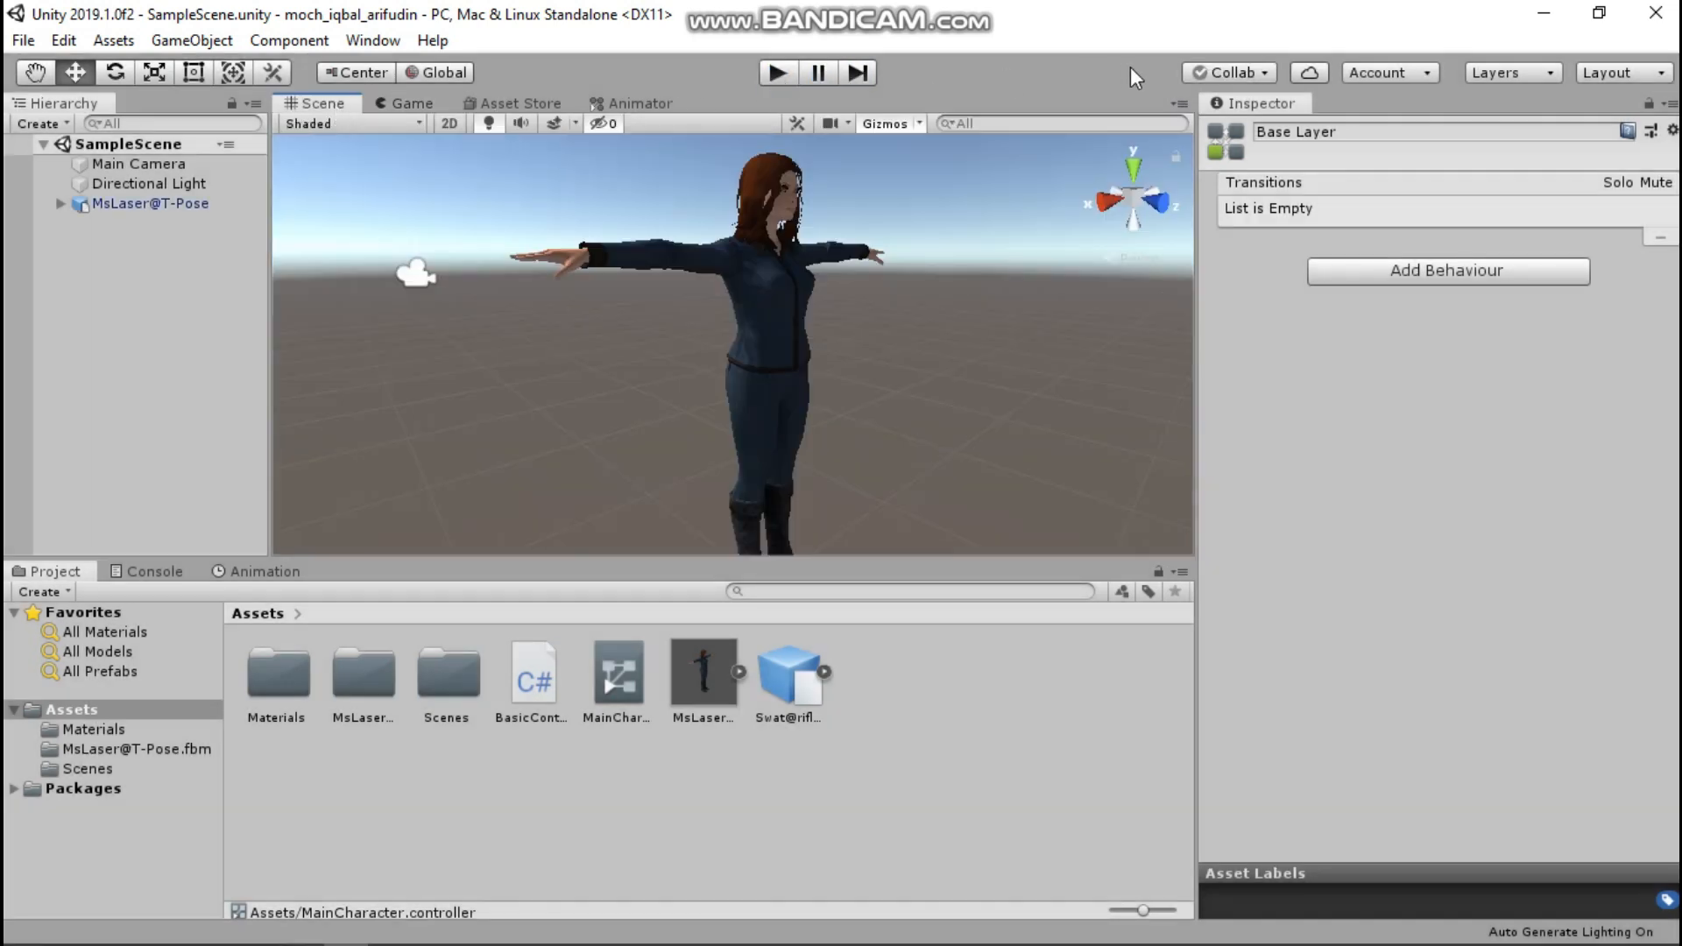
click(1180, 104)
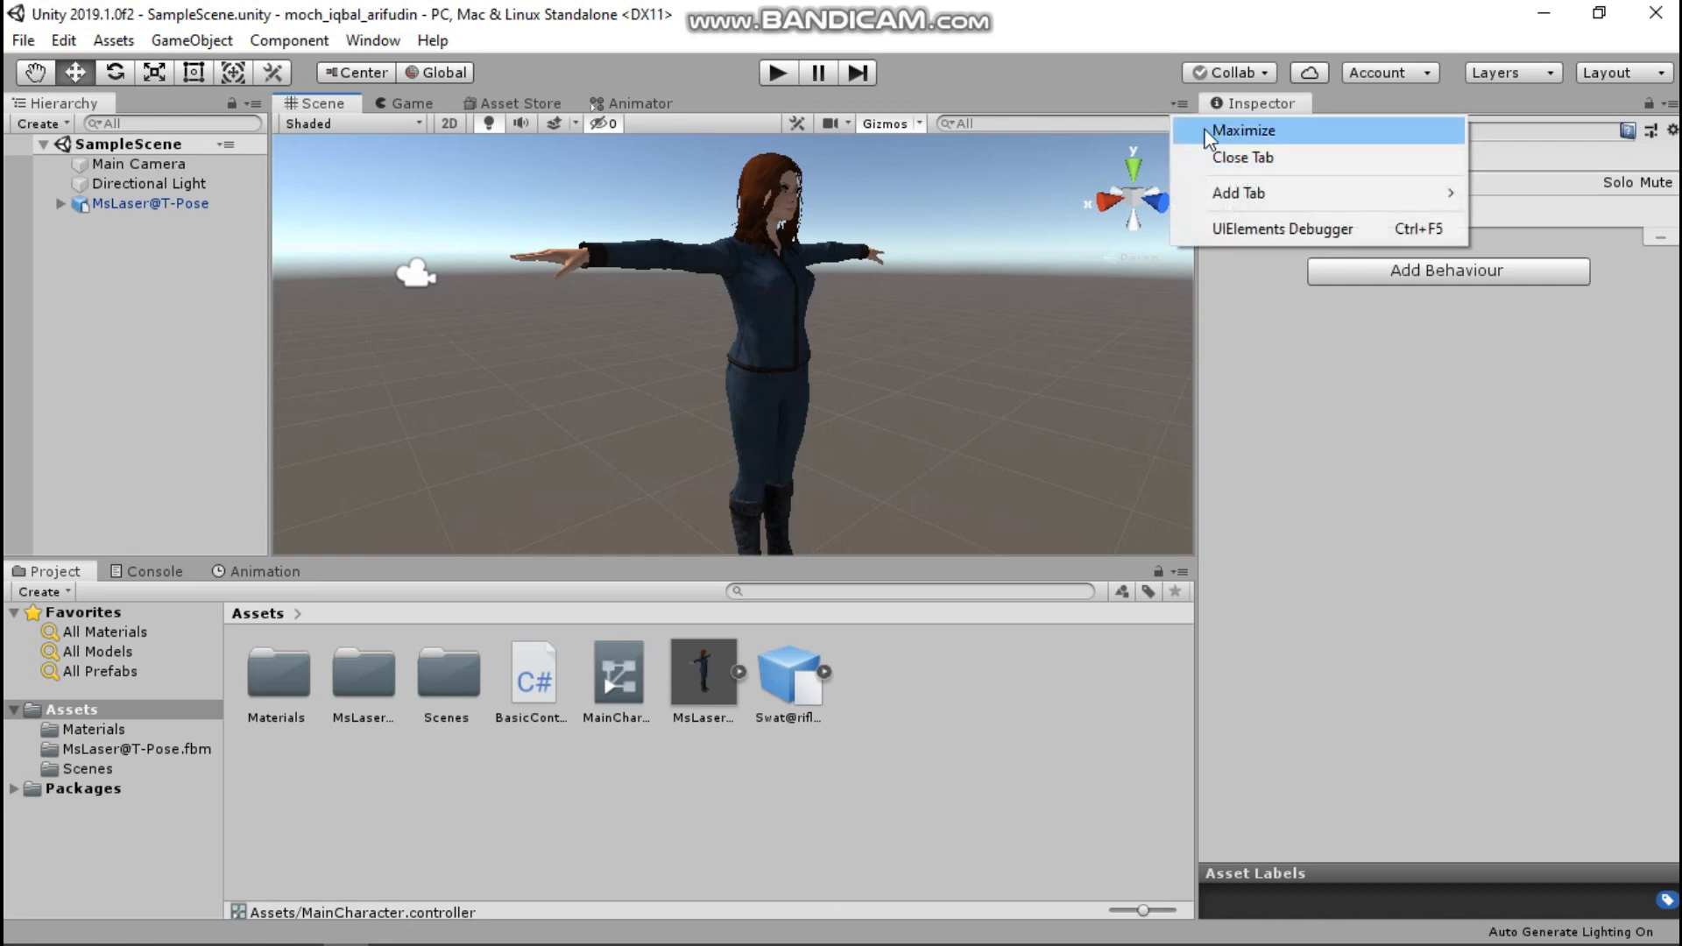
click(1204, 128)
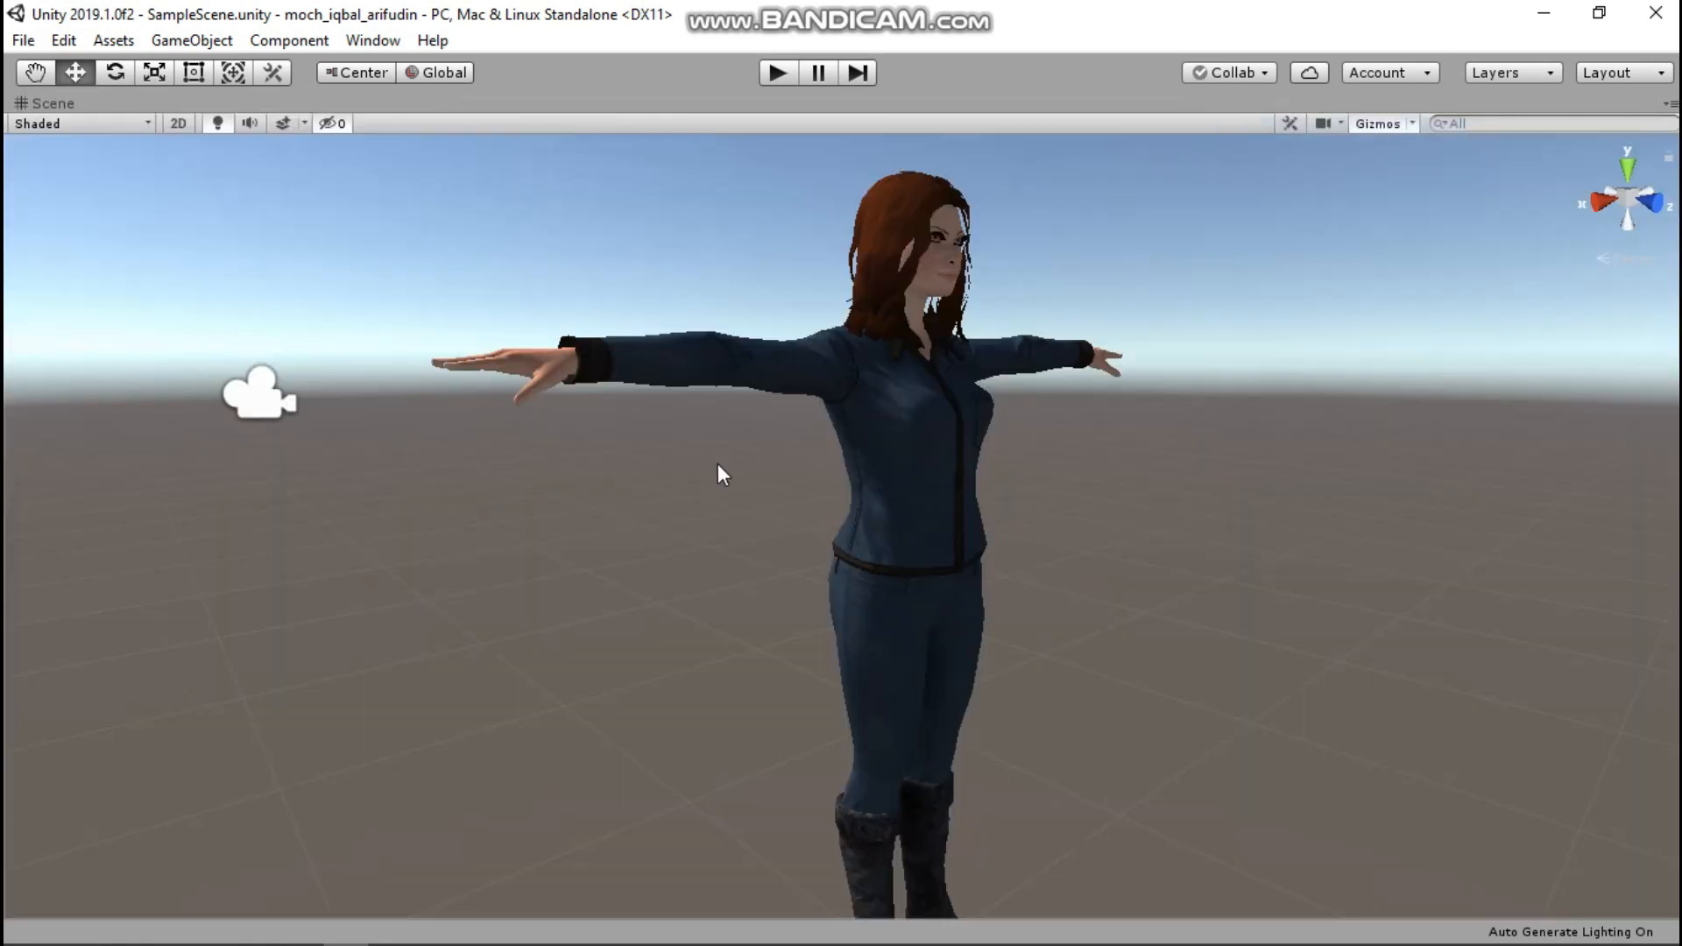
click(760, 78)
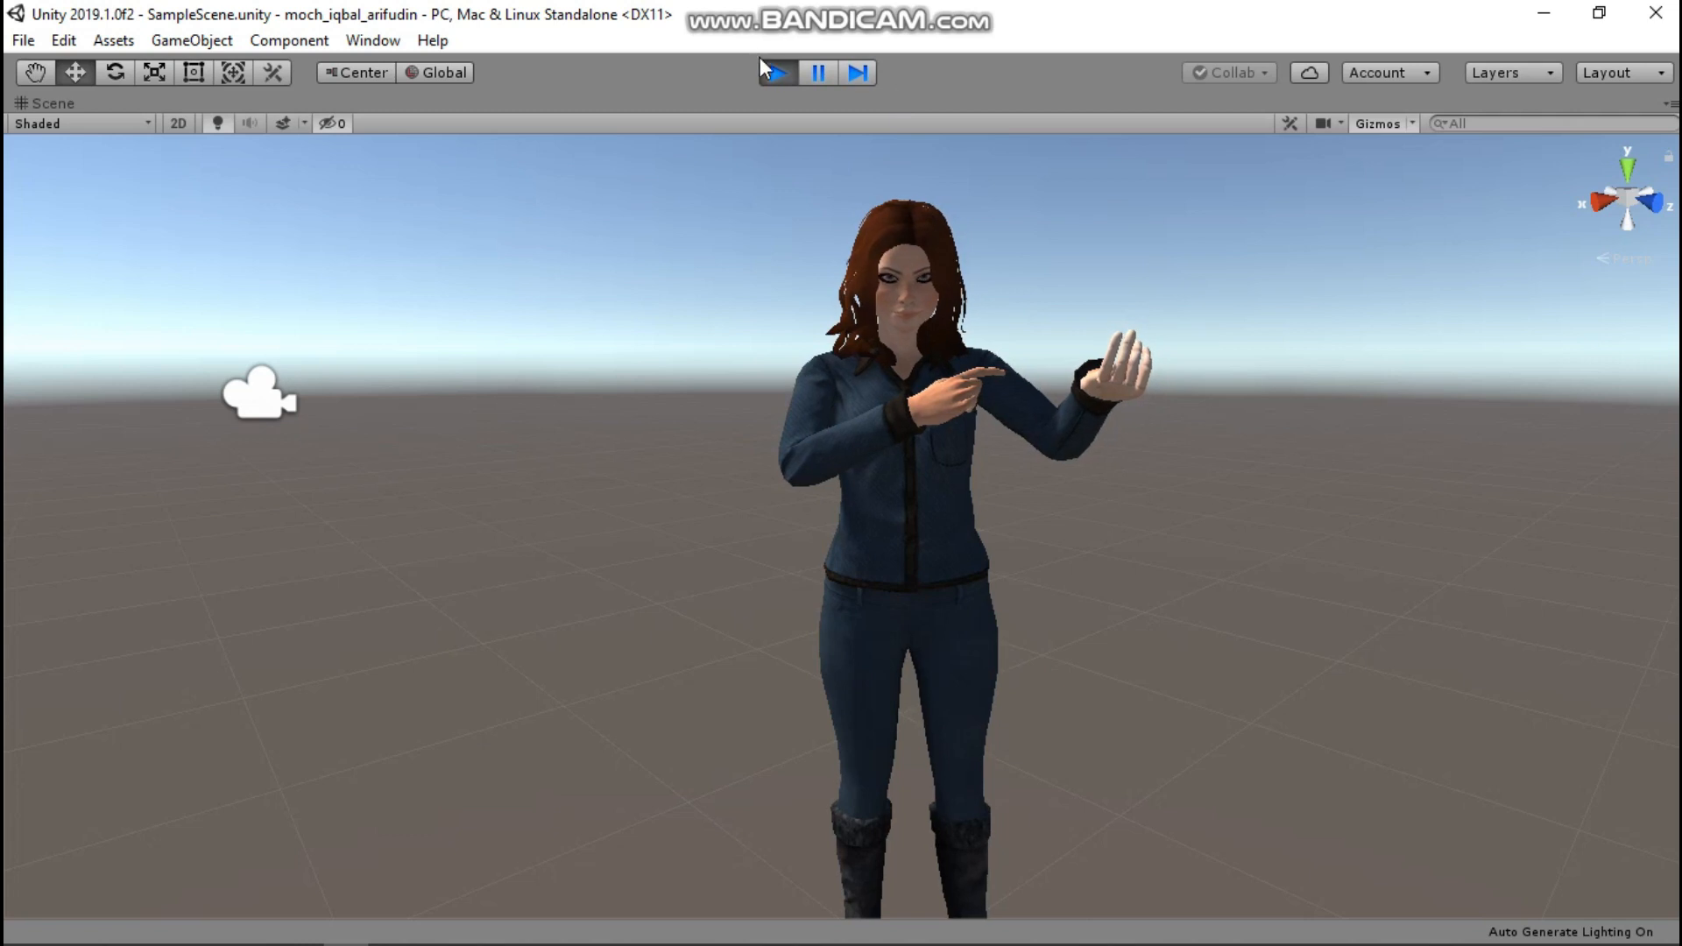
click(793, 71)
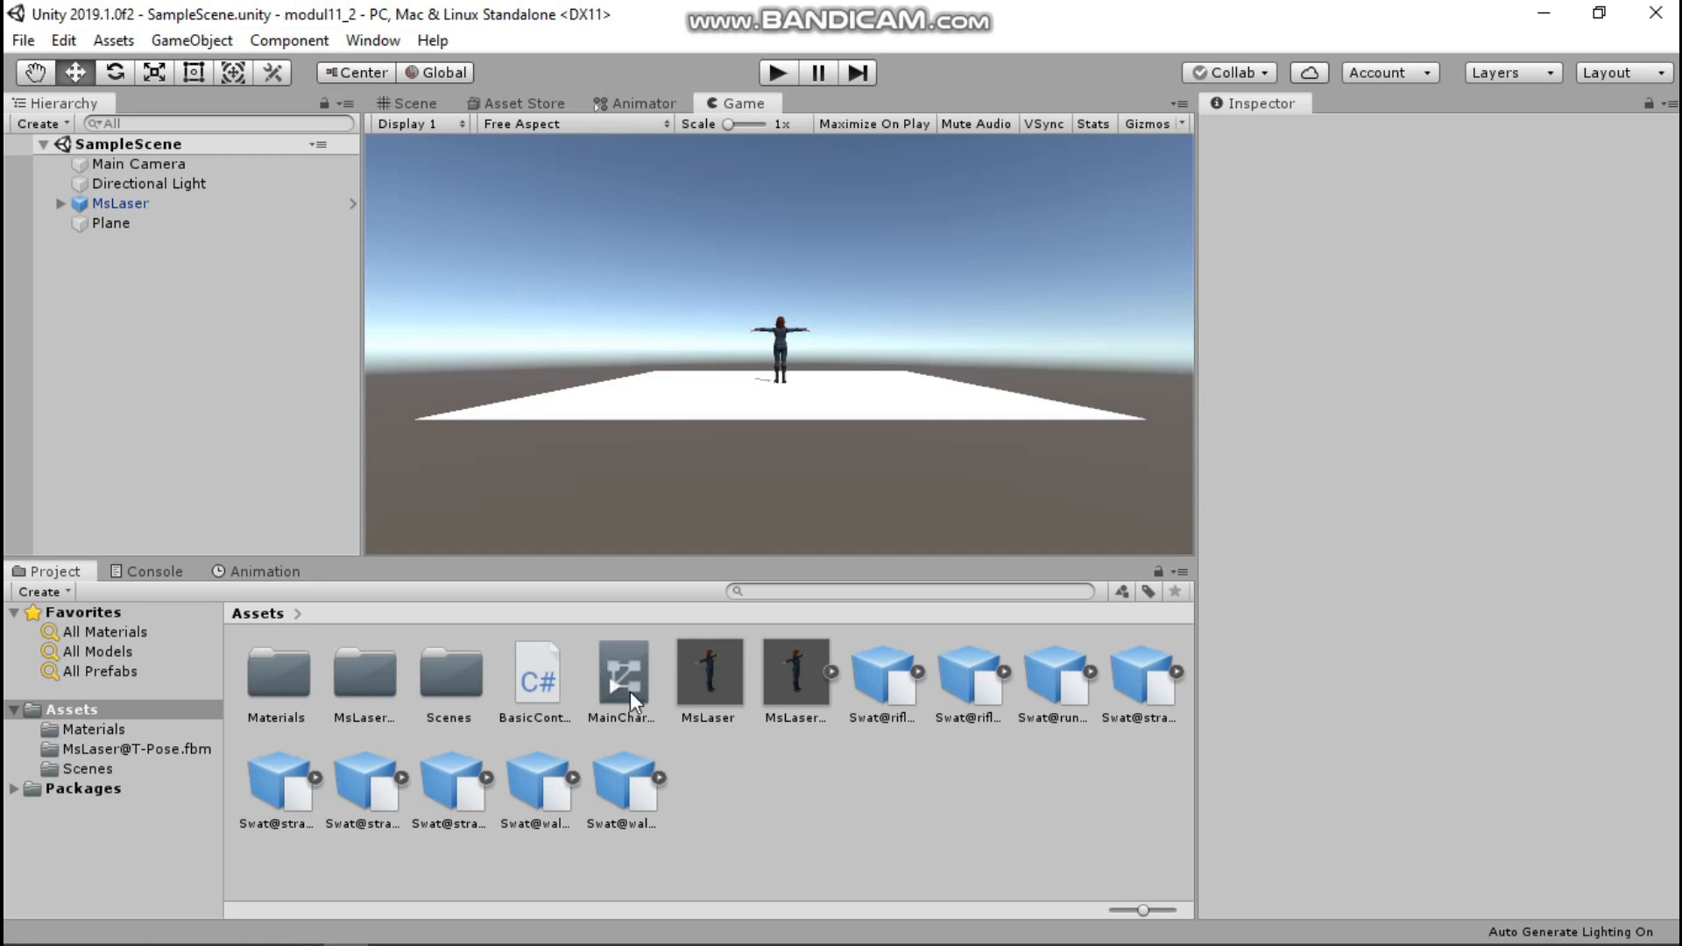
- Look through the imported Swat animation files one by one, from rifle_aiming_idle and the run clips to the strafe and walking clips
click(868, 698)
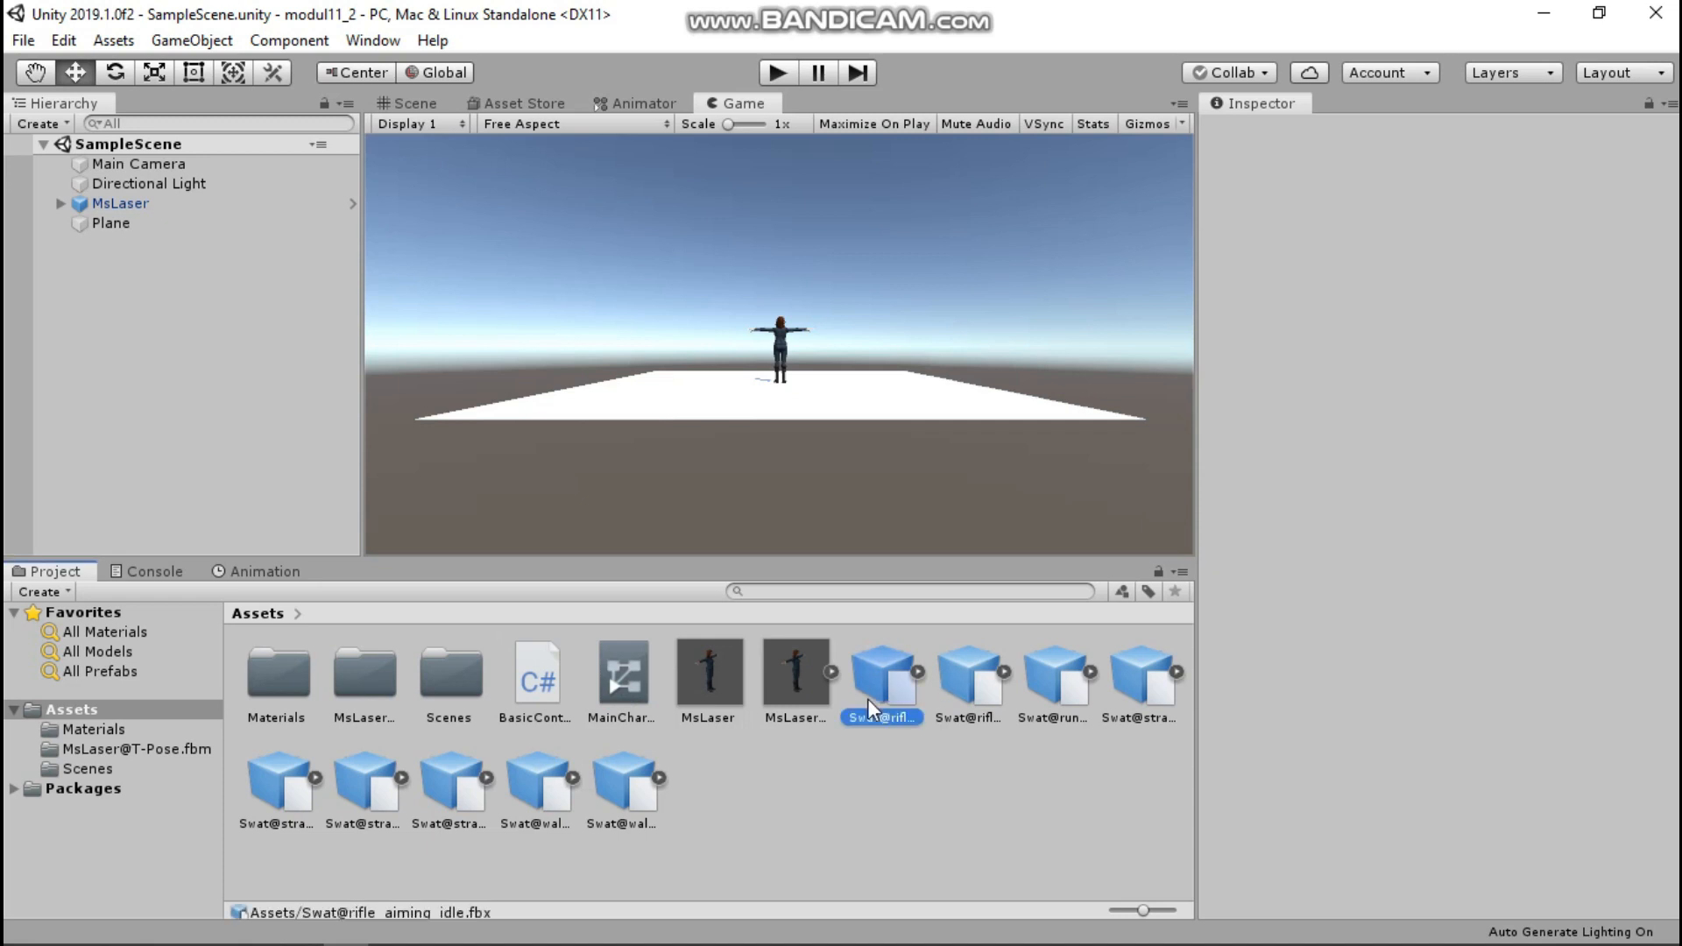
click(952, 692)
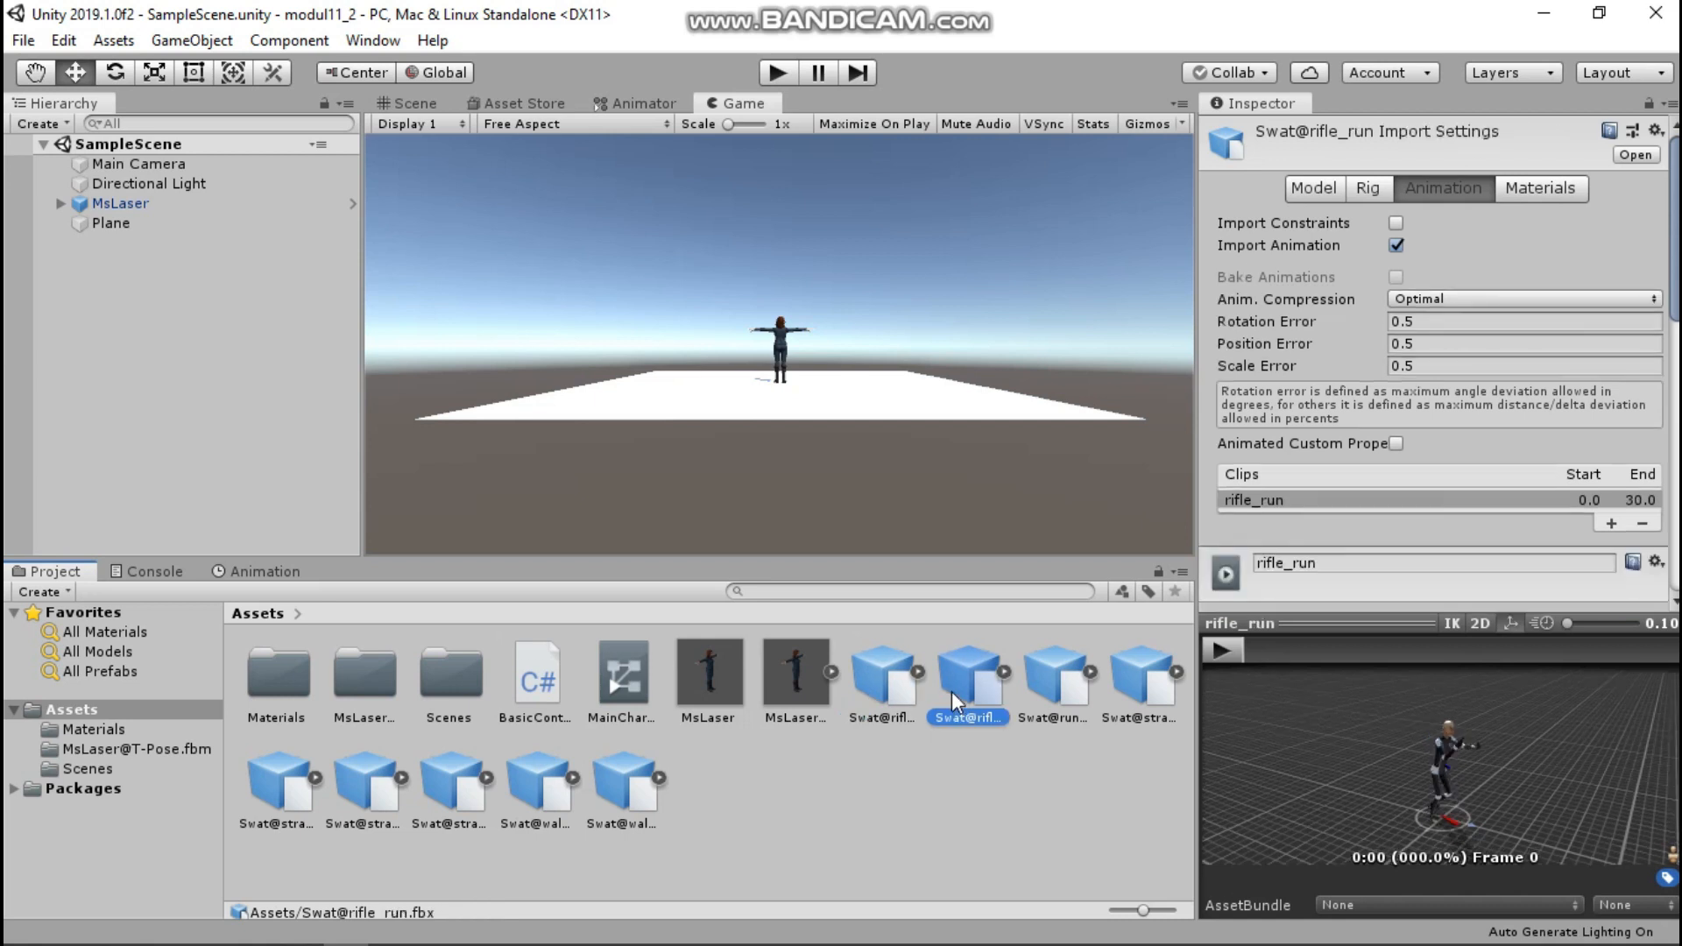
click(1049, 686)
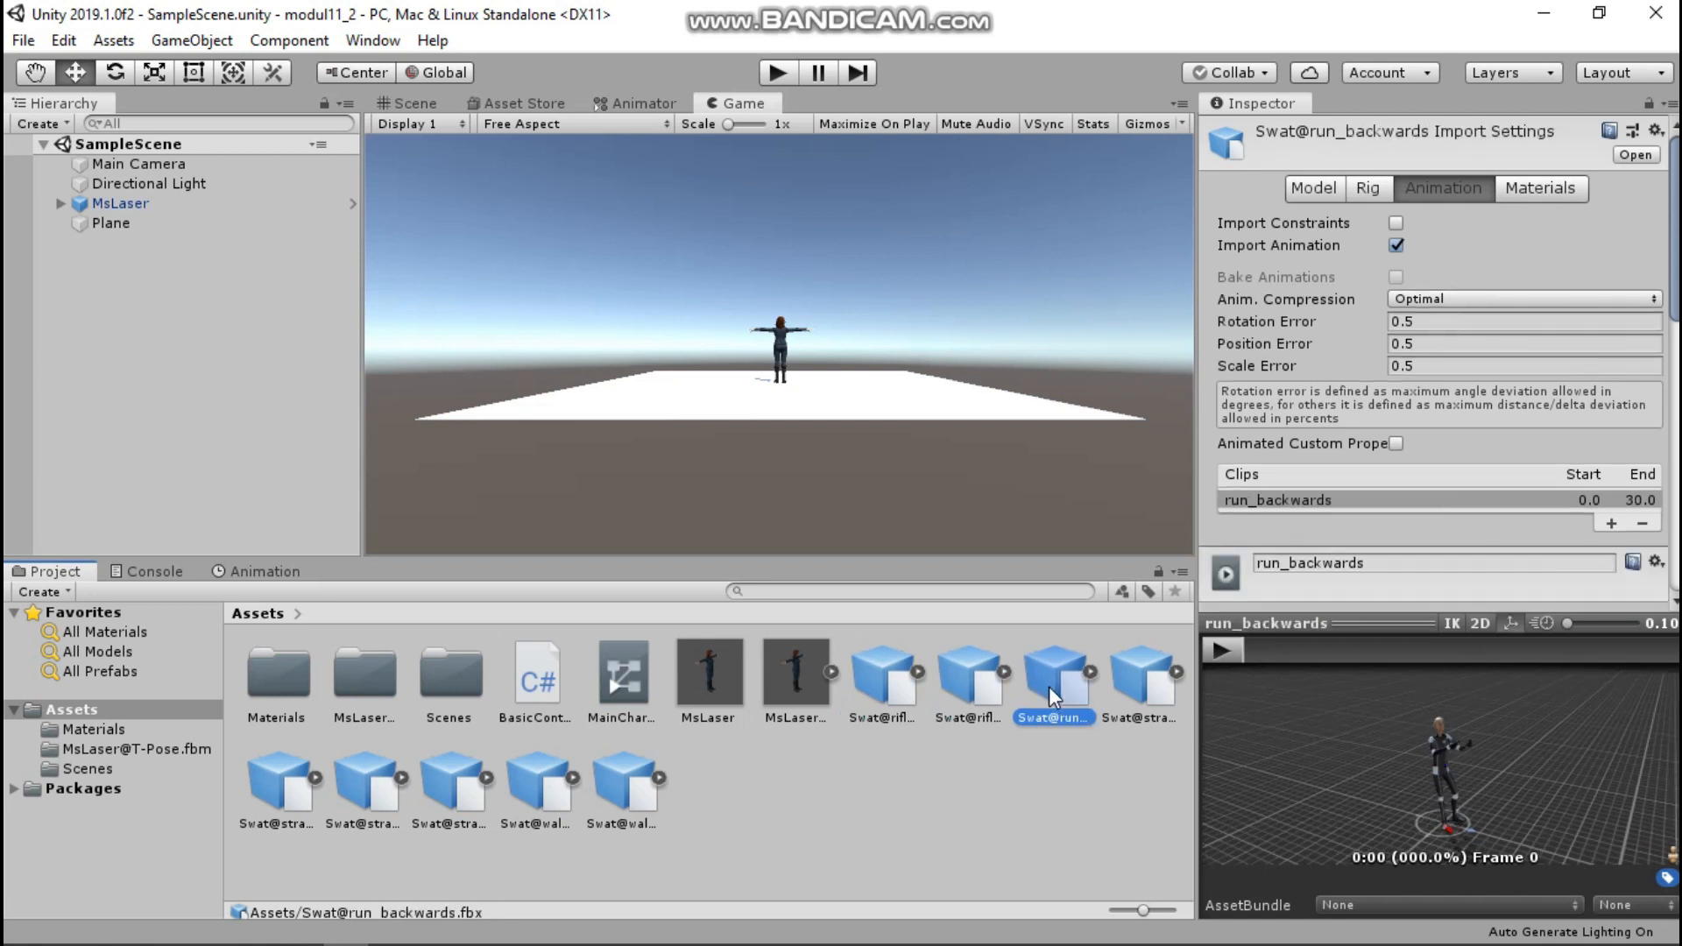
click(1137, 686)
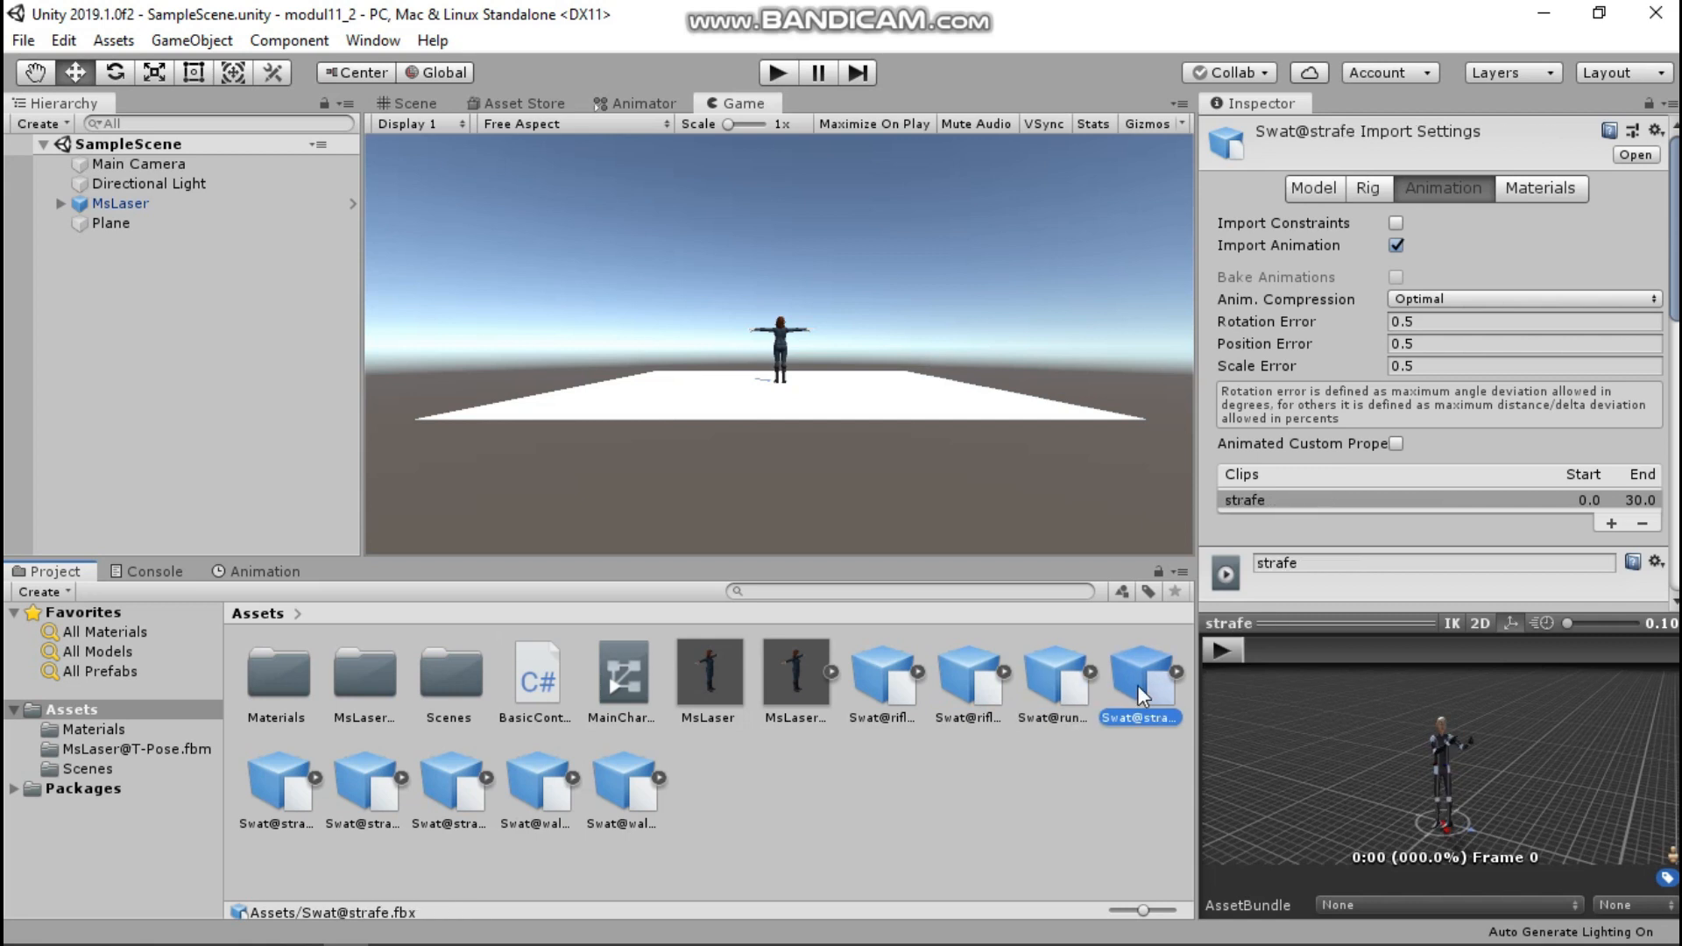
click(281, 797)
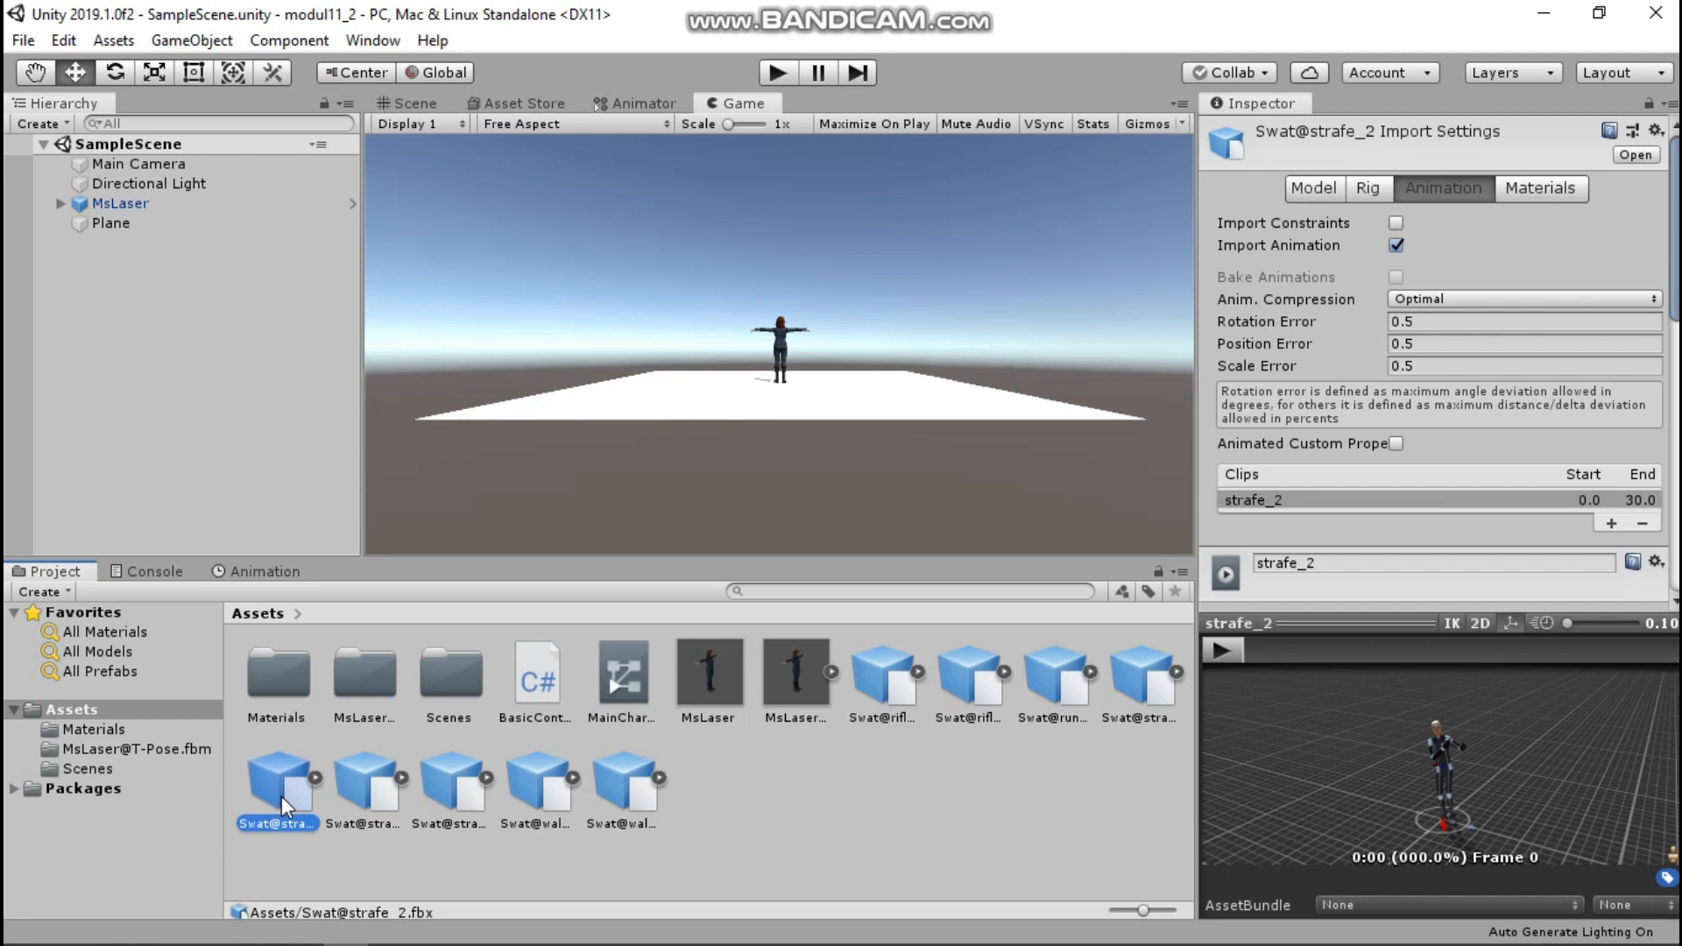
click(366, 786)
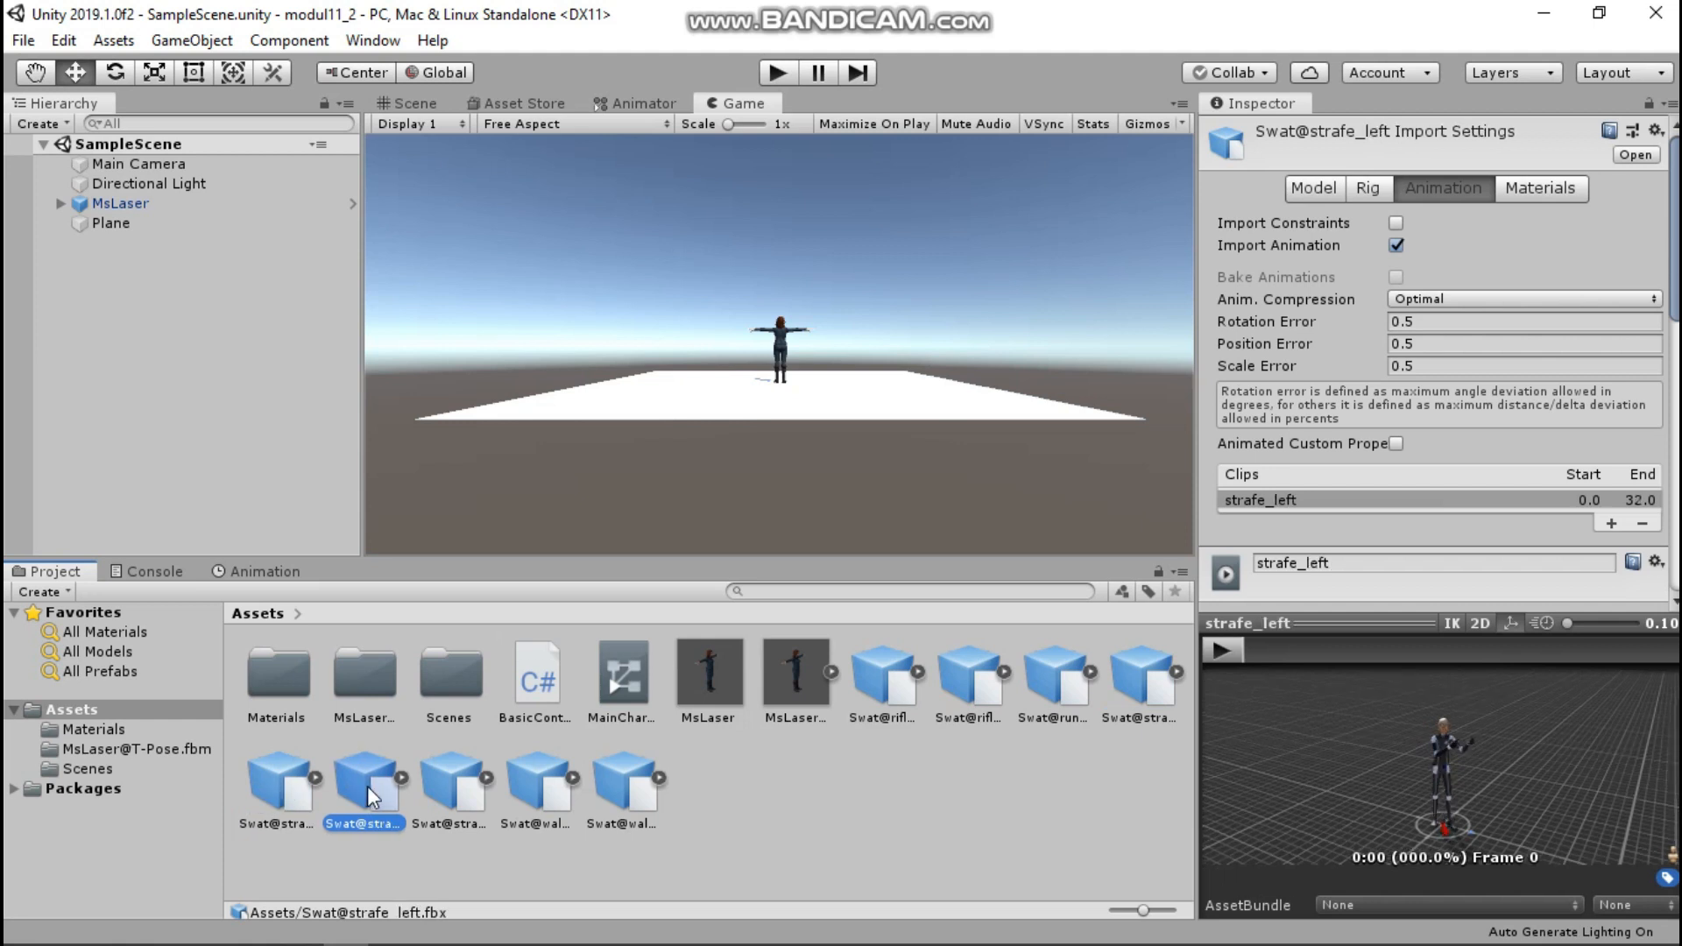
click(441, 773)
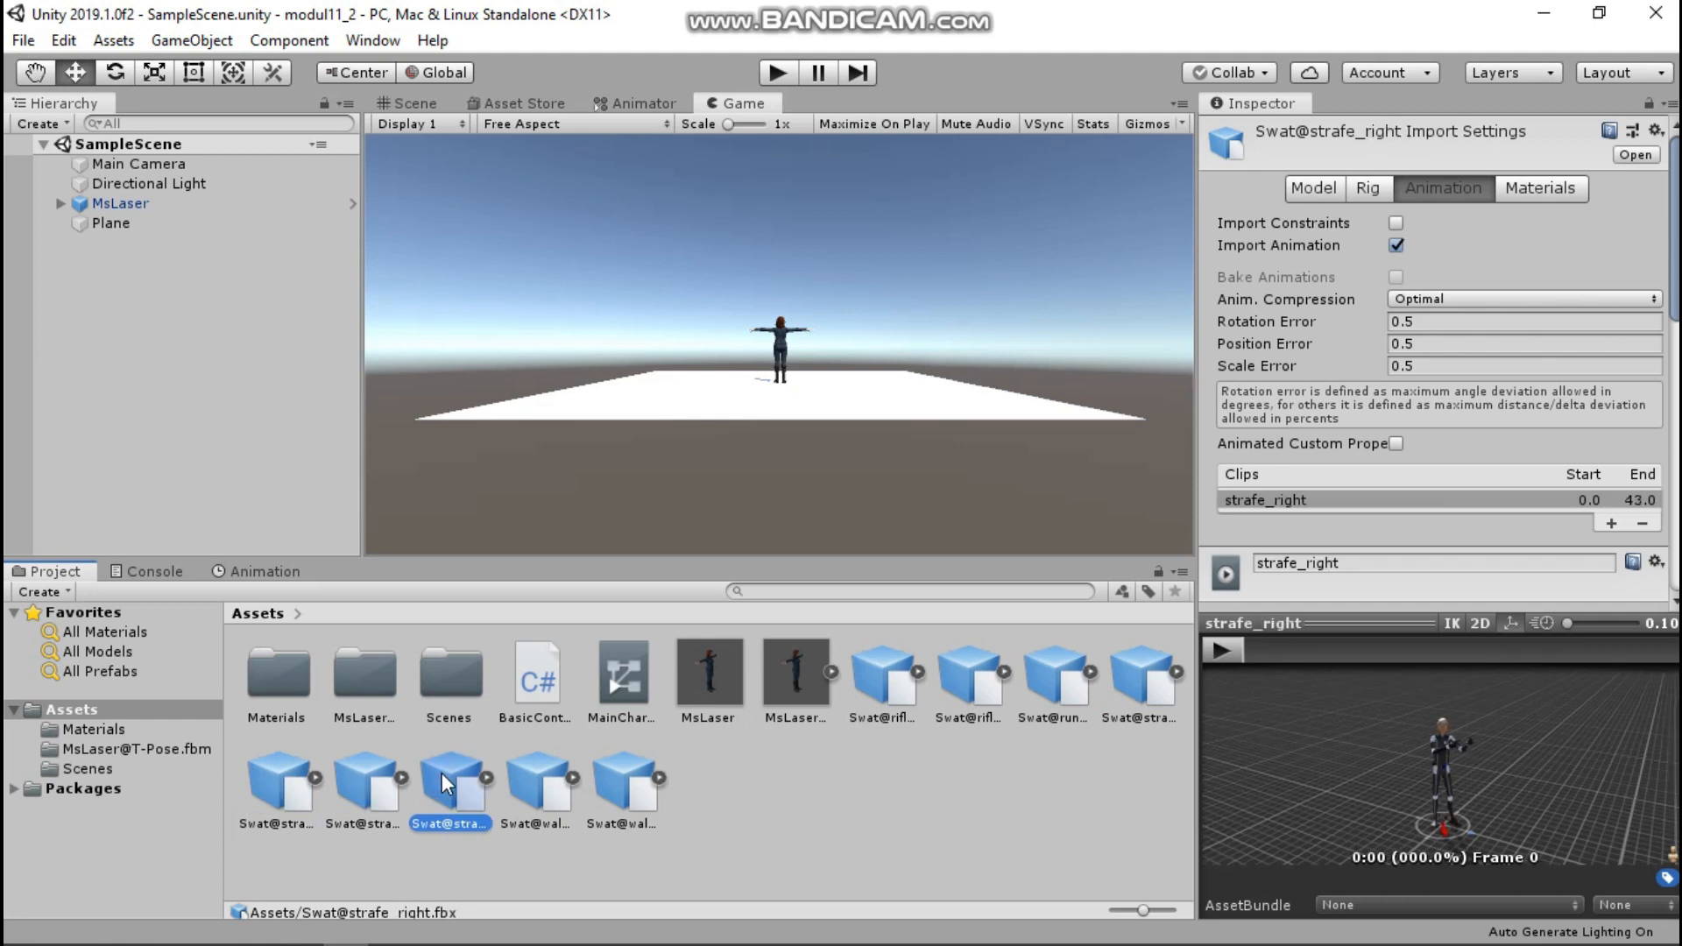
click(517, 782)
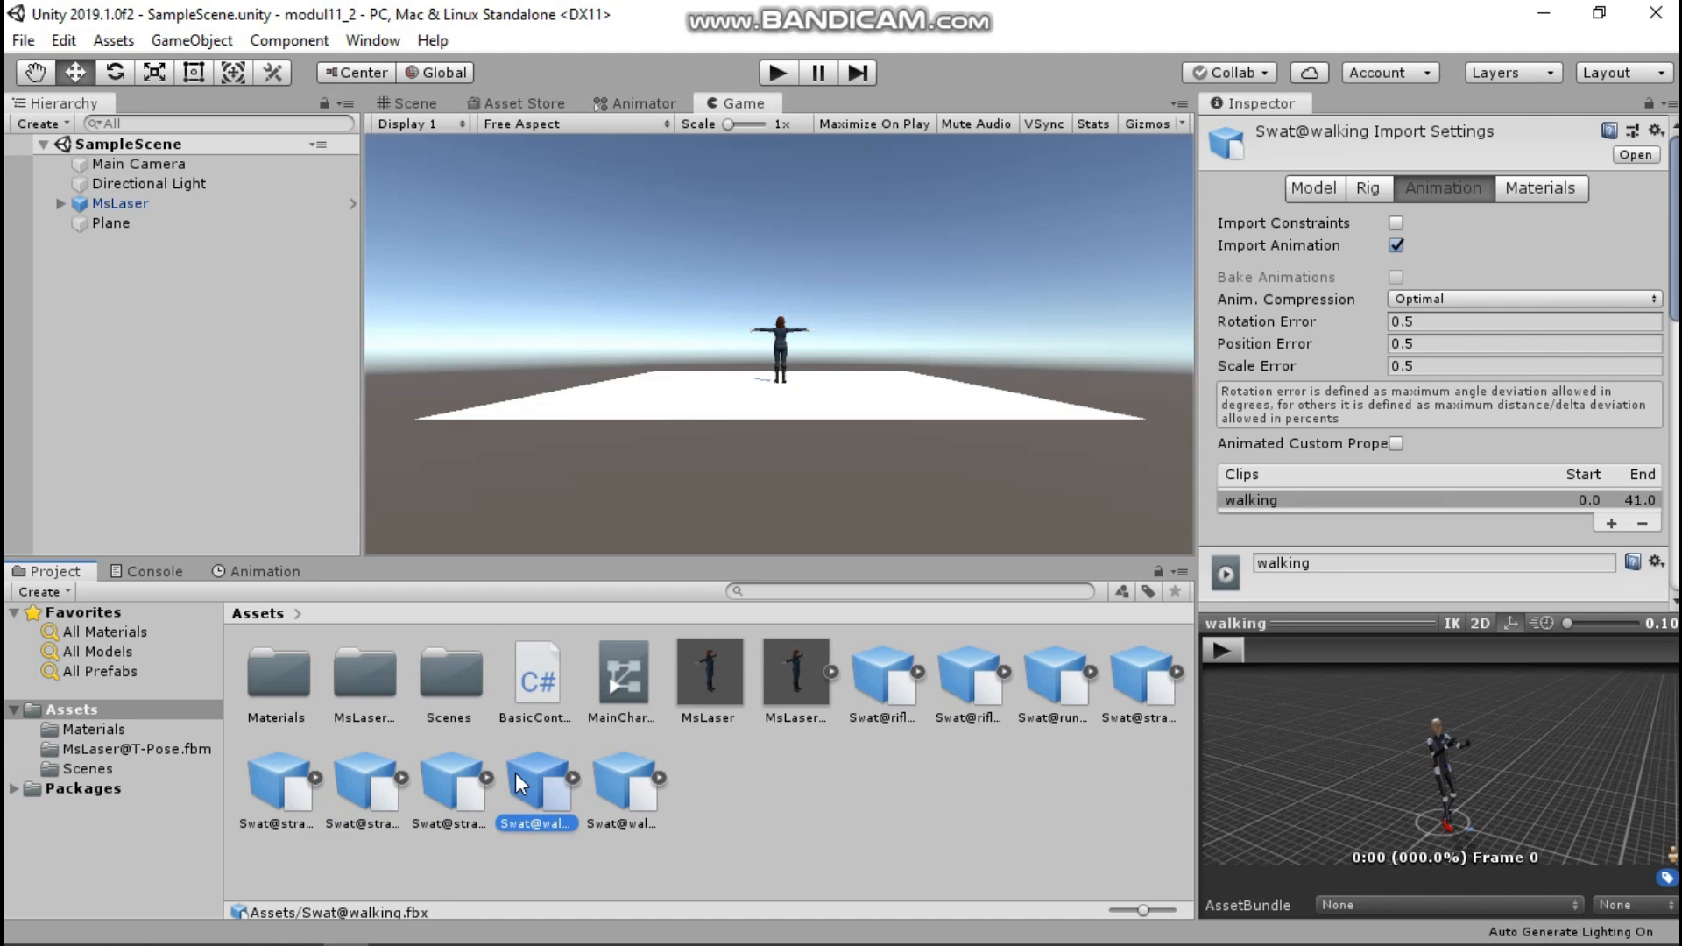
click(603, 777)
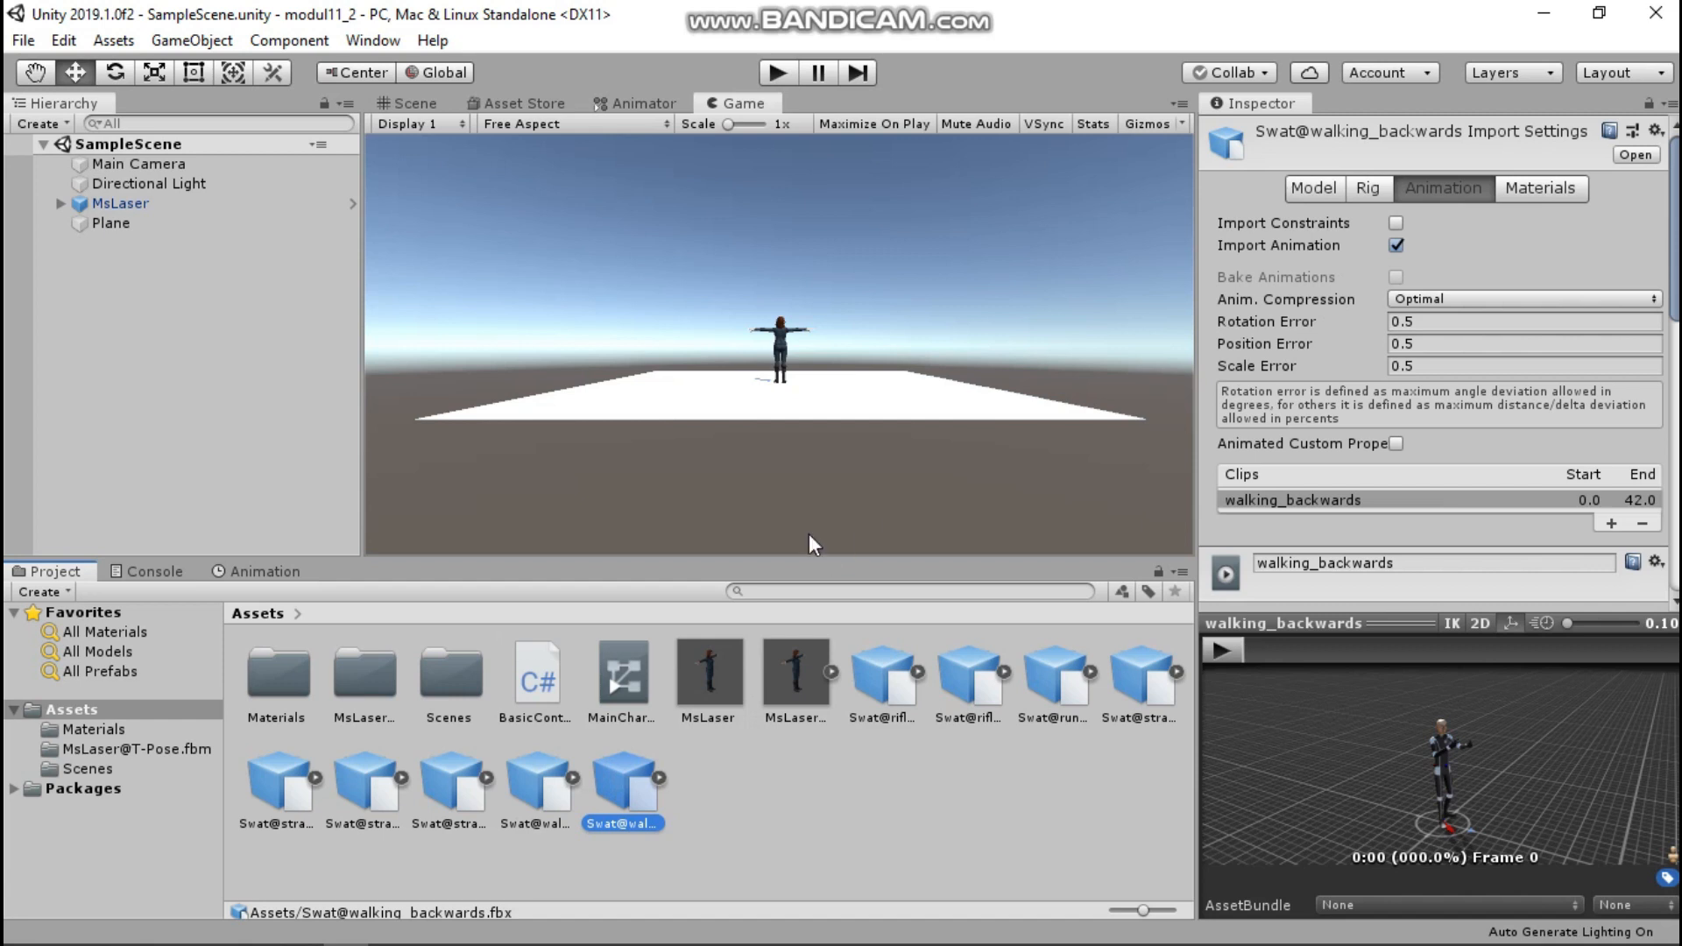
- Review the rig and animation import settings of Swat@rifle_aiming_idle, including the animation type choices, looping and root transform options
click(876, 681)
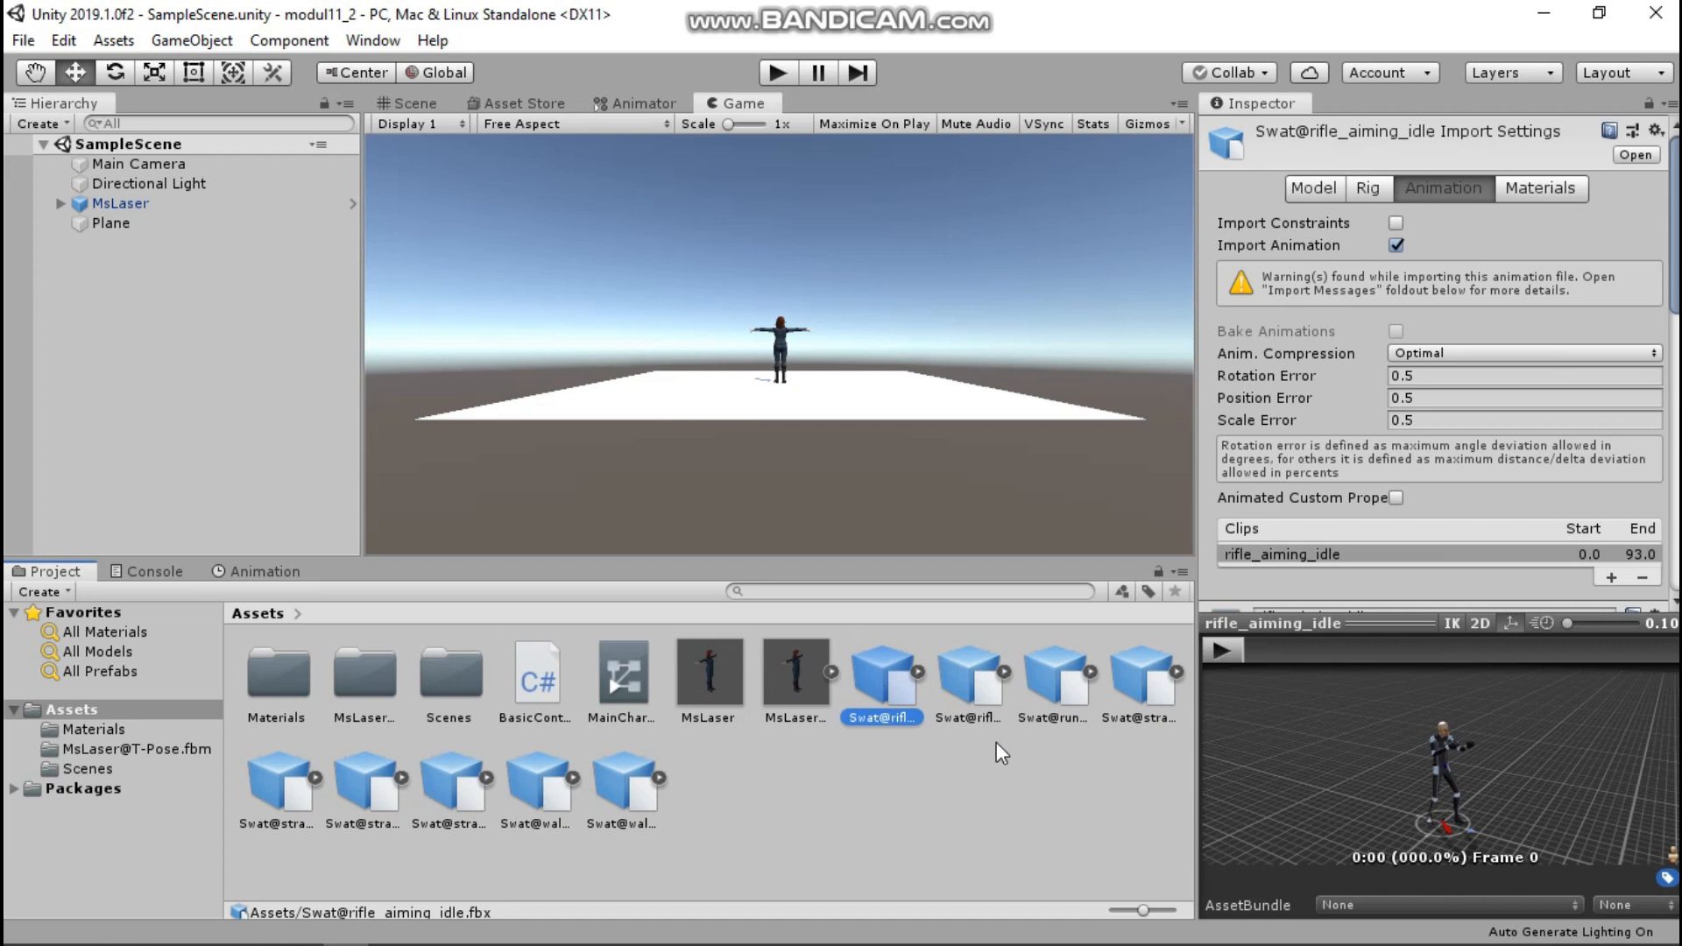
click(1365, 187)
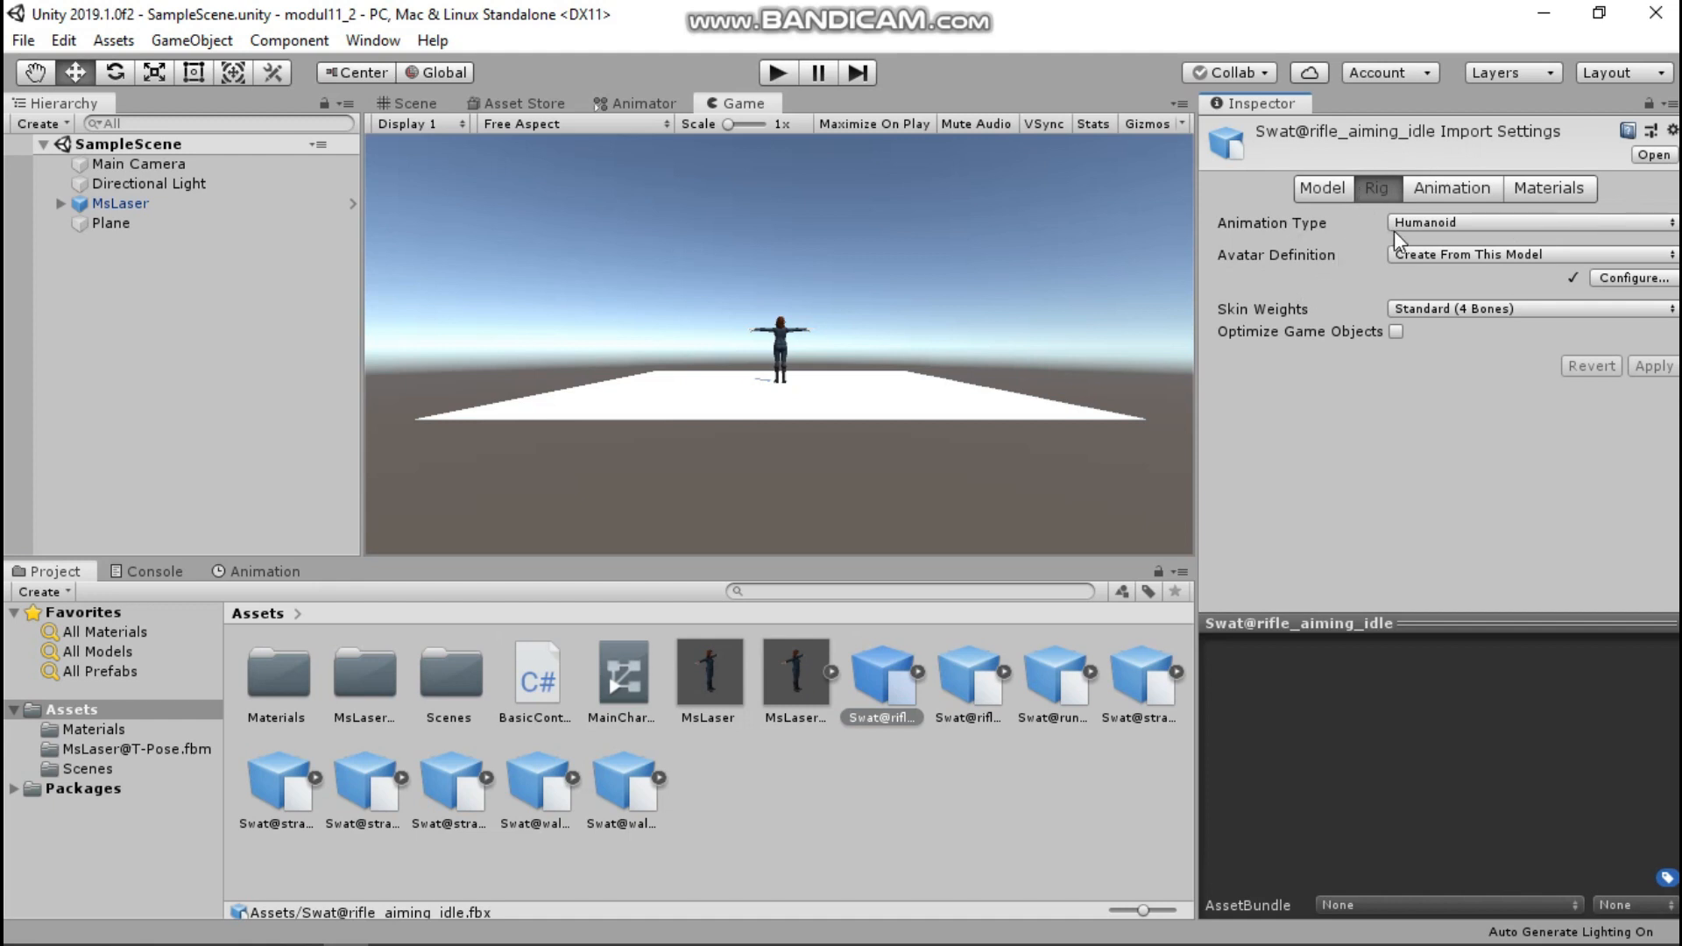
click(1416, 224)
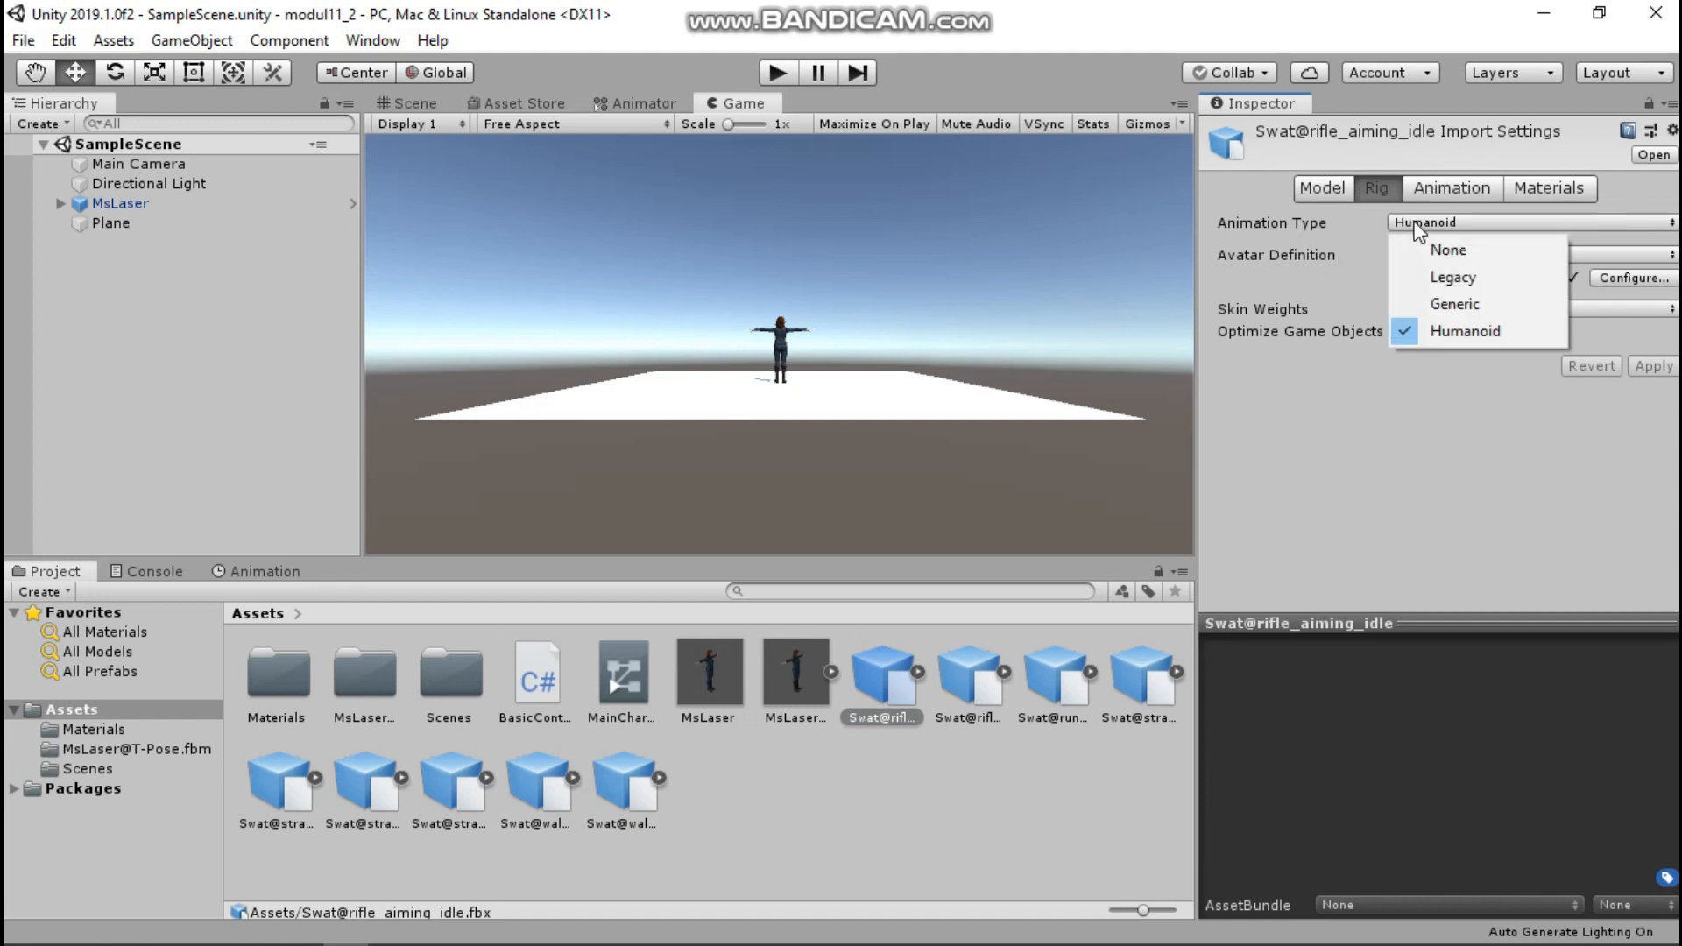
click(1305, 359)
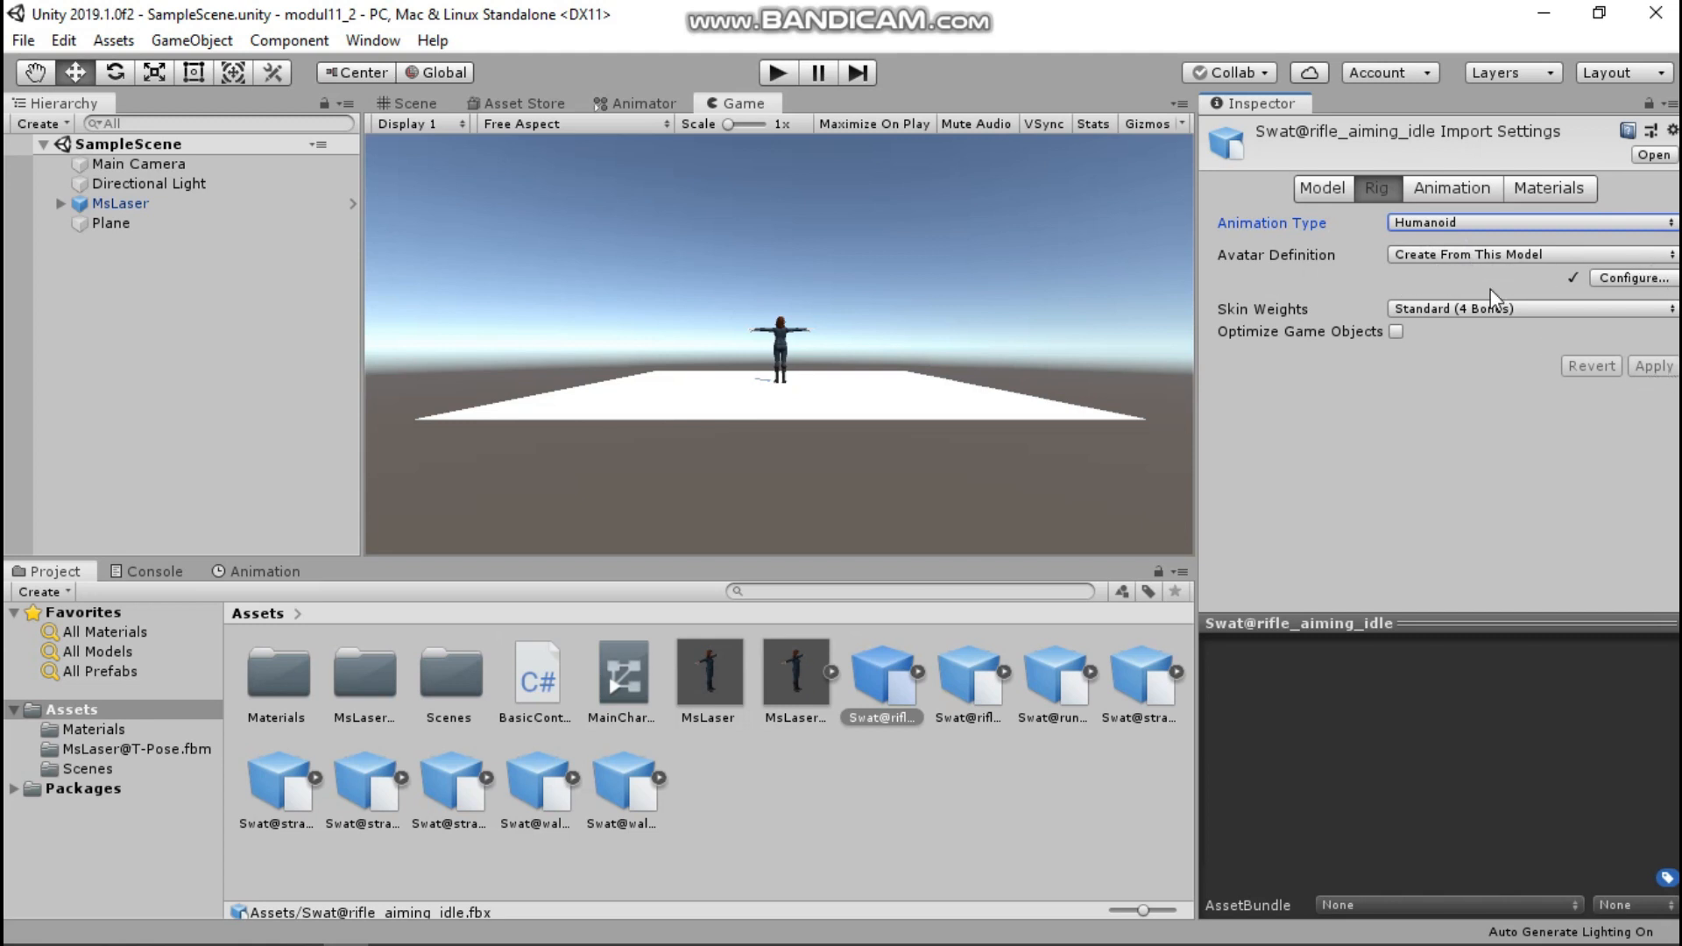
click(1437, 186)
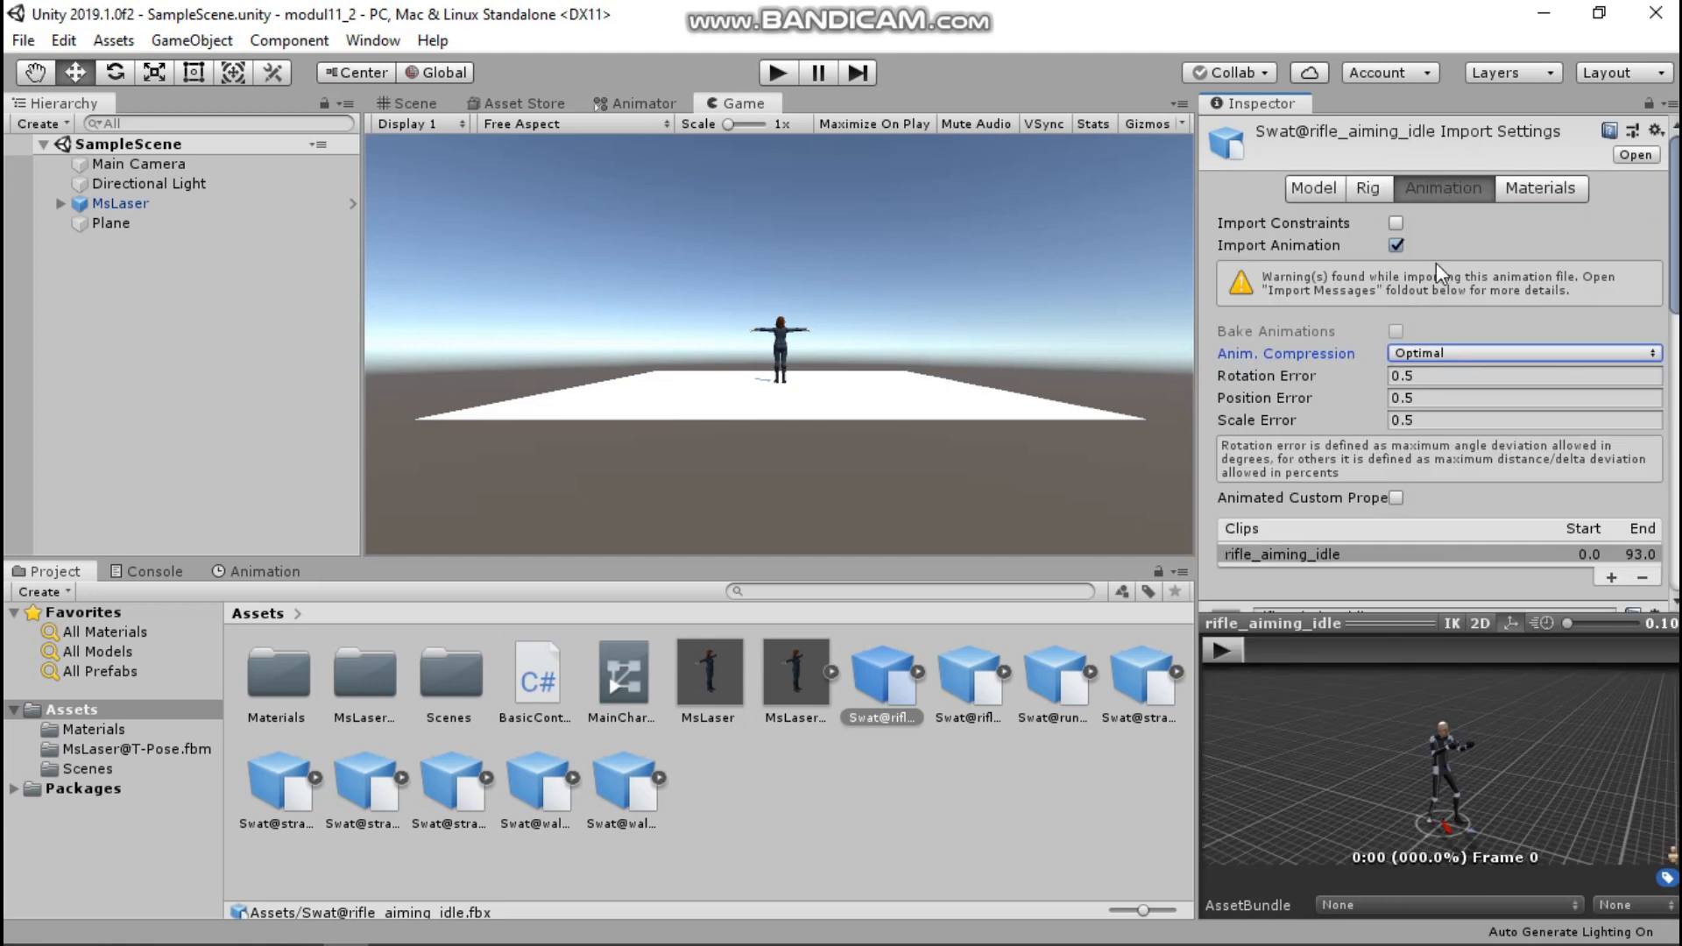
scroll(1437, 263, down, 5)
scroll(1437, 263, up, 3)
scroll(1437, 263, down, 3)
scroll(1437, 263, up, 3)
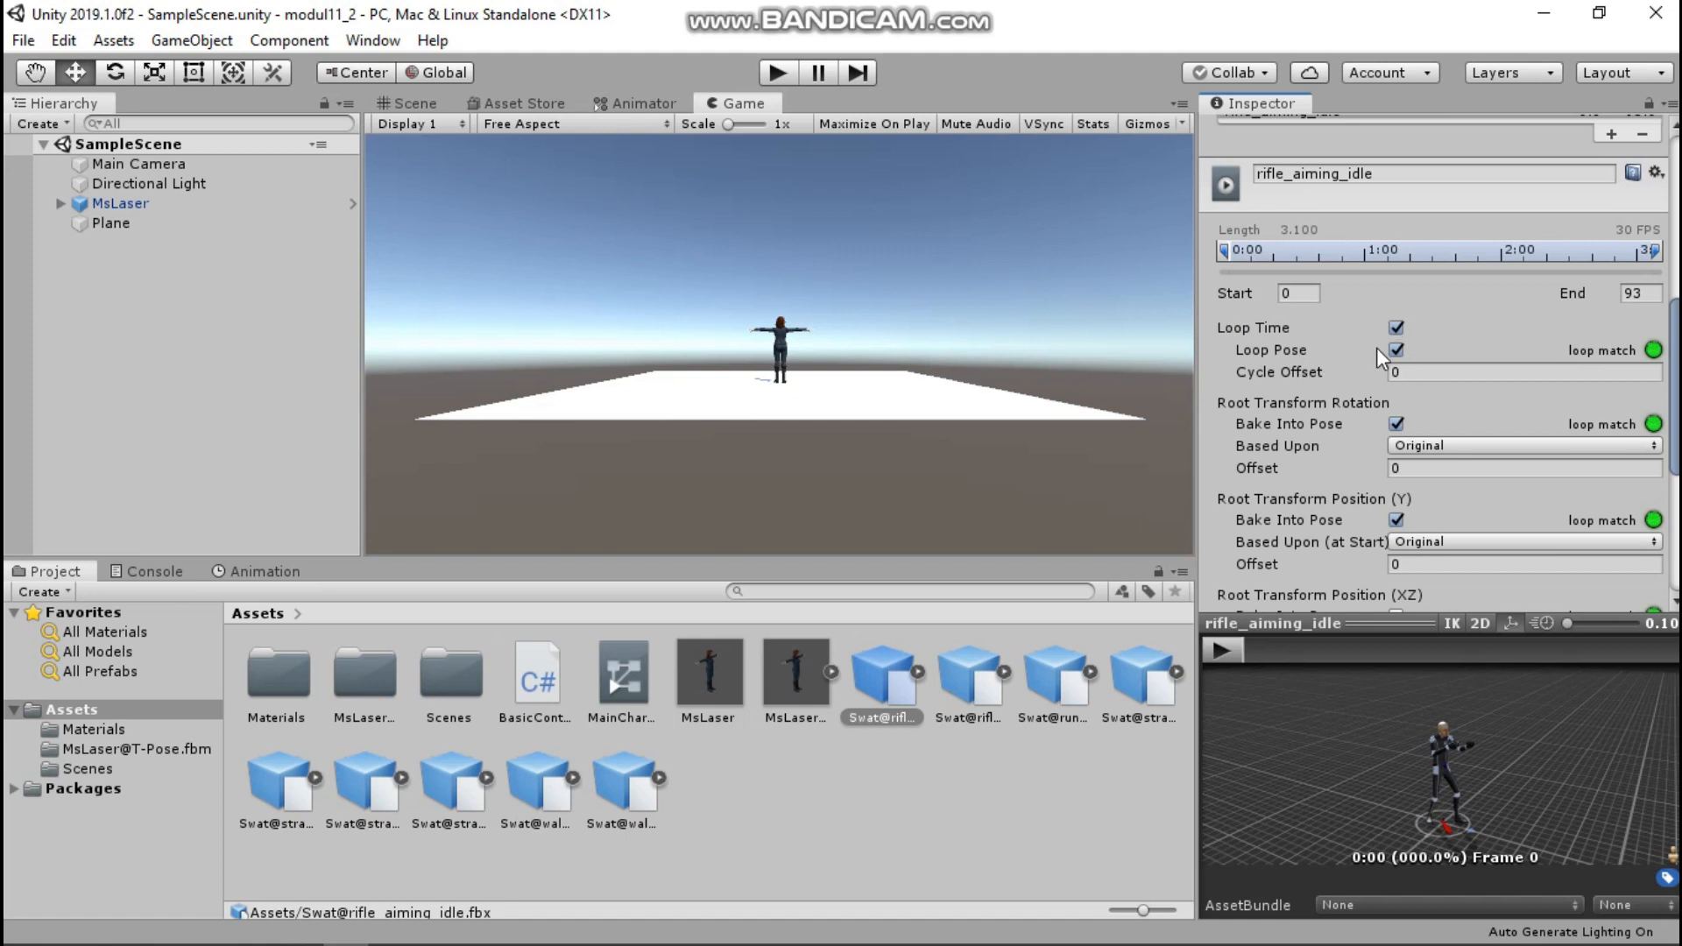
scroll(1369, 398, down, 4)
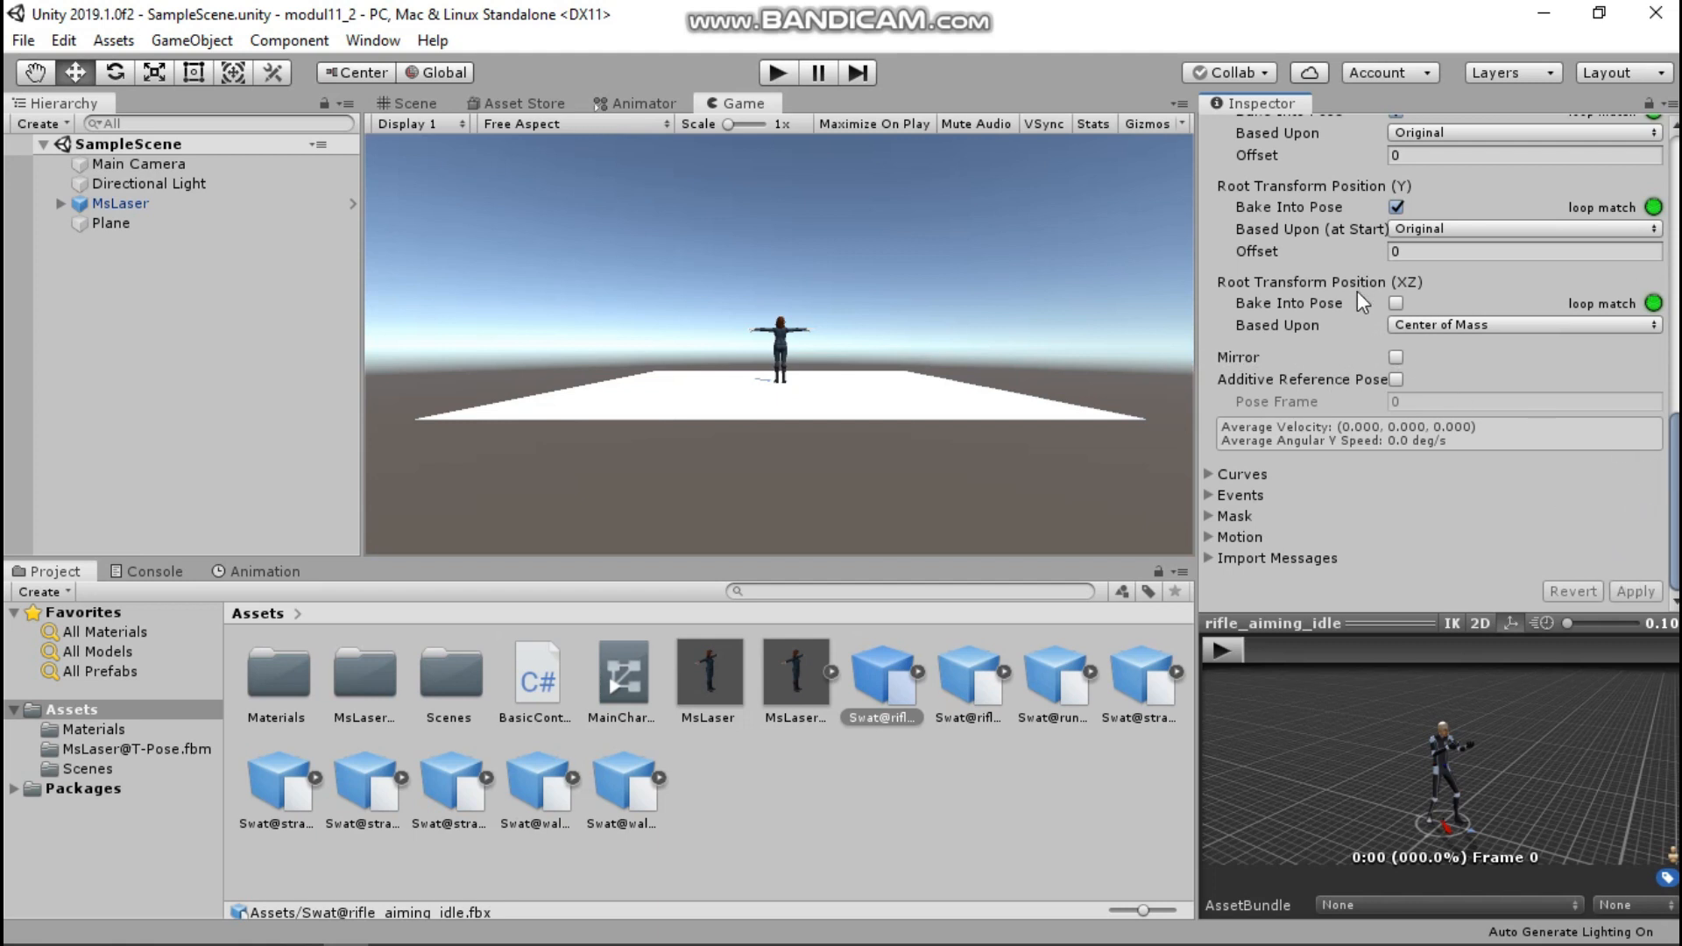
- Compare the import settings of the run and strafe clips, check Swat@strafe_right's rig and animation settings, and expand the Swat@walking_backwards asset
click(970, 698)
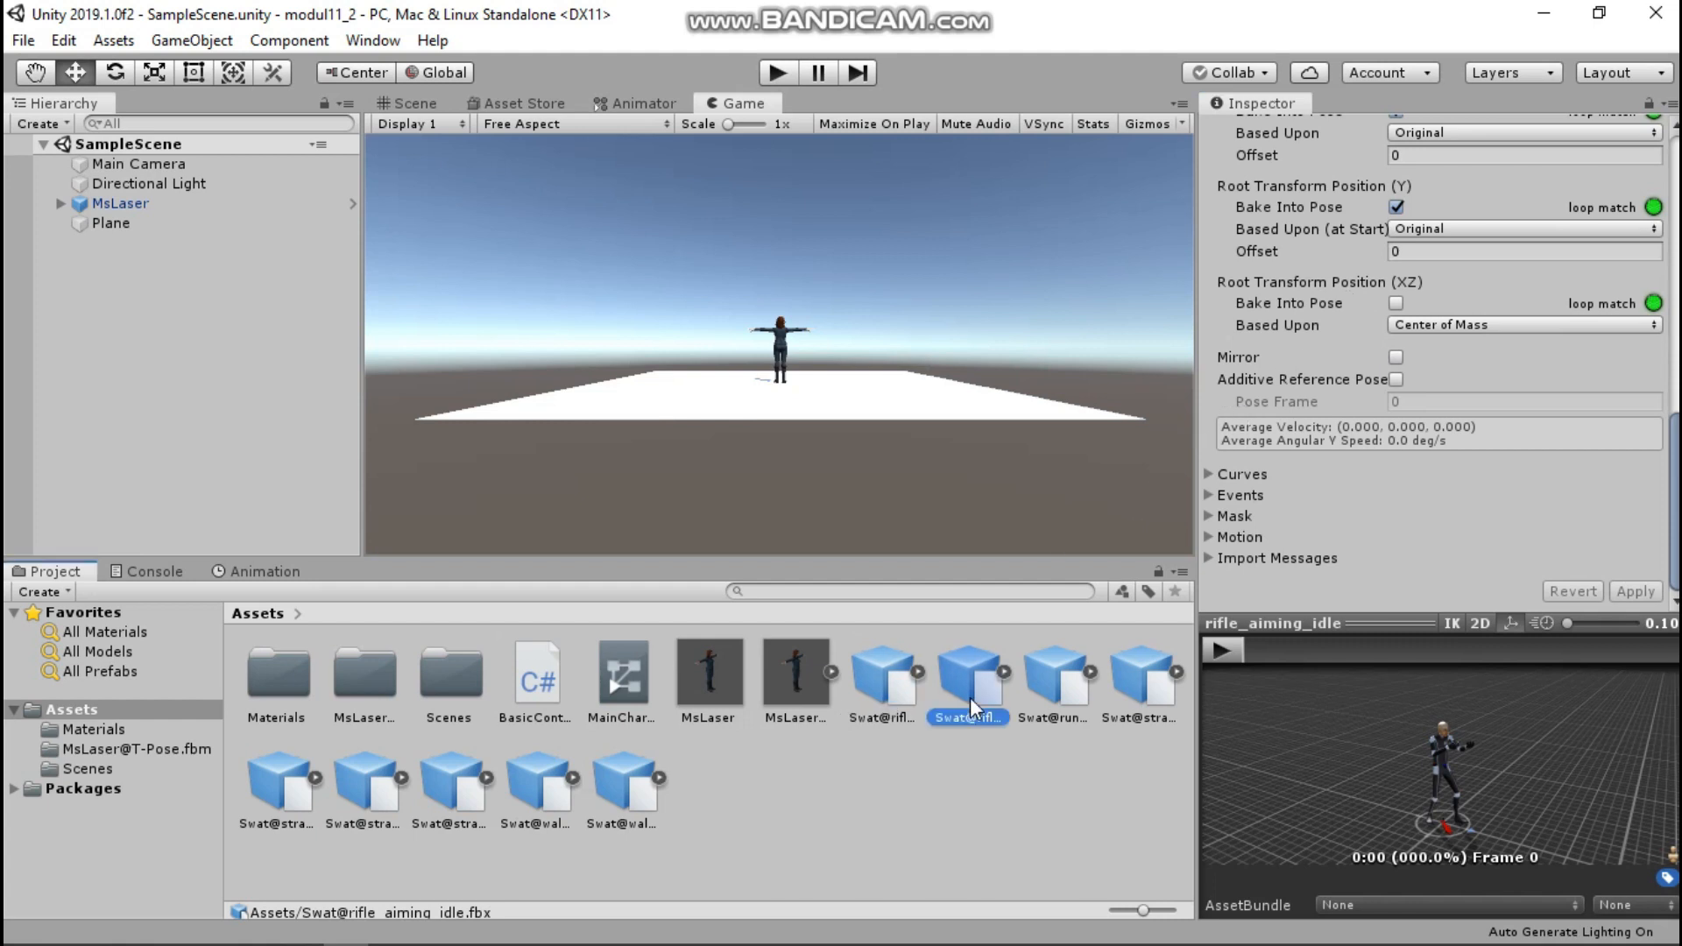
click(1053, 694)
click(1134, 680)
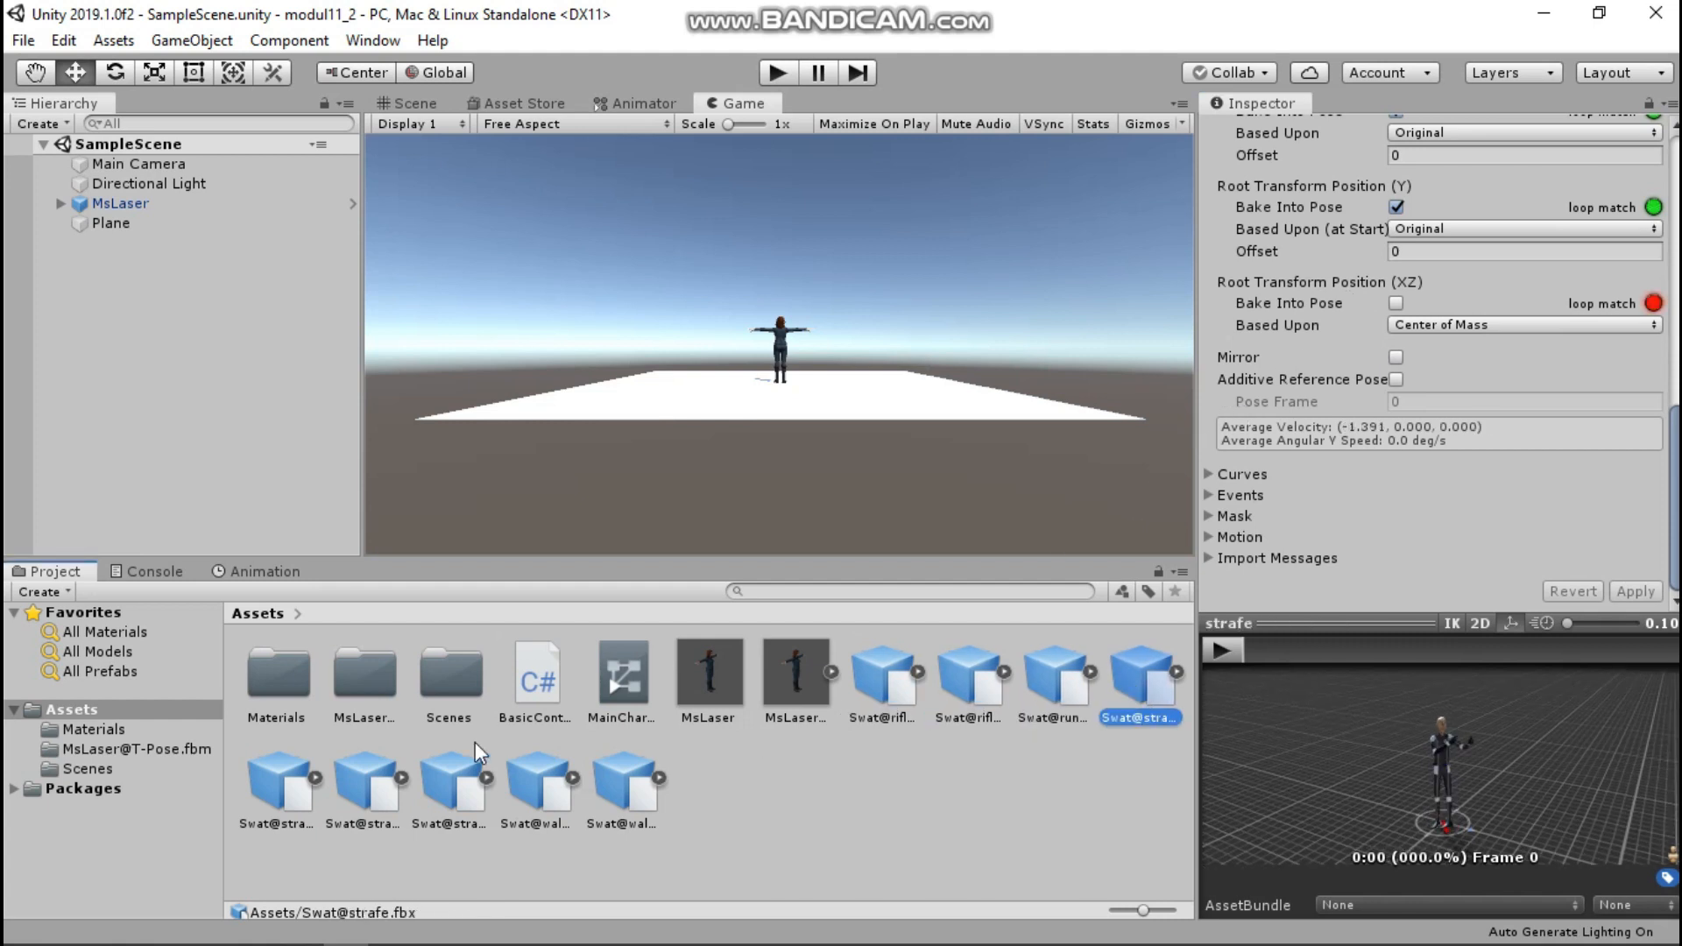
click(266, 785)
click(355, 782)
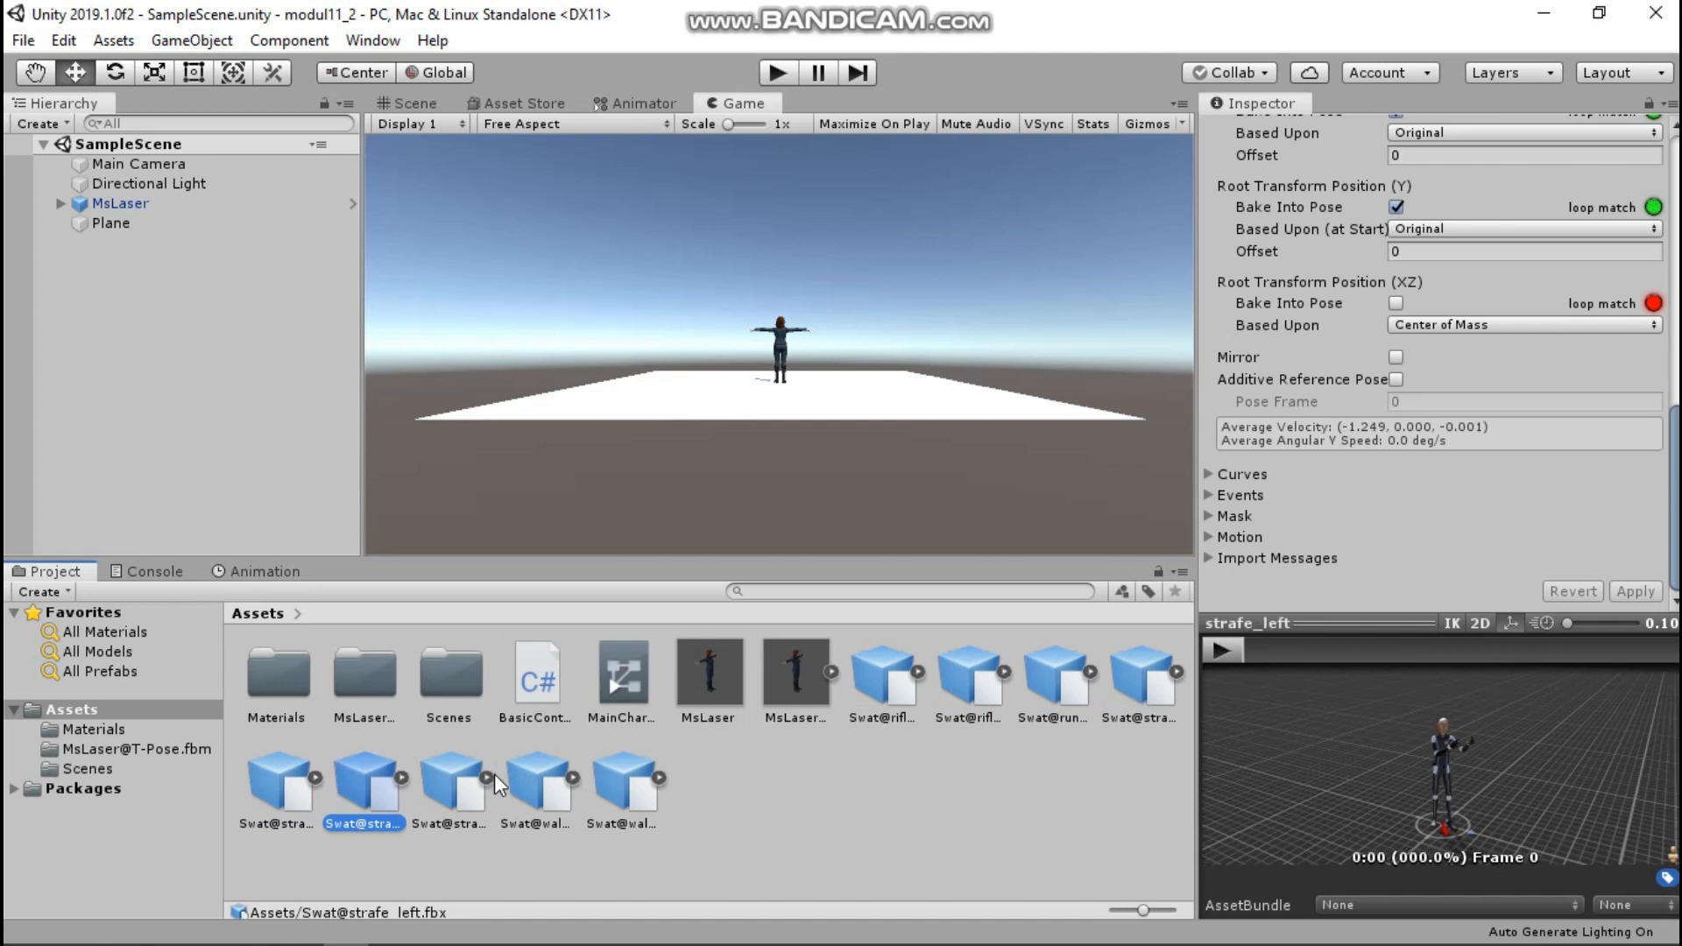
click(450, 787)
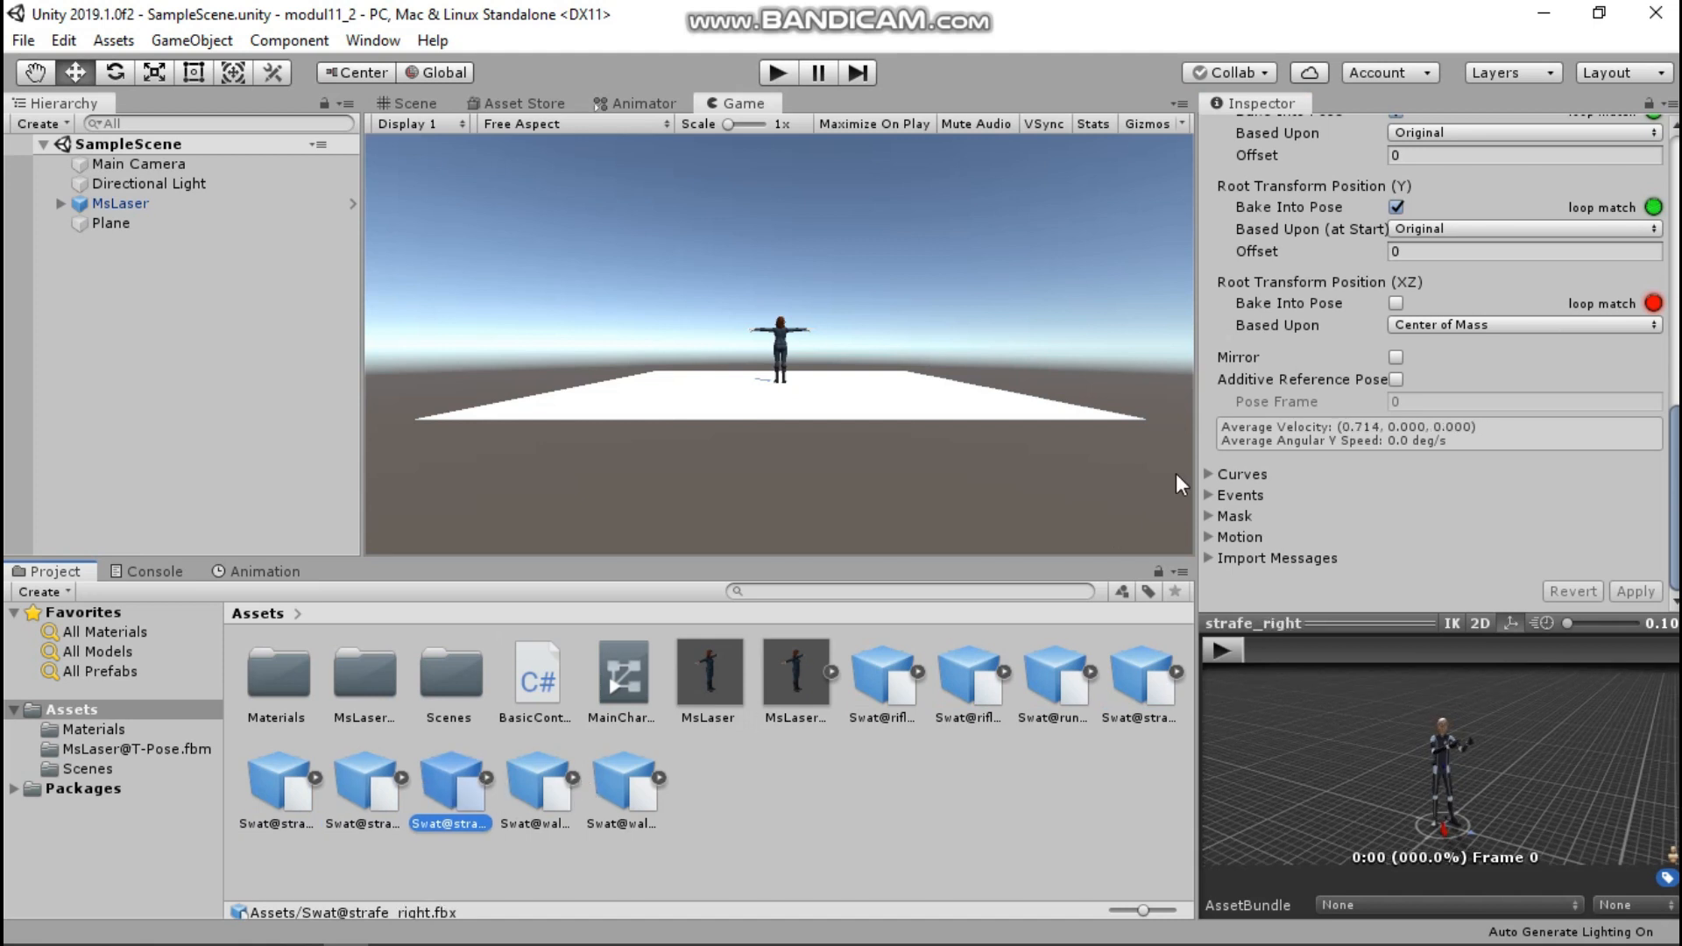
scroll(1176, 473, up, 2)
scroll(1528, 192, up, 10)
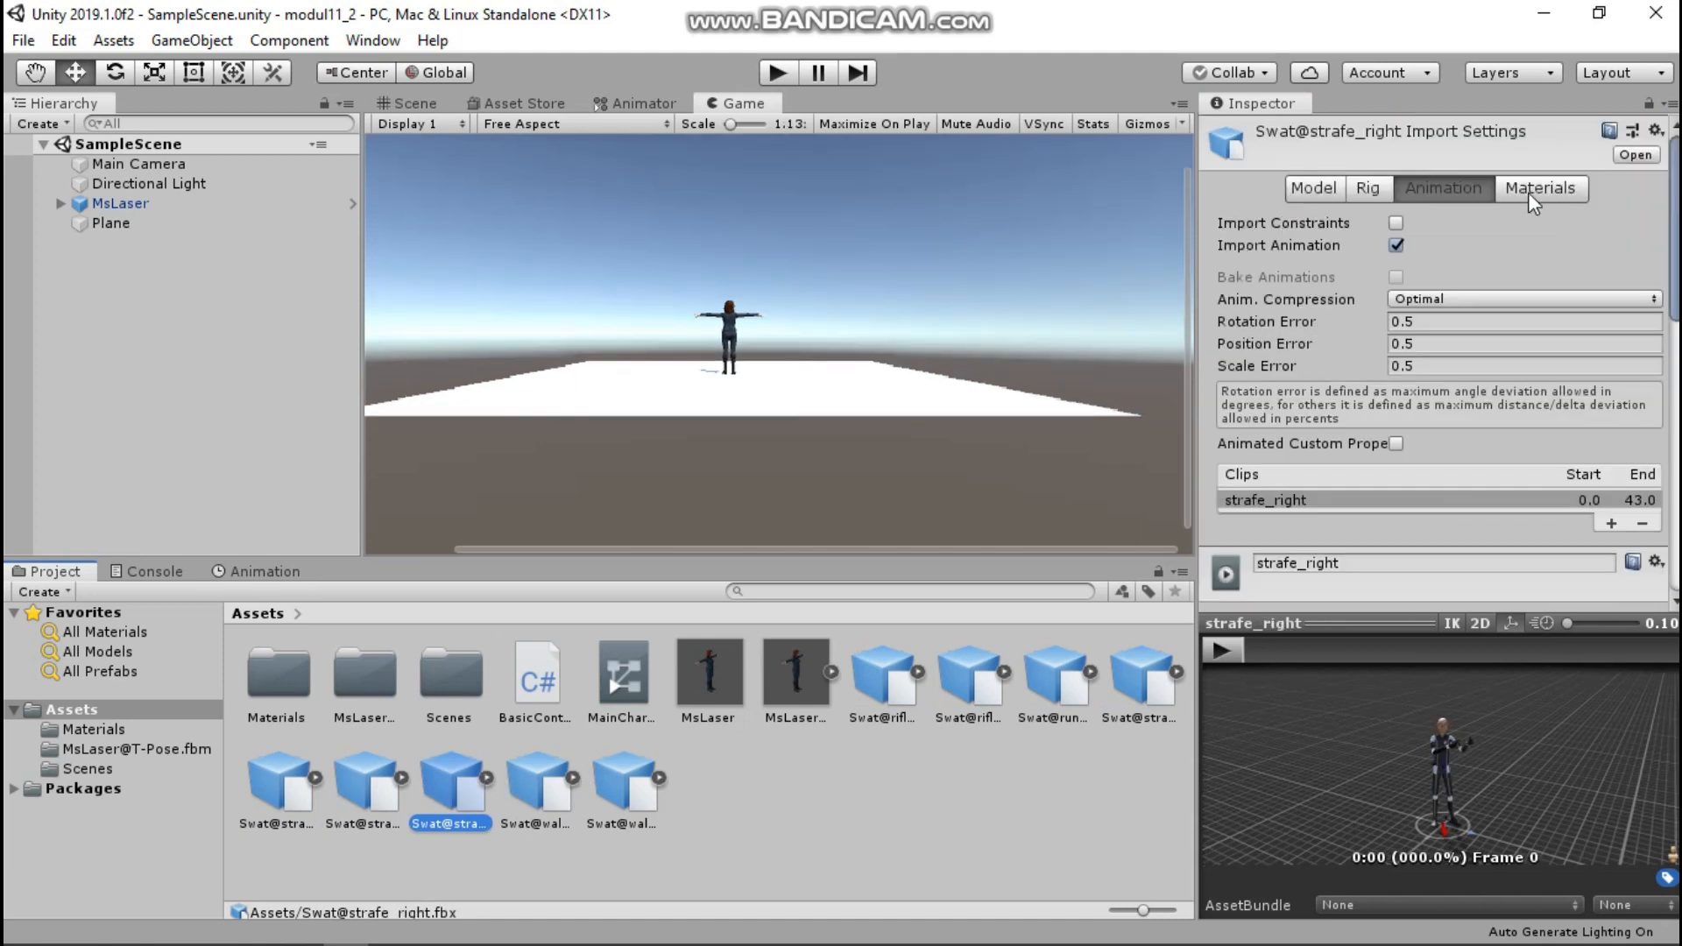
click(1368, 189)
click(1437, 191)
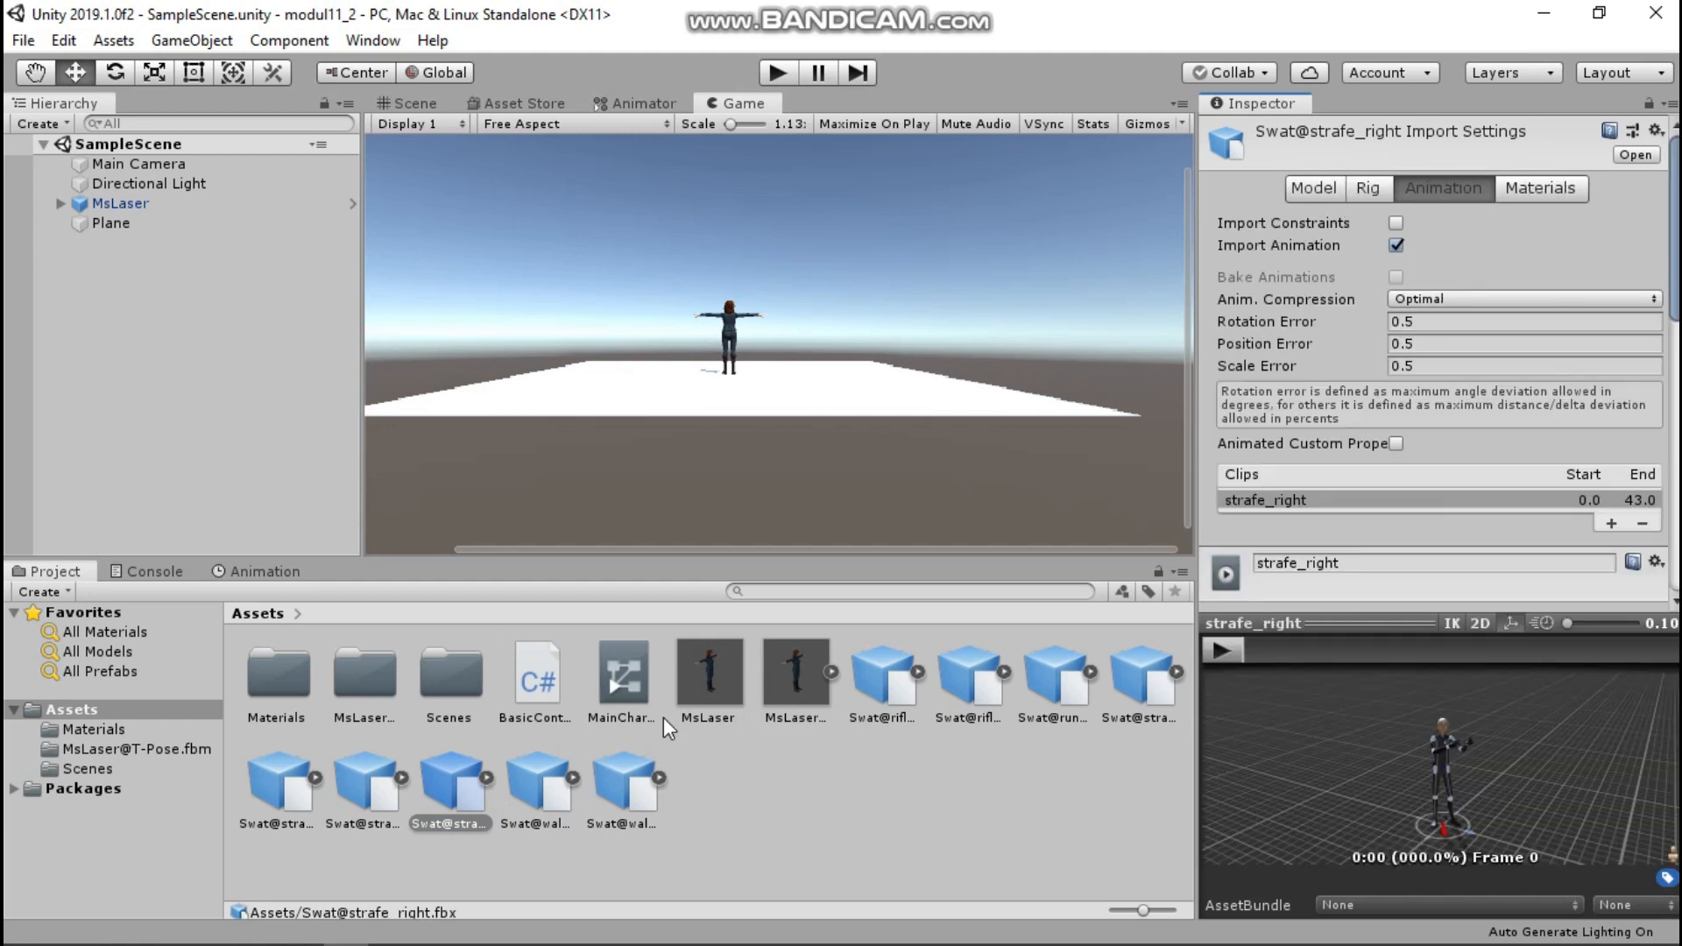
click(876, 696)
click(661, 779)
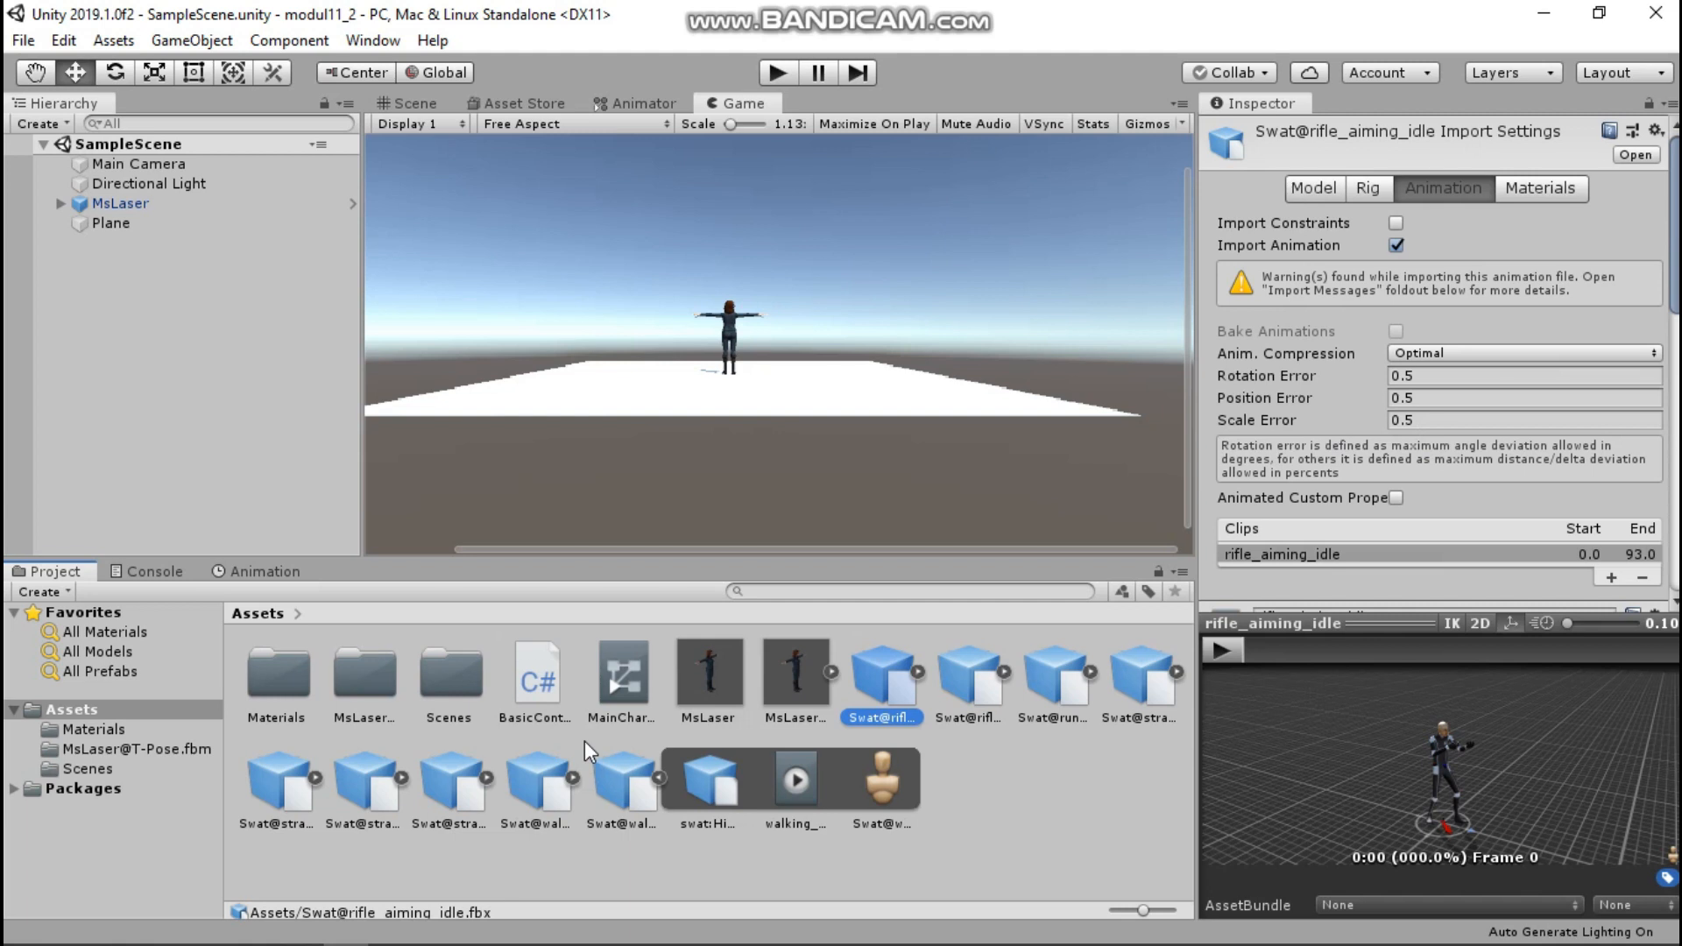
- Open the MainCharacter controller in the Animator and review its xSpeed, zSpeed and Speed parameters
double_click(630, 676)
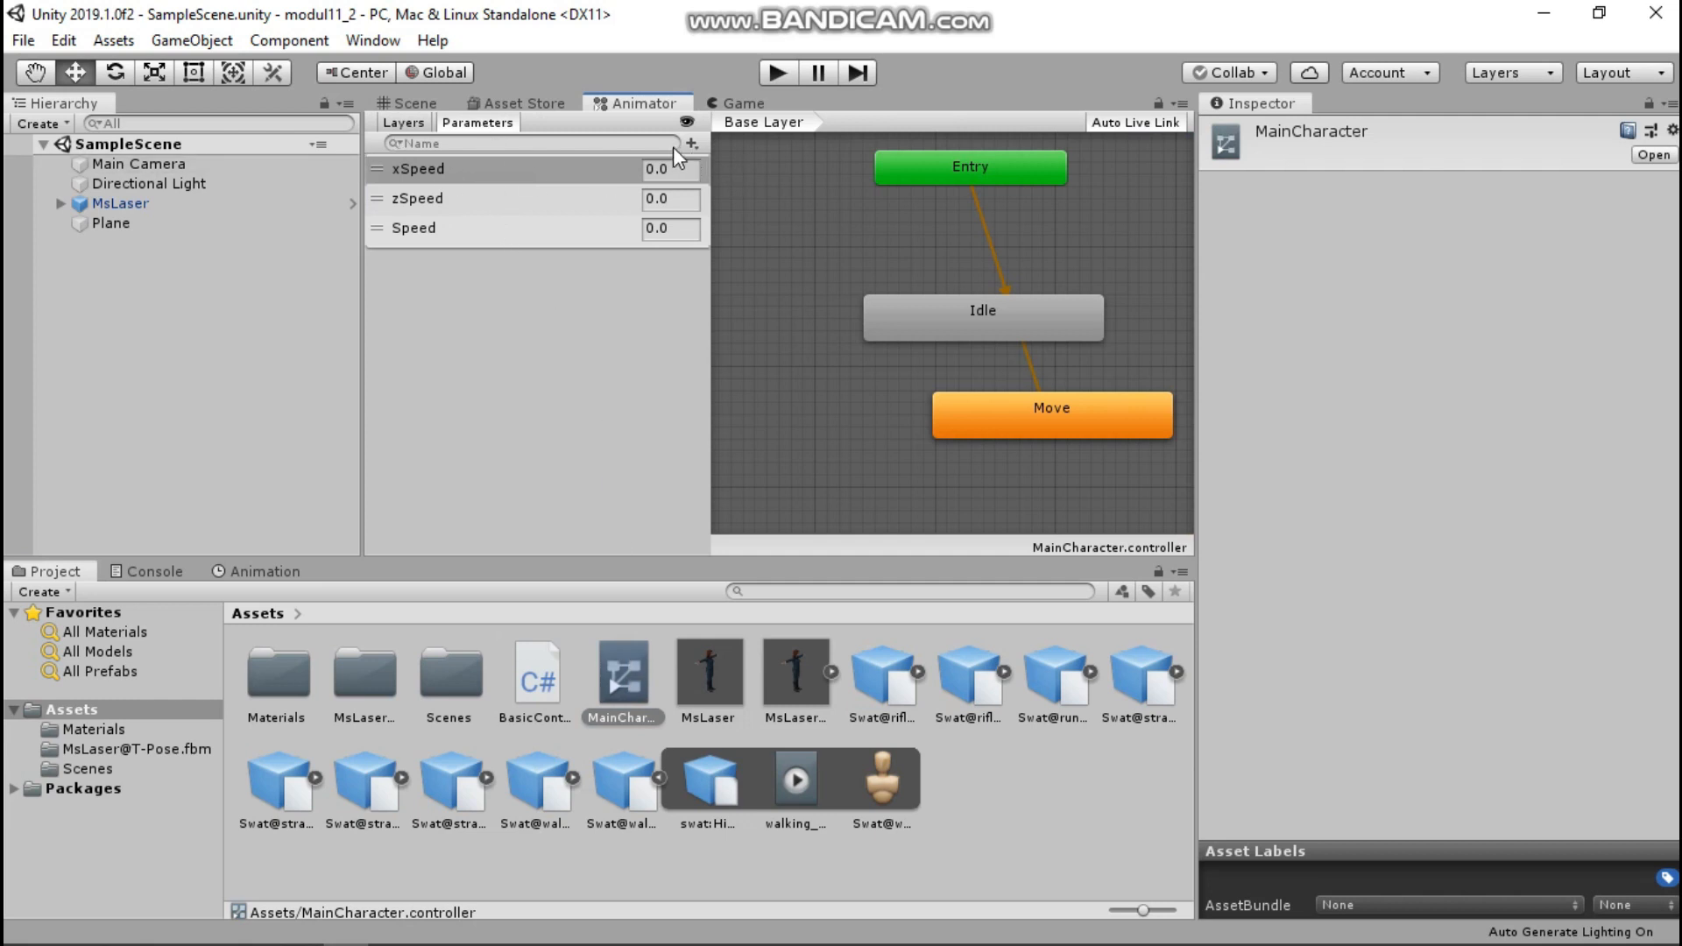
click(440, 180)
click(445, 202)
click(447, 233)
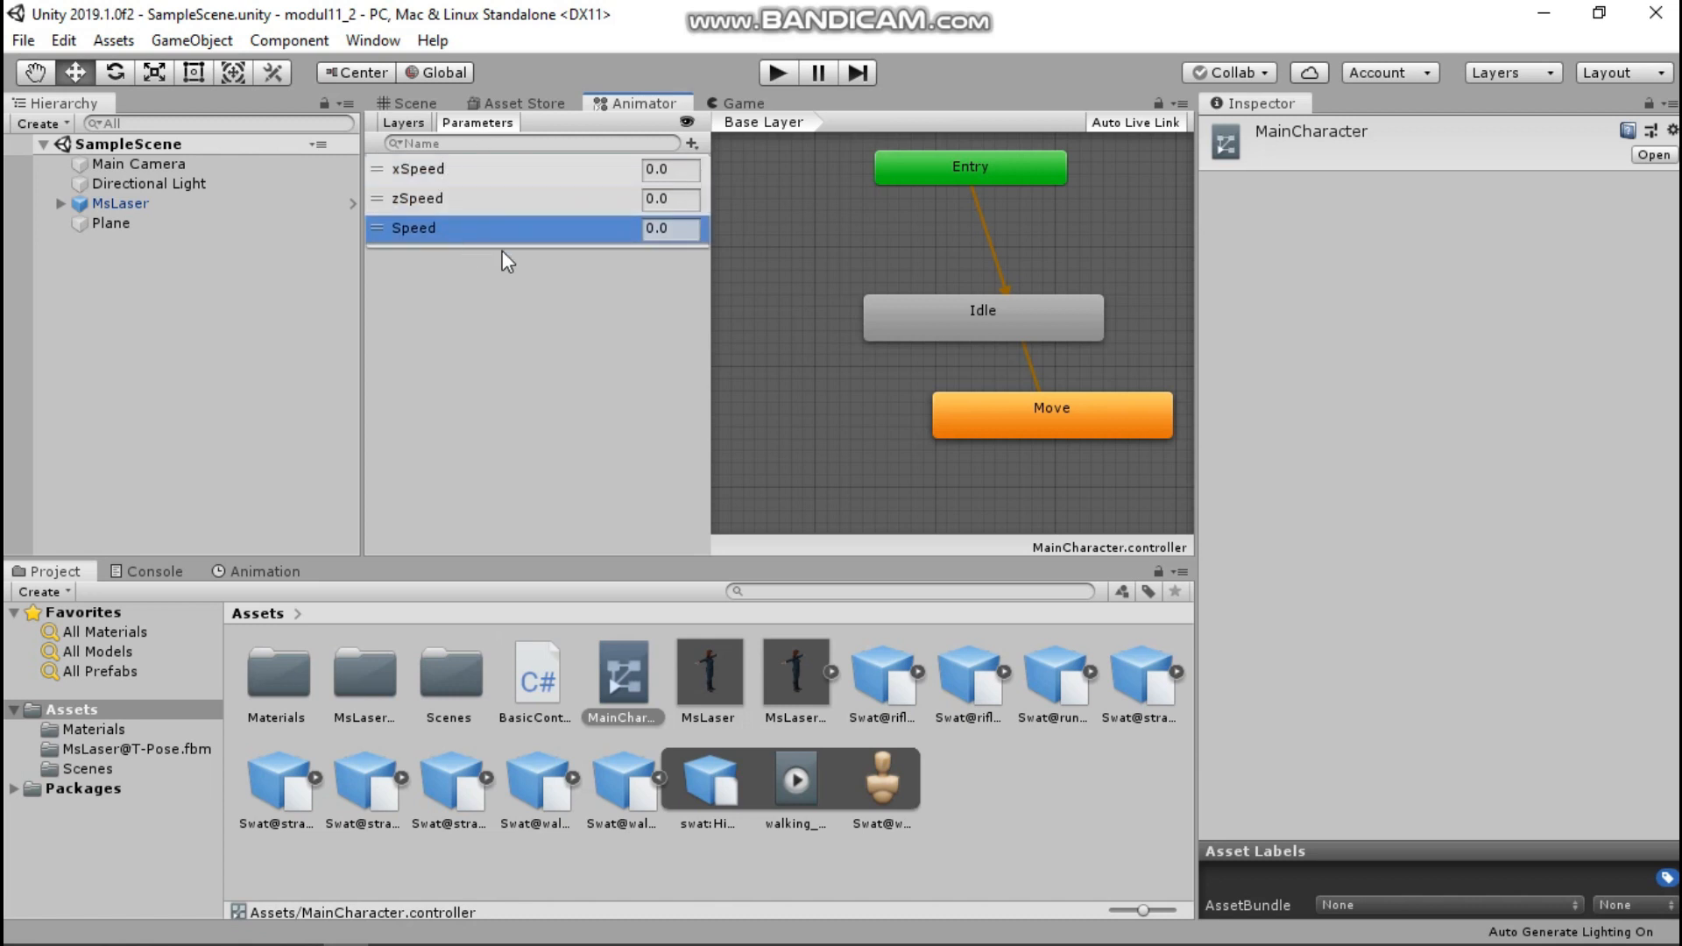
click(823, 213)
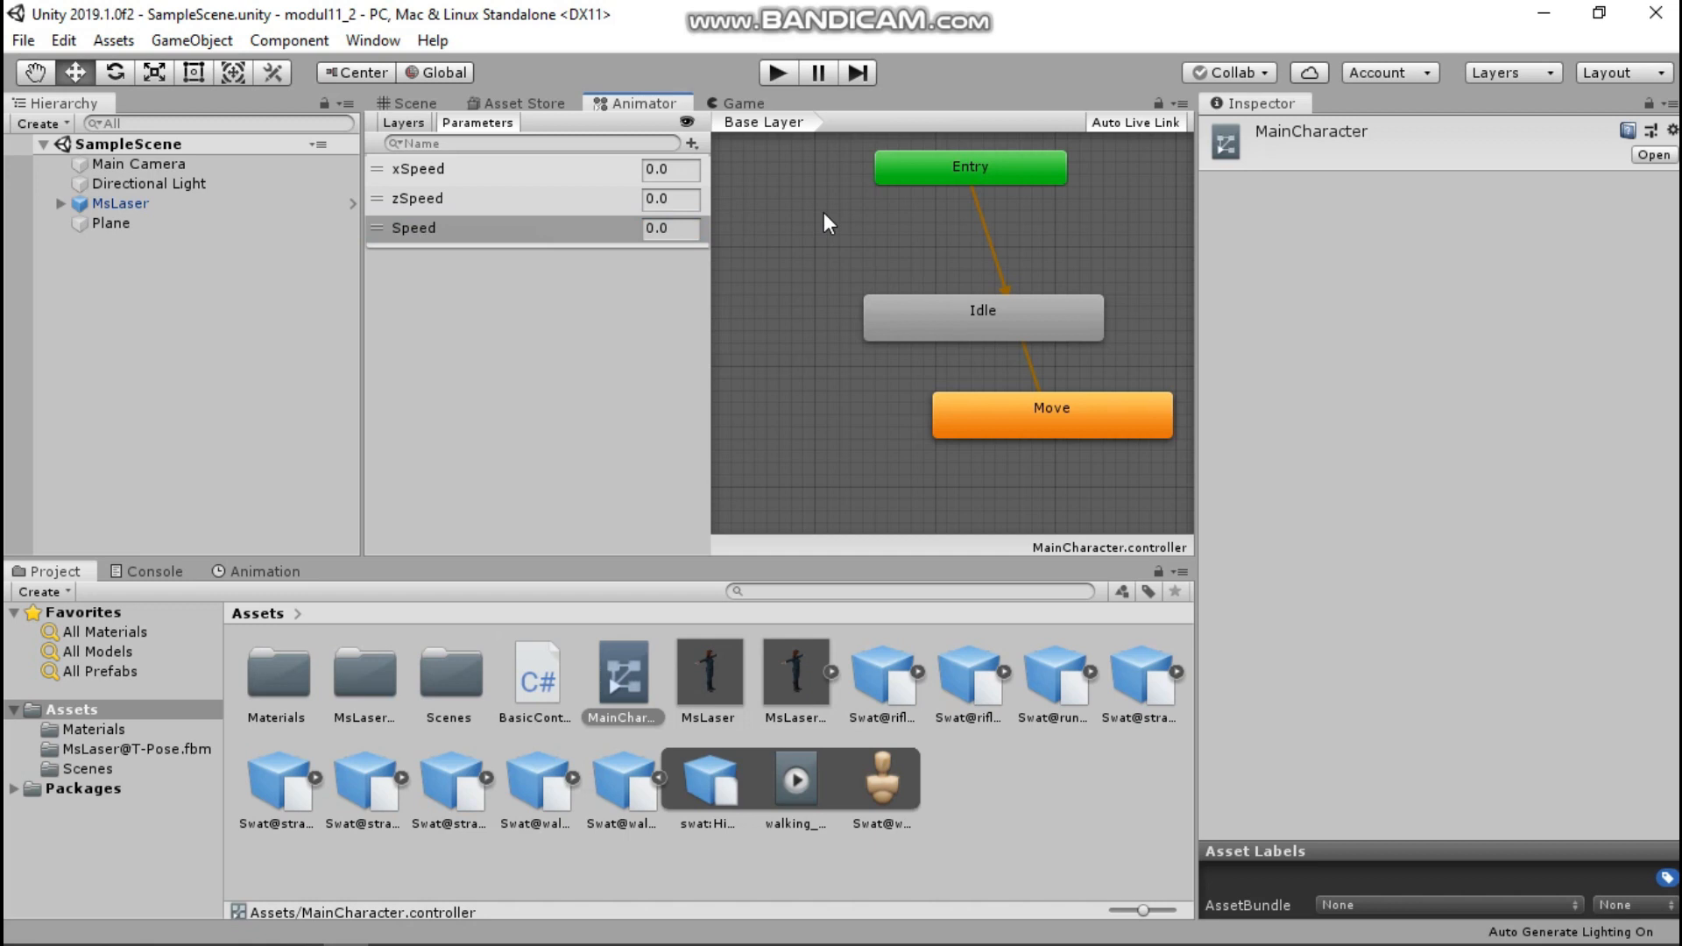
right_click(824, 215)
mouse_move(909, 228)
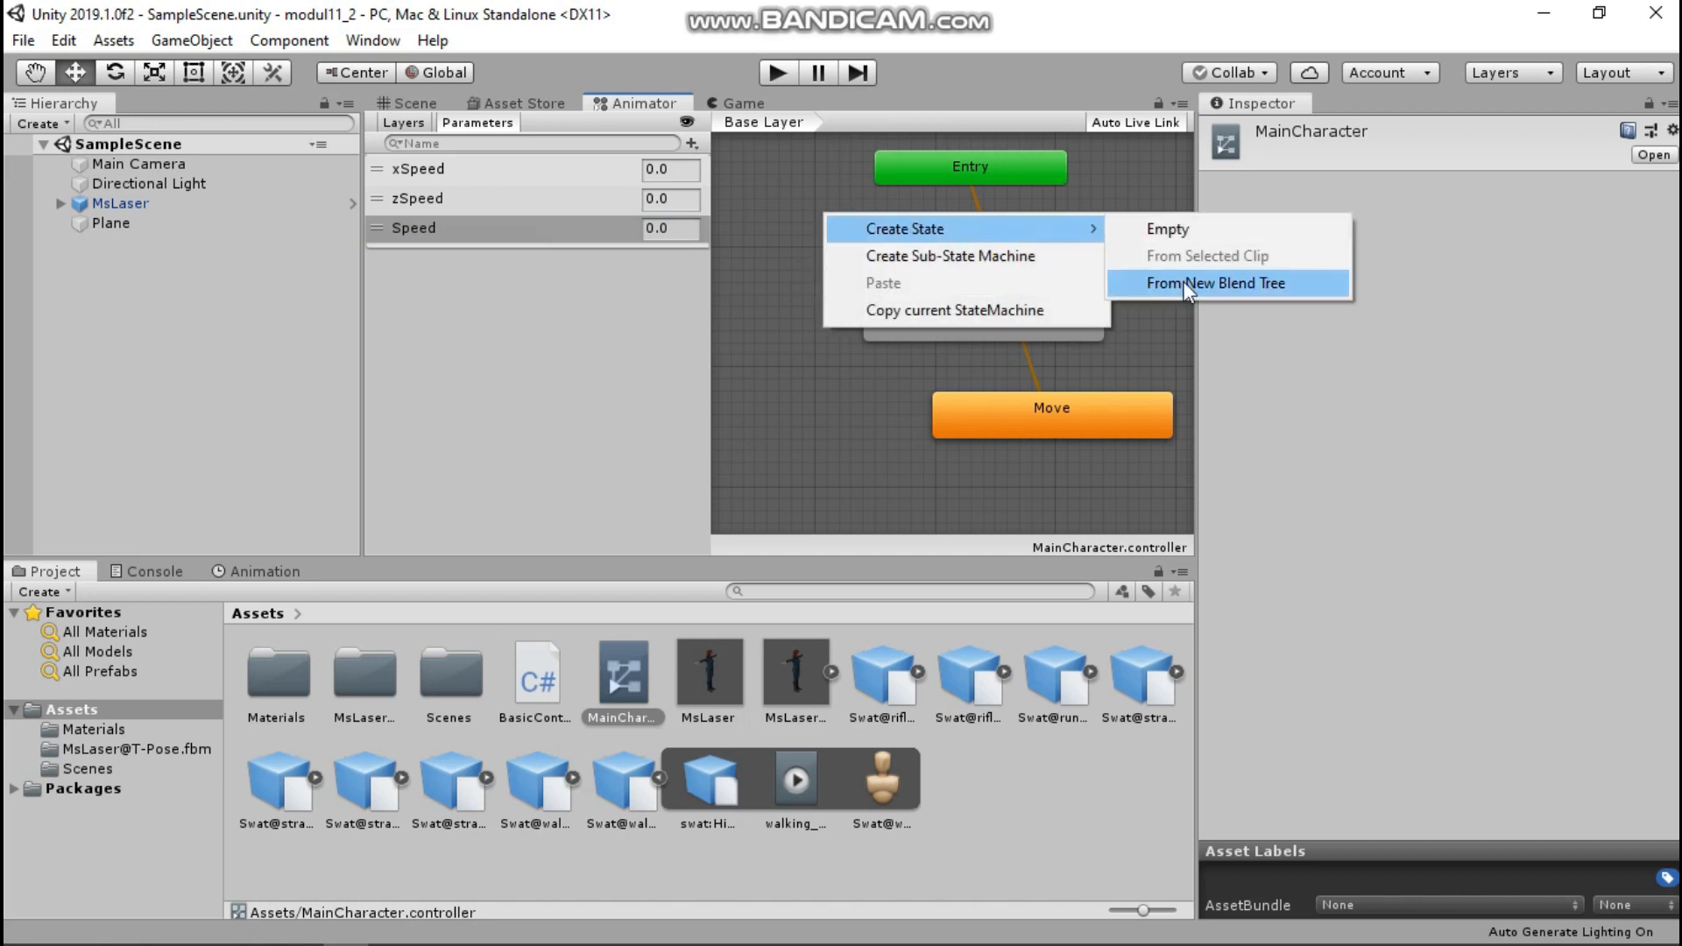
click(1159, 345)
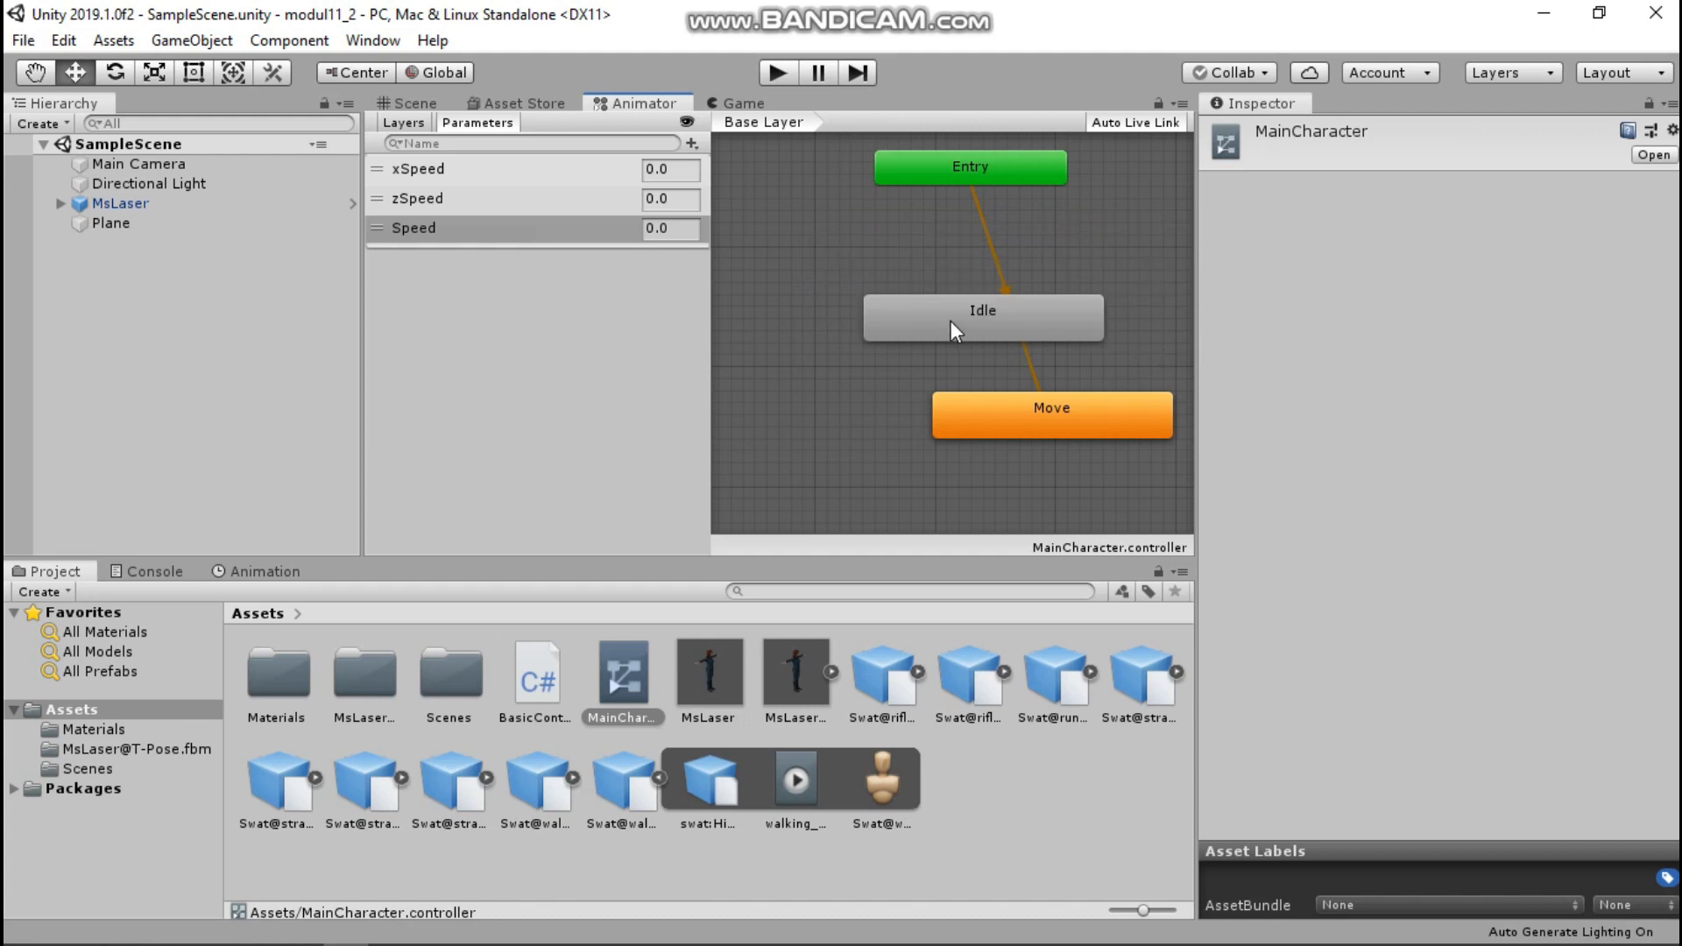
- Open the Move state's blend tree and examine its 2D Freeform Directional blend type, parameters, motion clips and their X/Y positions
click(1075, 413)
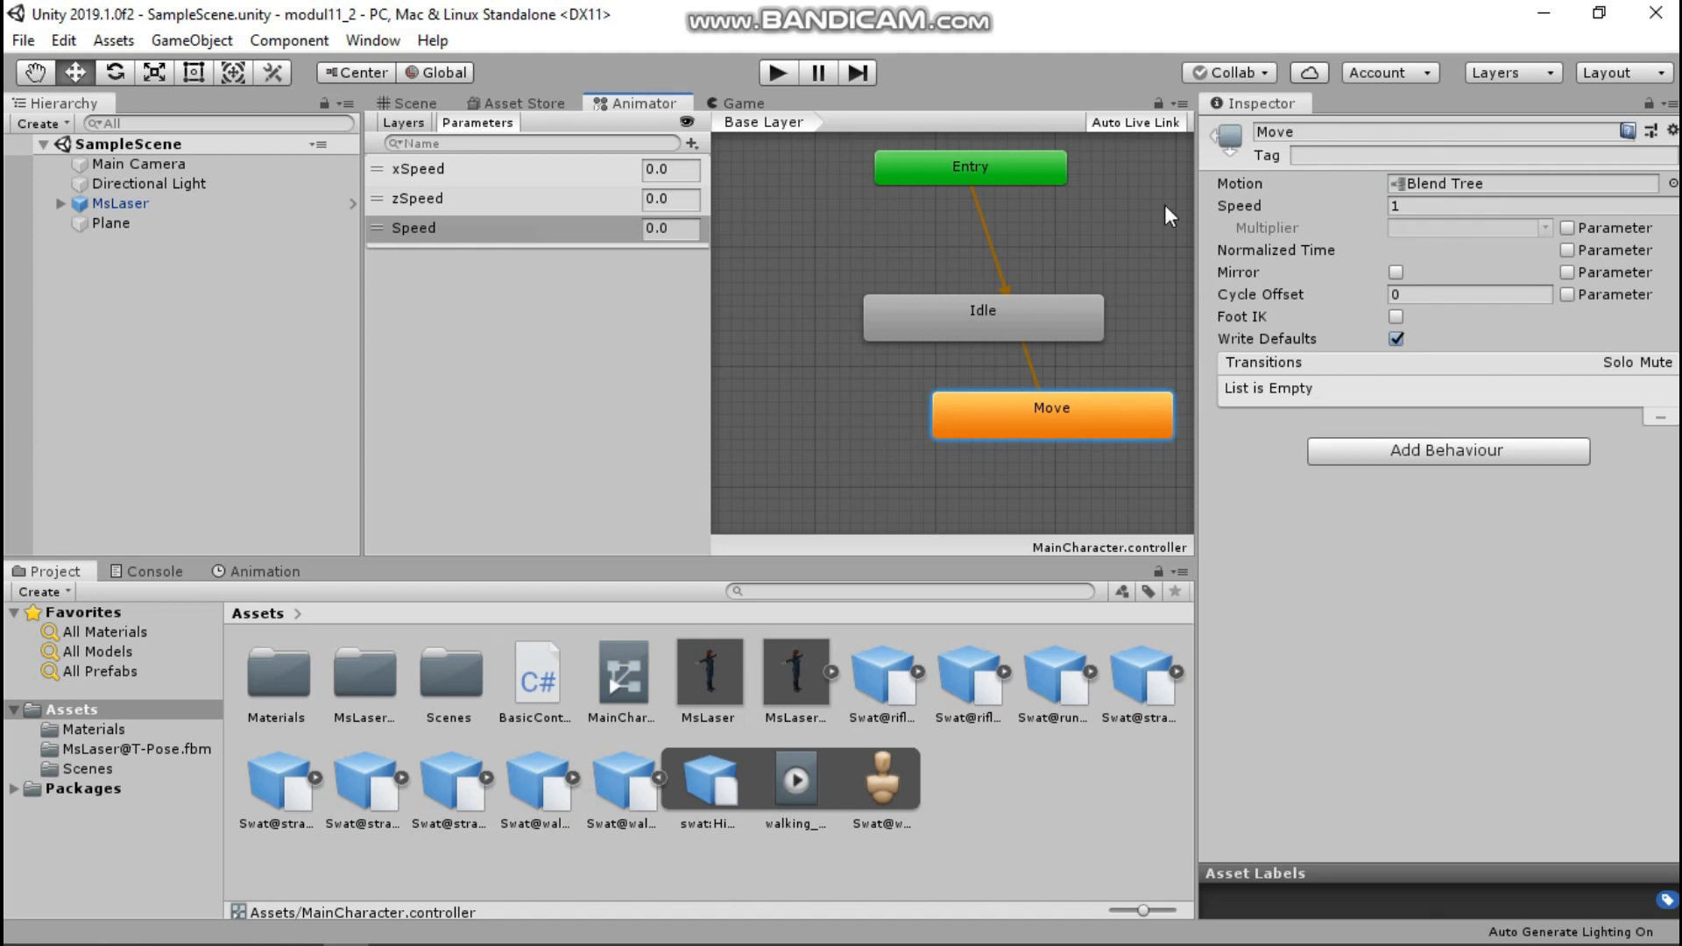
double_click(1114, 426)
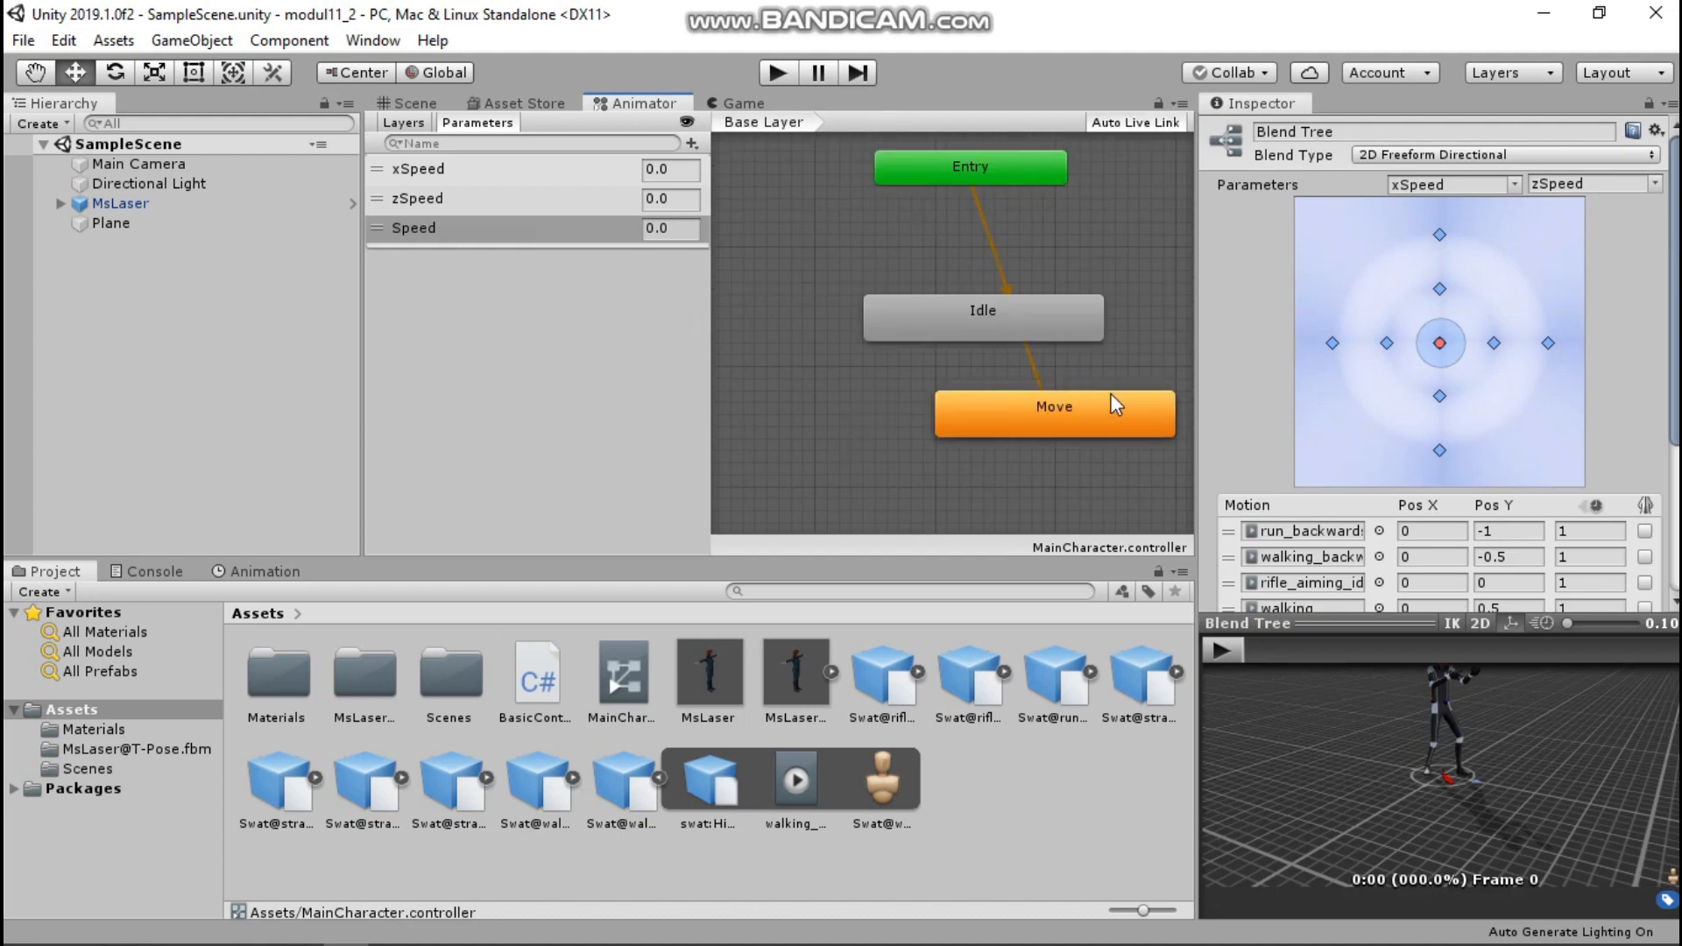
click(1389, 155)
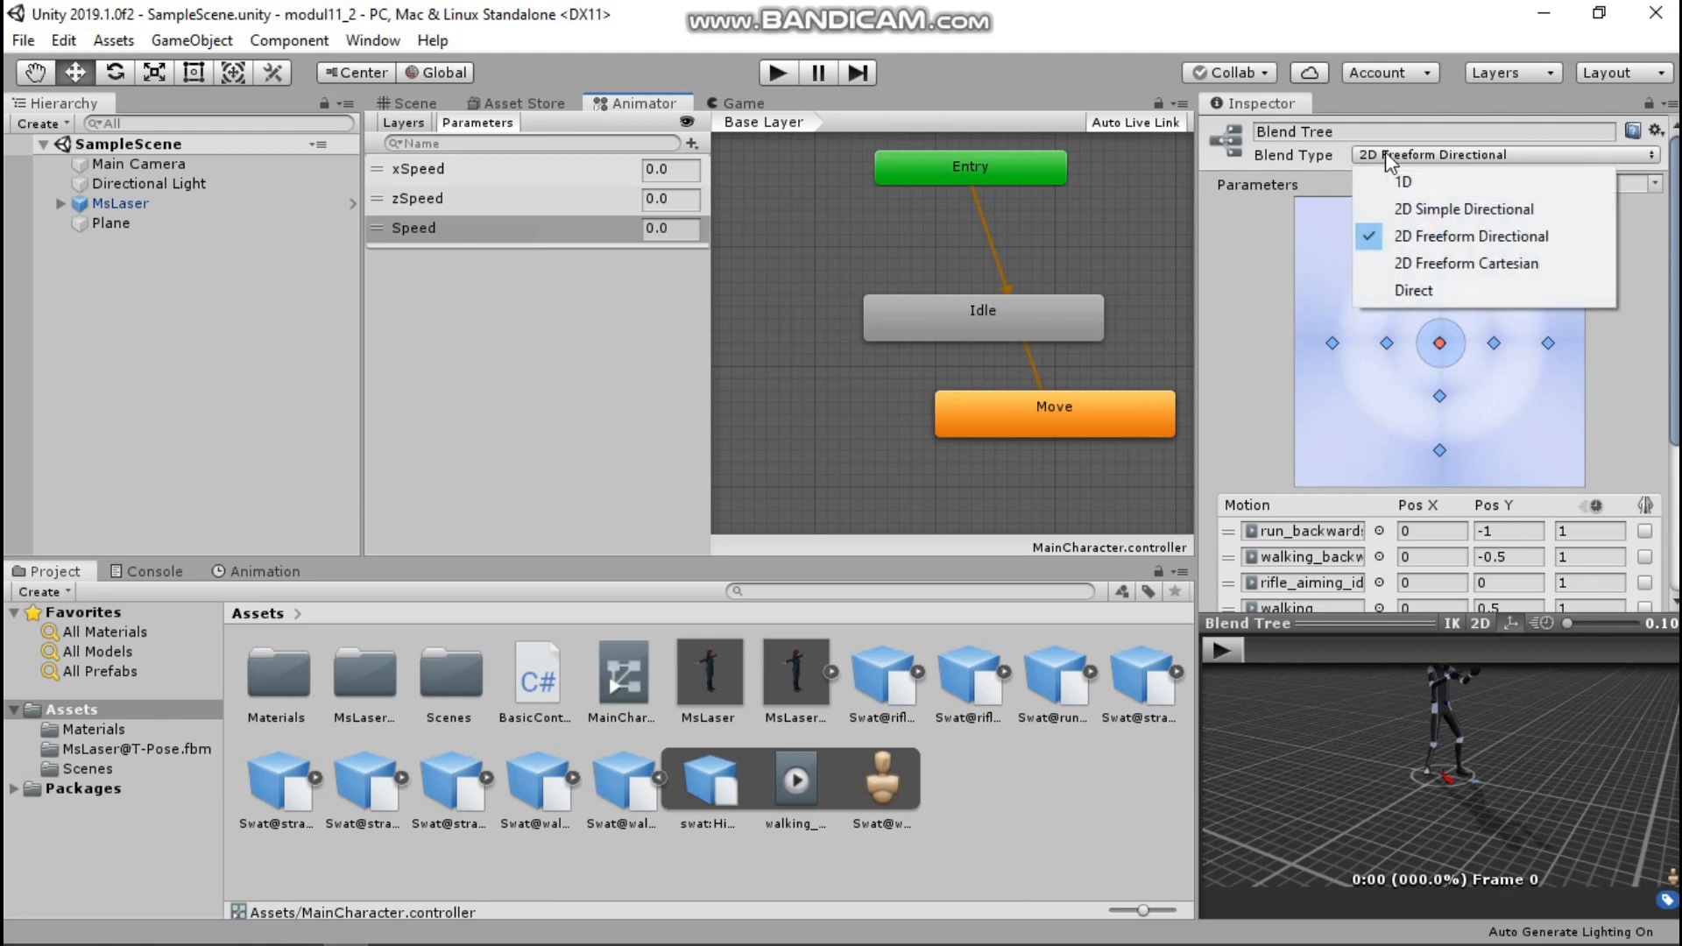
click(1454, 236)
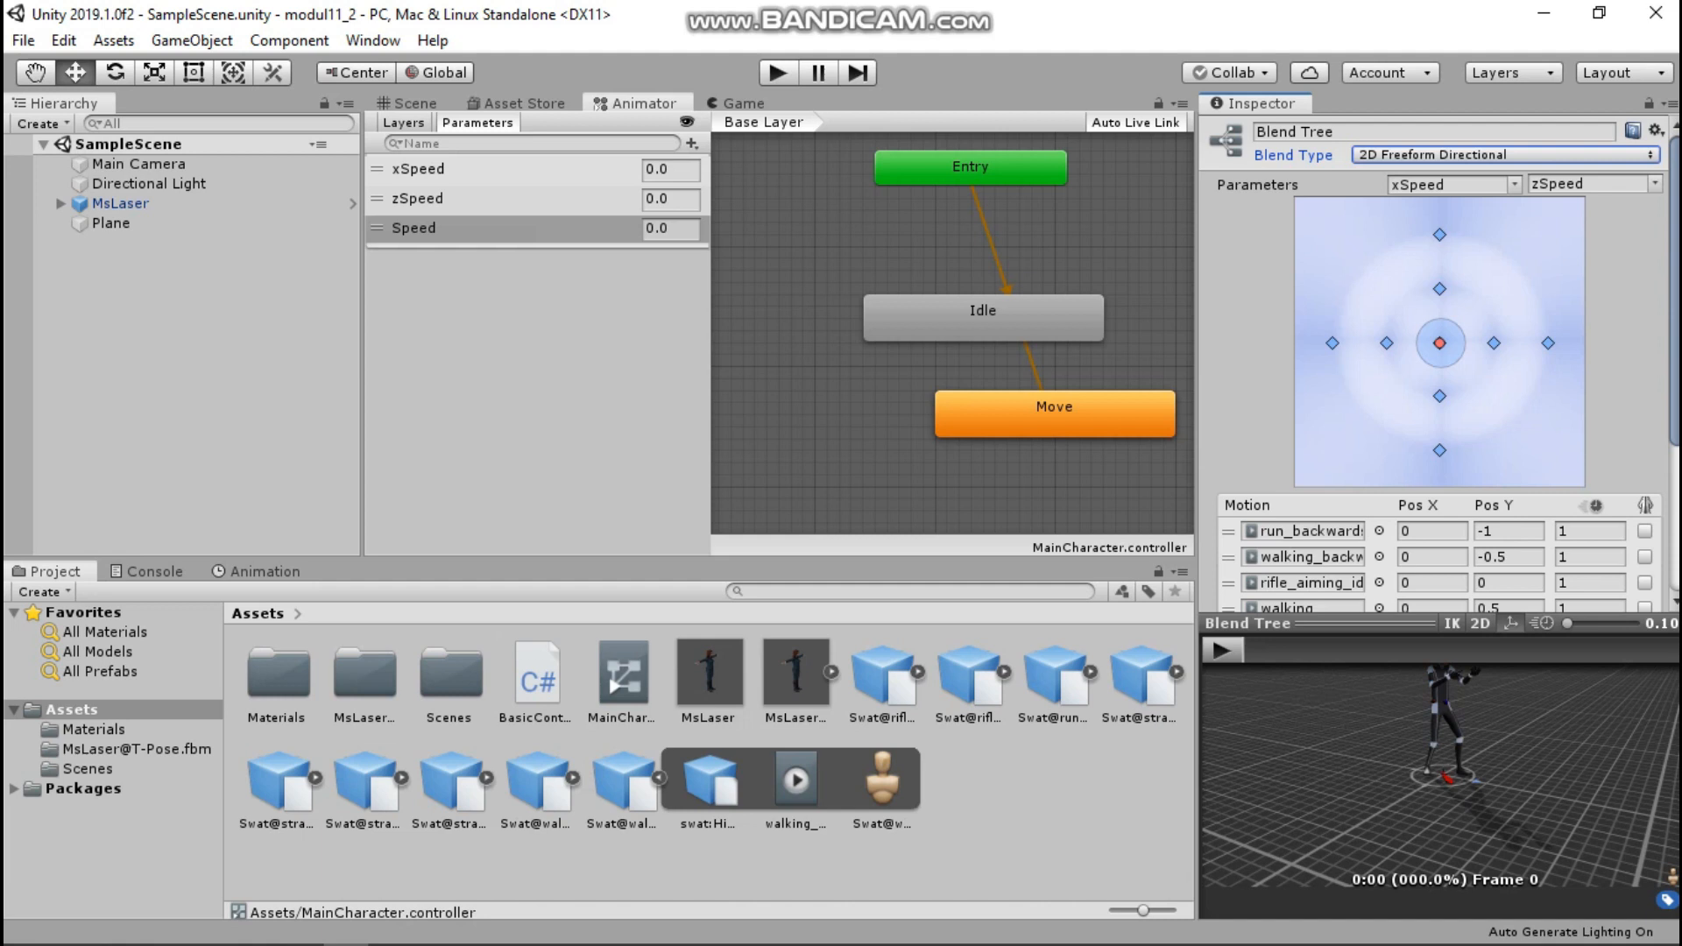
drag(1675, 196, 1676, 334)
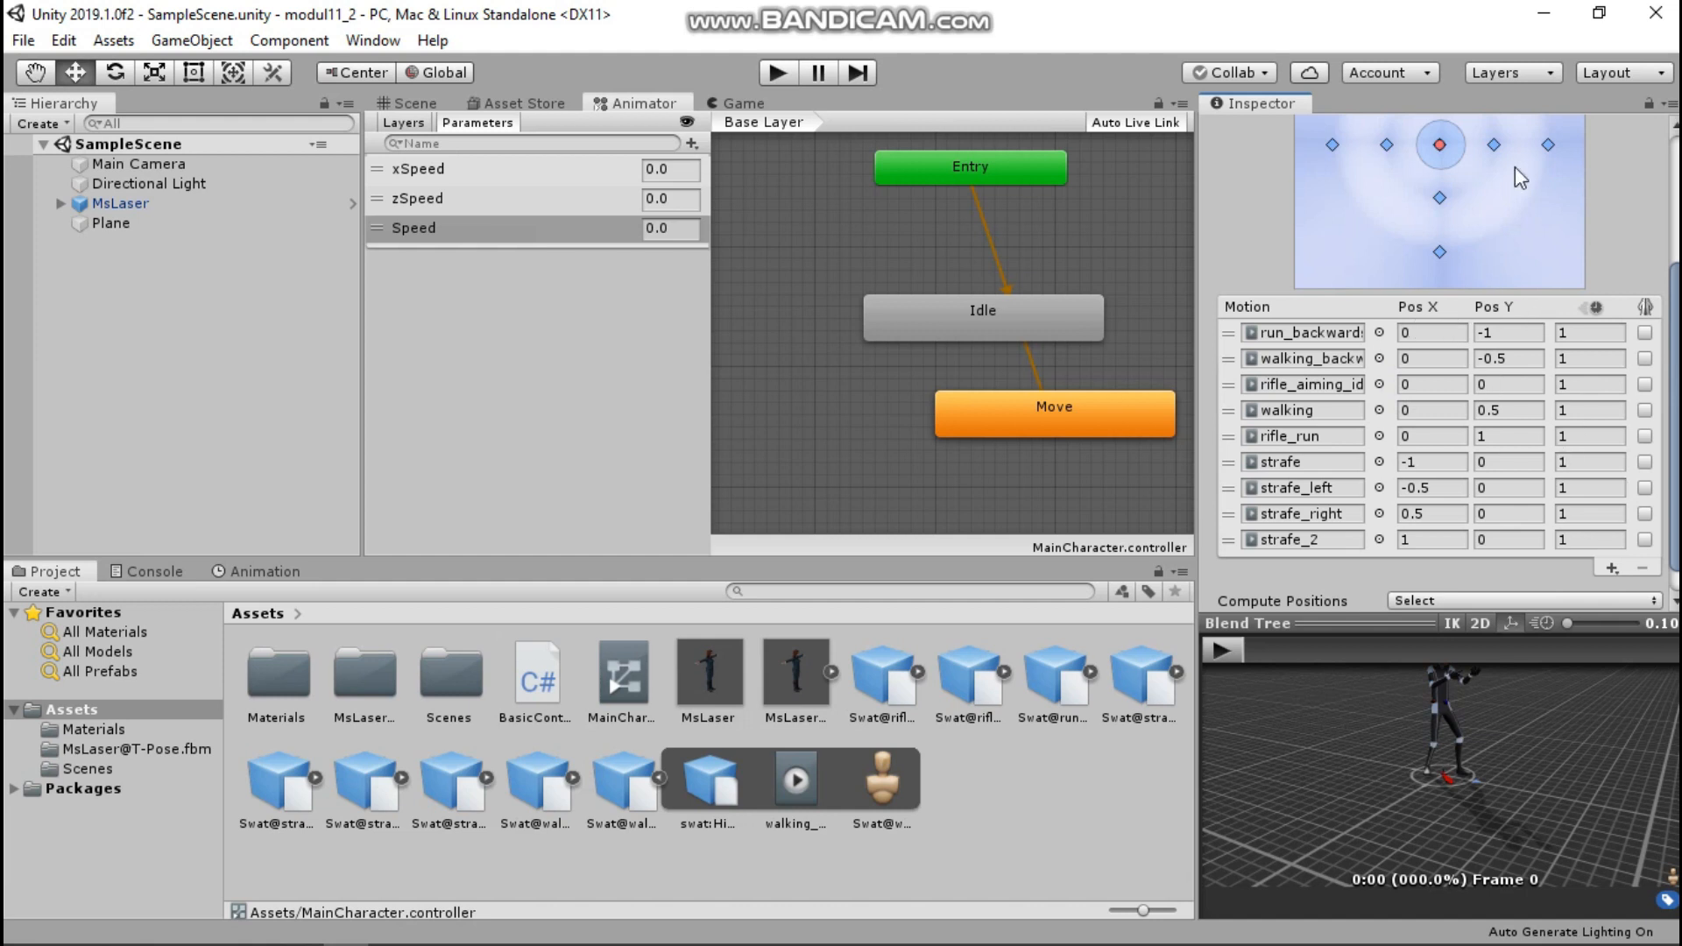
scroll(1520, 178, up, 1)
scroll(1396, 457, up, 3)
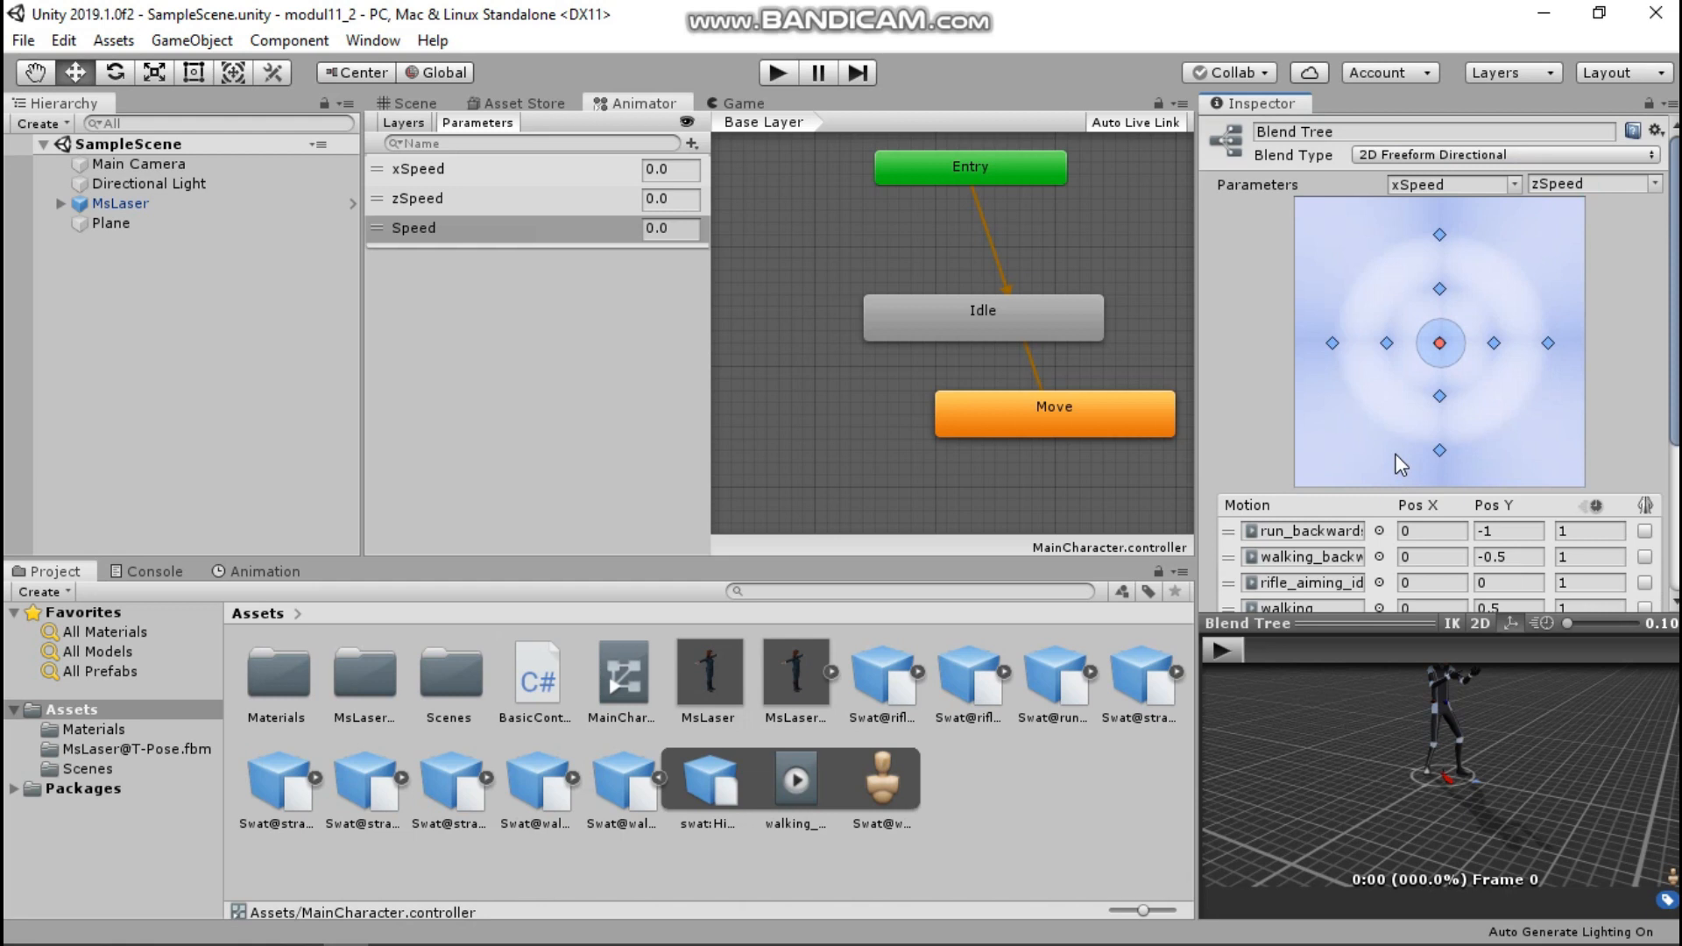
scroll(1395, 454, down, 4)
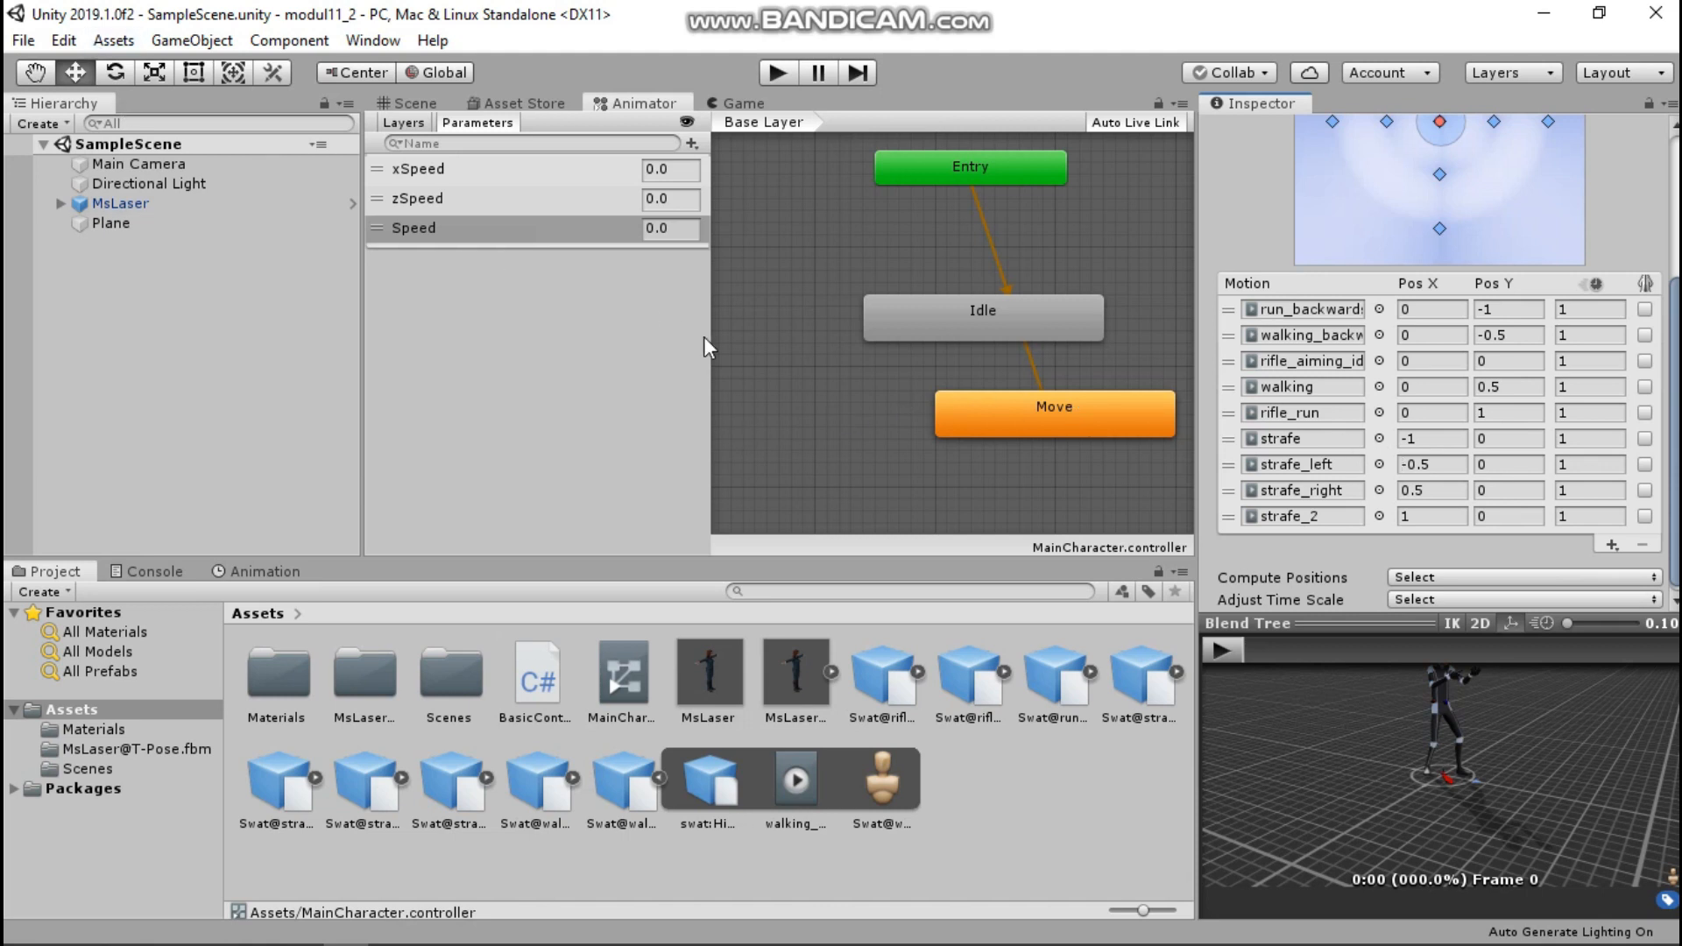
- Review the Move state's properties and the actions available for it in the animator graph
click(1126, 421)
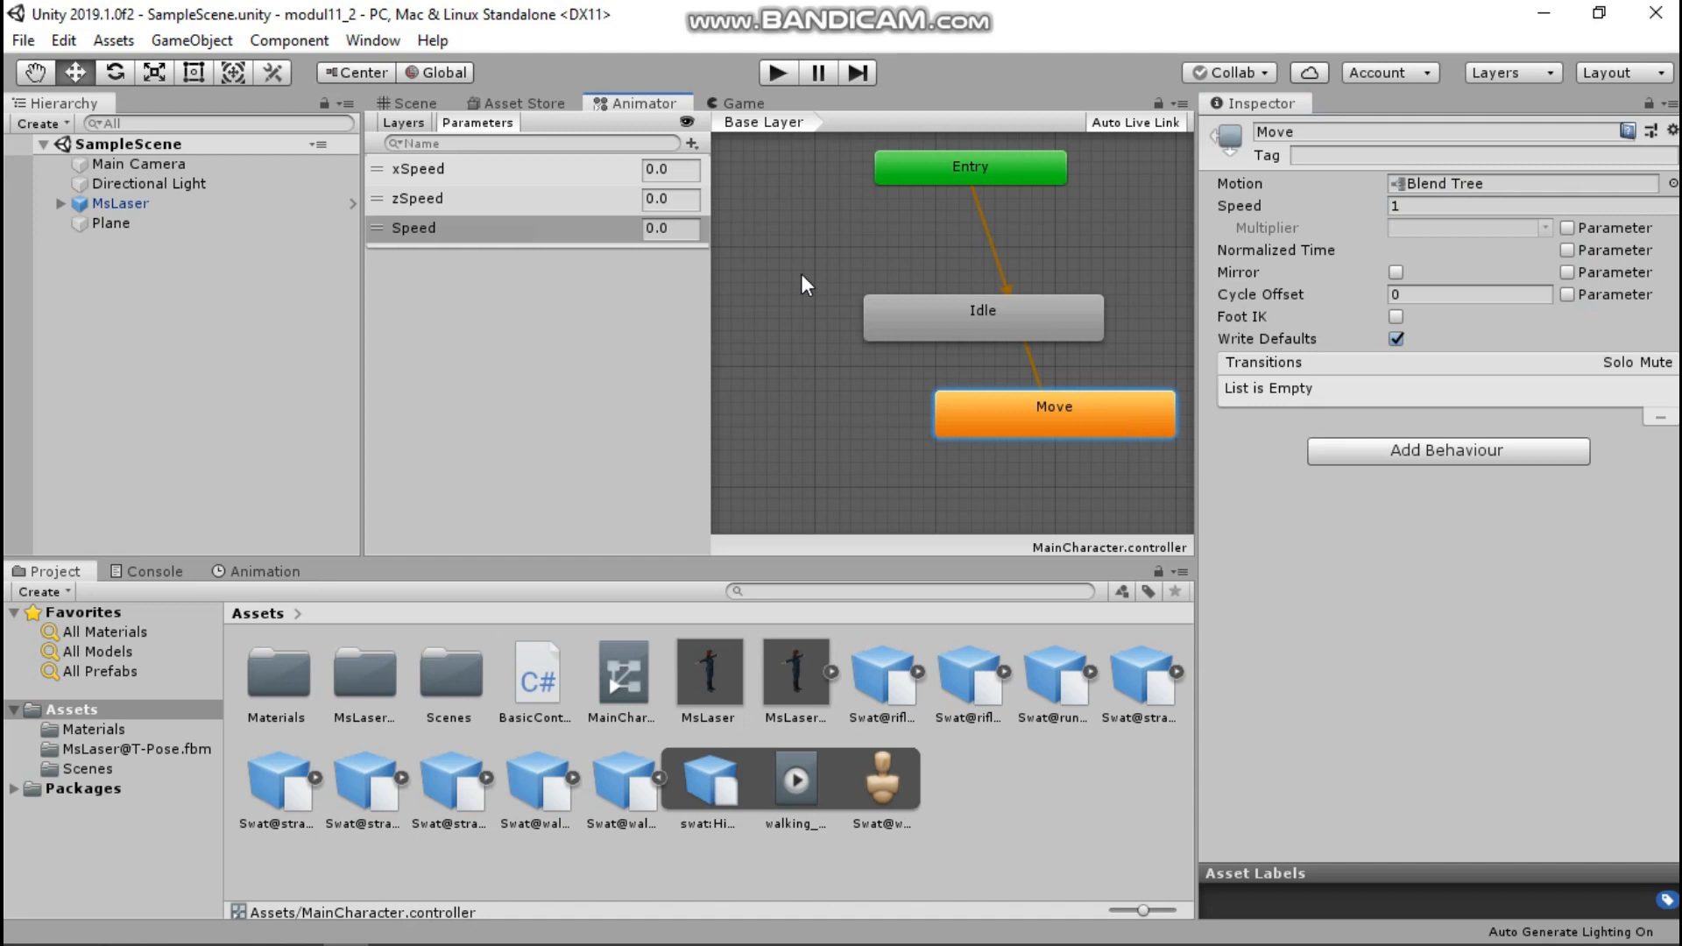
right_click(1043, 408)
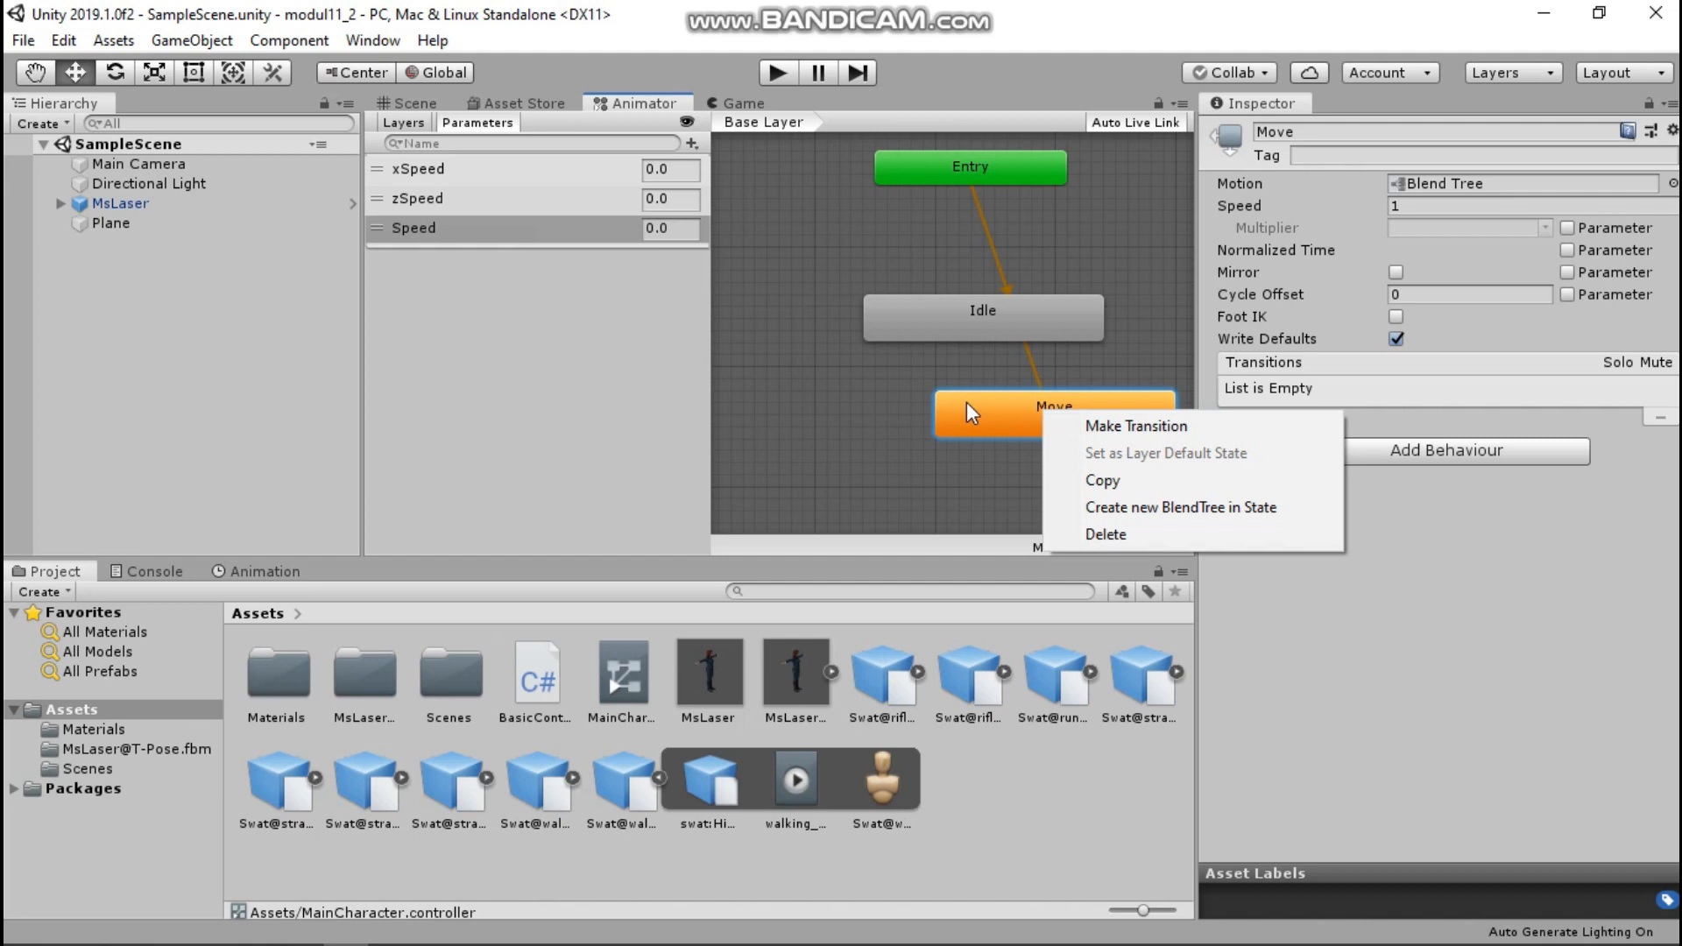
- Open the BasicController script in Visual Studio Code, read its movement code and animator parameter calls, and close the editor
click(557, 682)
click(555, 680)
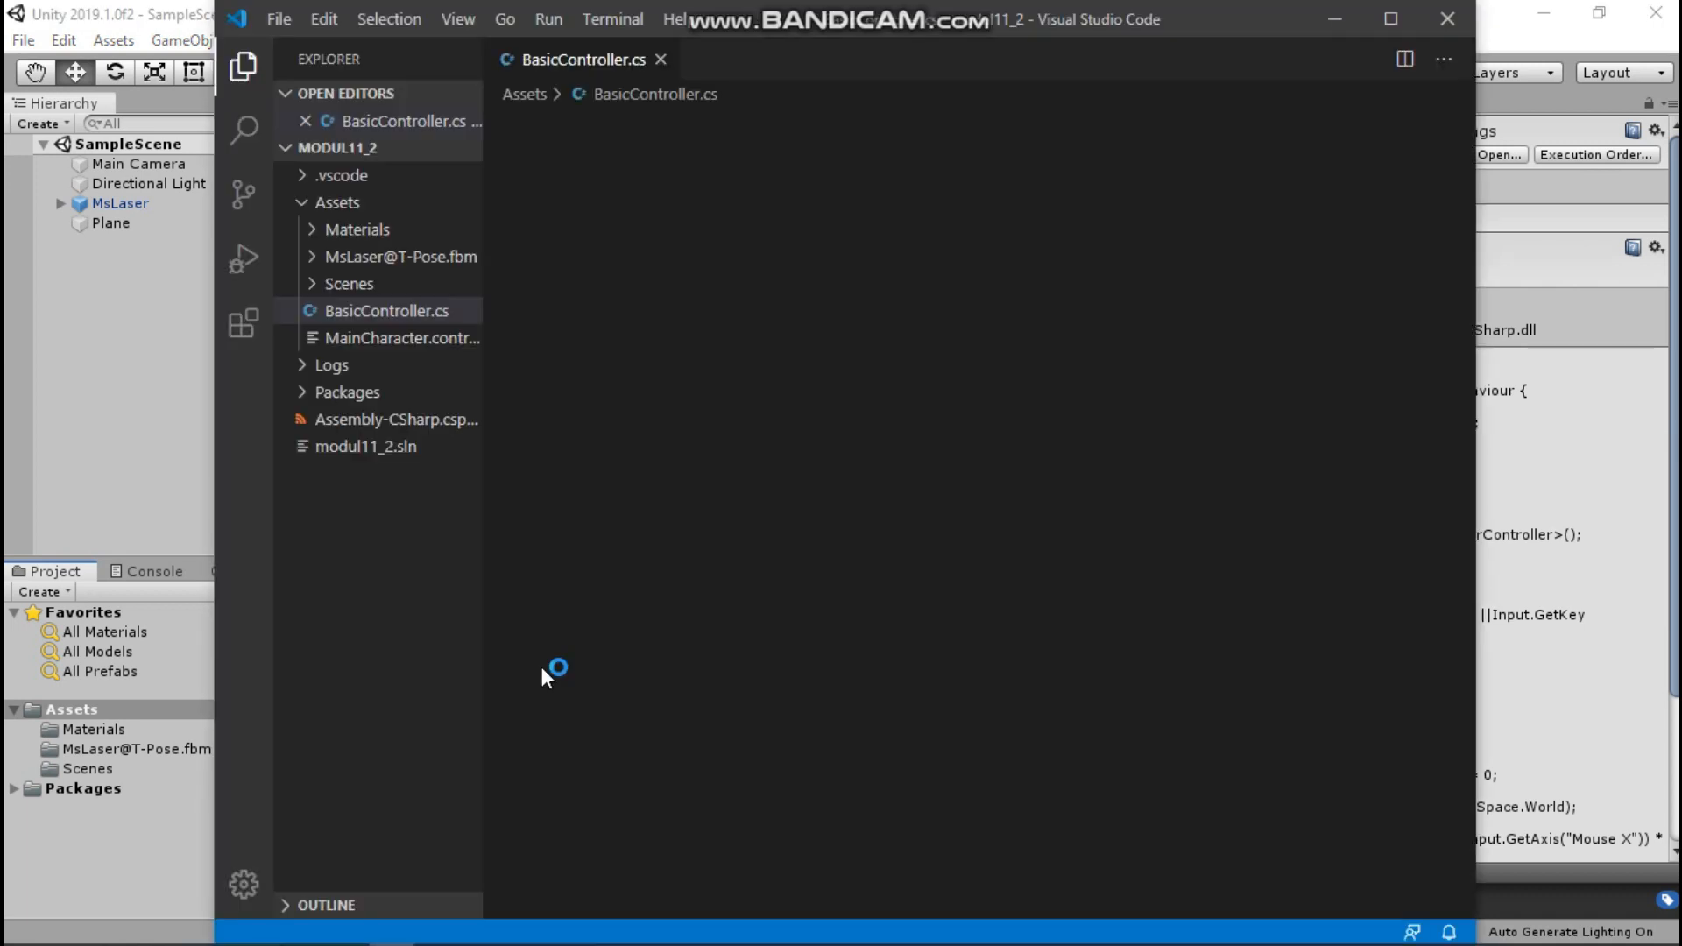
scroll(912, 440, down, 9)
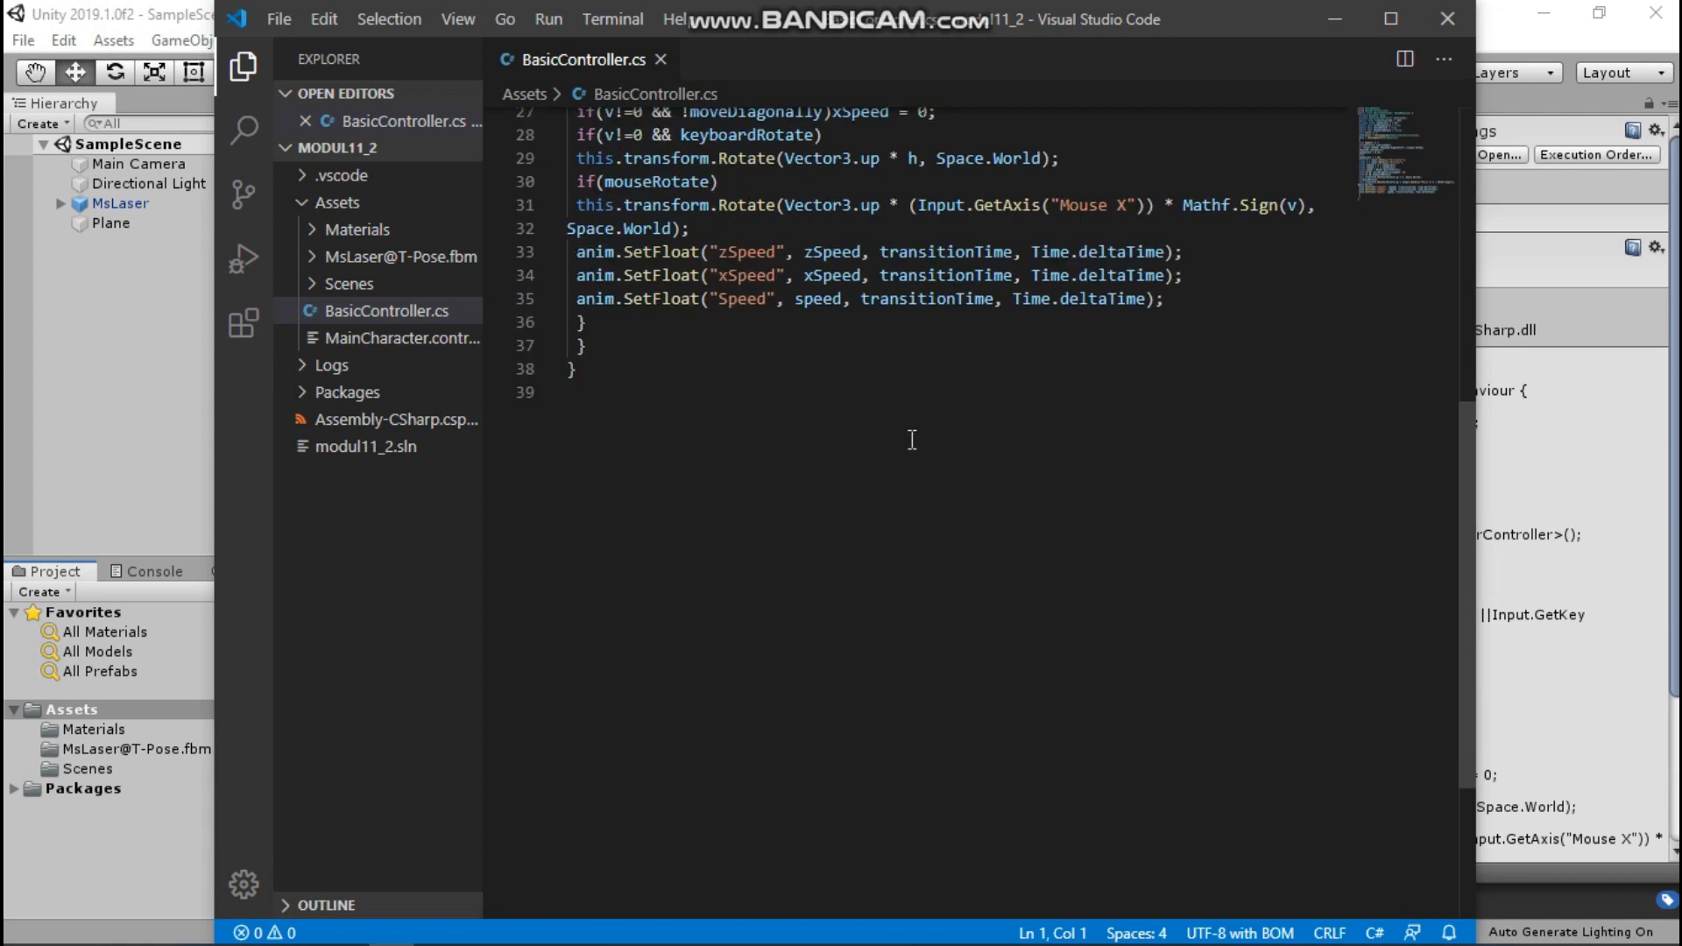
scroll(913, 440, up, 9)
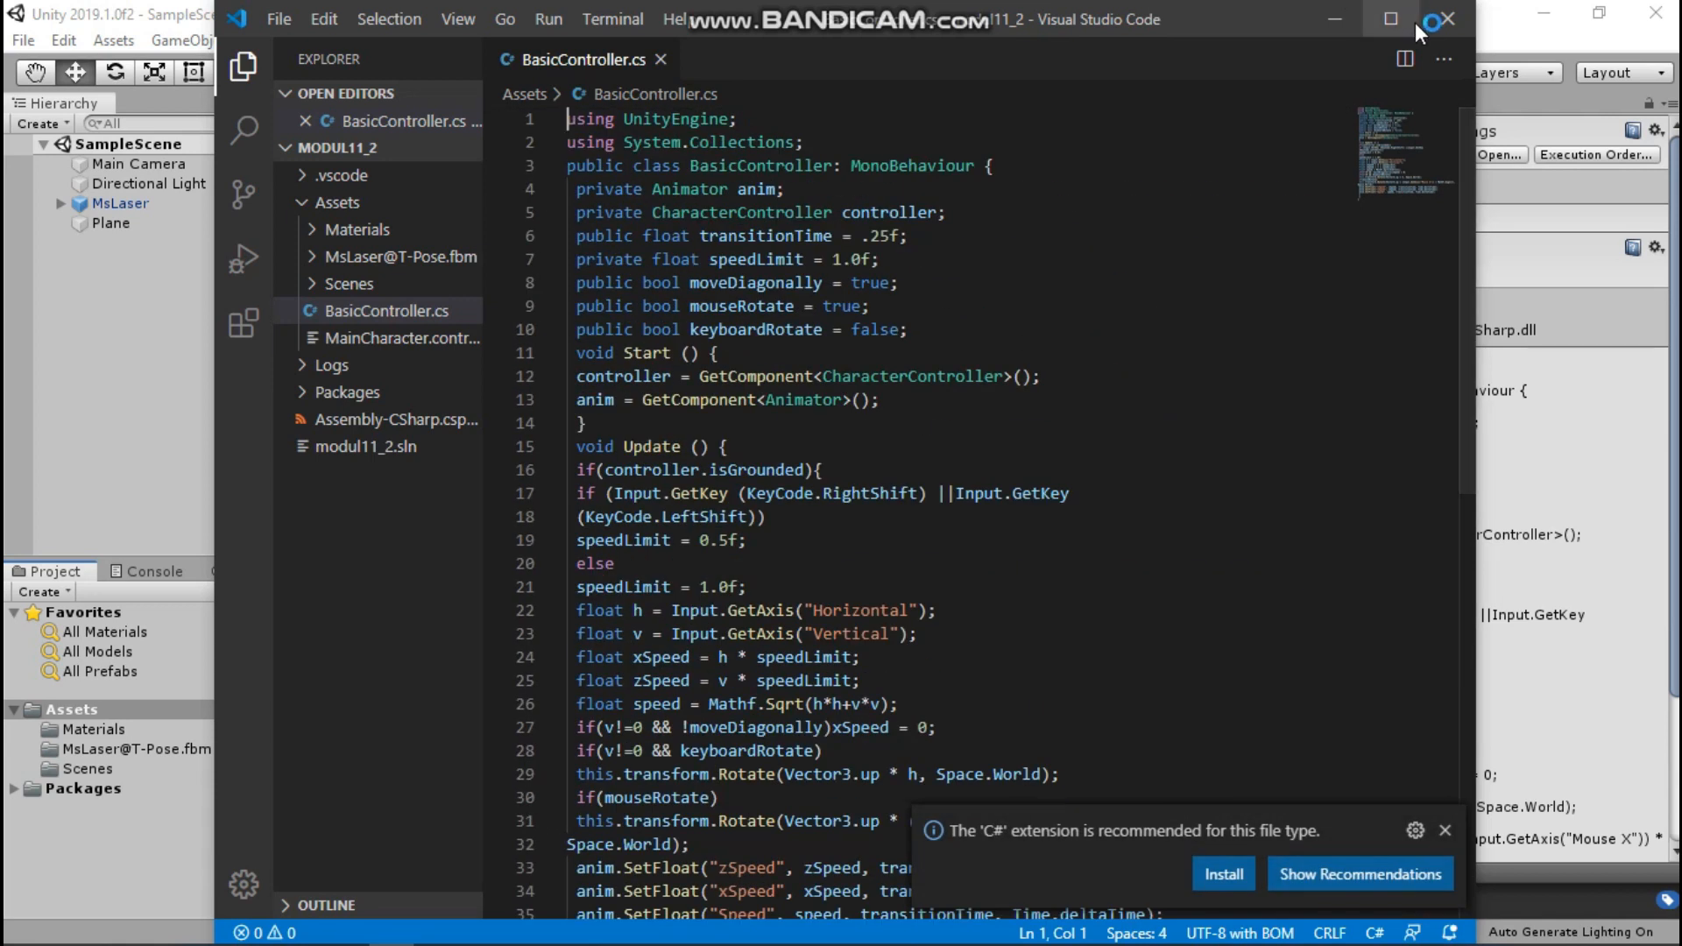
scroll(814, 206, down, 2)
scroll(814, 206, down, 2)
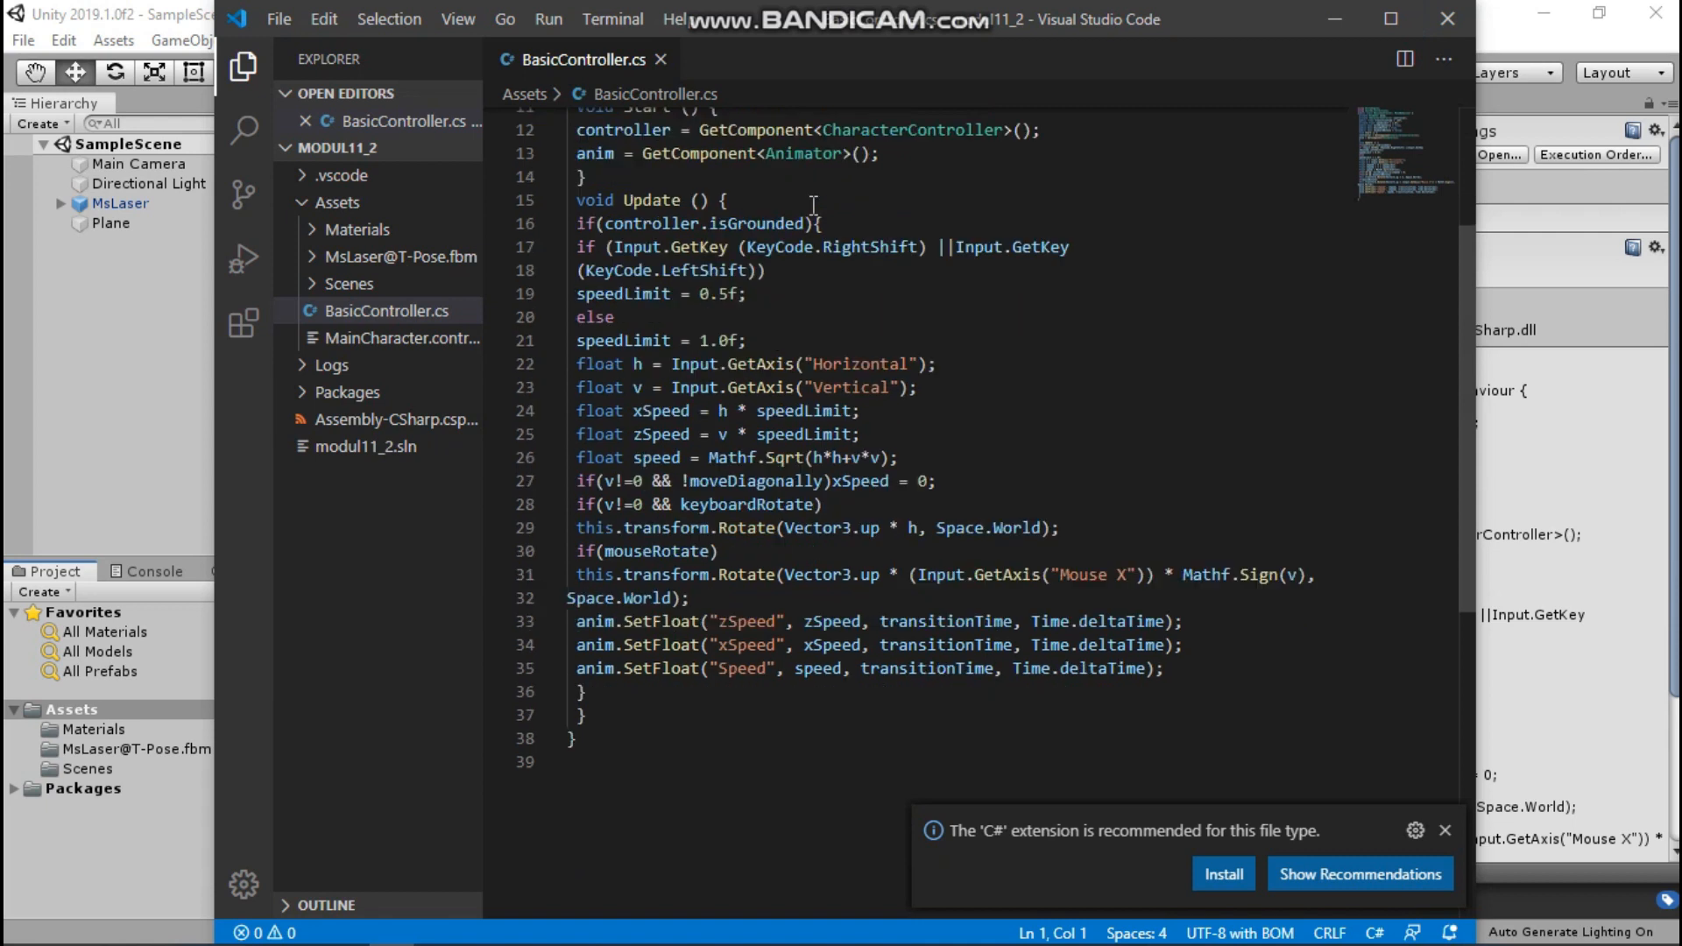
click(1432, 25)
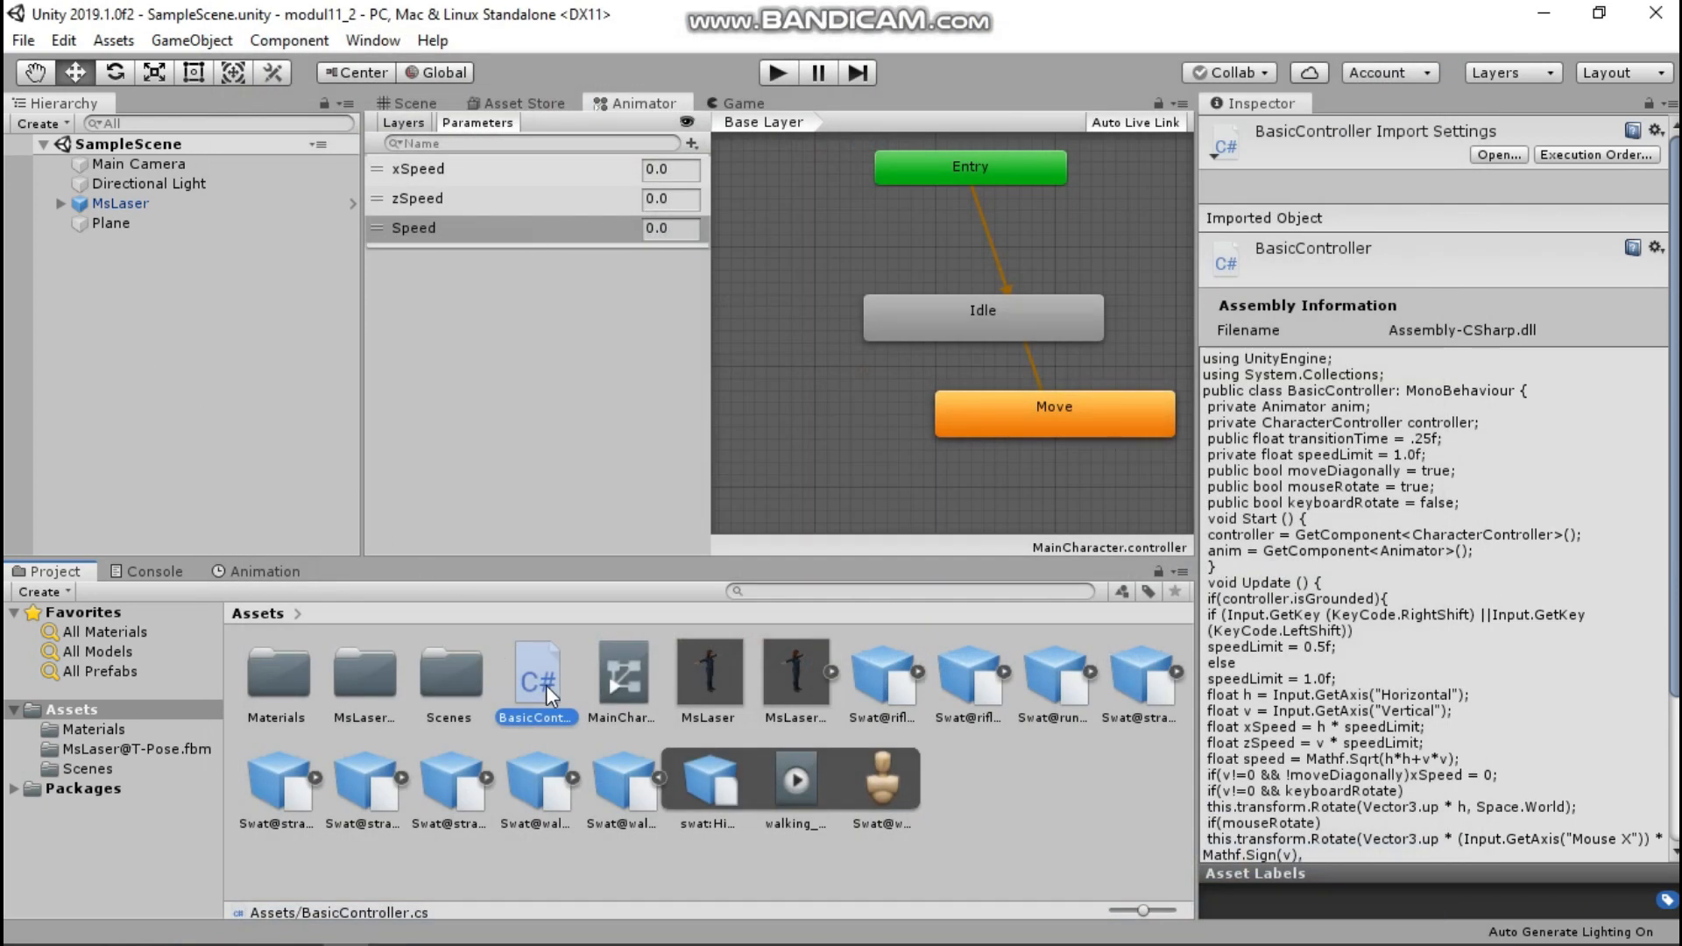
- Review MsLaser's Animator, Character Controller and Basic Controller components, and check the Plane's components alongside the Game view
click(172, 205)
double_click(191, 204)
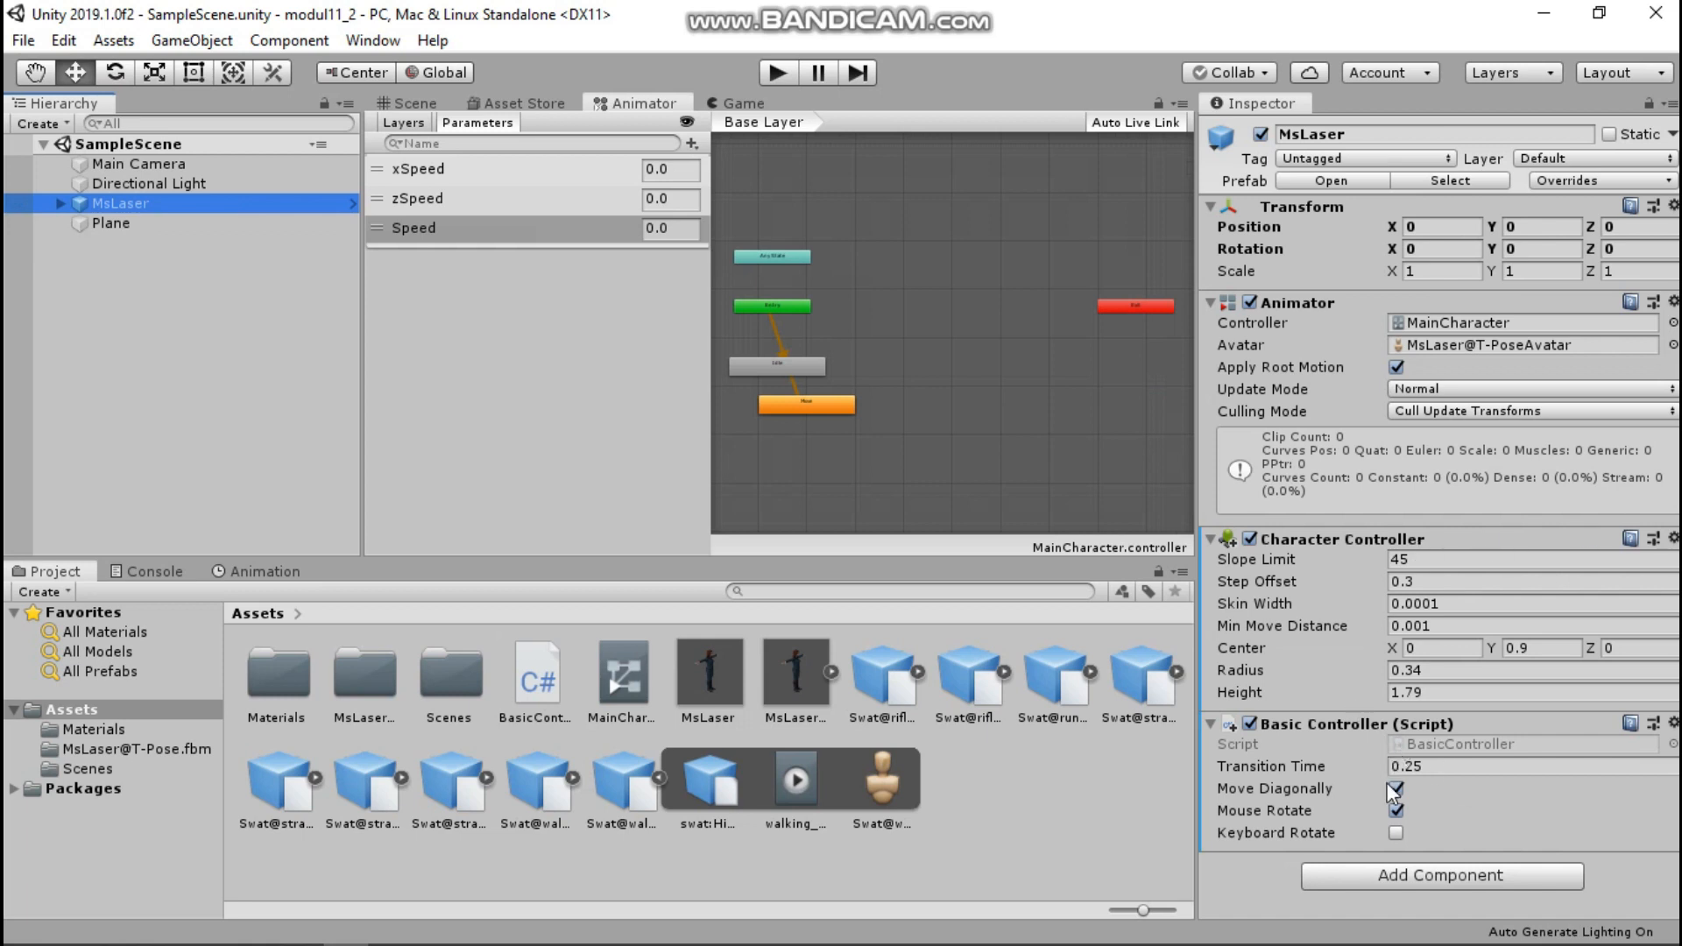
click(194, 226)
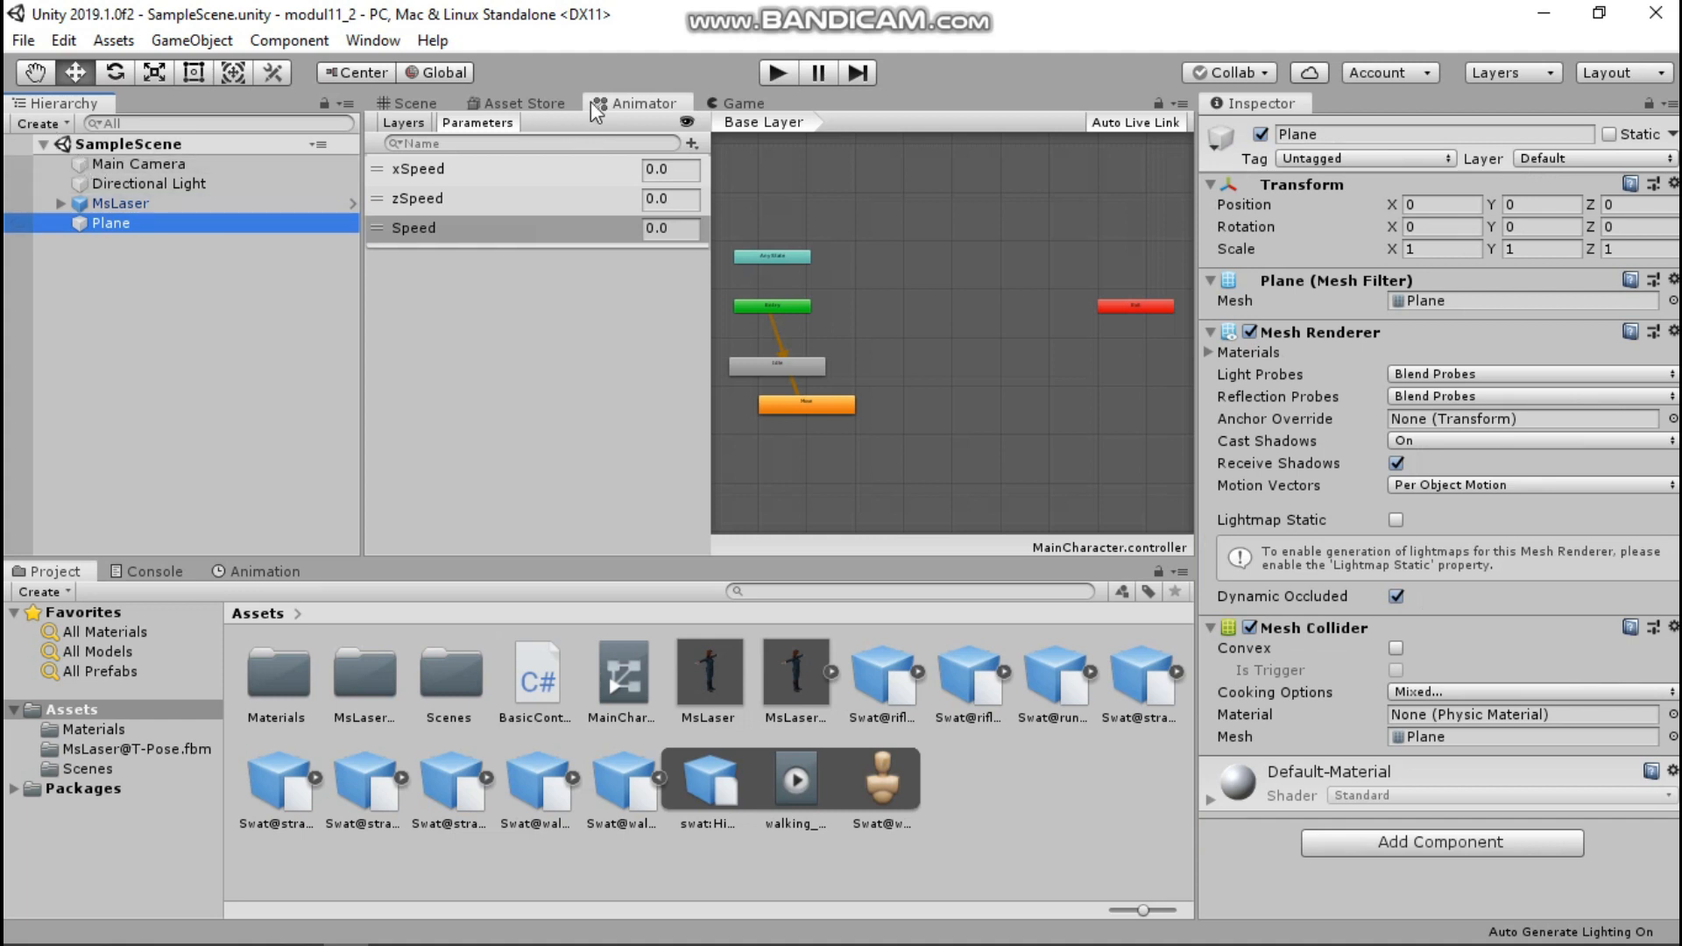
click(727, 103)
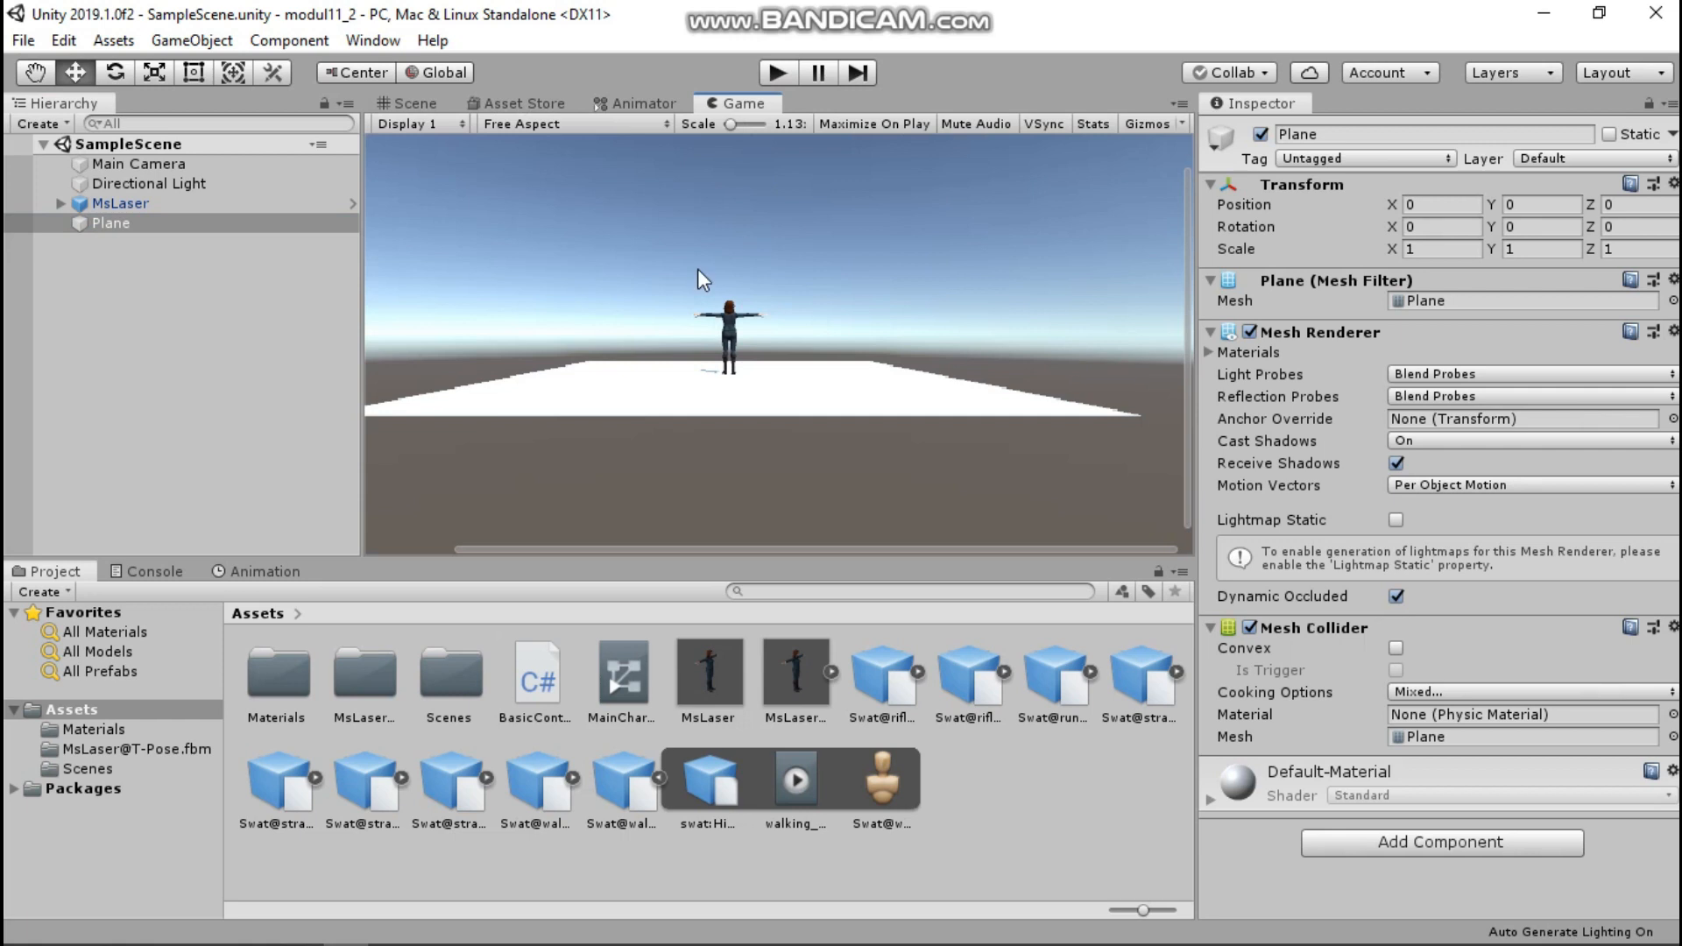
click(165, 229)
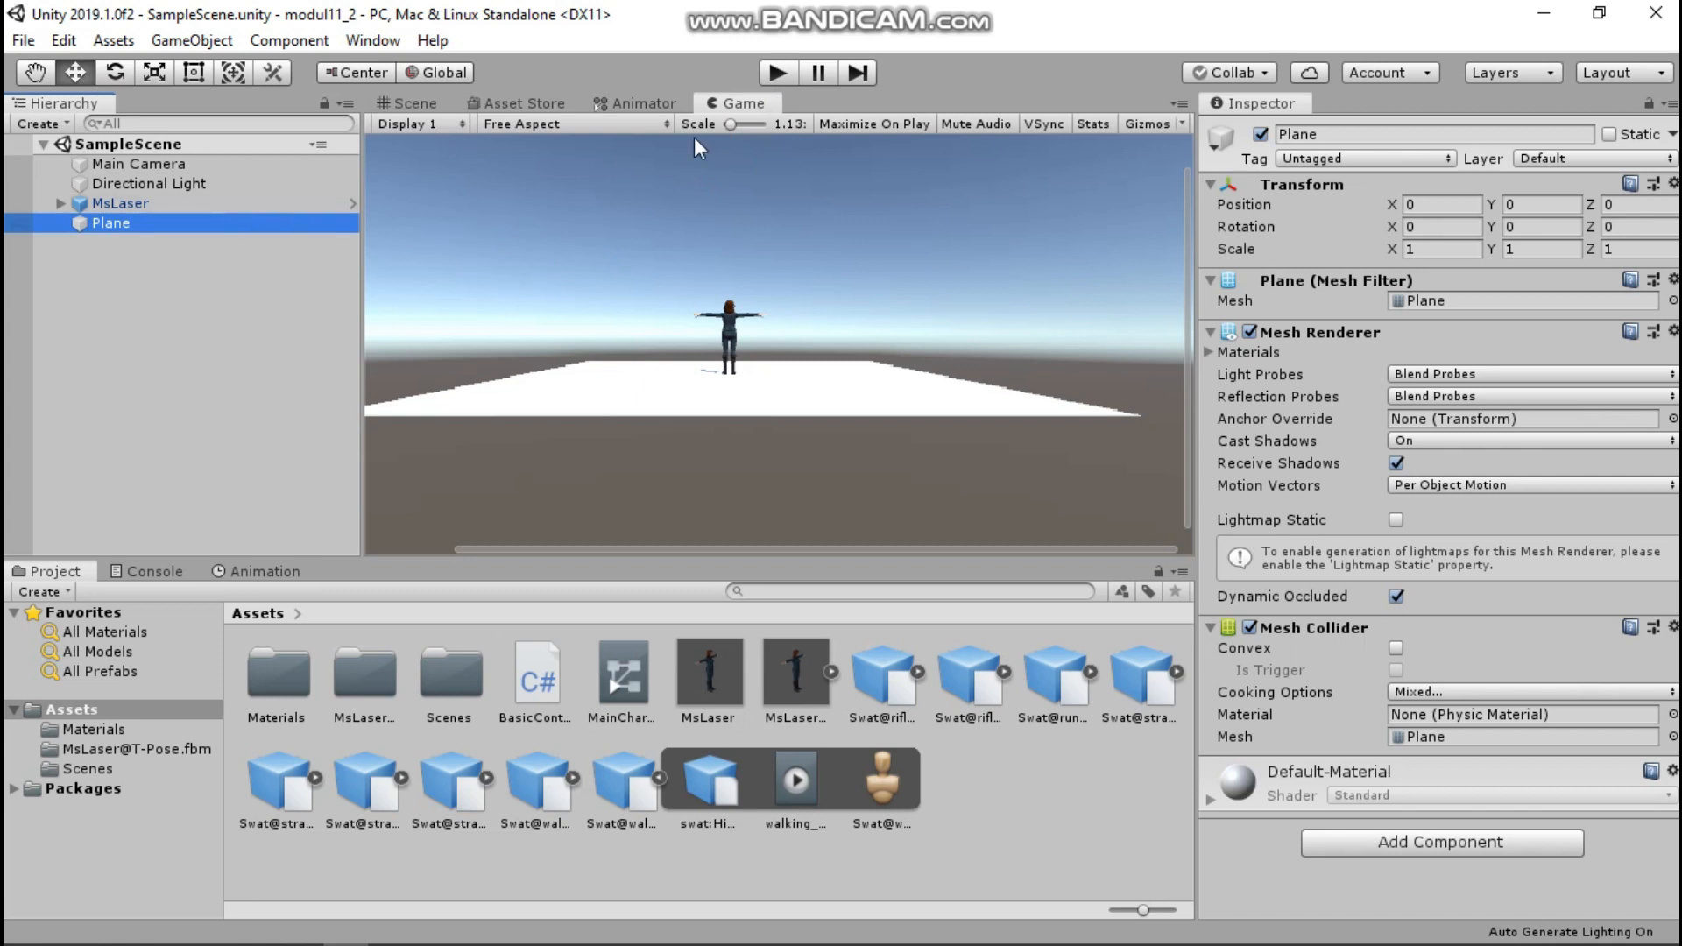
- Run the scene, test MsLaser's movement sideways, forward and backward, and stop play mode
click(1181, 104)
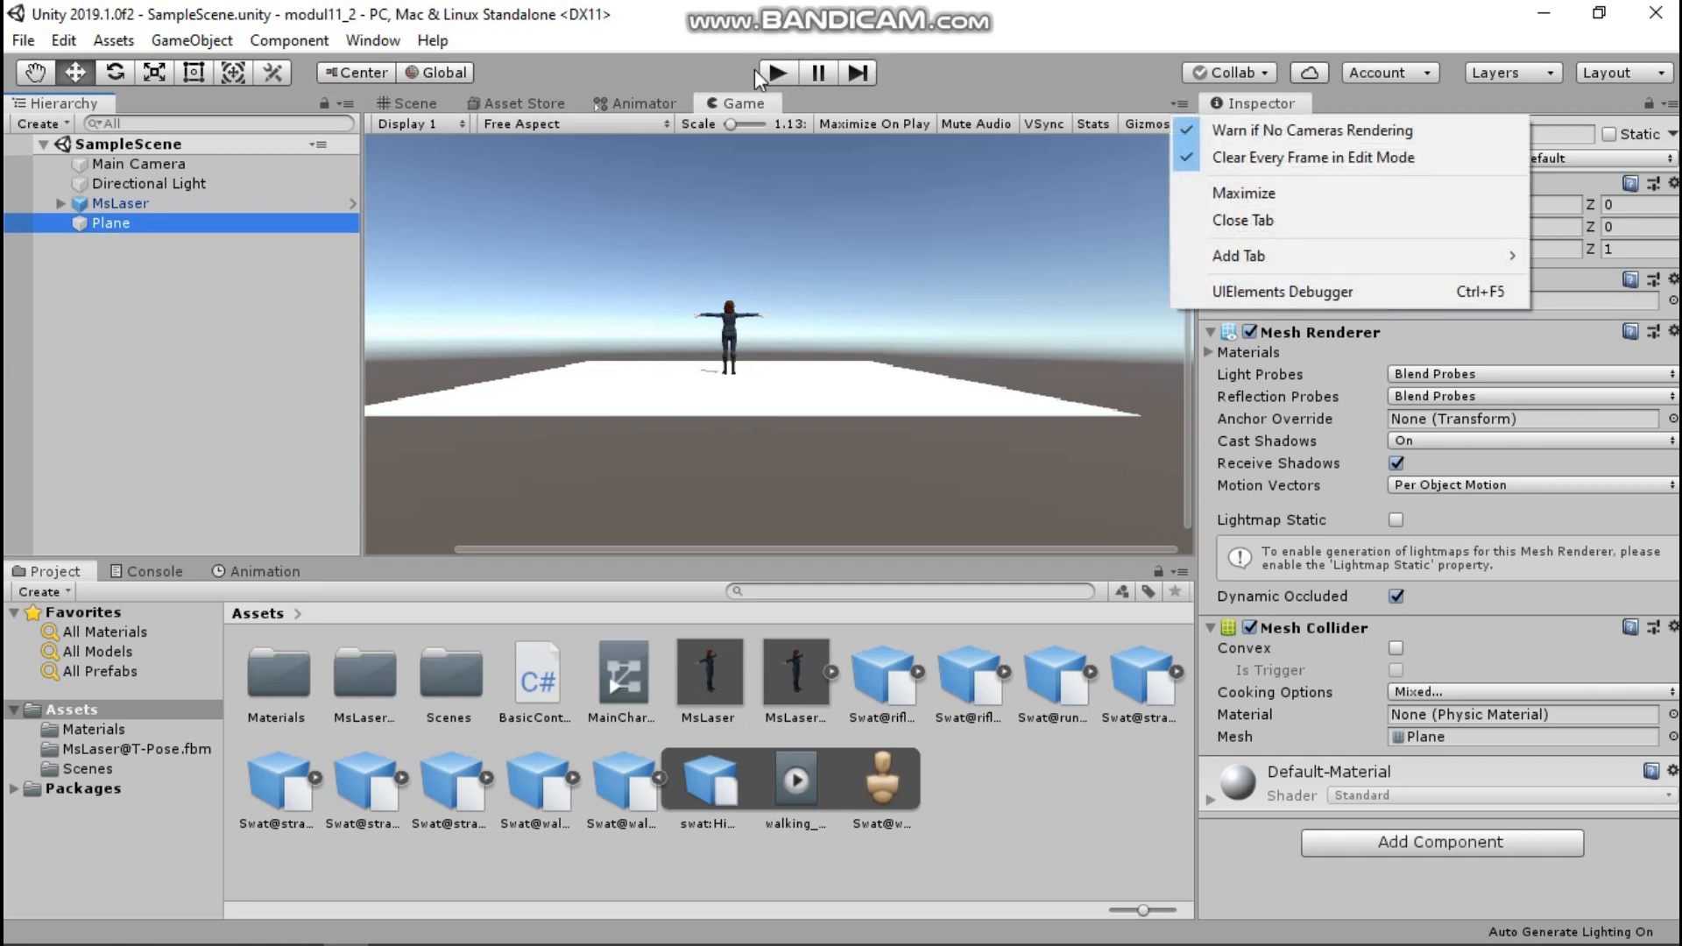
click(755, 70)
click(774, 70)
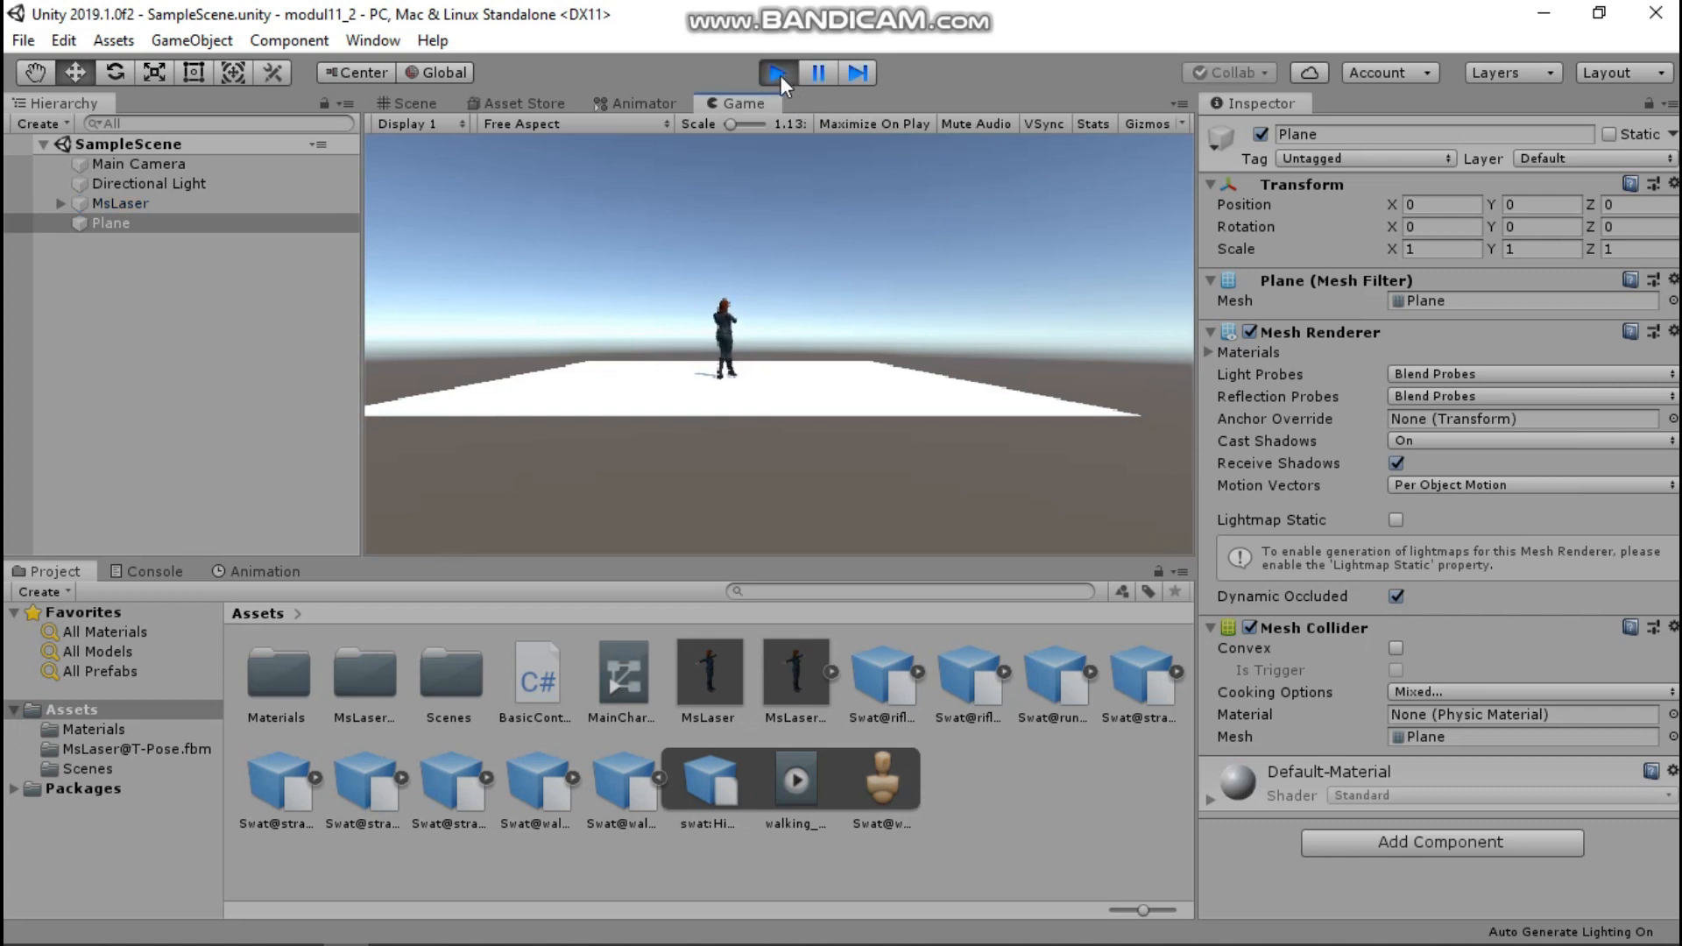
key(a)
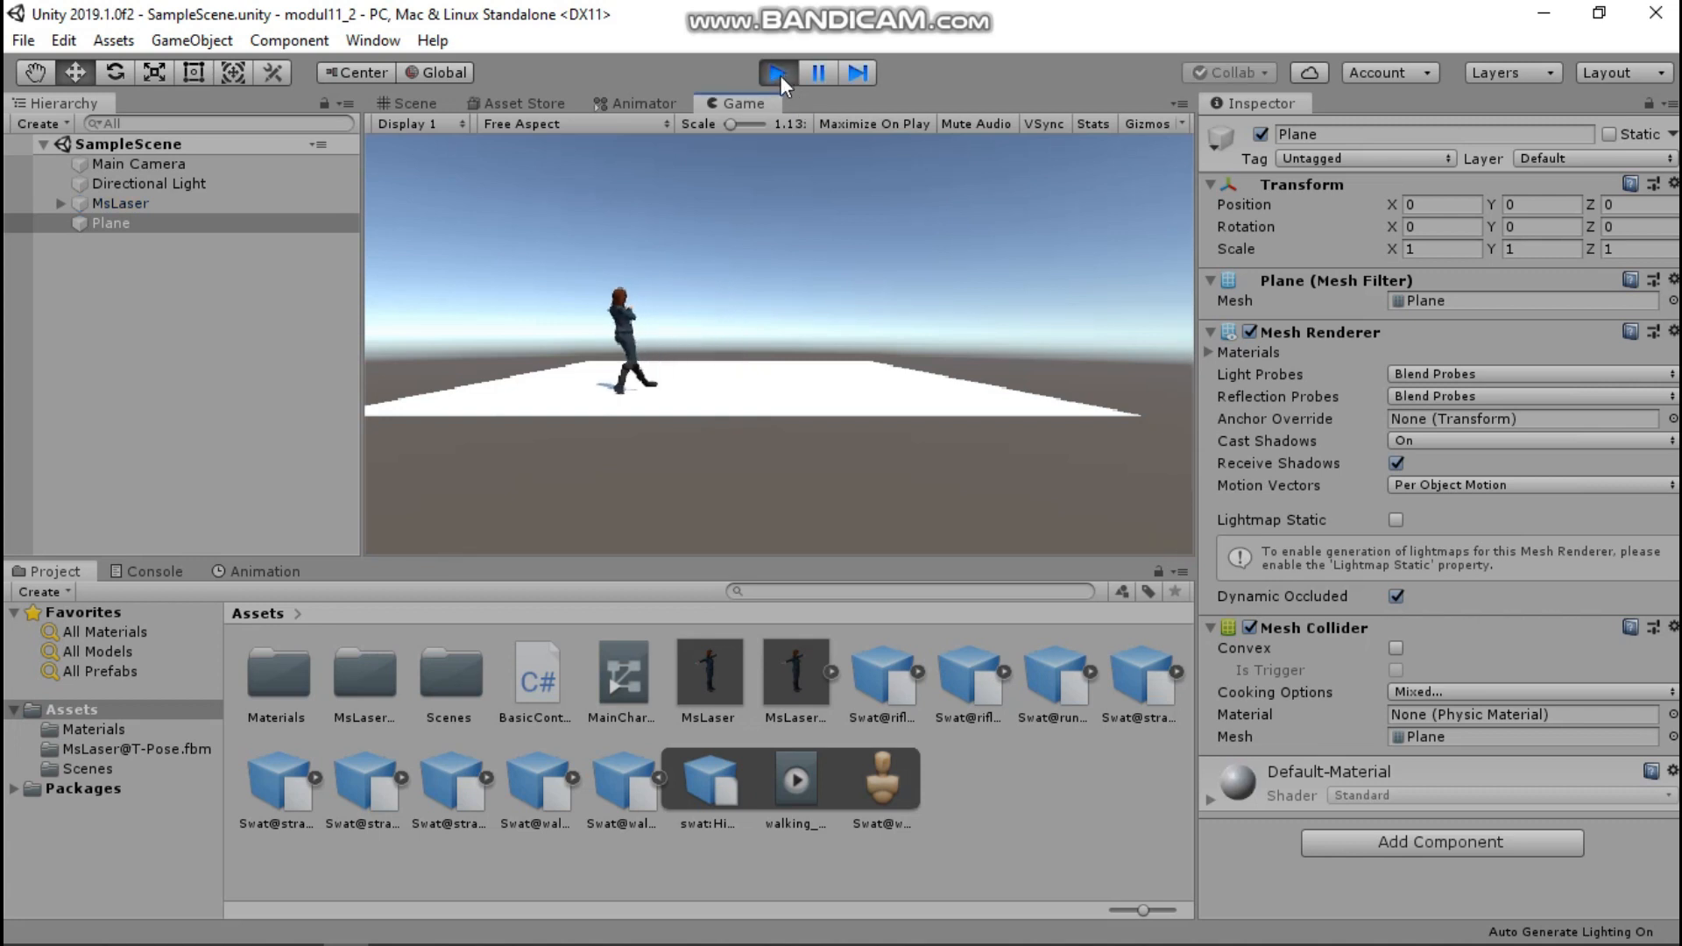
key(d)
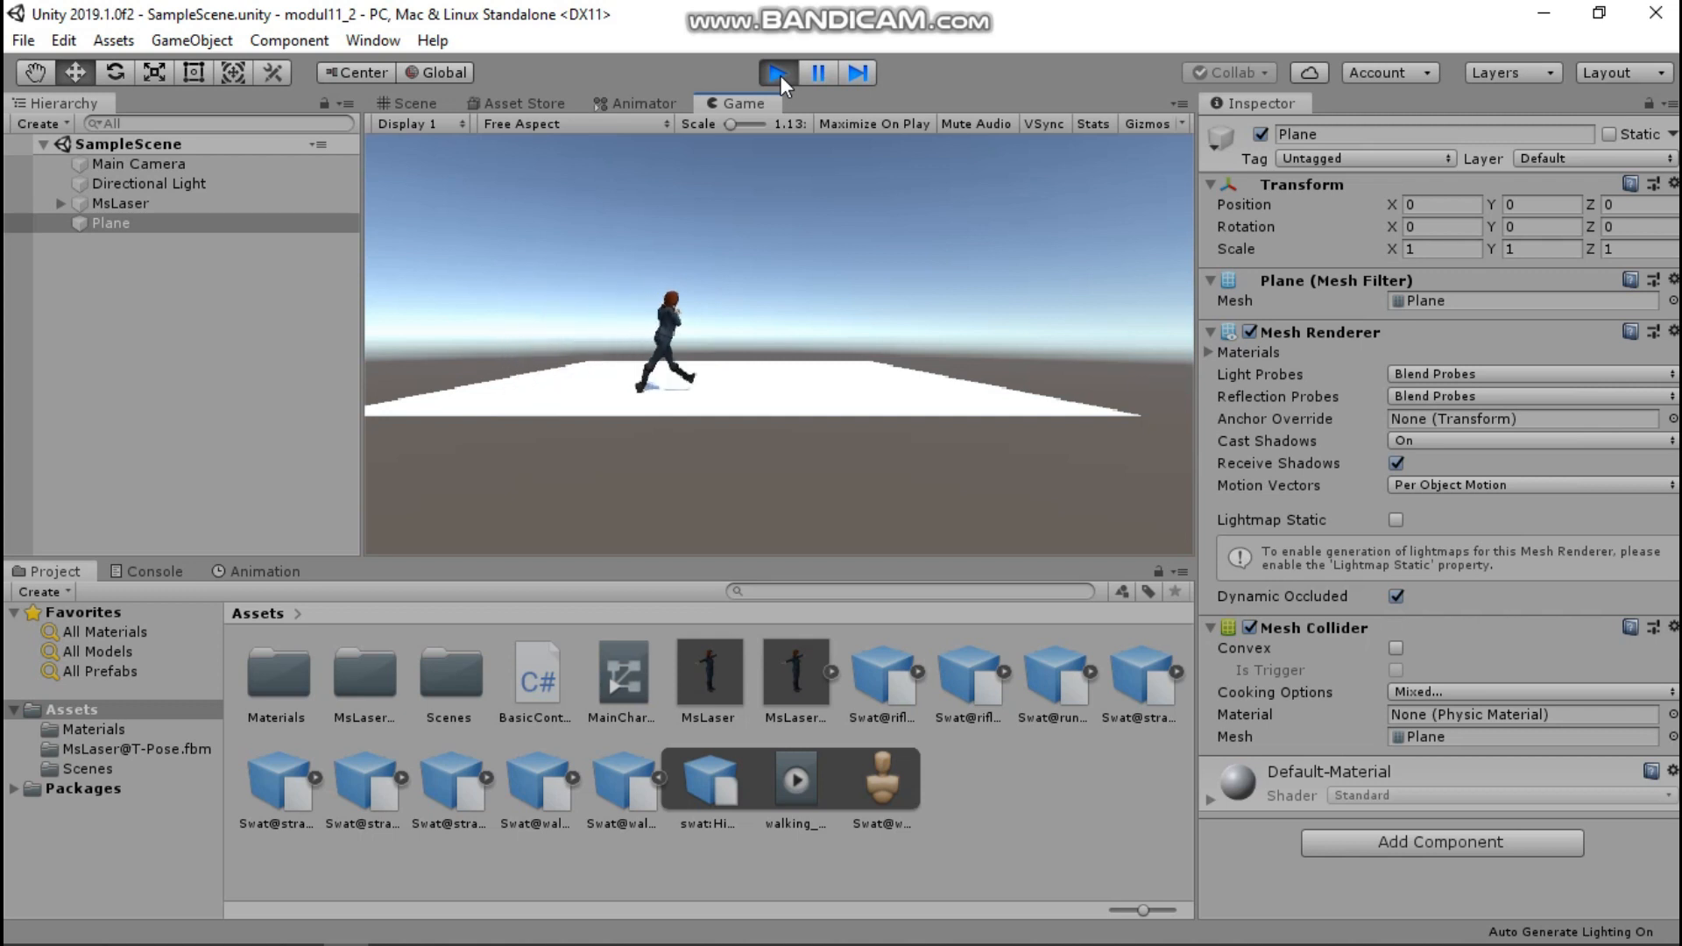
key(d)
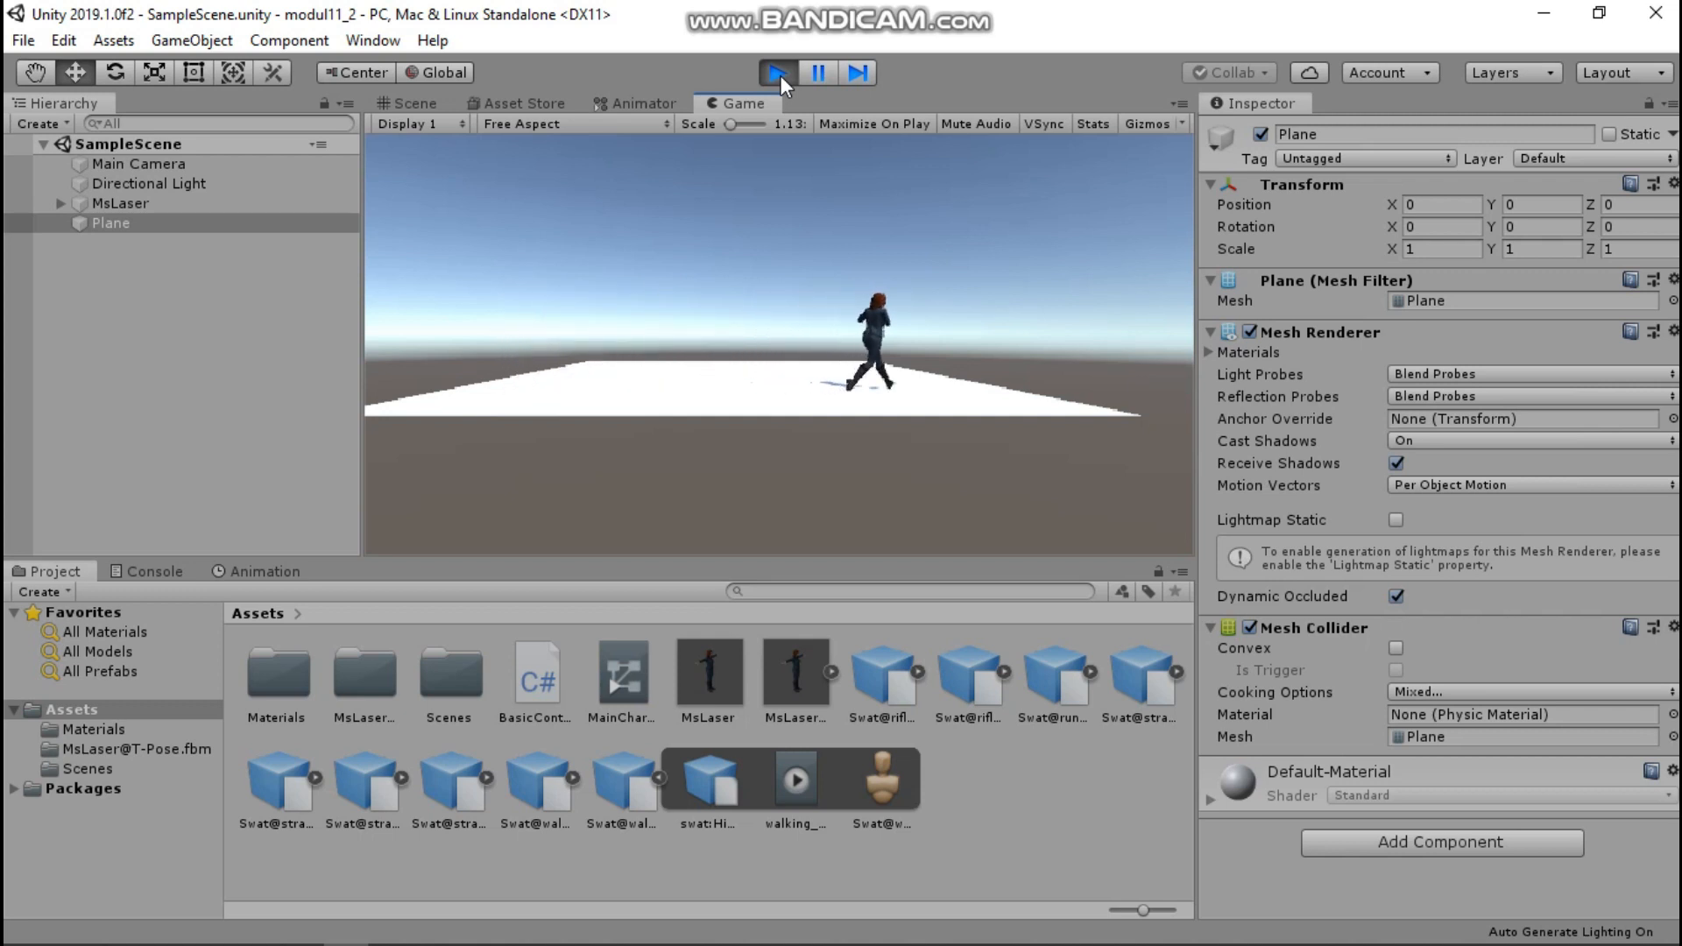
key(w)
key(a)
key(s)
key(d)
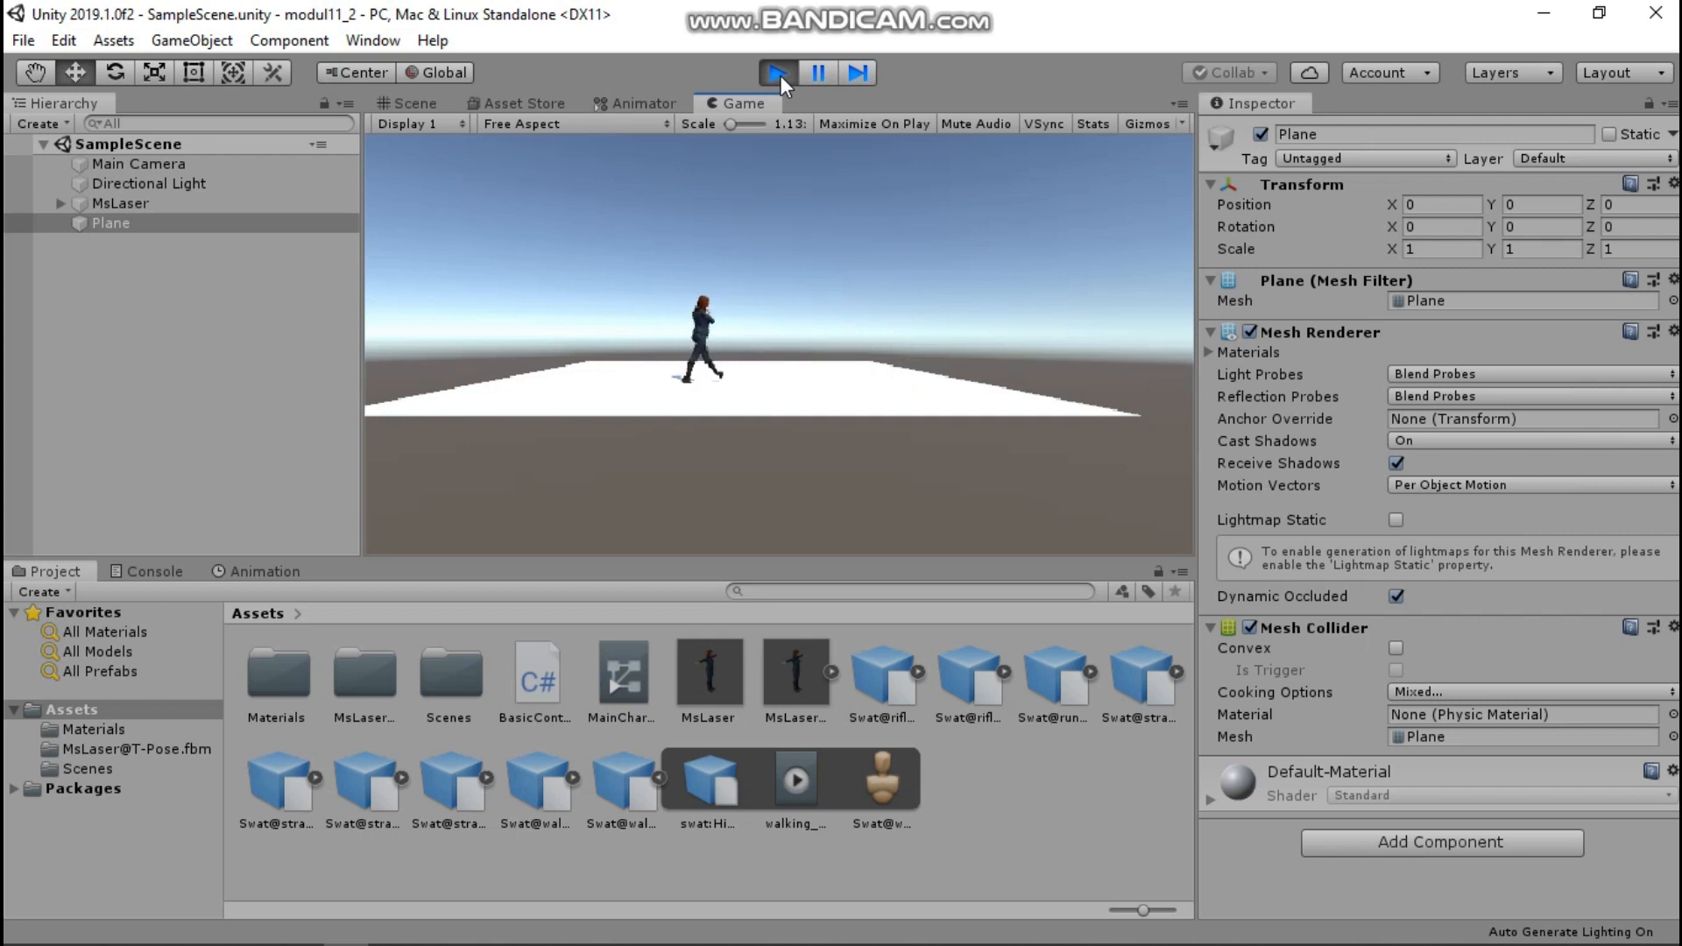
key(a)
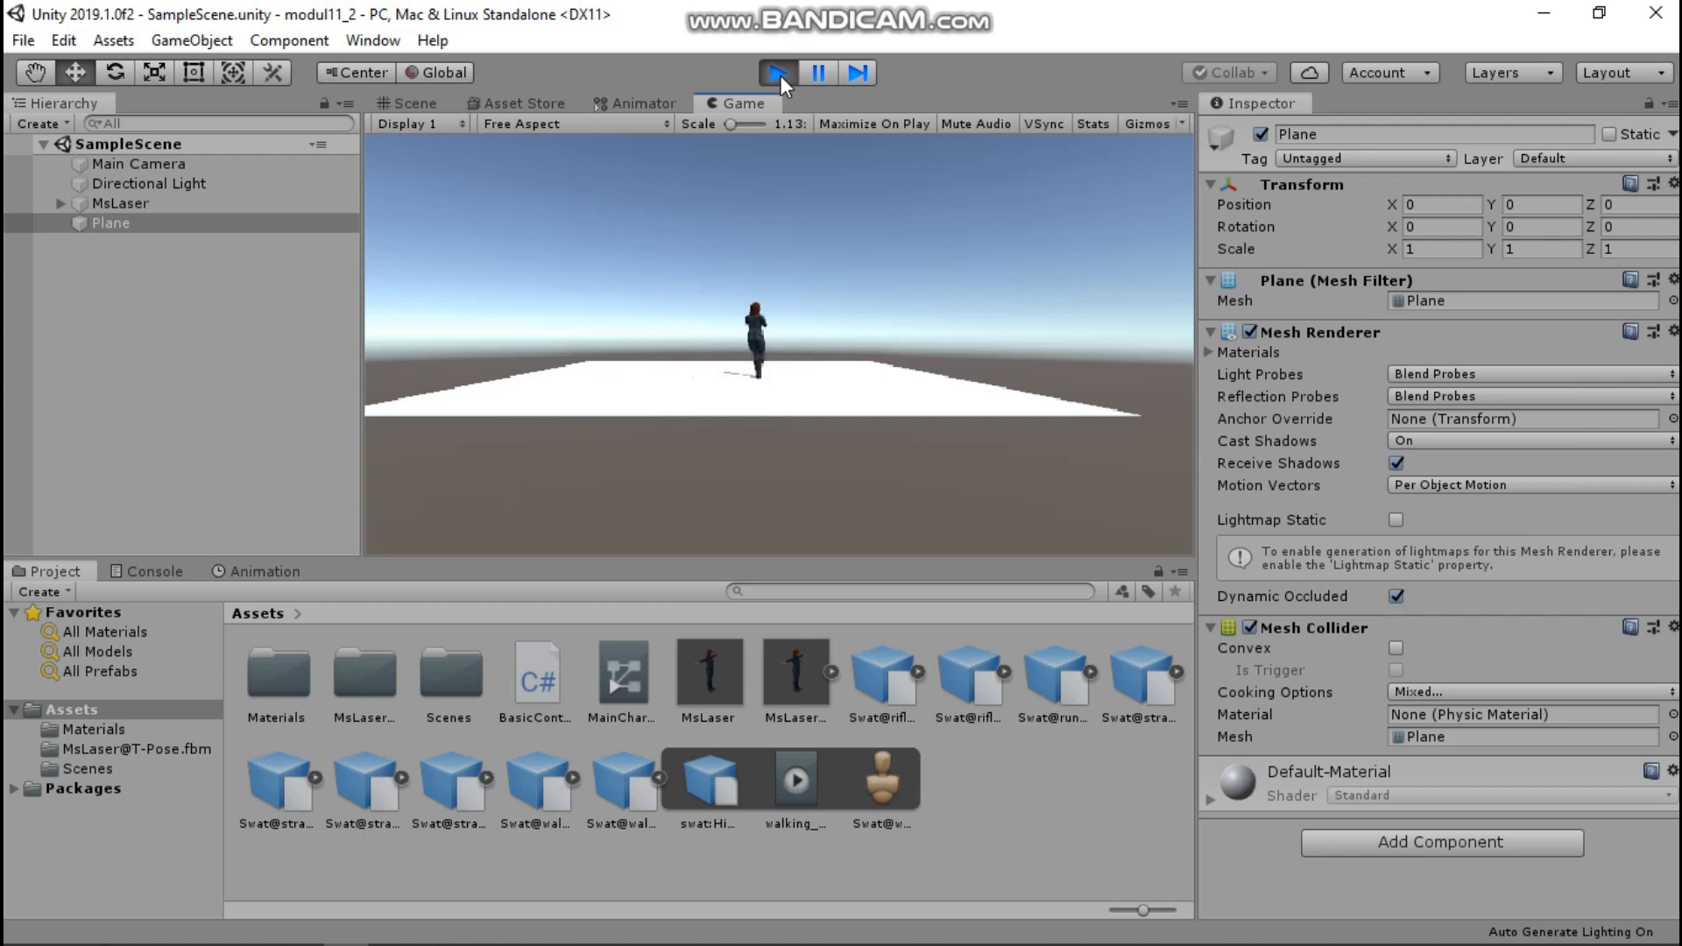
click(780, 75)
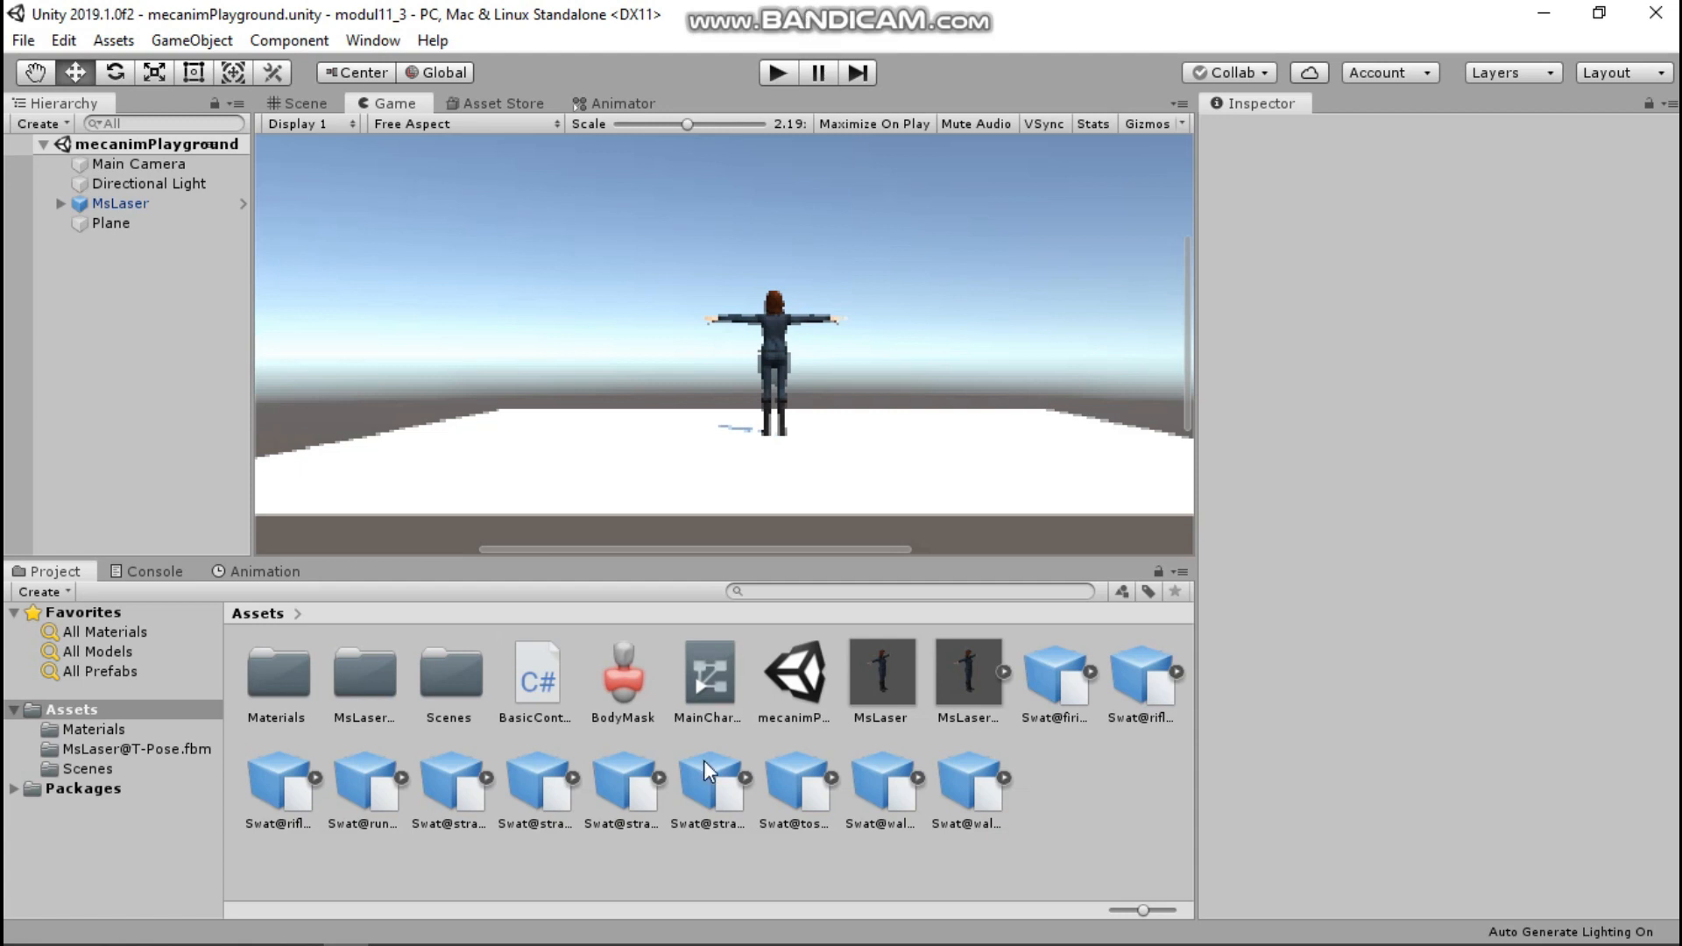
- In the modul11_3 project, review the rig and animation import settings of the Swat@walking asset
click(1044, 689)
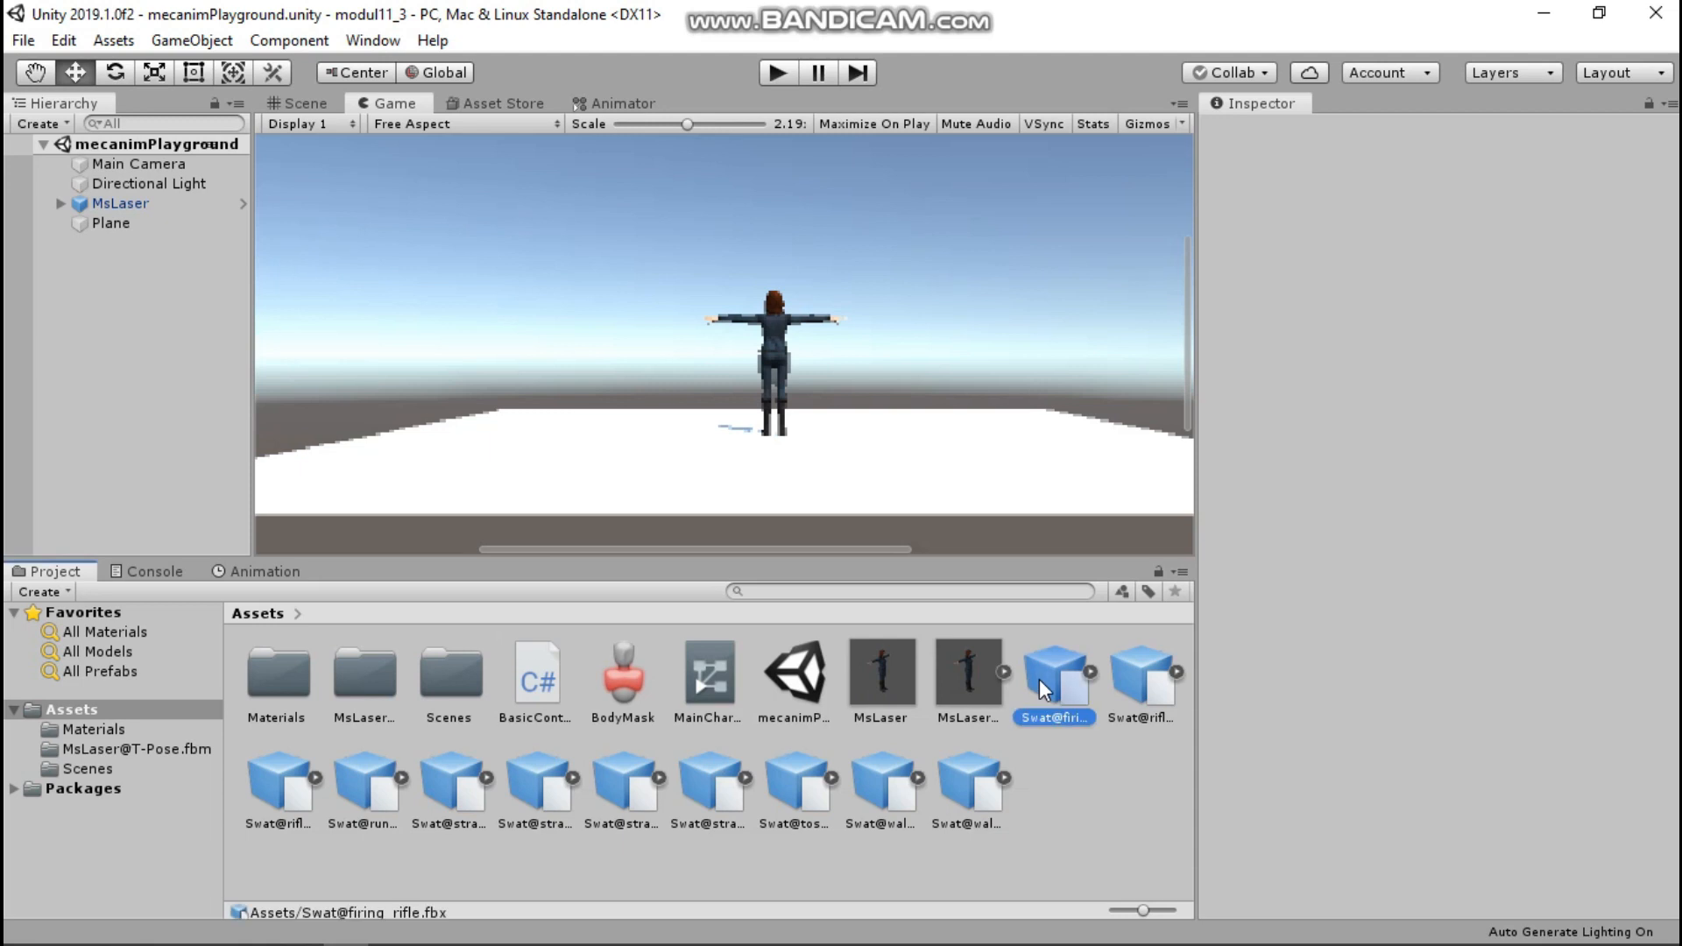
click(980, 811)
click(876, 799)
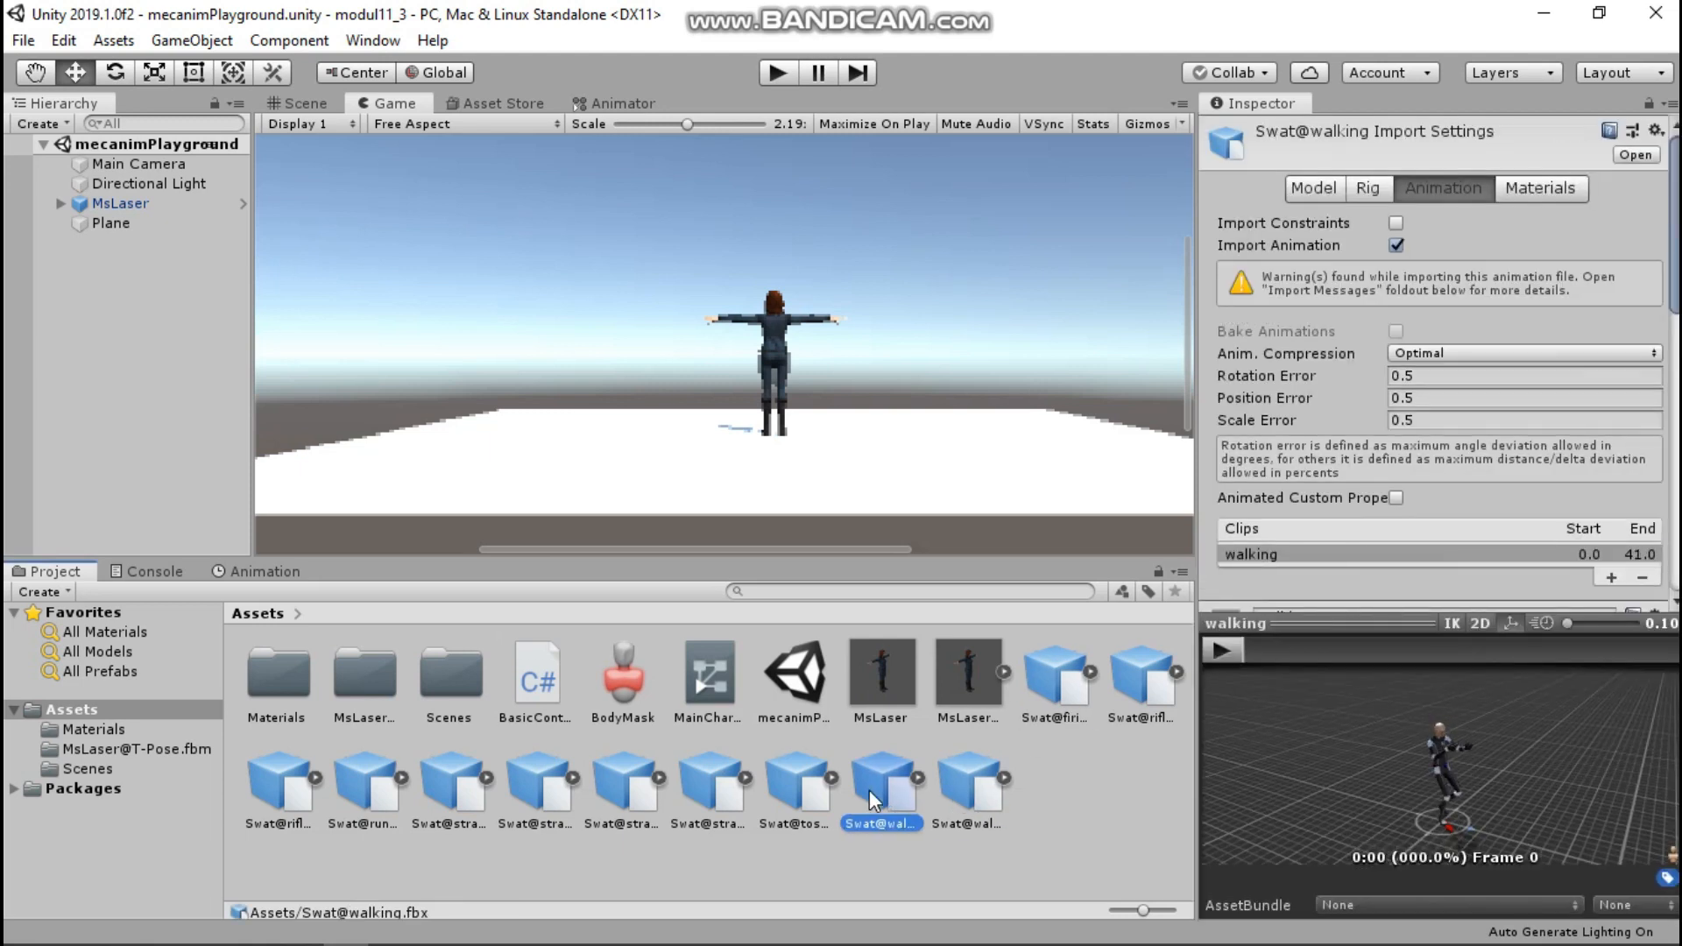
click(1374, 194)
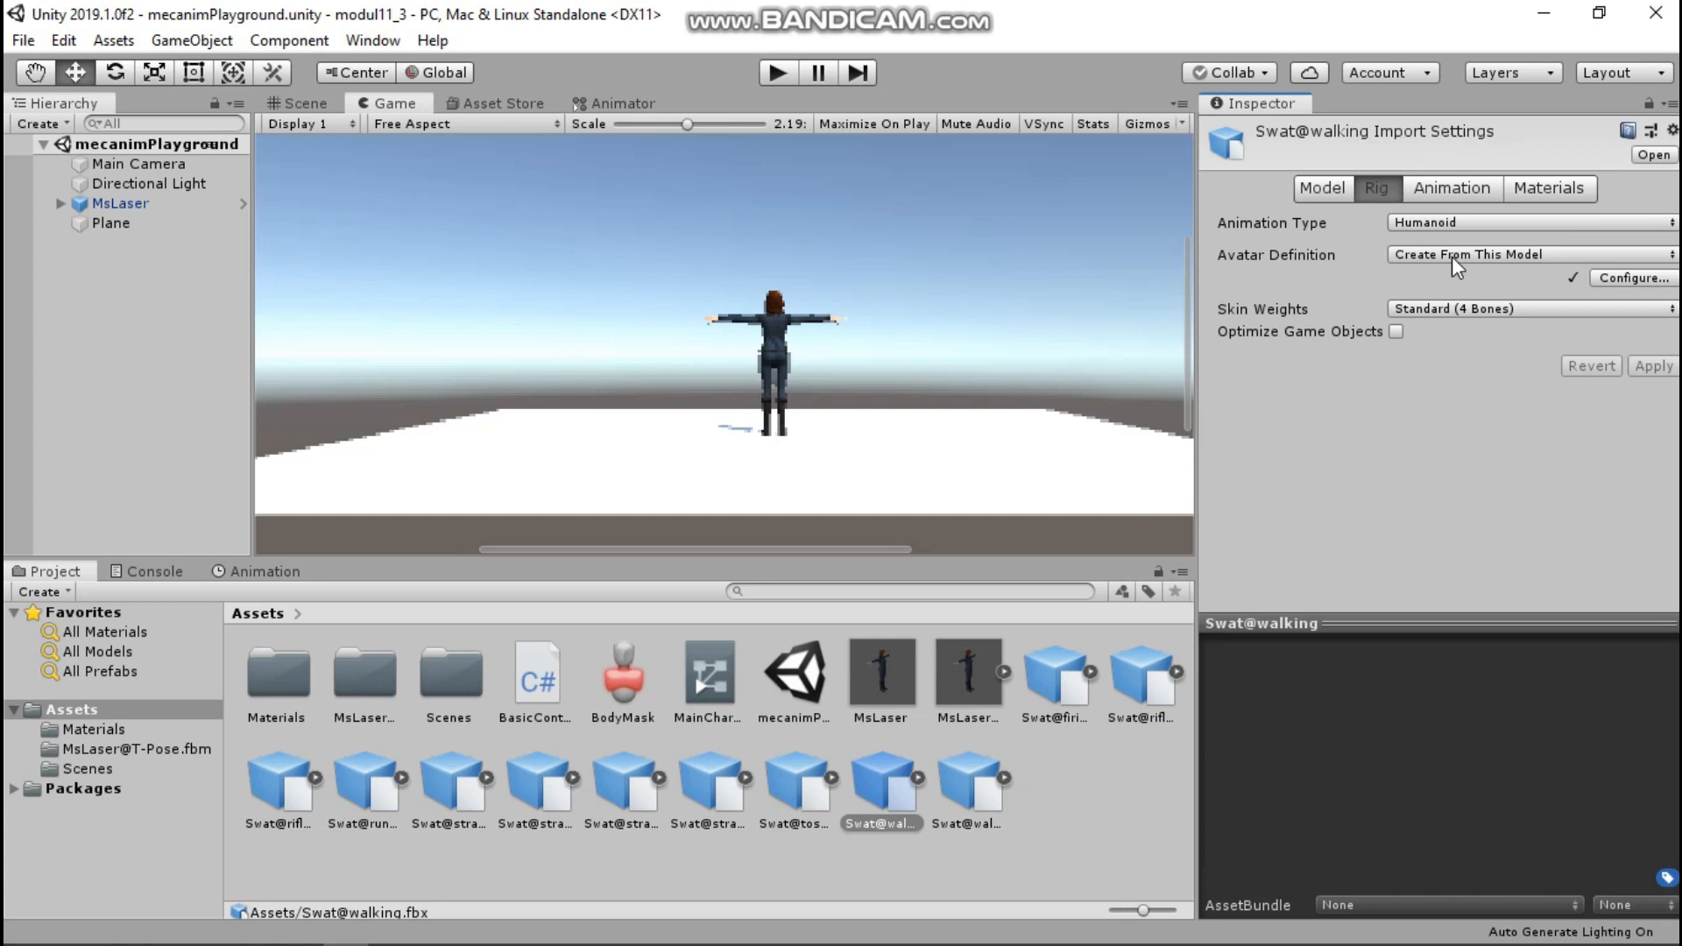
click(1422, 195)
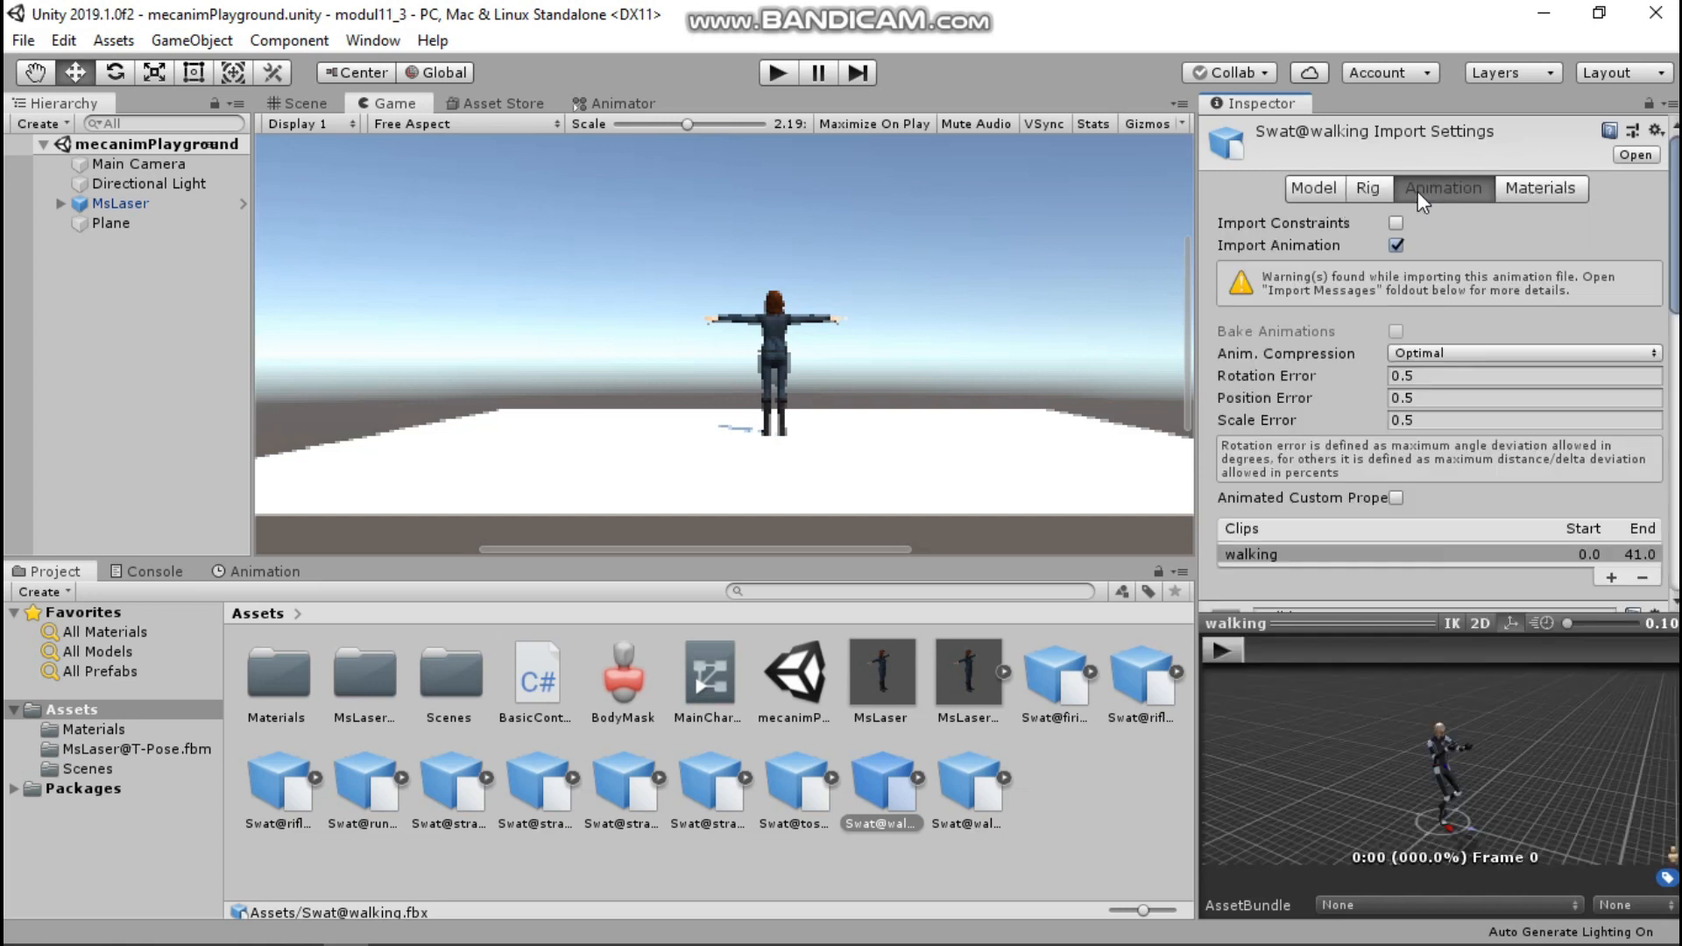
scroll(1459, 373, down, 5)
scroll(1459, 373, down, 6)
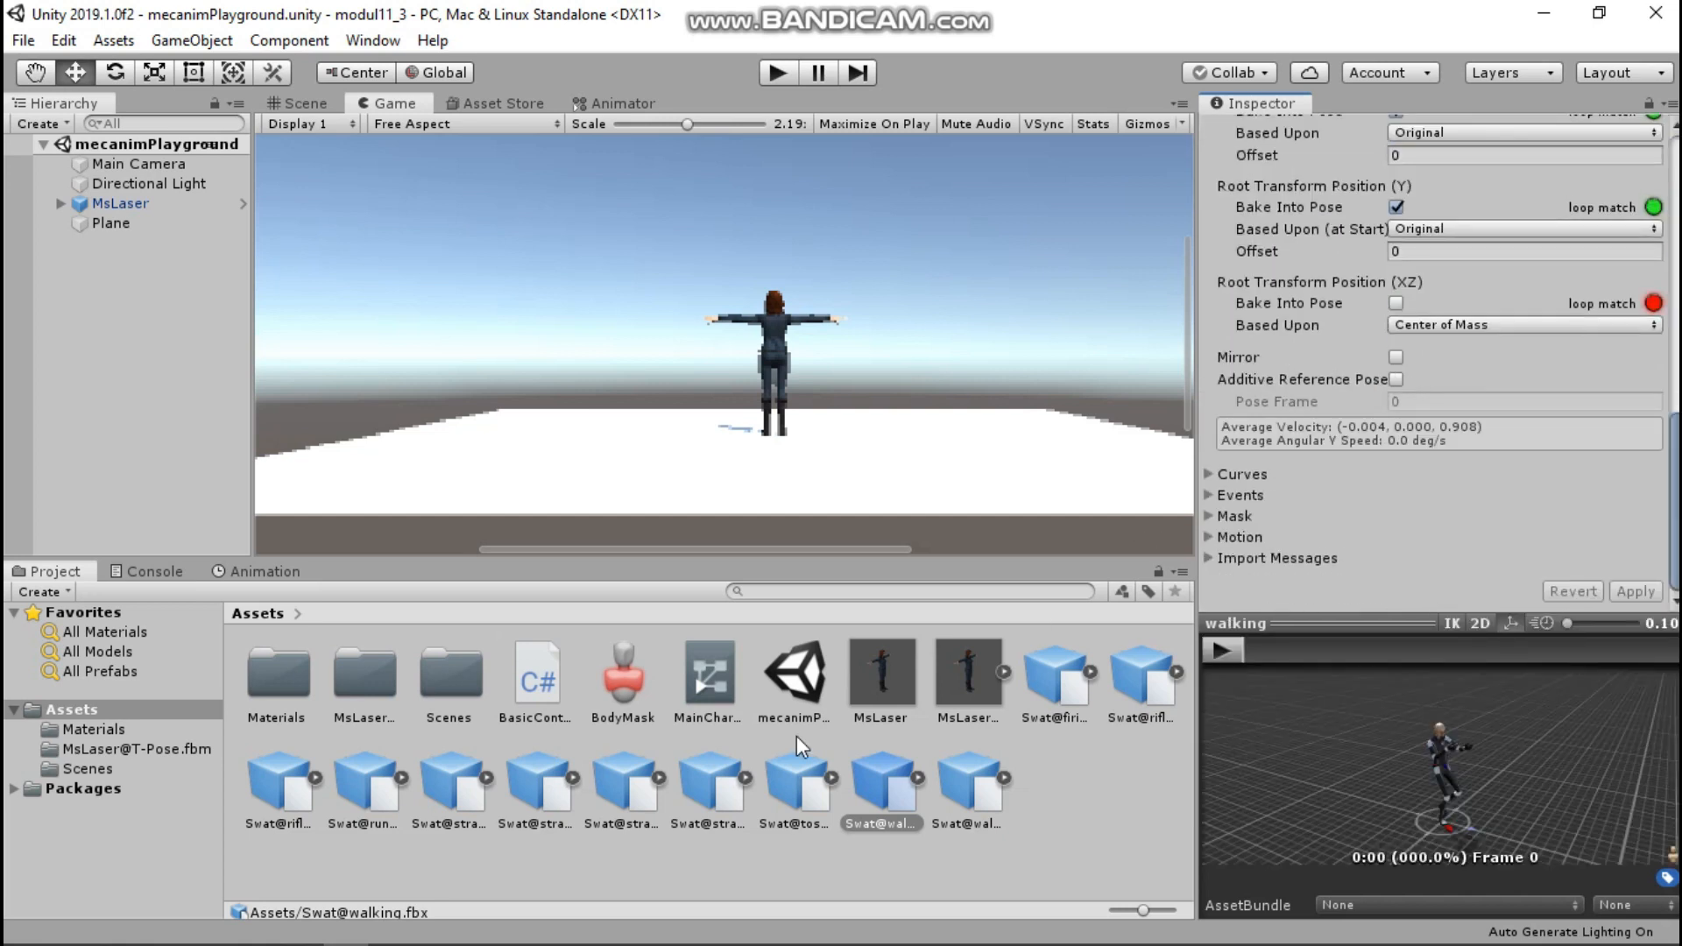
- Compare MsLaser@T-Pose's animation import settings with the loop and root transform options of Swat@walking
click(968, 677)
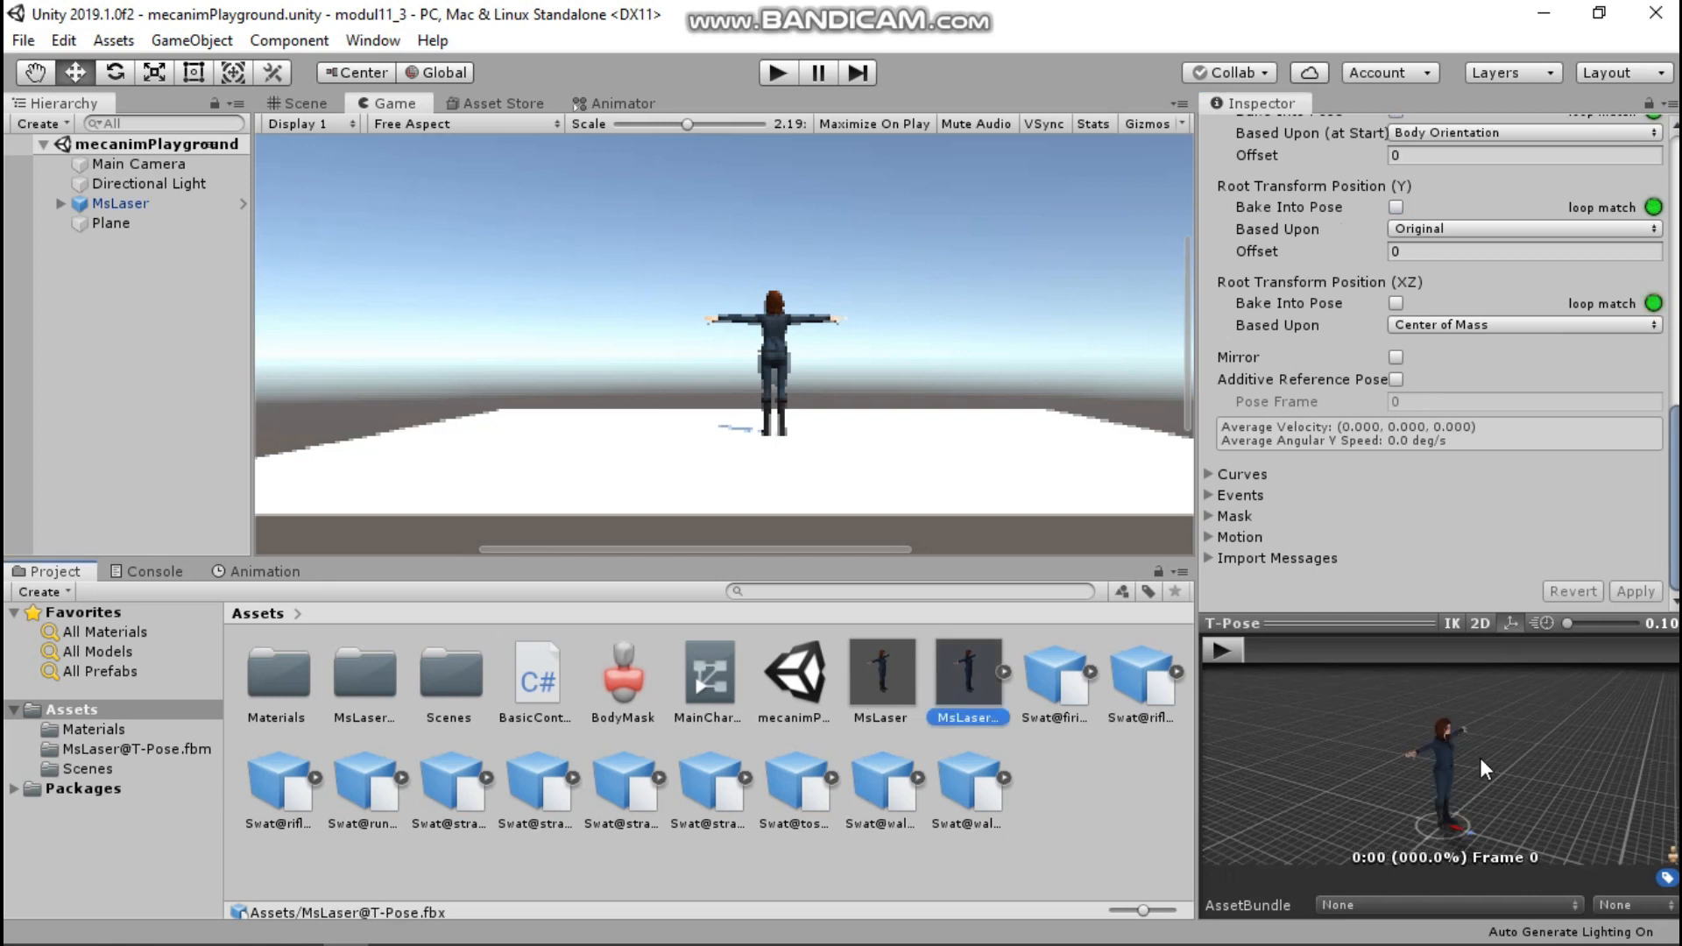
scroll(1392, 423, up, 12)
scroll(1391, 419, down, 8)
scroll(1391, 419, up, 10)
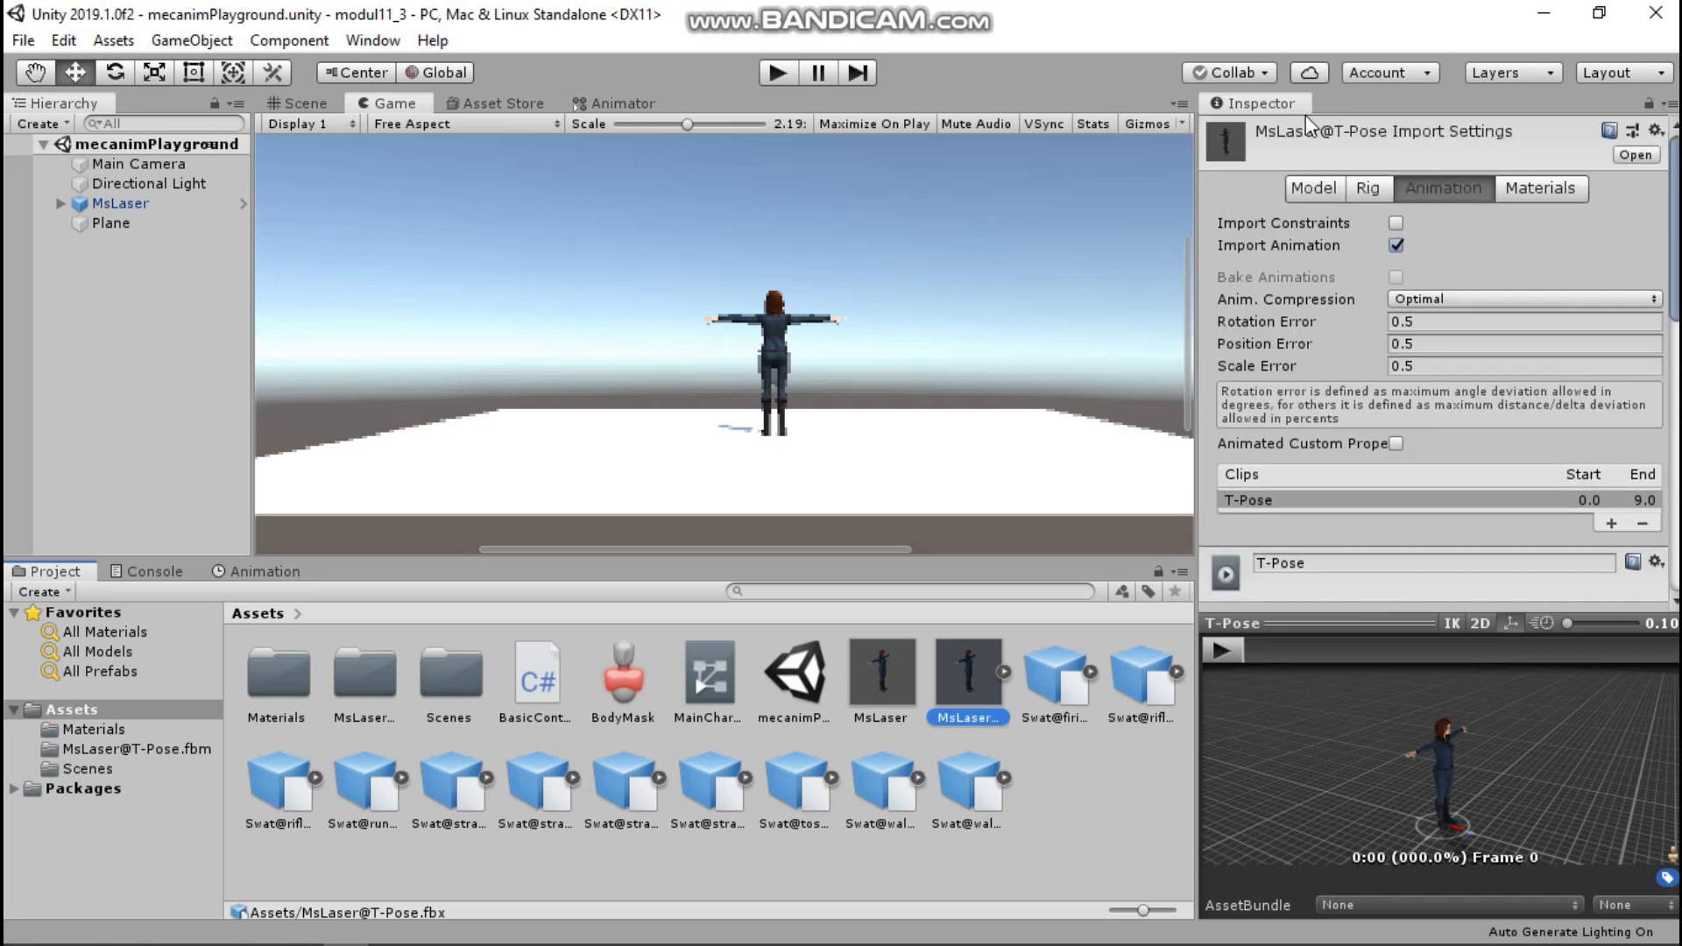
click(897, 781)
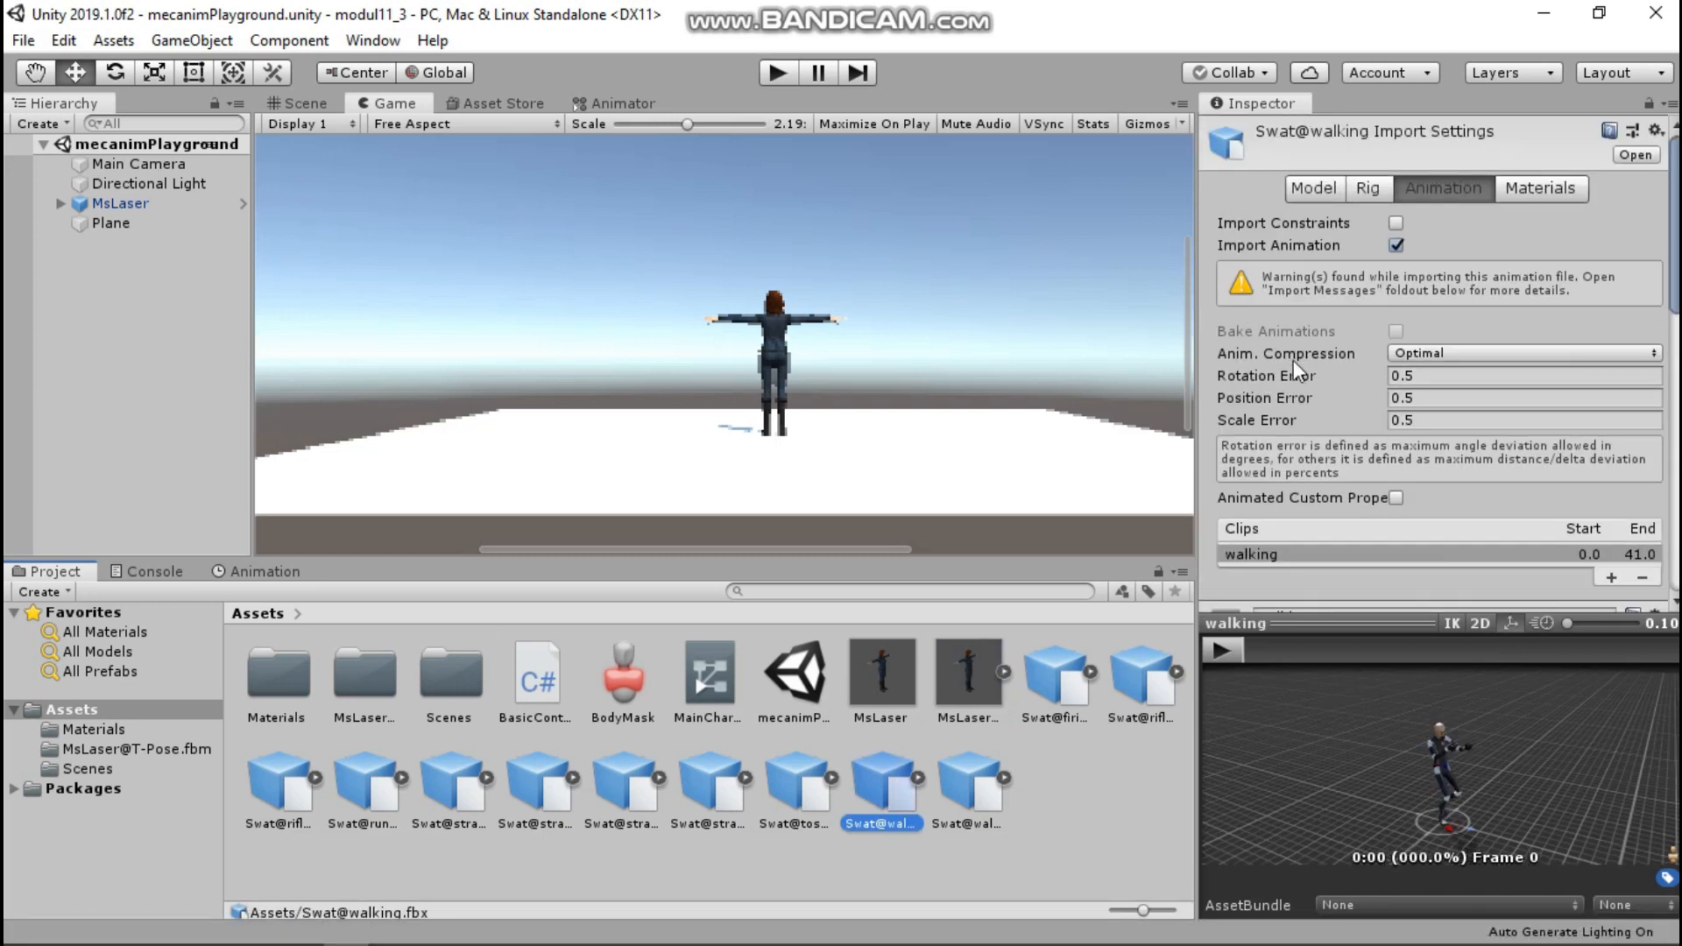
scroll(1323, 312, down, 8)
click(1395, 348)
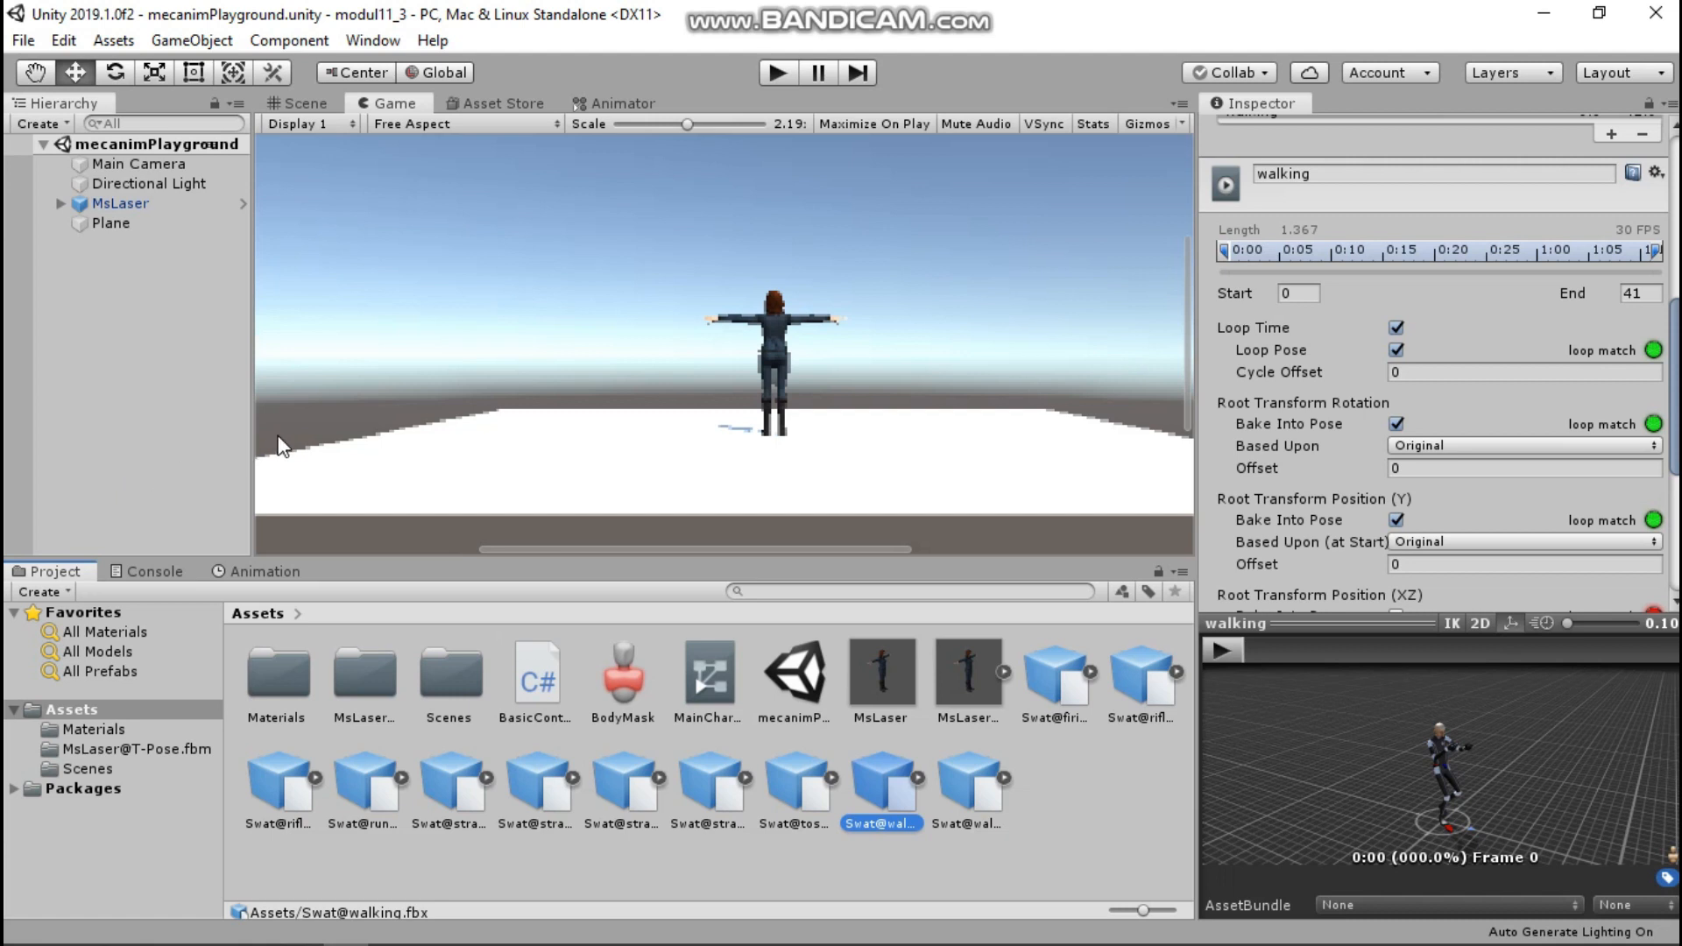
- Examine the animation import settings of Swat@toss_grenade and its toss_grenade clip
click(173, 203)
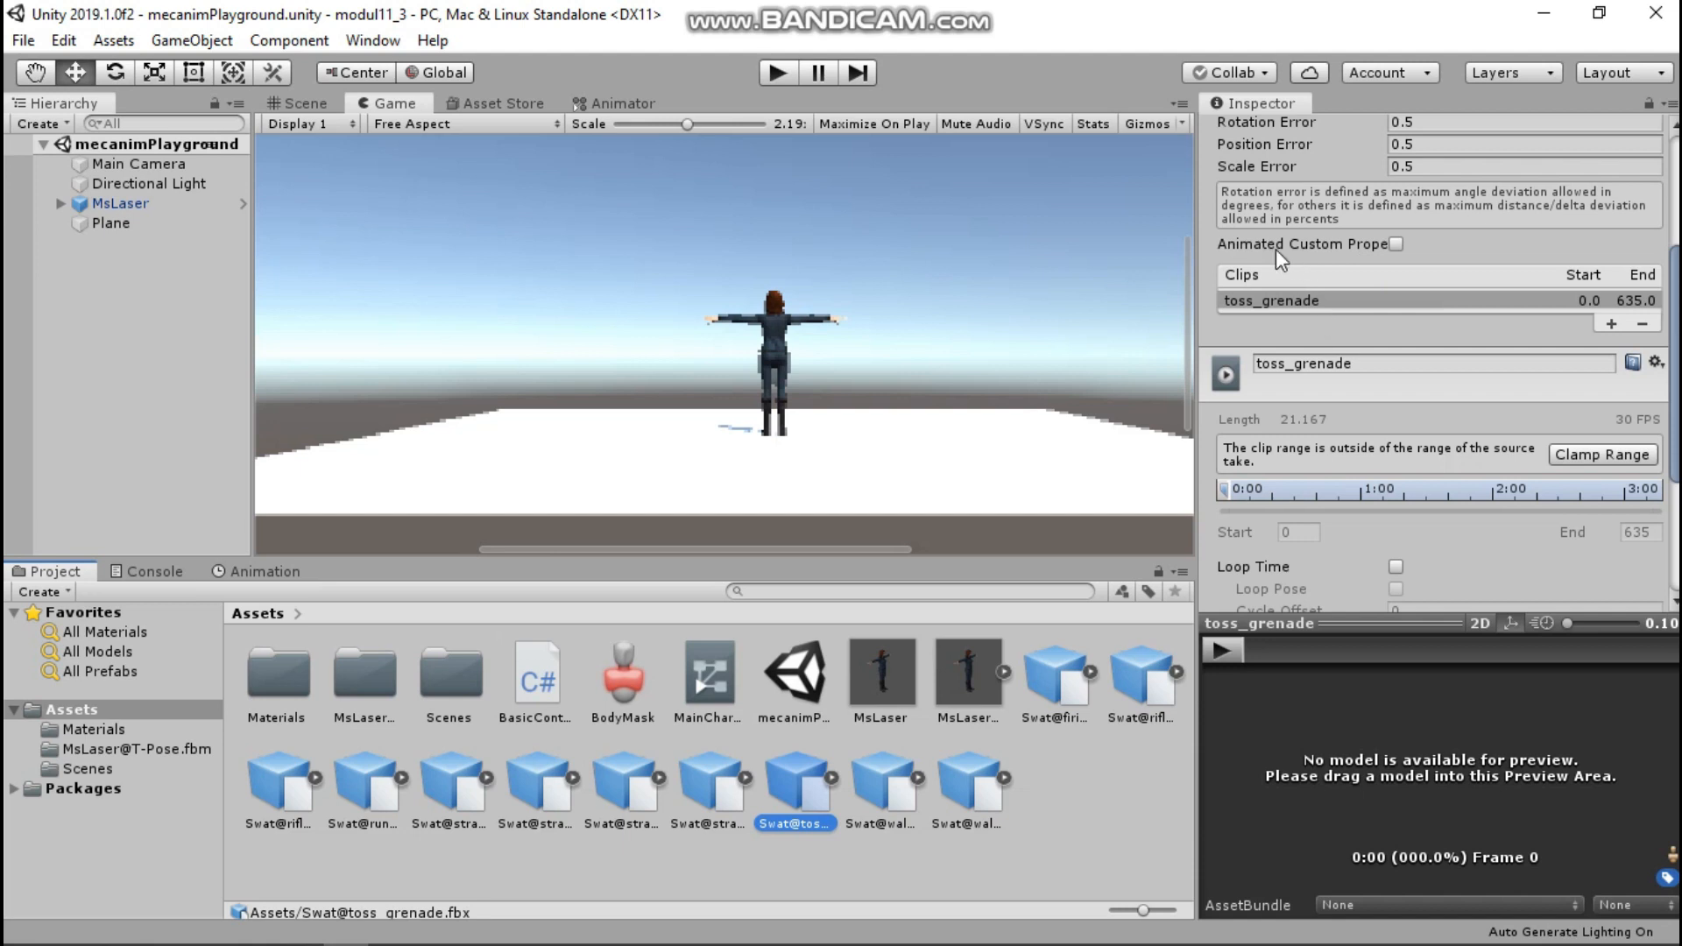
click(1286, 300)
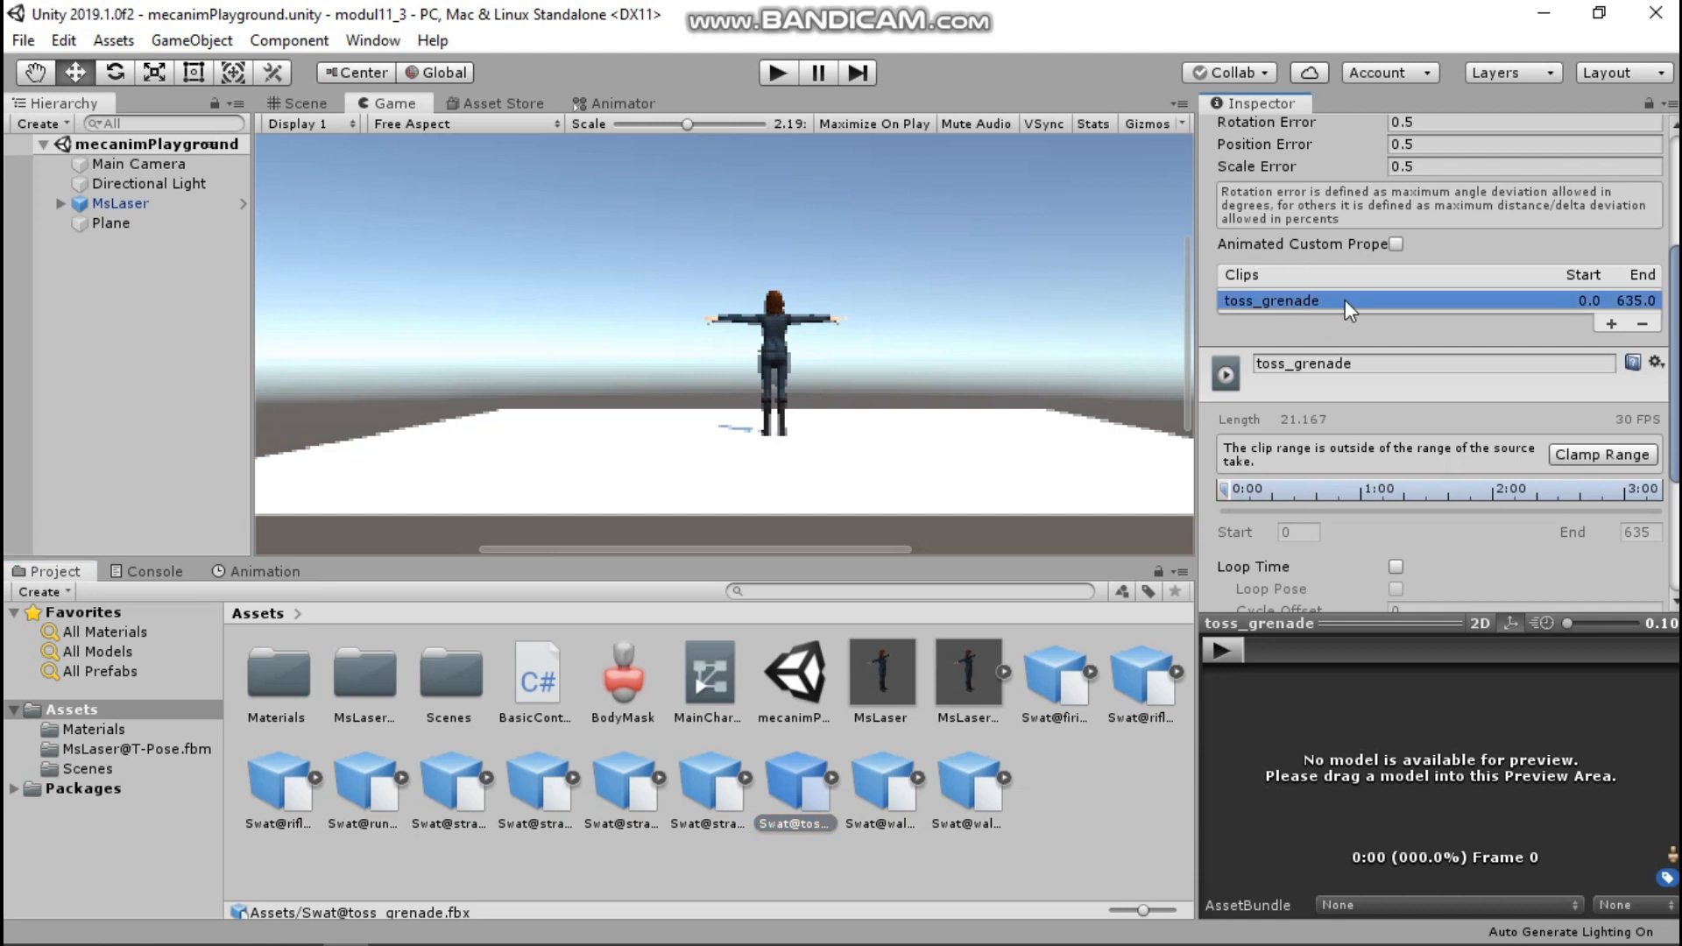
scroll(1375, 392, down, 3)
scroll(1375, 393, up, 6)
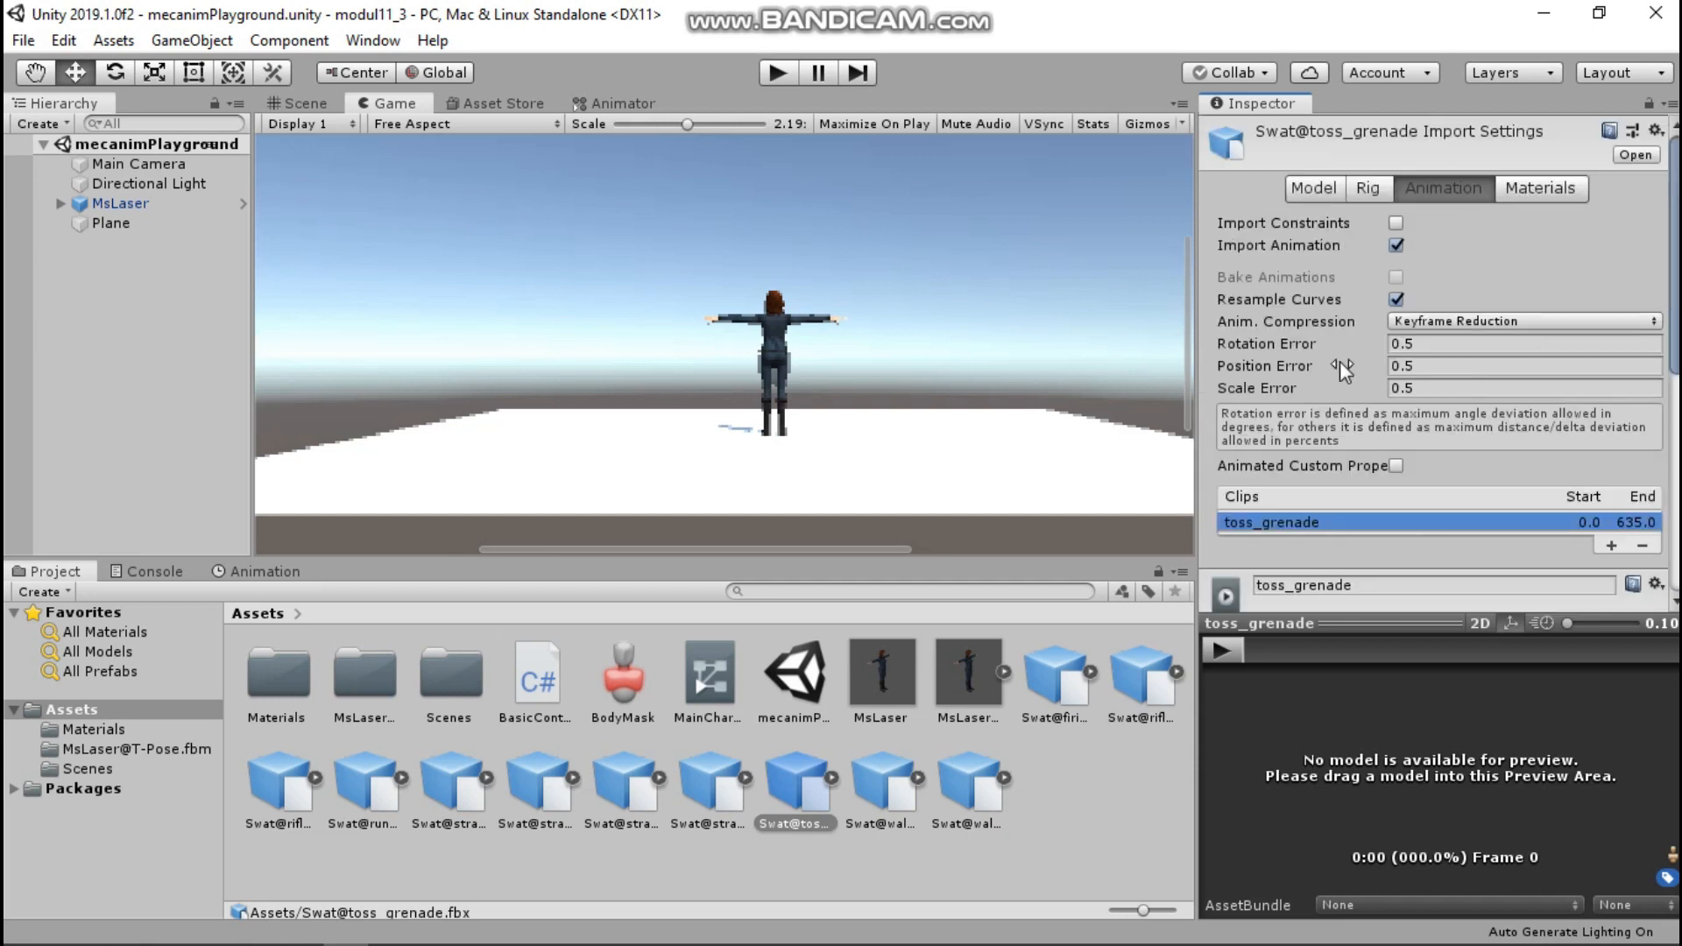
scroll(1340, 367, down, 5)
scroll(1339, 361, up, 5)
- Create a new animator controller asset in the Assets folder and look over the other asset types, including Avatar Mask
click(35, 591)
click(37, 593)
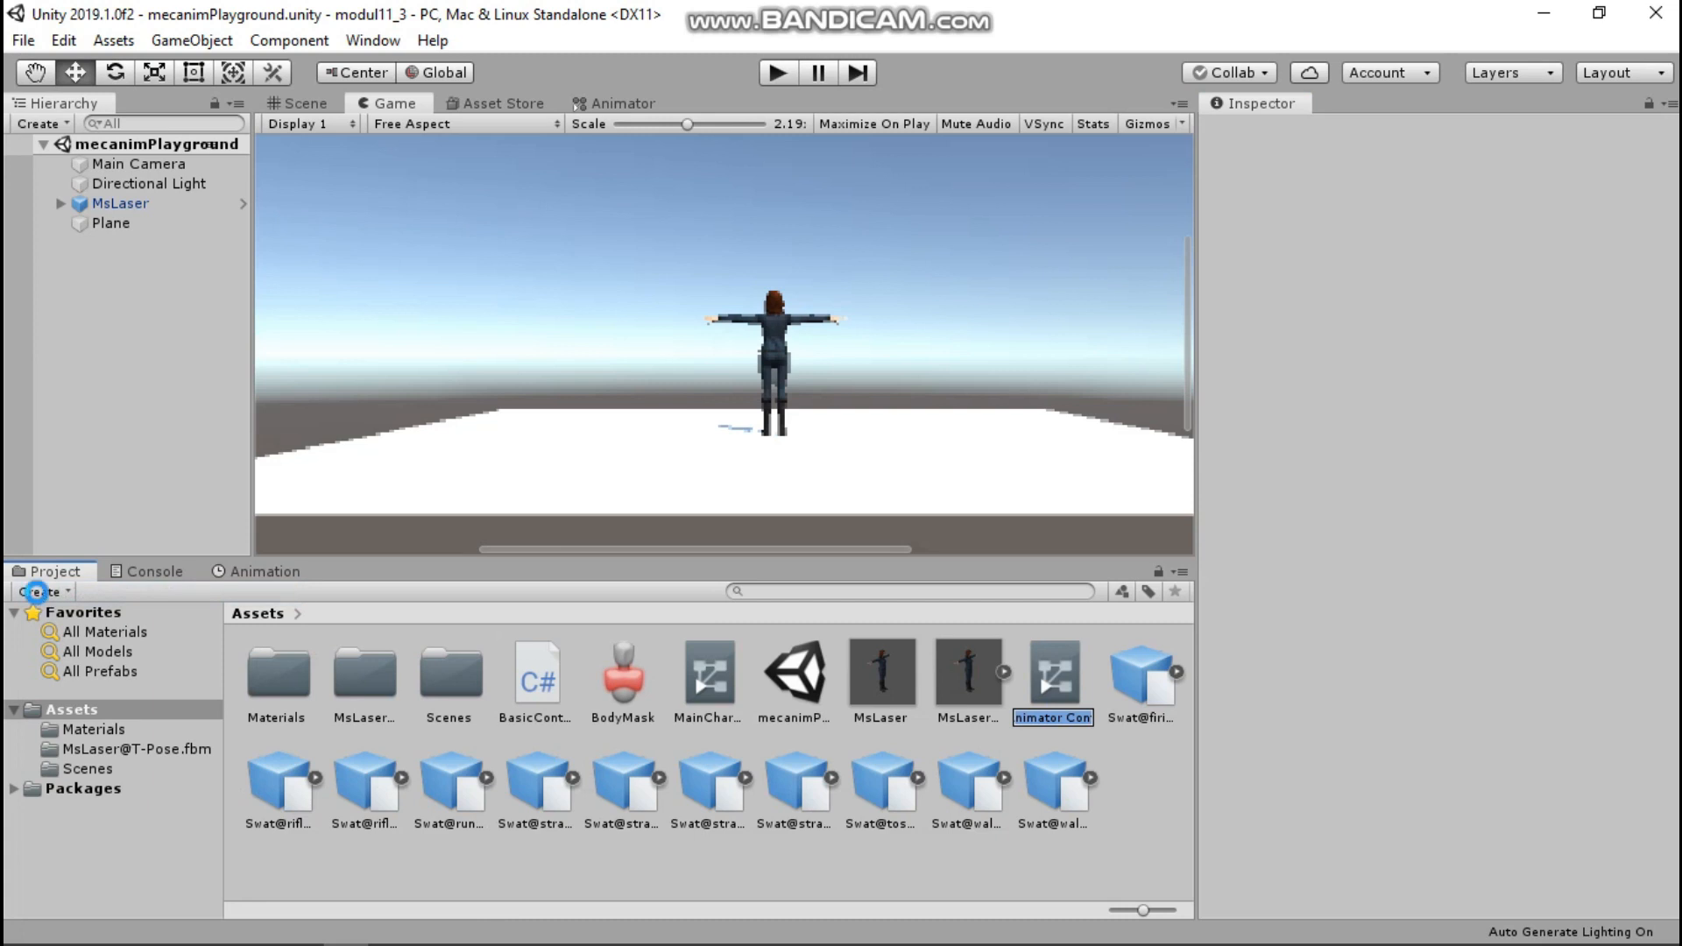
click(37, 593)
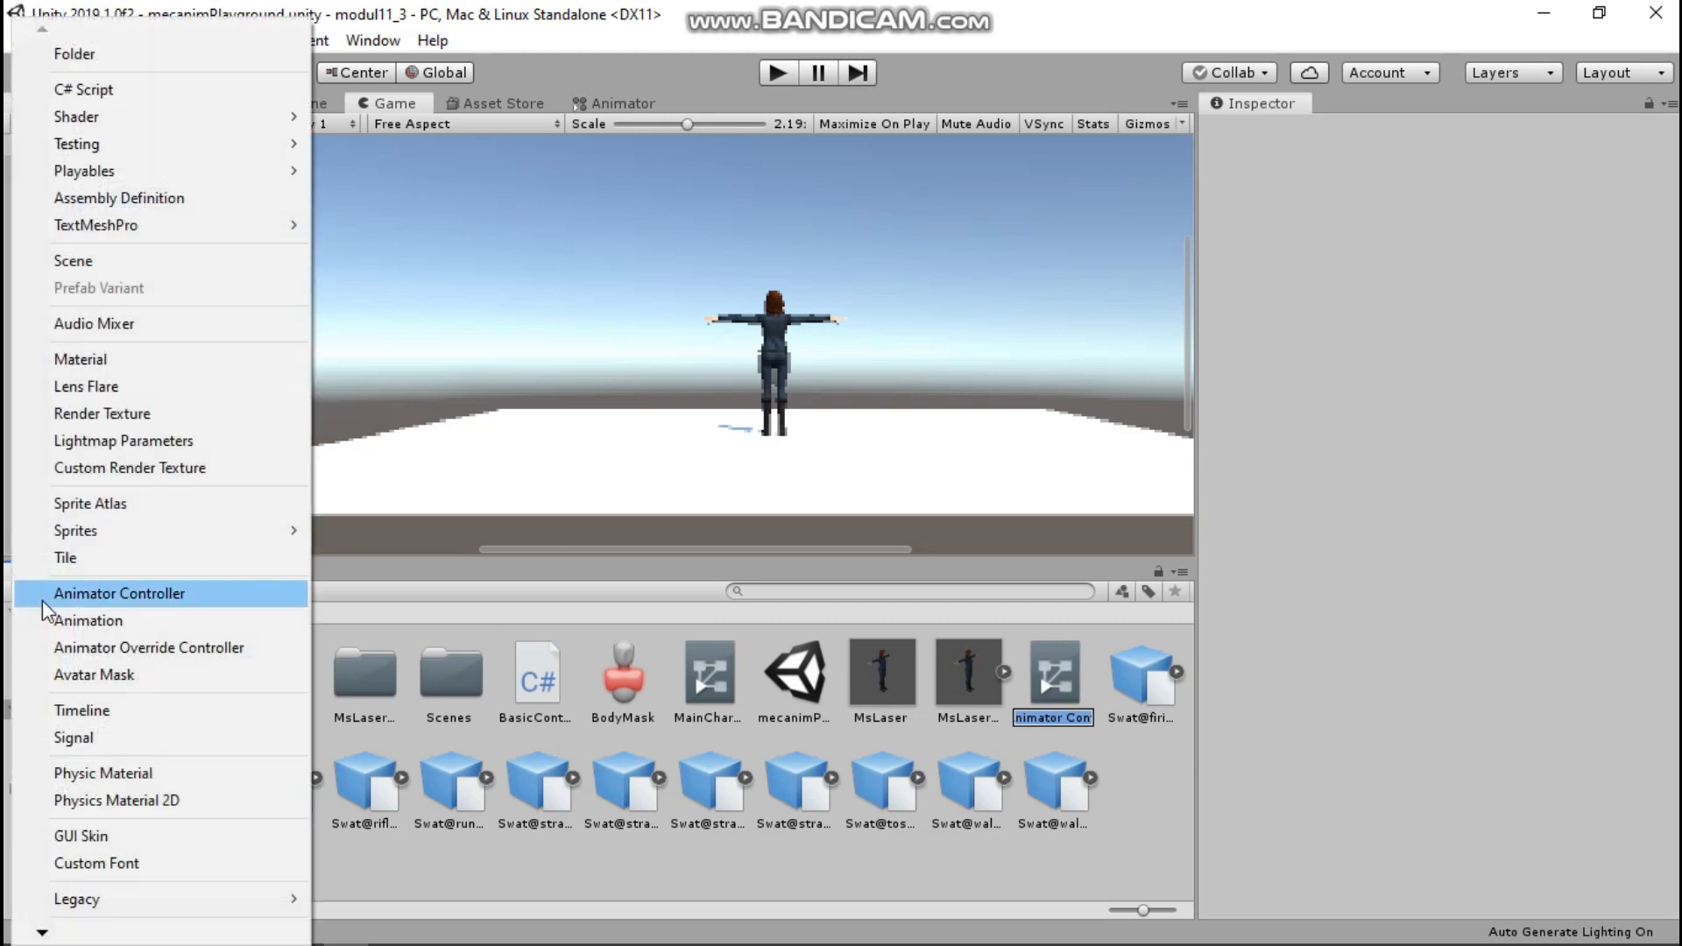
- Open BodyMask's humanoid body diagram and include the head and both arms in the mask
click(612, 671)
click(613, 671)
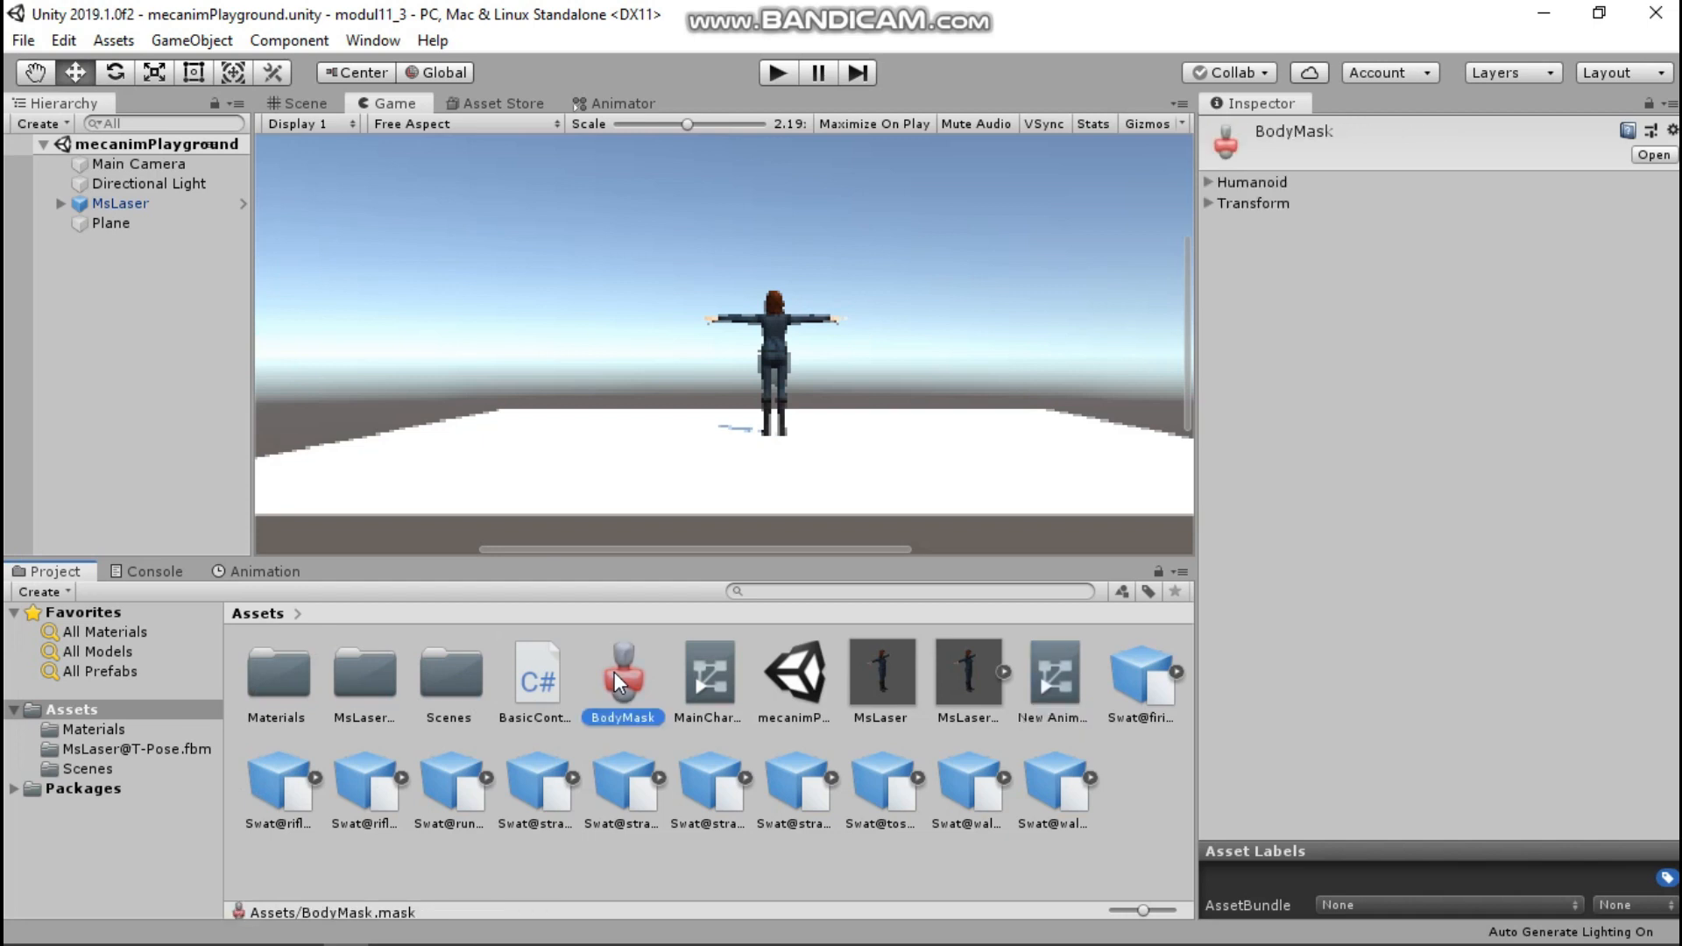
click(1210, 181)
click(1434, 302)
click(1458, 242)
click(1493, 291)
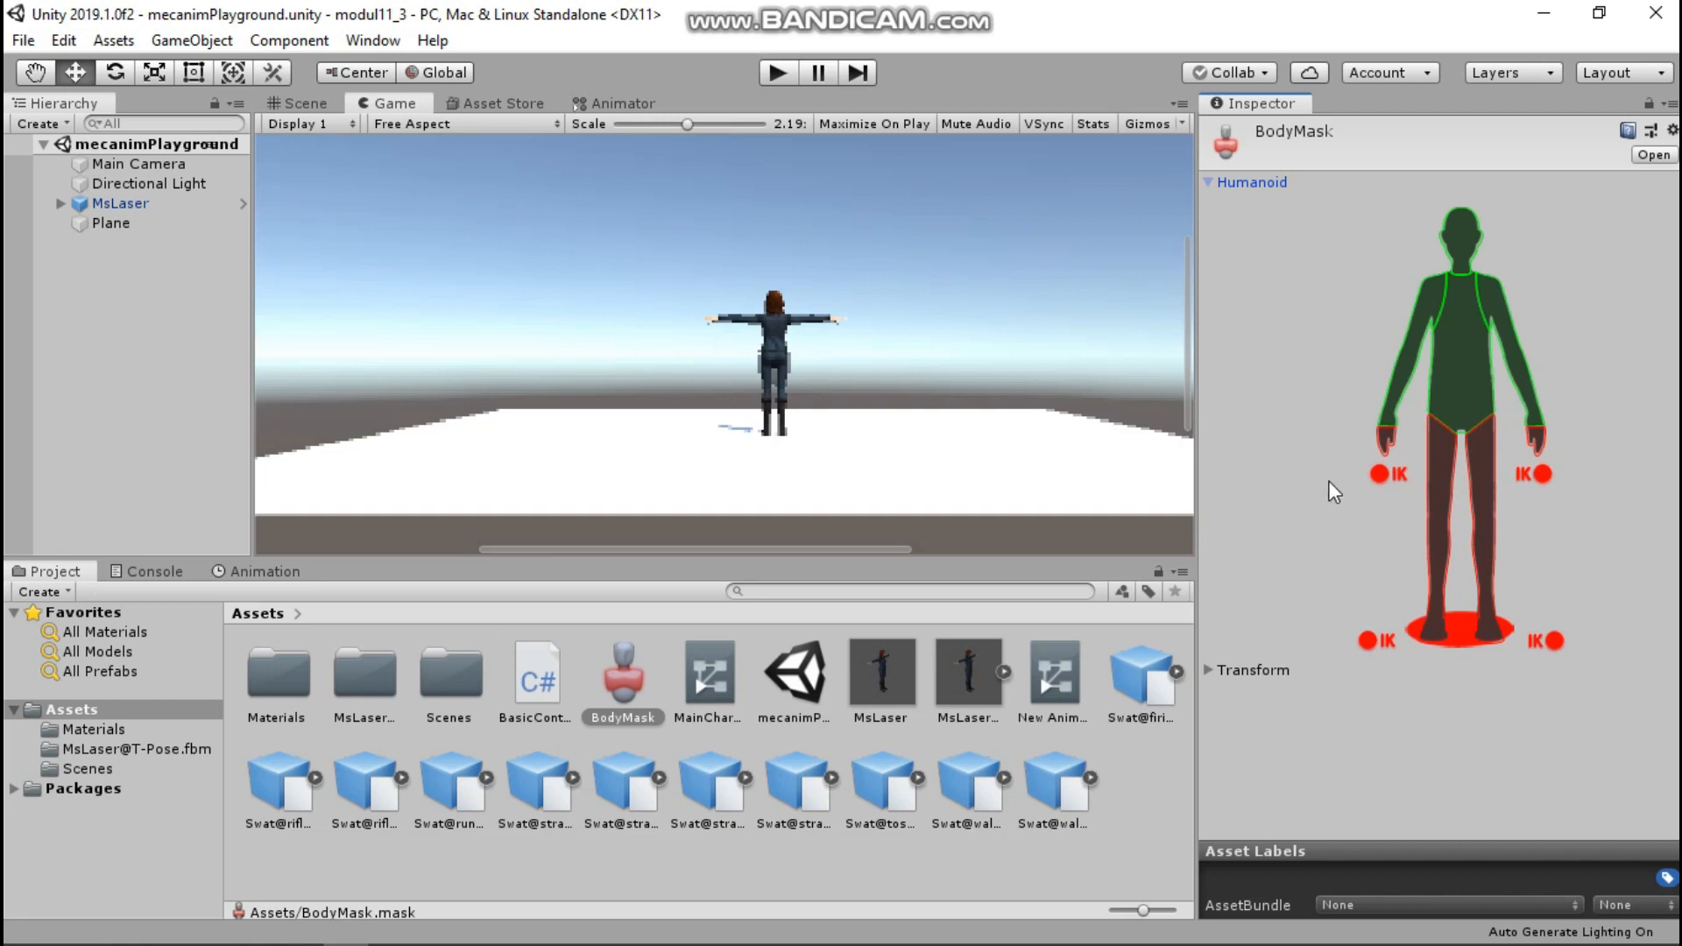
- Open the MainCharacter animator controller and bring up its UpperBody layer
click(1453, 443)
click(1478, 448)
double_click(723, 681)
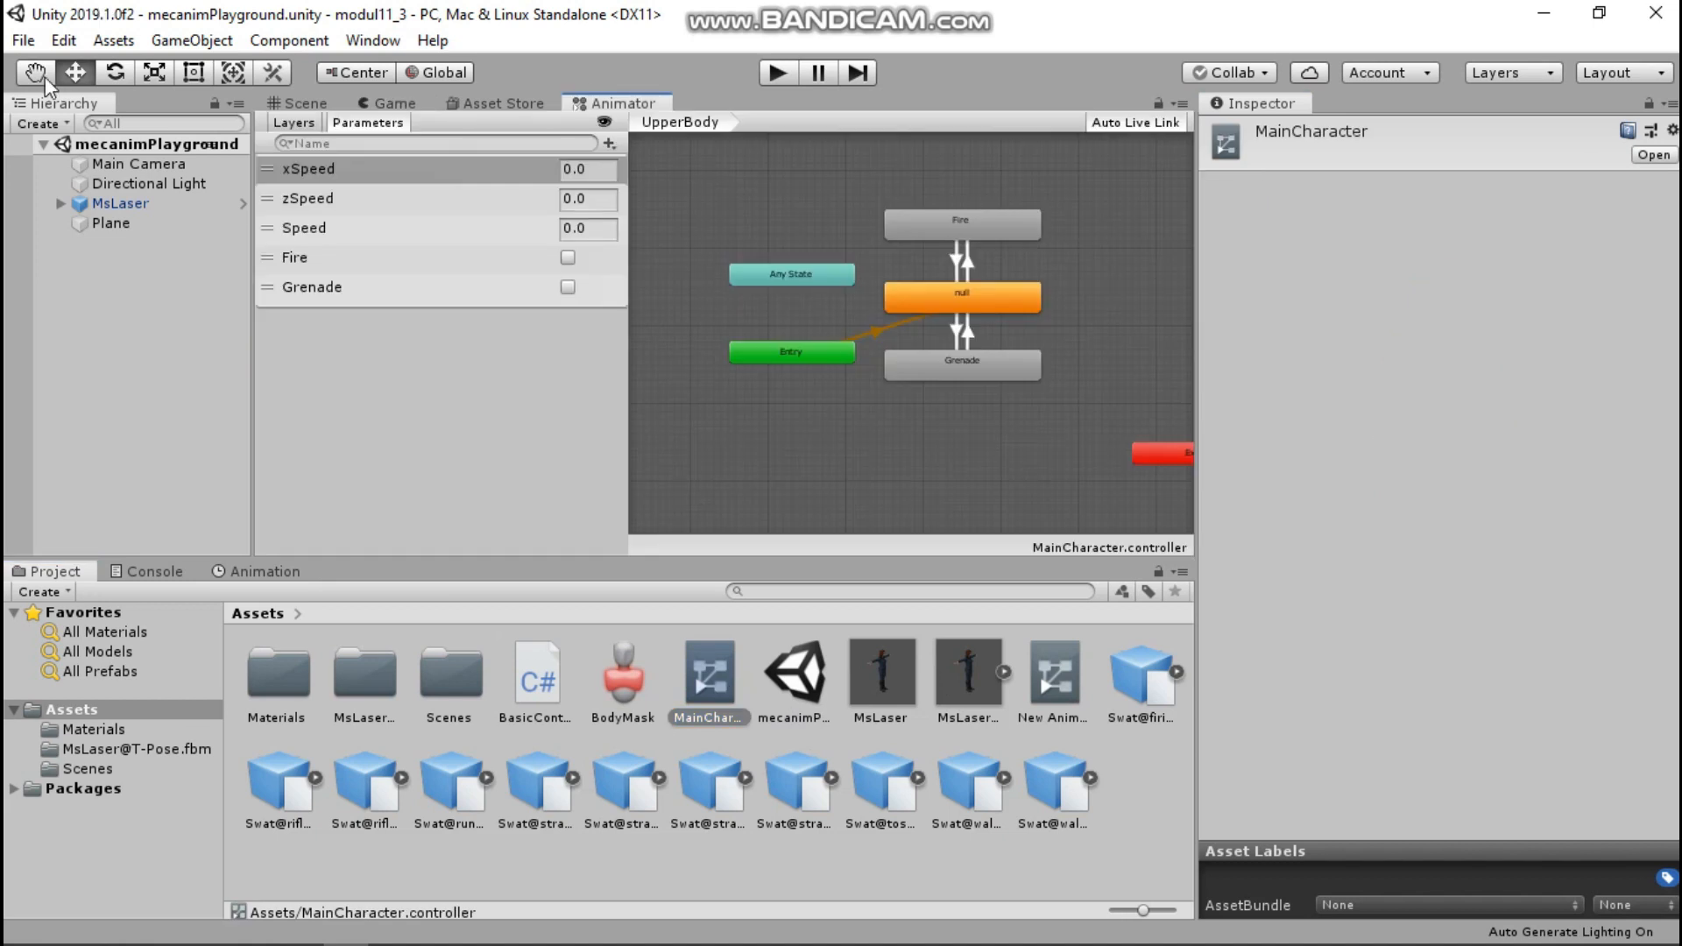
click(294, 124)
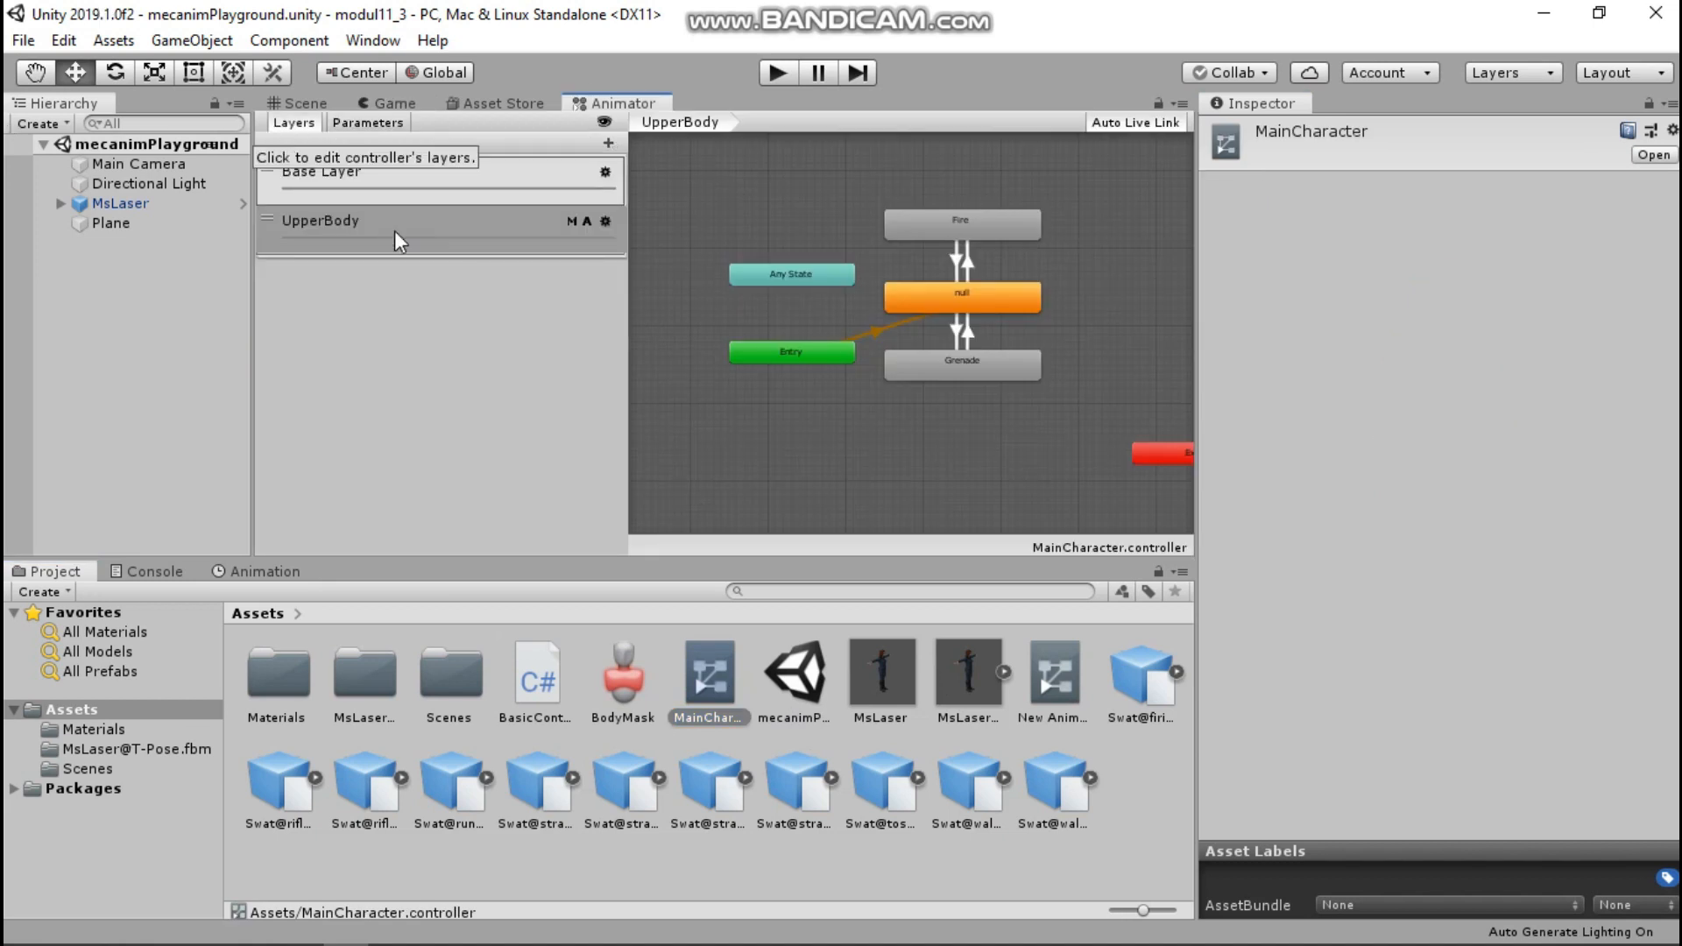
click(360, 227)
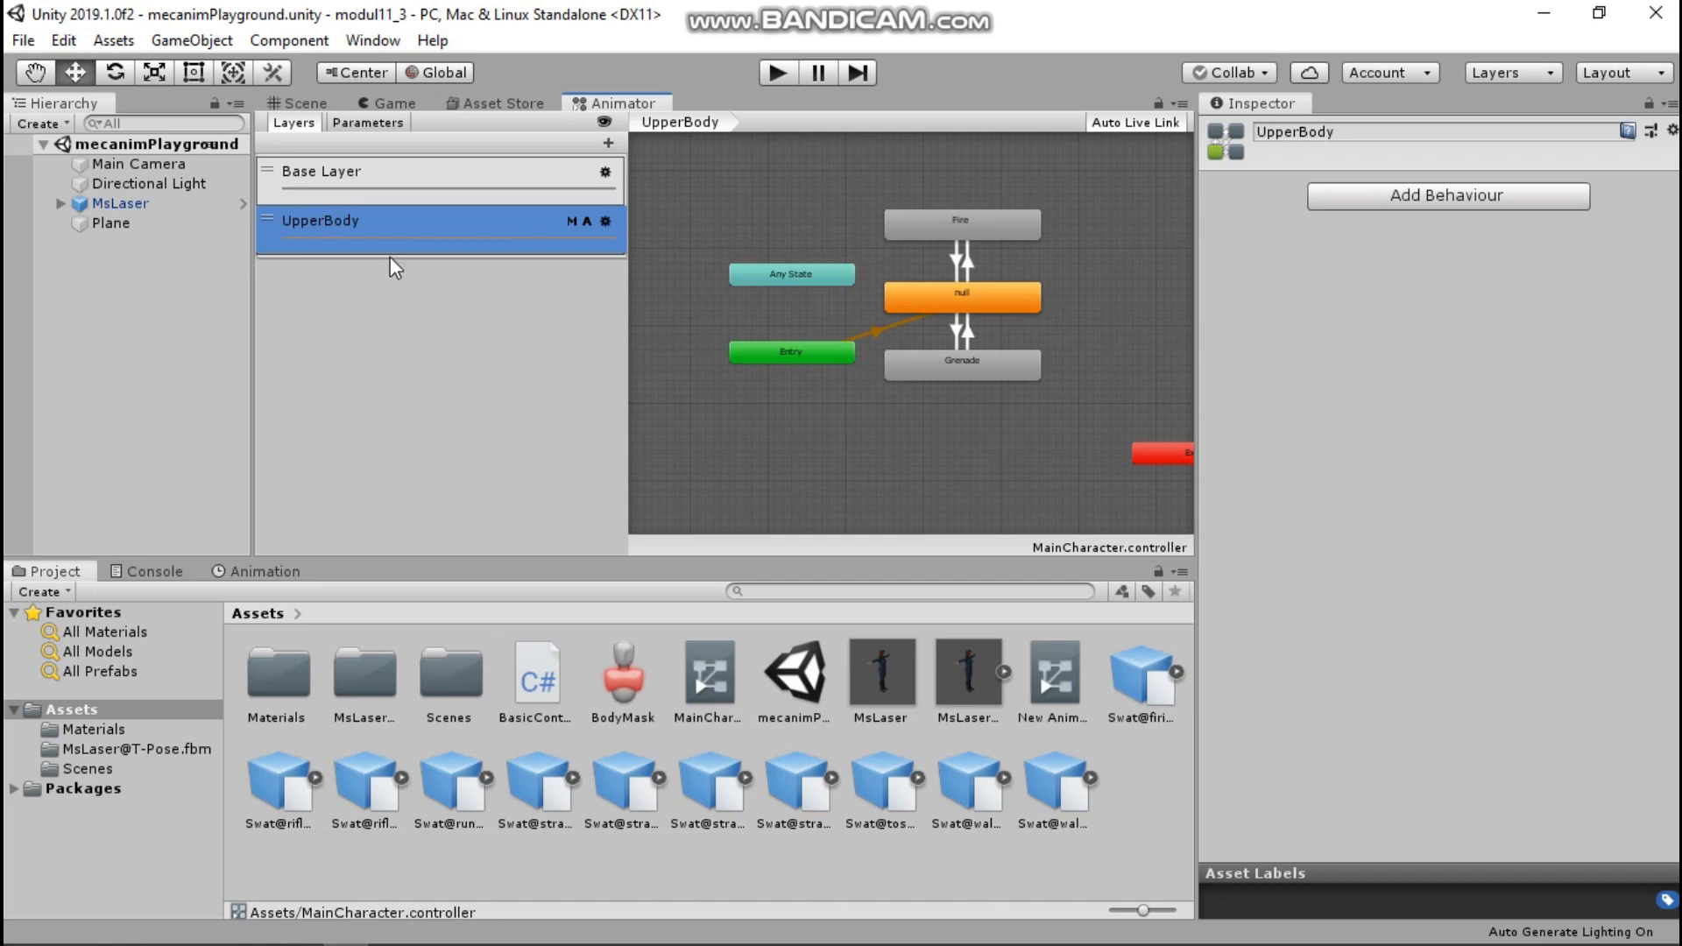
- Inspect the Fire state's settings on the UpperBody layer and the controller's Fire and Grenade parameters
click(983, 222)
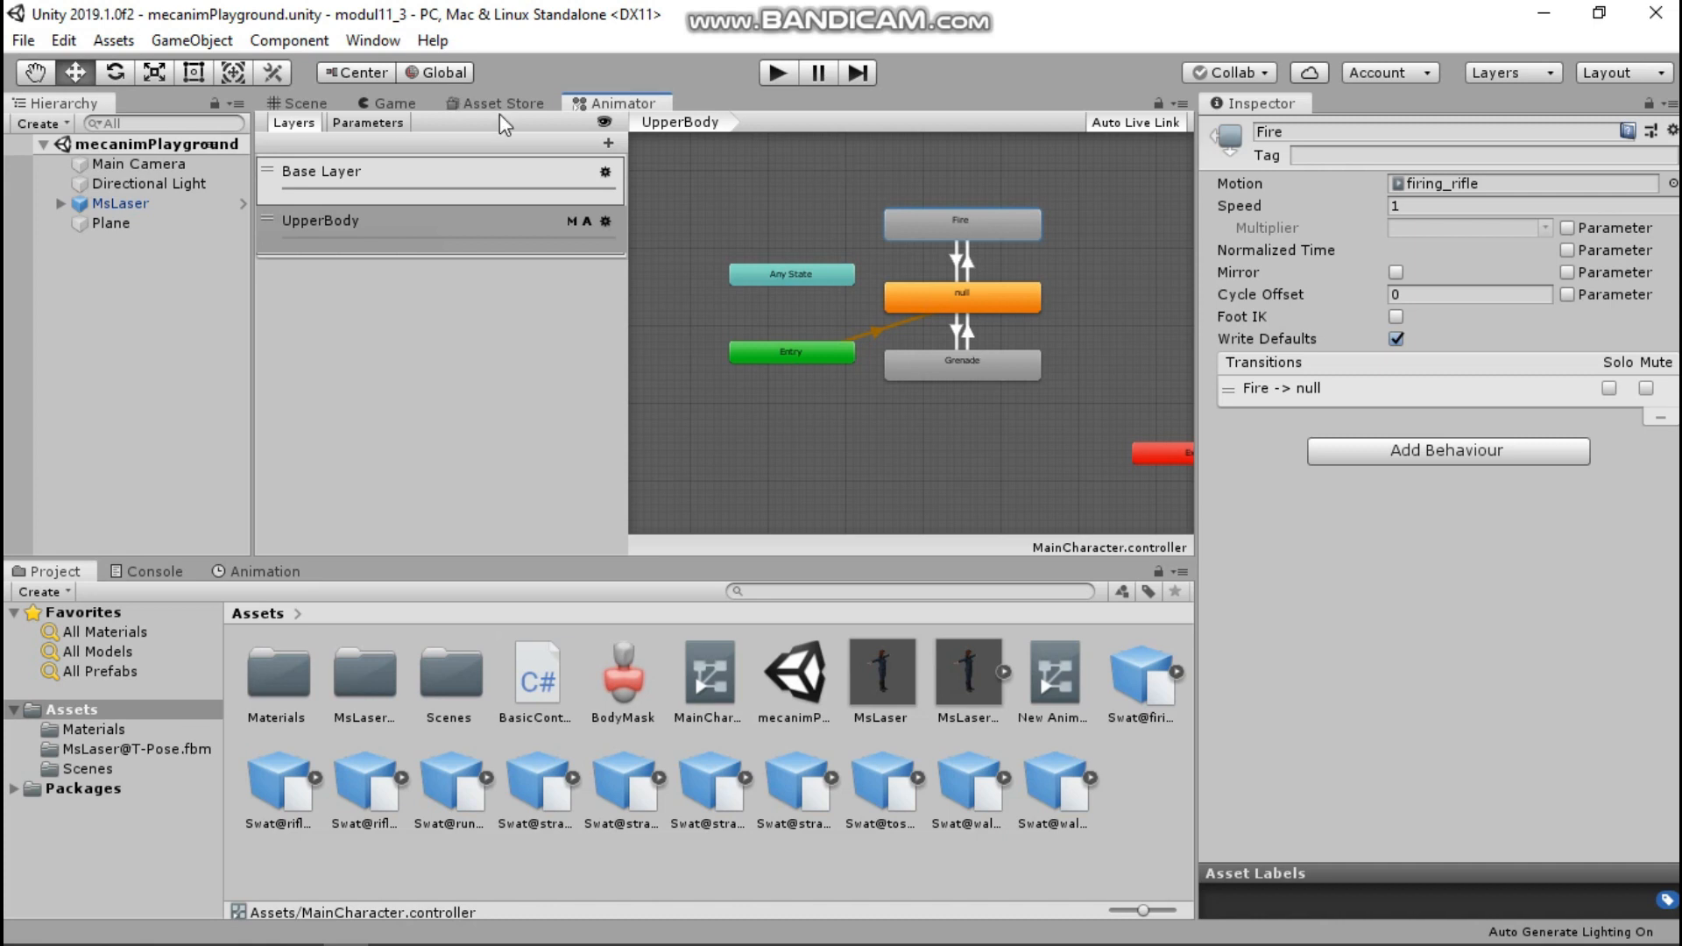
click(355, 126)
click(325, 266)
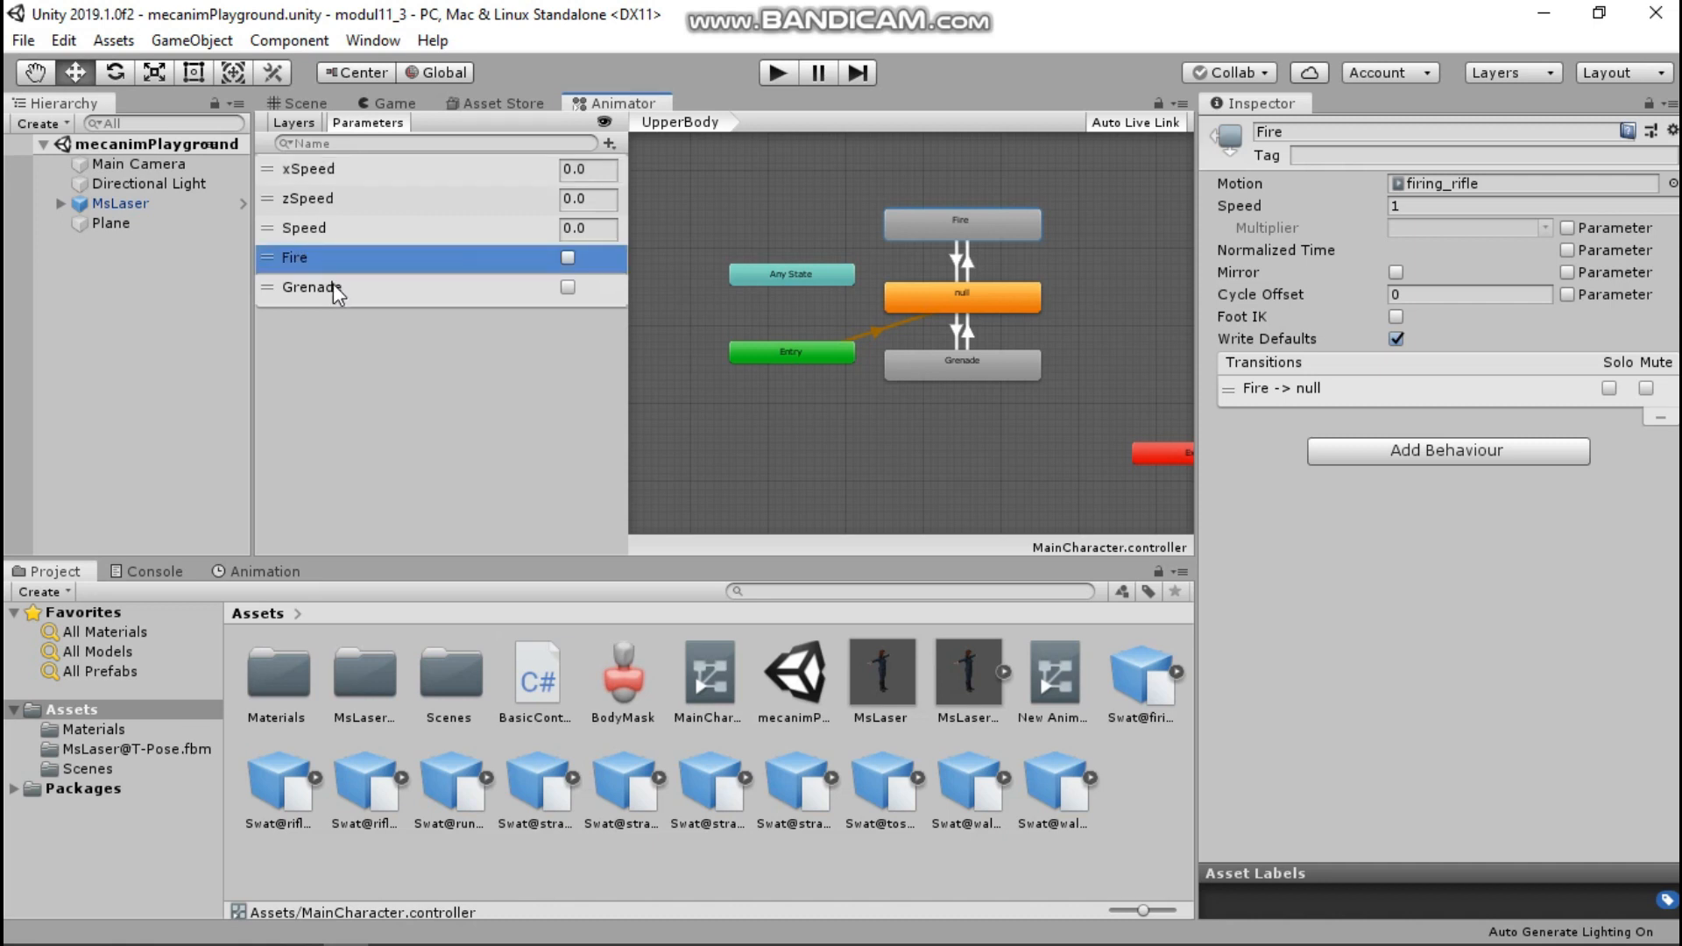
click(334, 282)
click(340, 266)
- Look over the animation clips selectable as the Fire state's motion, leaving firing_rifle assigned
click(1673, 183)
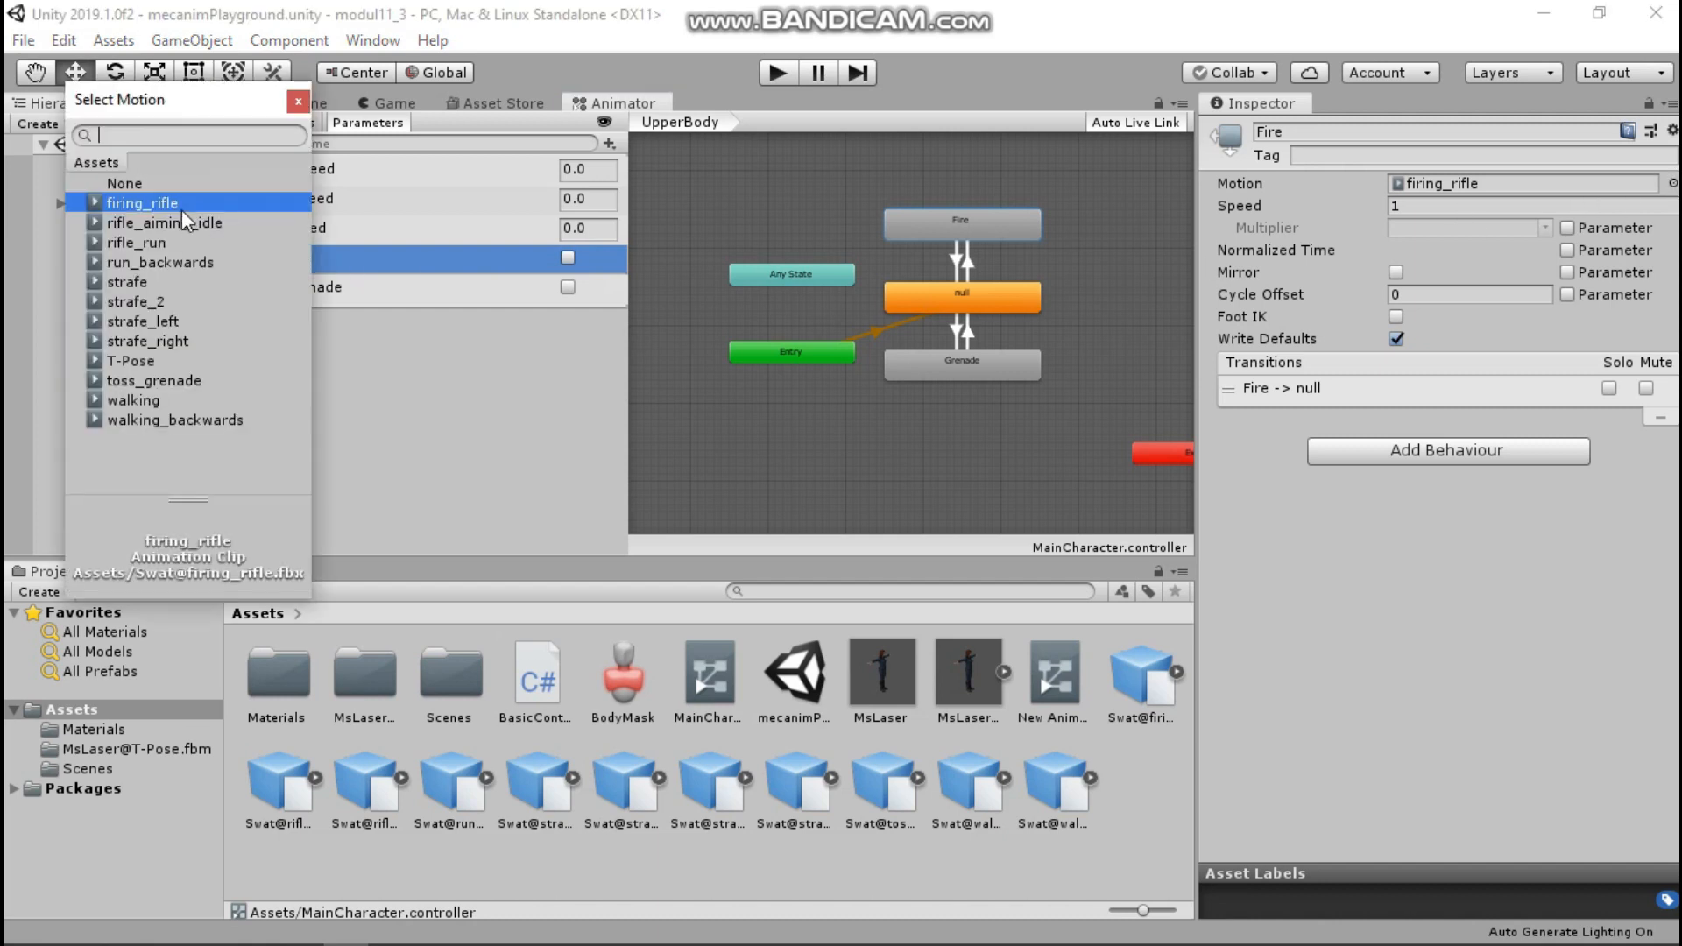
click(298, 101)
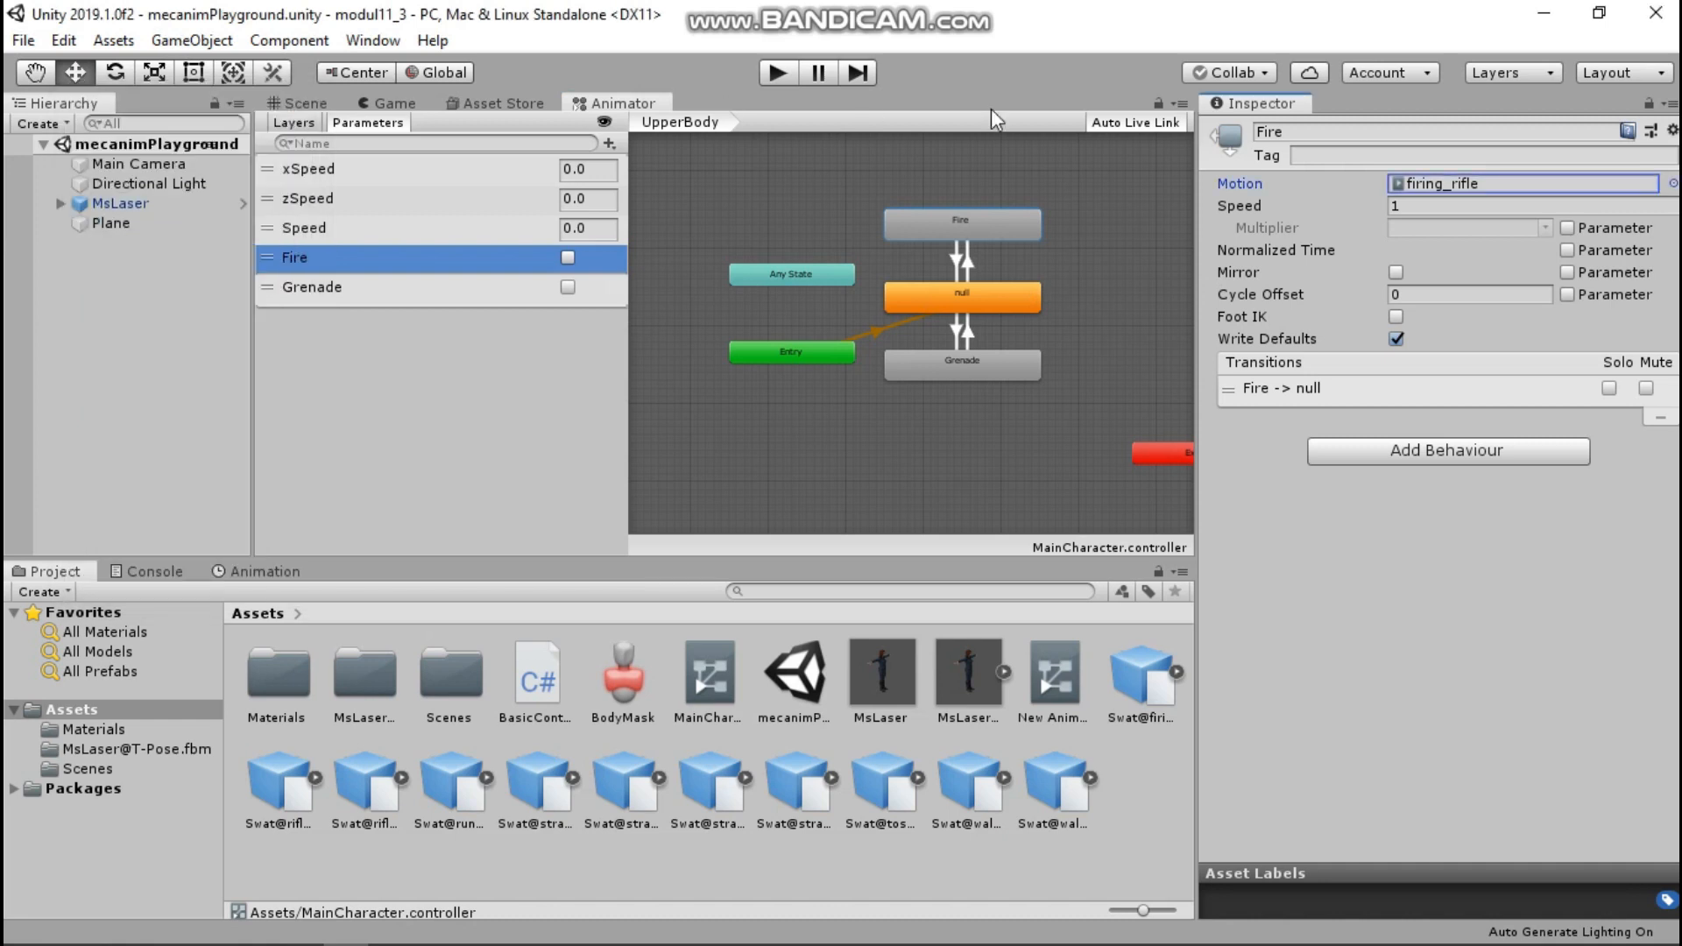
click(487, 289)
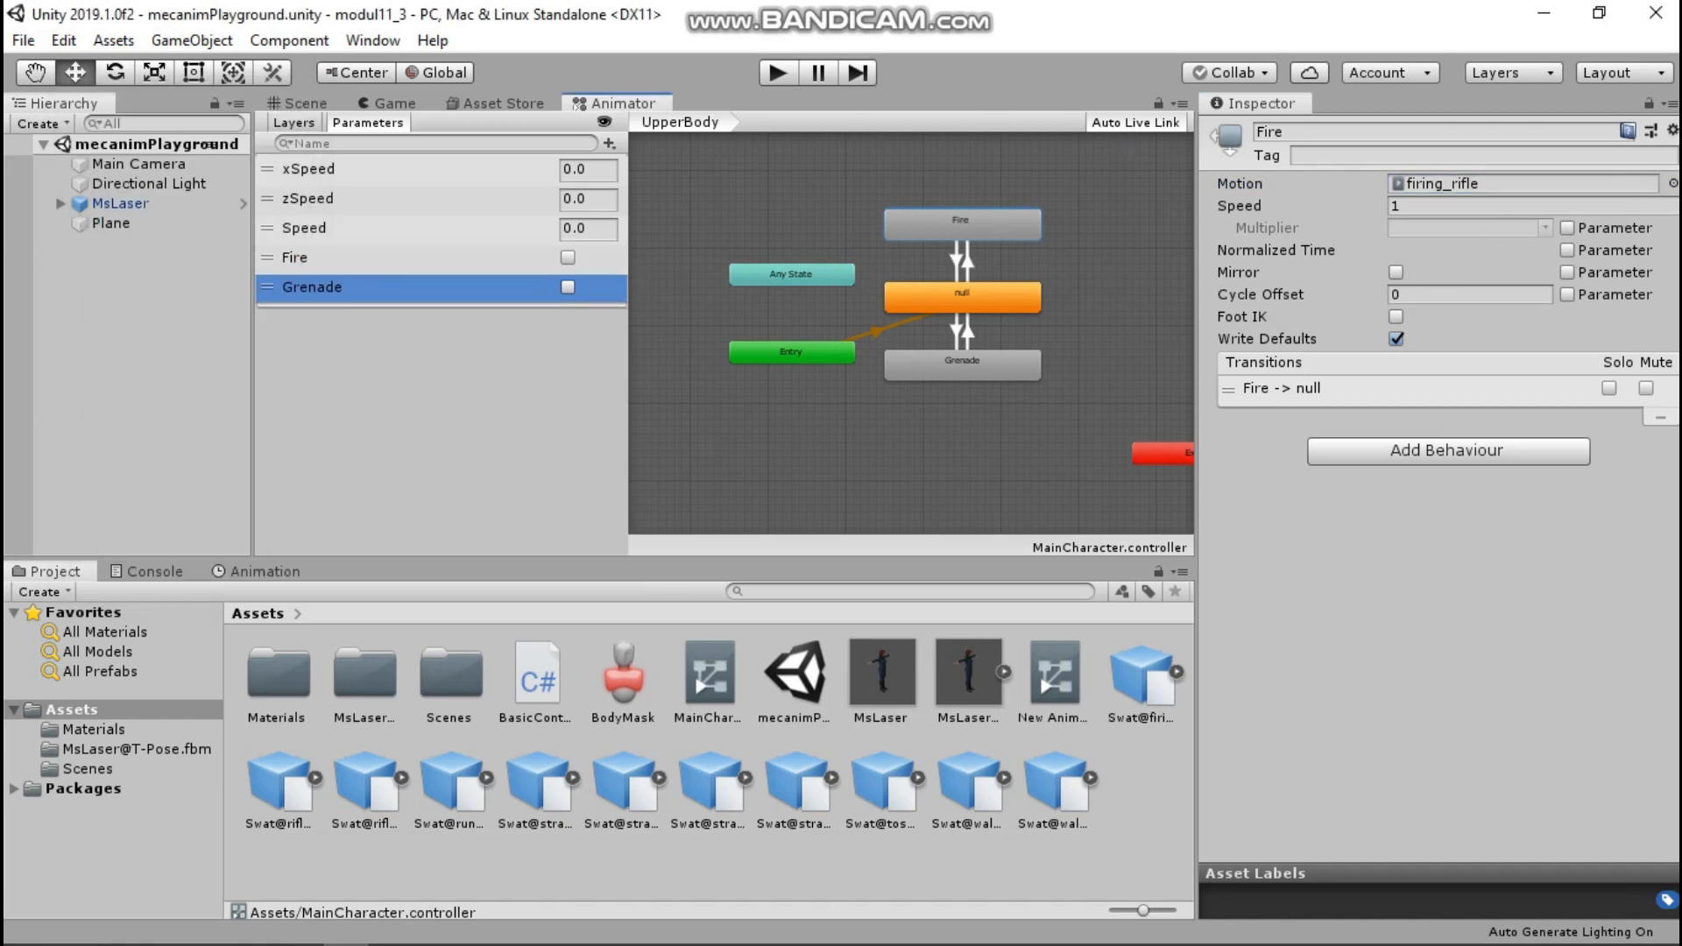
click(1673, 184)
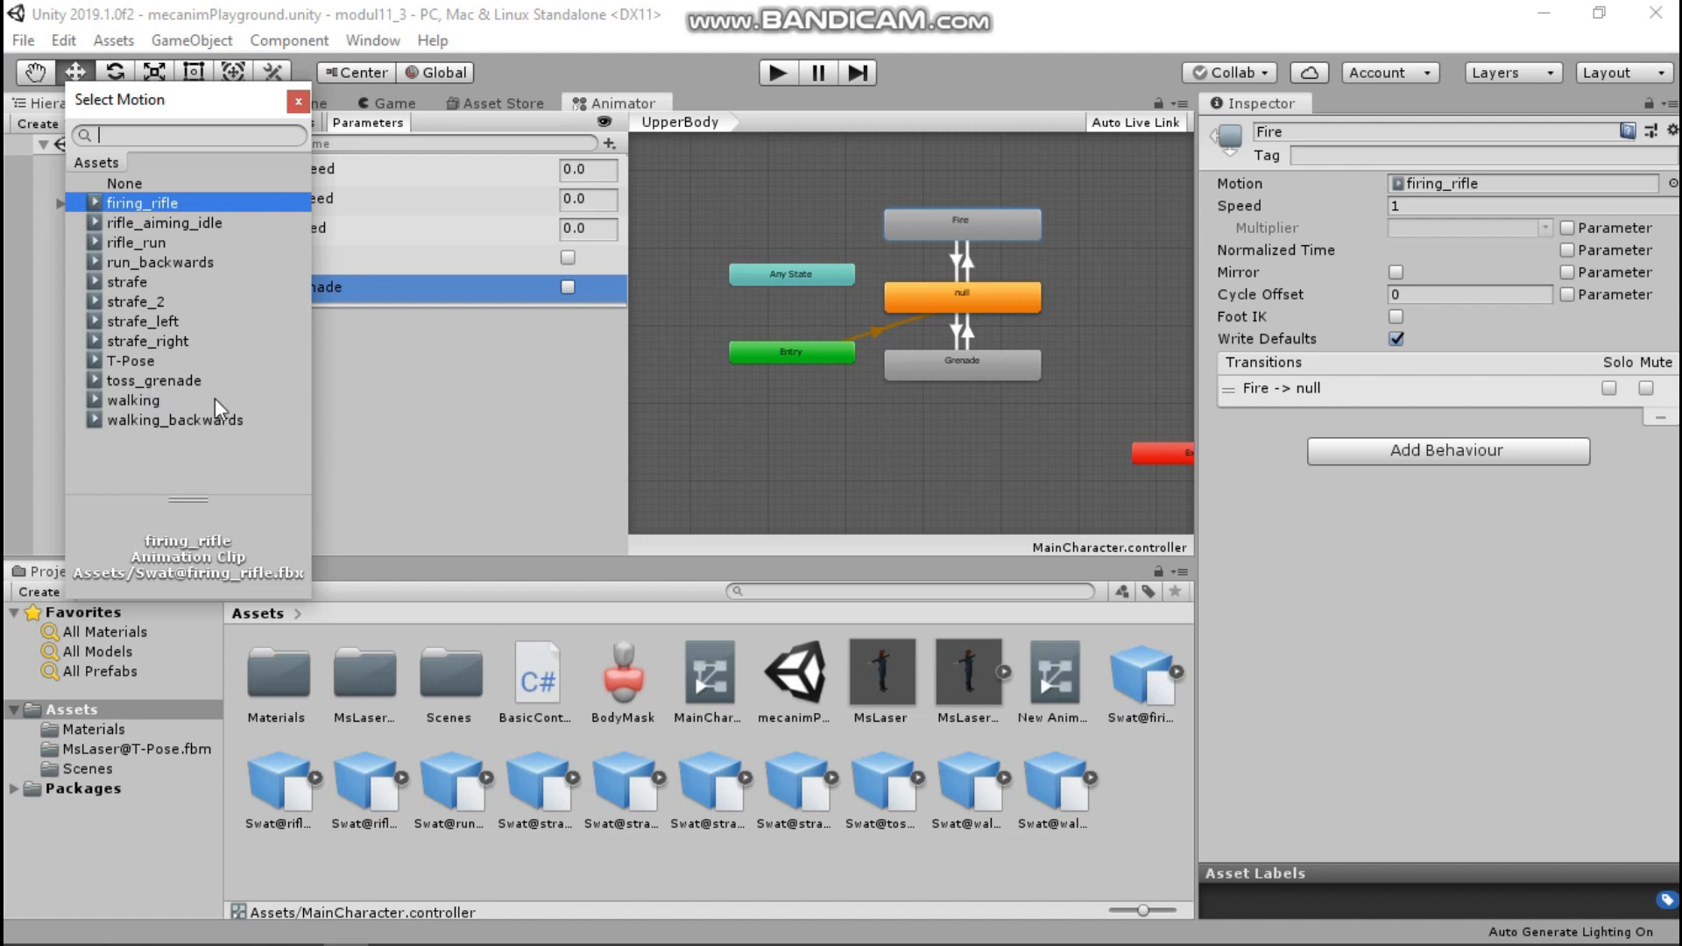
click(424, 447)
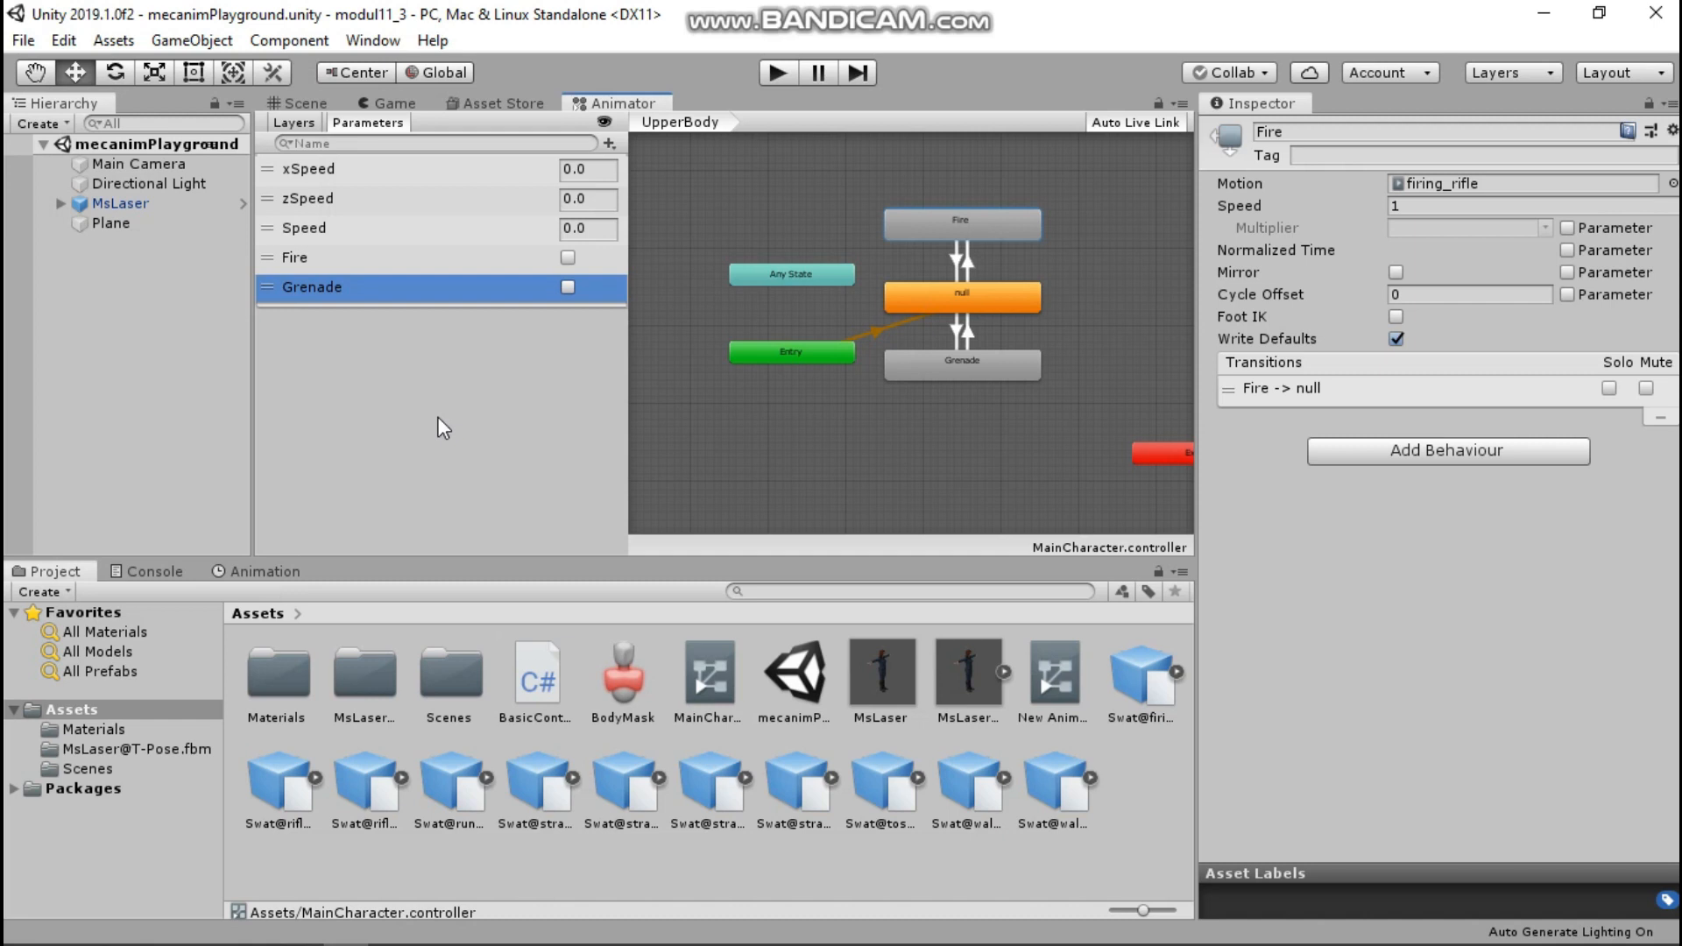
- Look at the Fire state and the null state's Make Transition option without creating a transition
click(960, 221)
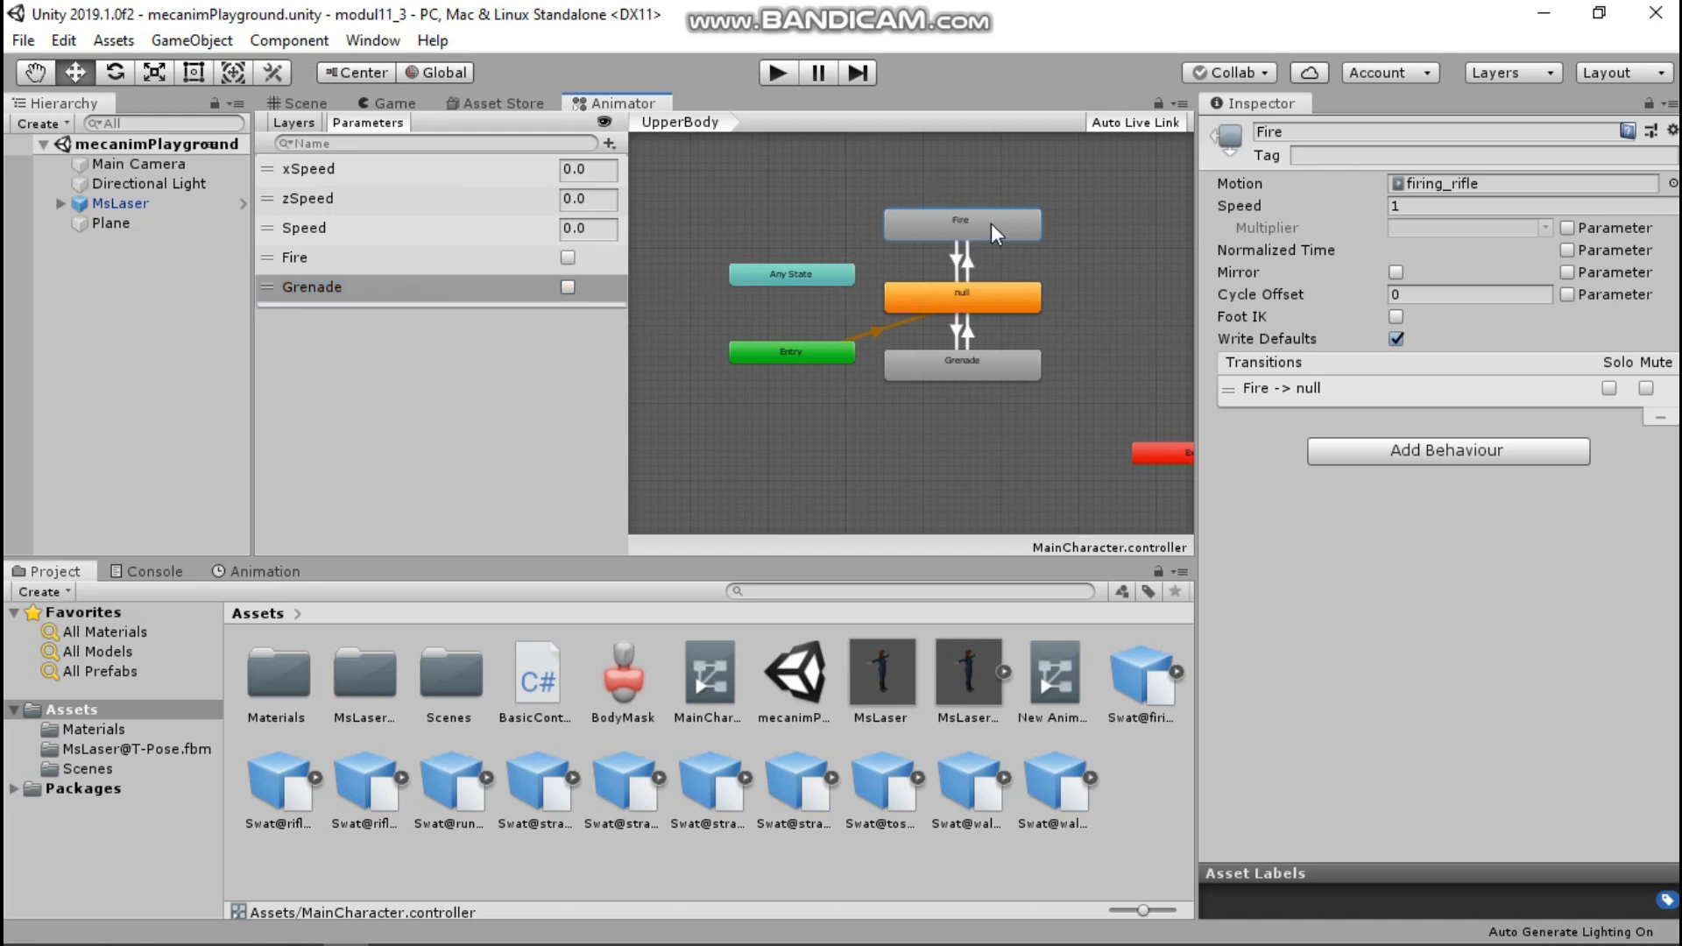
scroll(997, 261, up, 3)
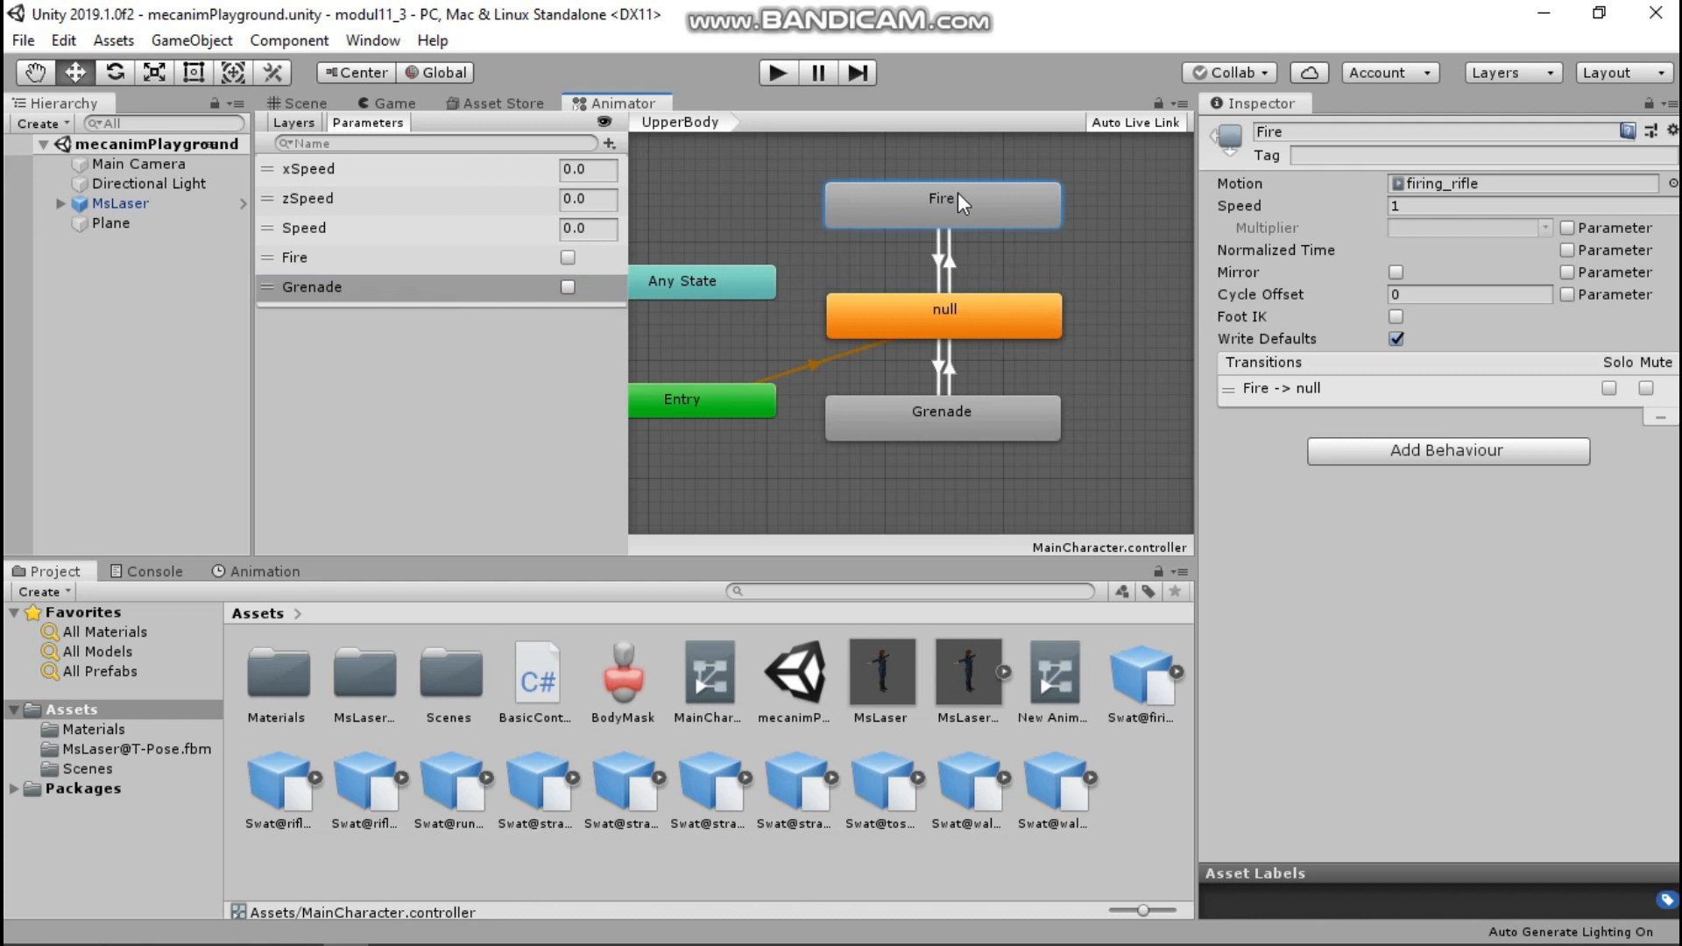
right_click(995, 304)
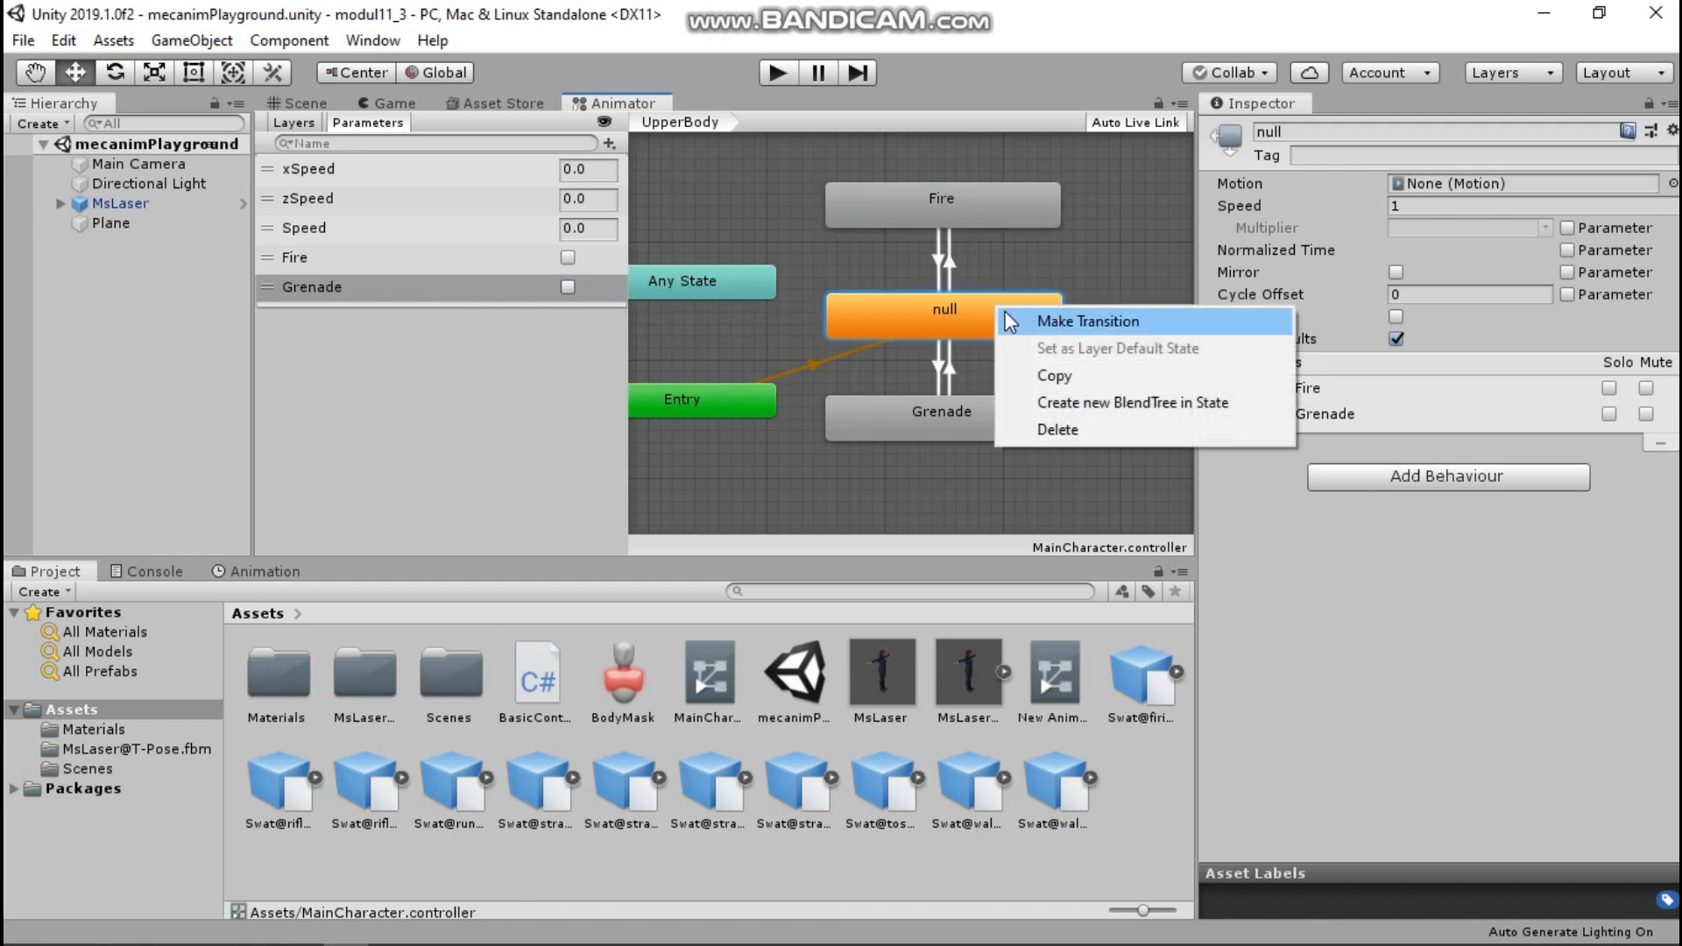
click(954, 320)
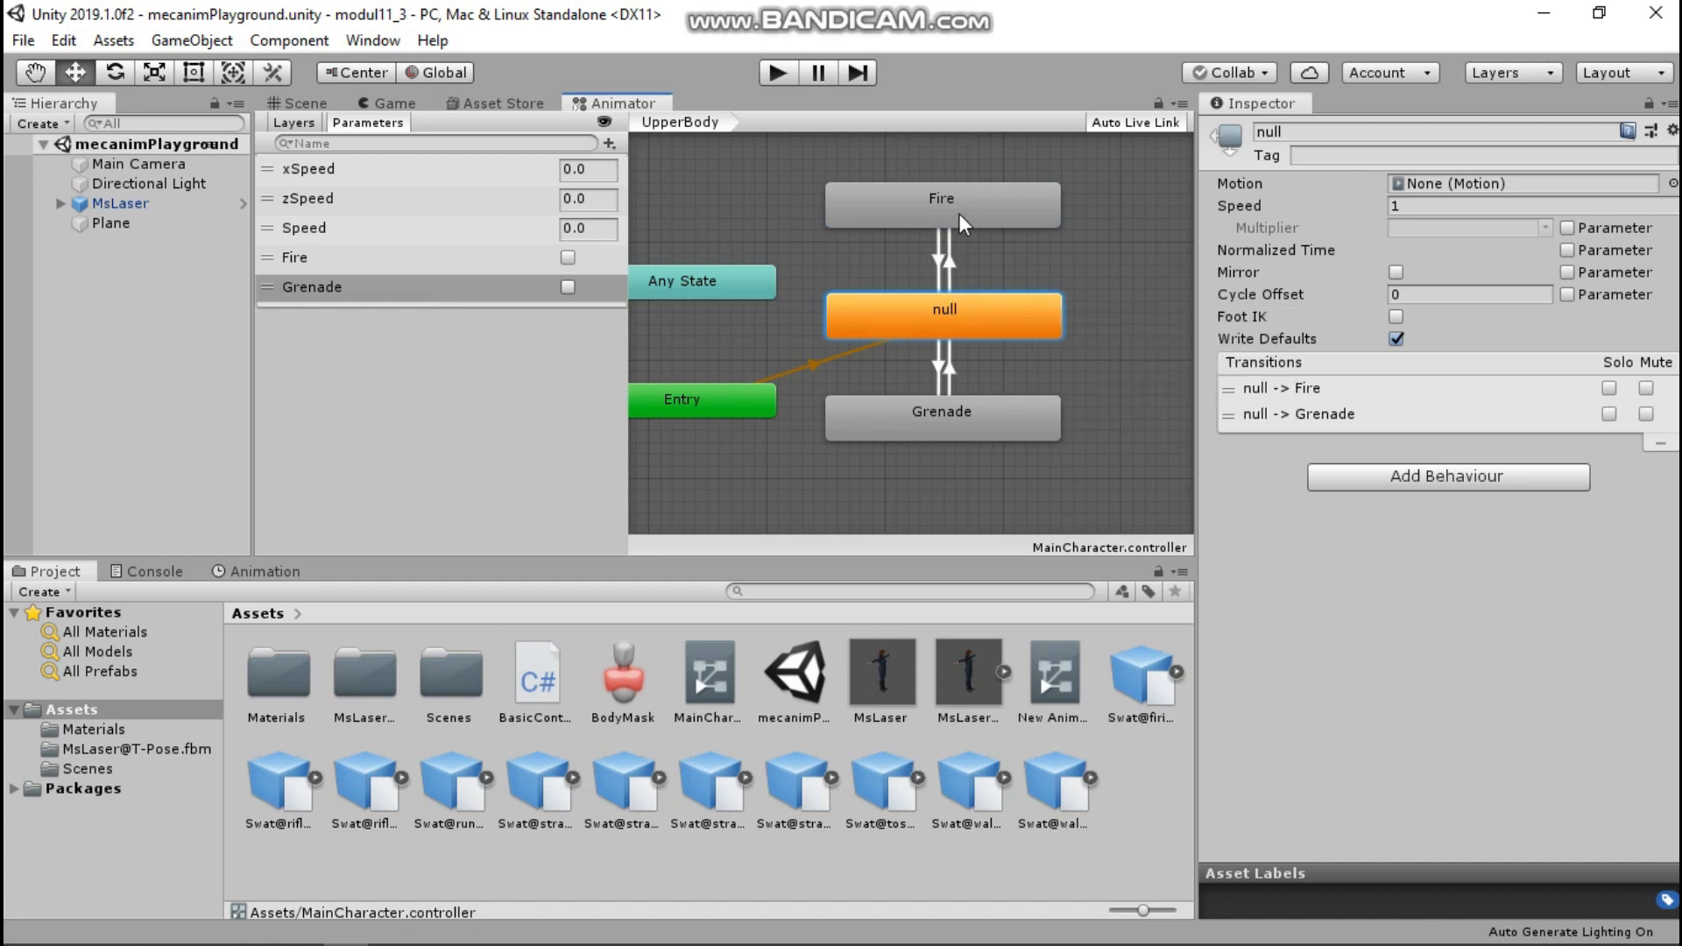
- Examine the null -> Fire transition's condition and the parameters available for it
click(947, 261)
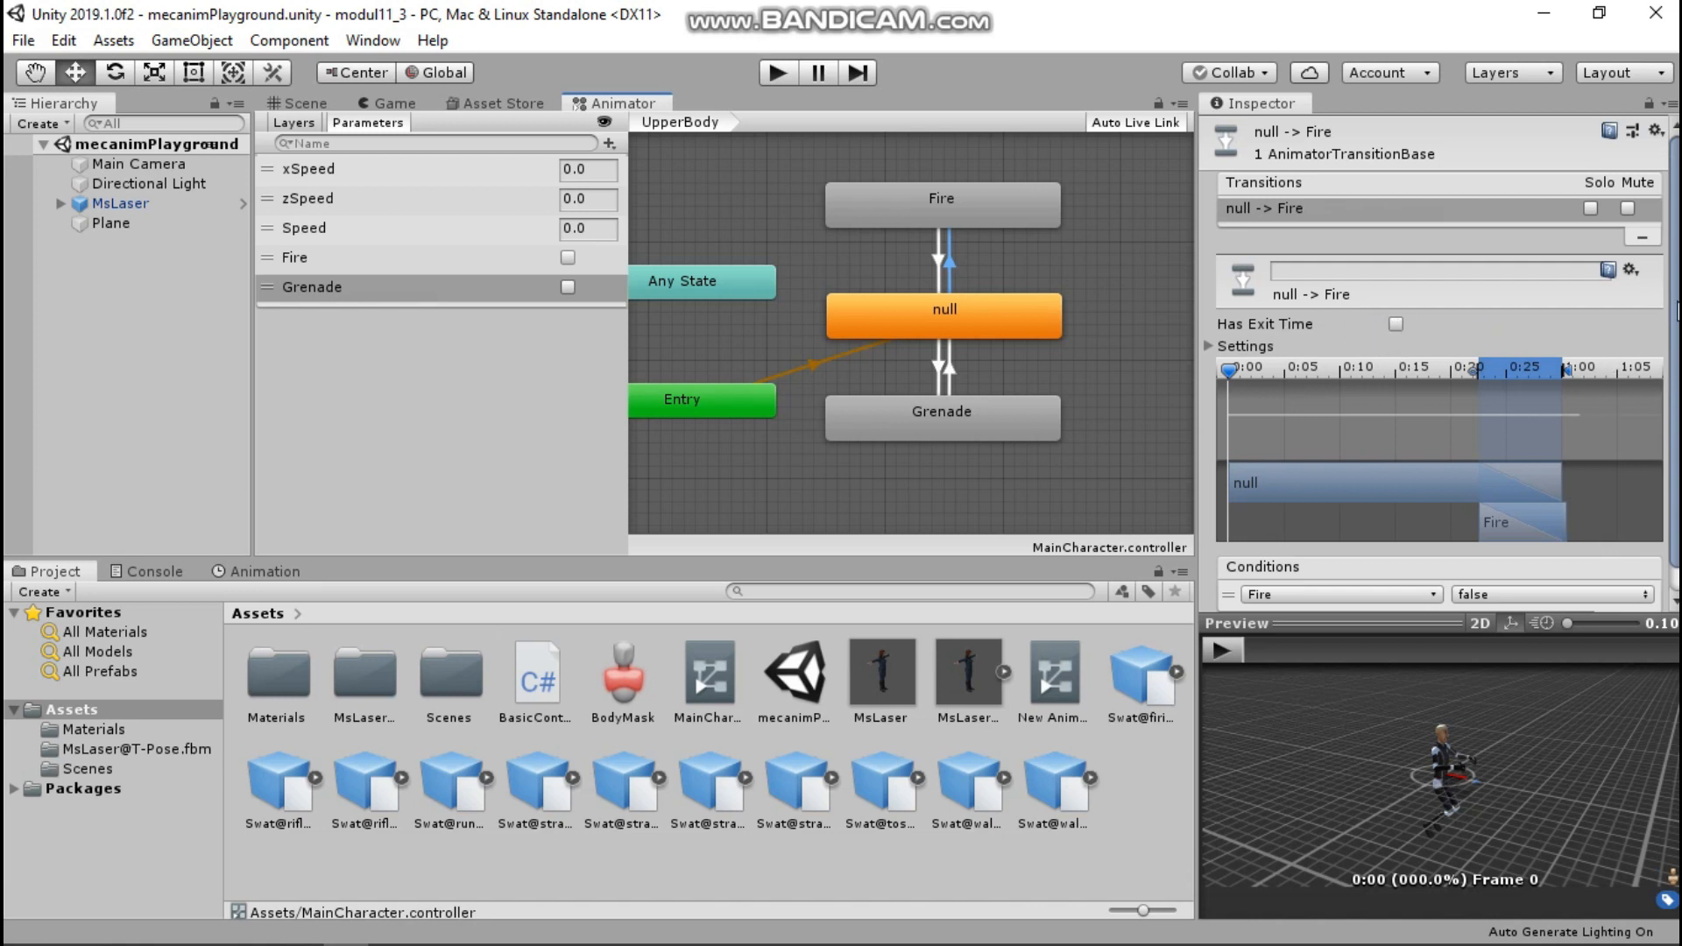
drag(1675, 320, 1675, 347)
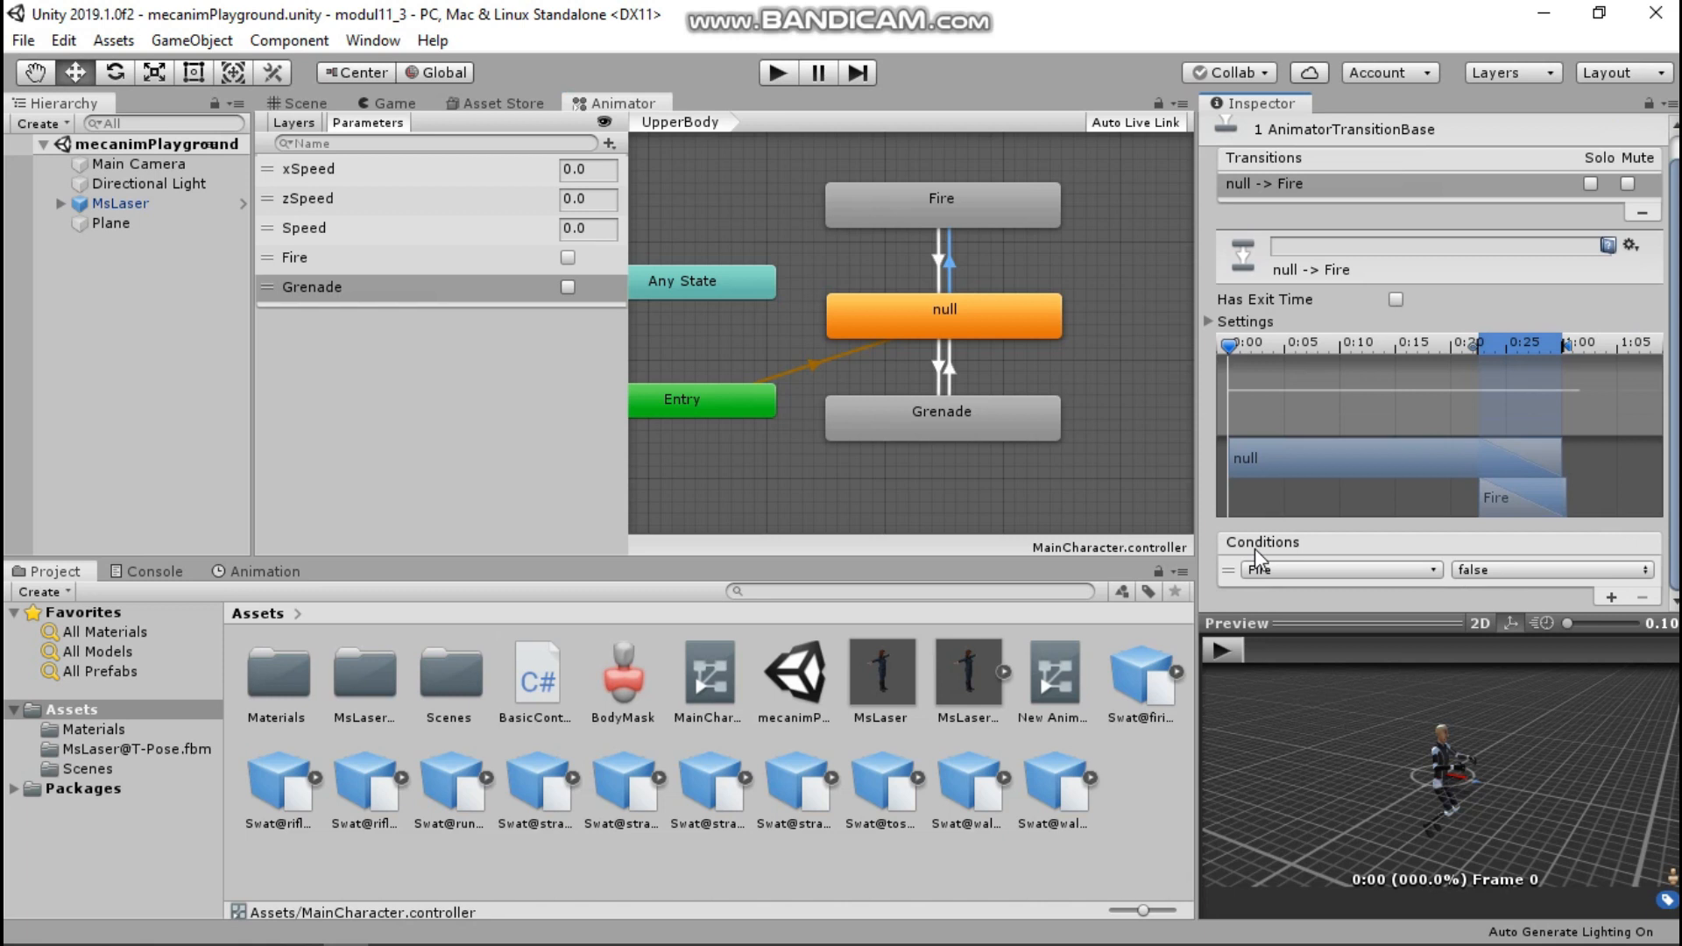
click(1269, 569)
click(1270, 570)
click(1269, 570)
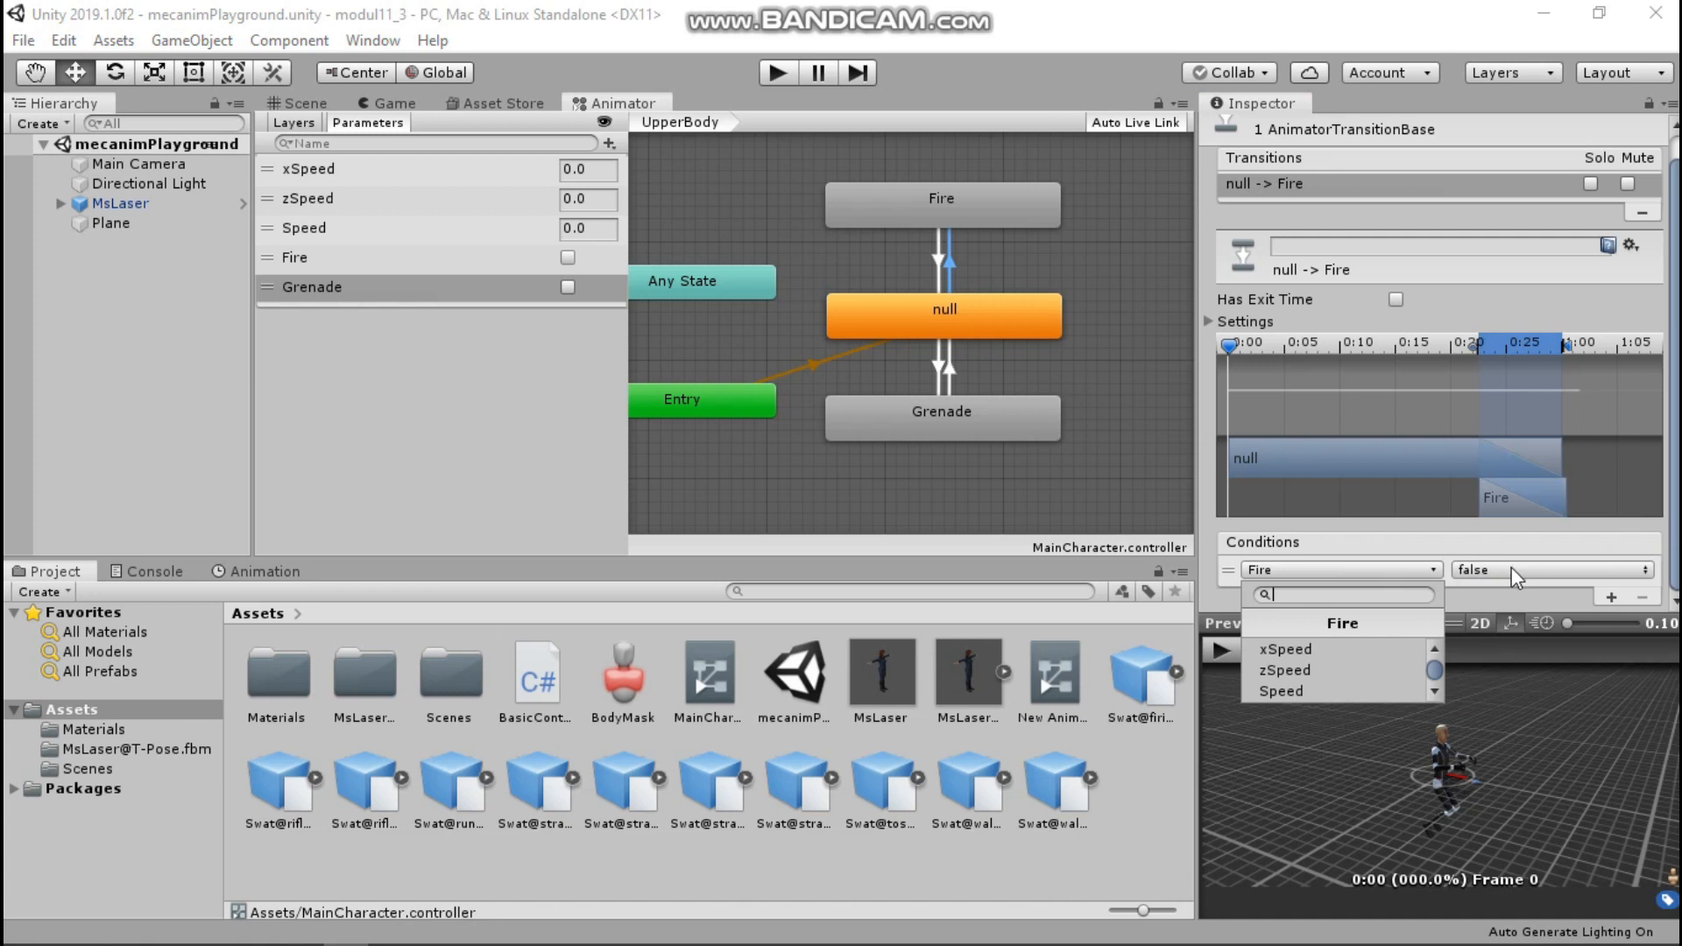
click(1520, 473)
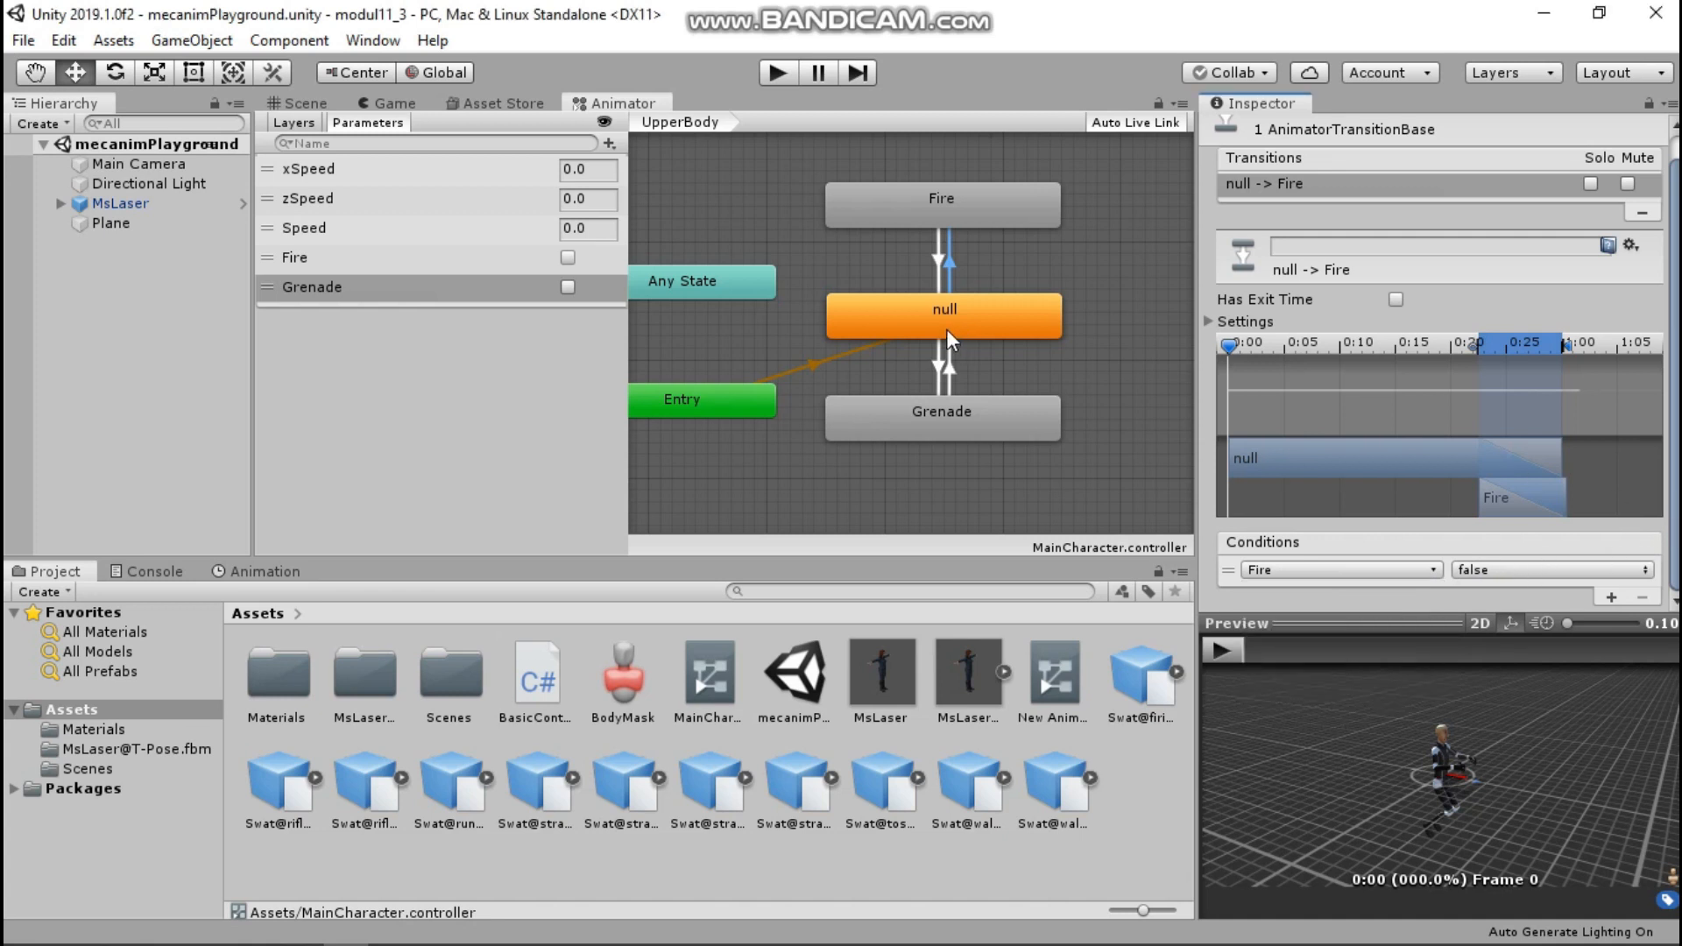
- Examine the Grenade state's motion and the exit time and conditions of the null -> Grenade transition
click(970, 431)
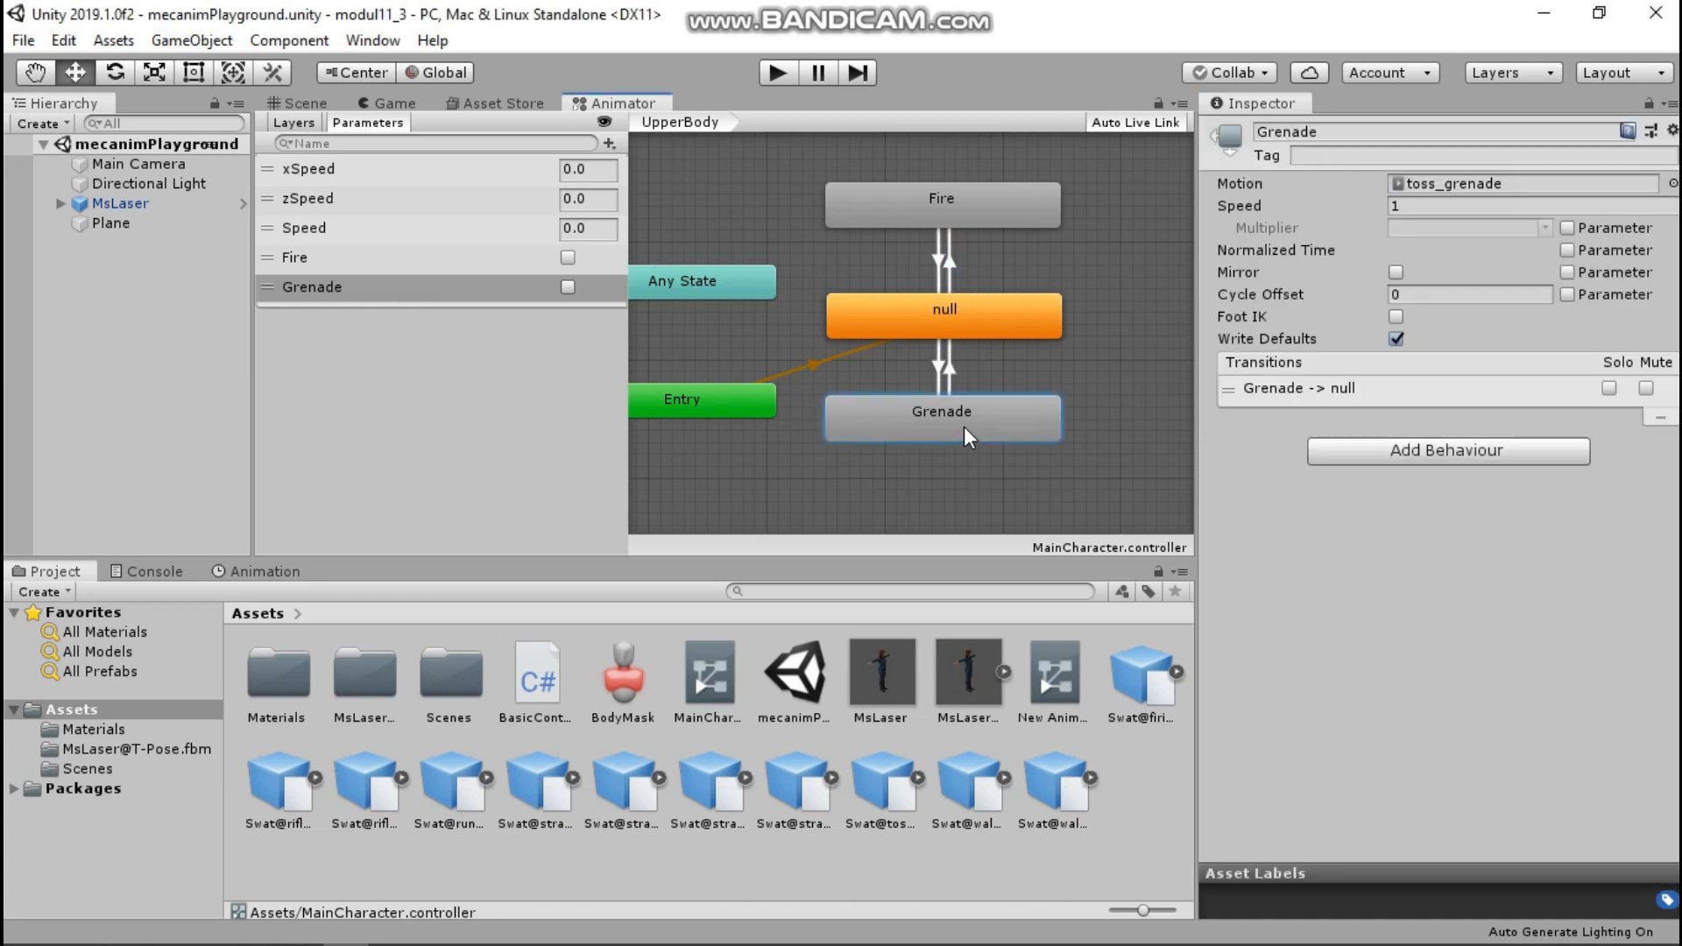
click(945, 321)
click(938, 370)
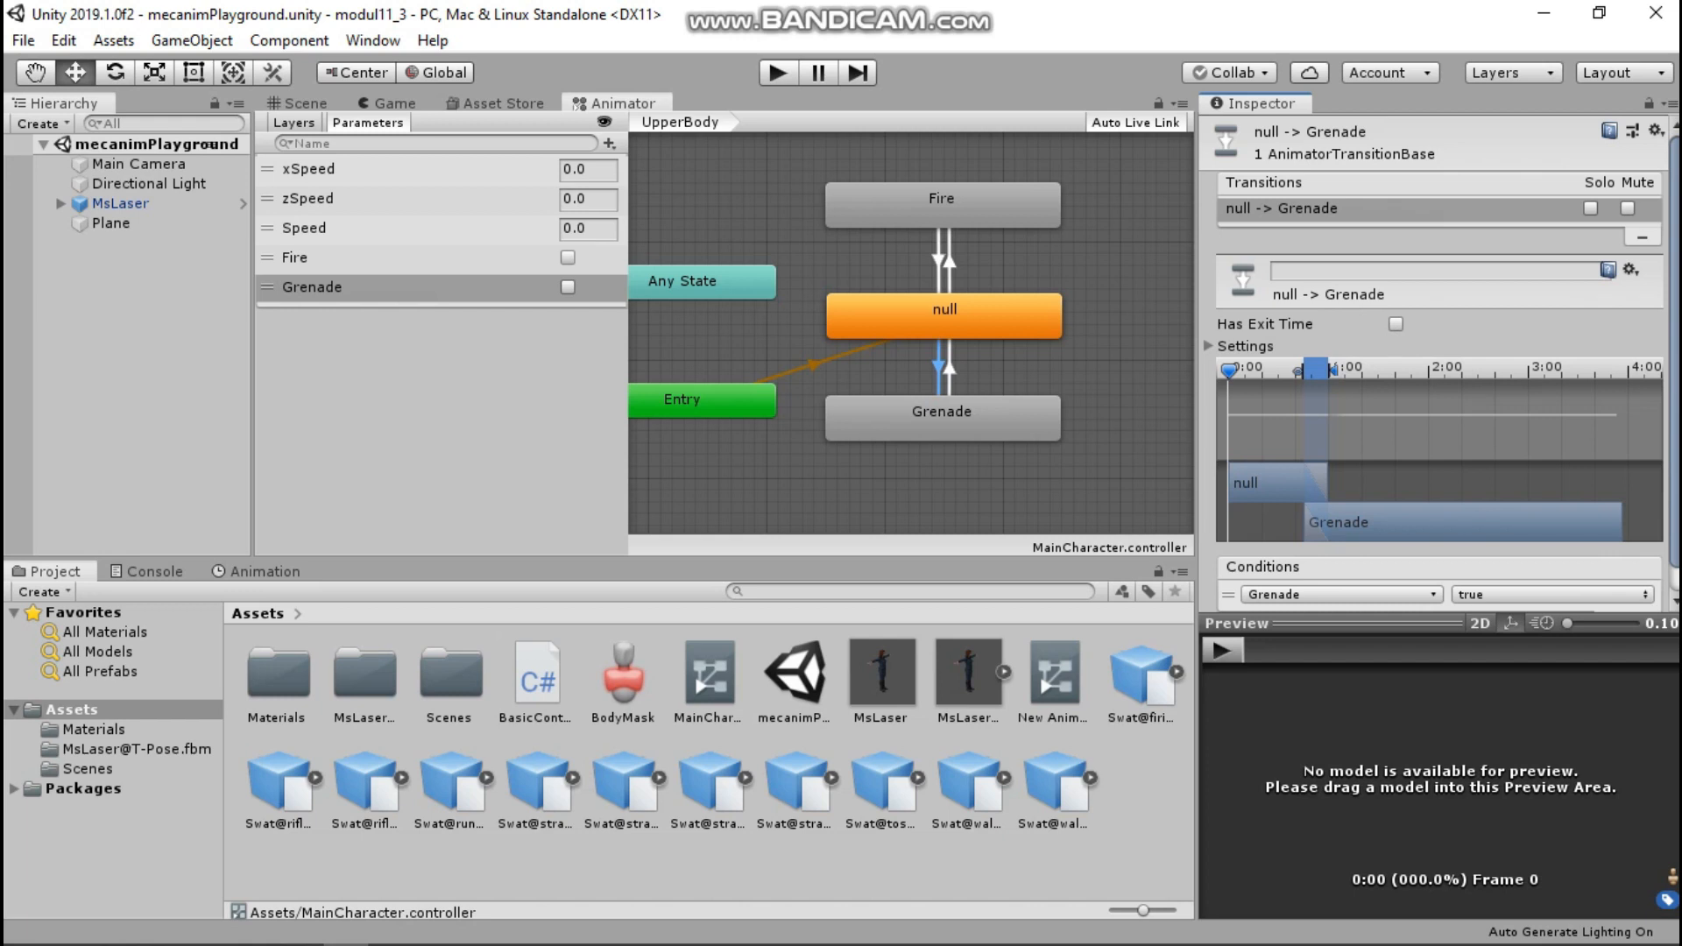
scroll(1359, 597, down, 1)
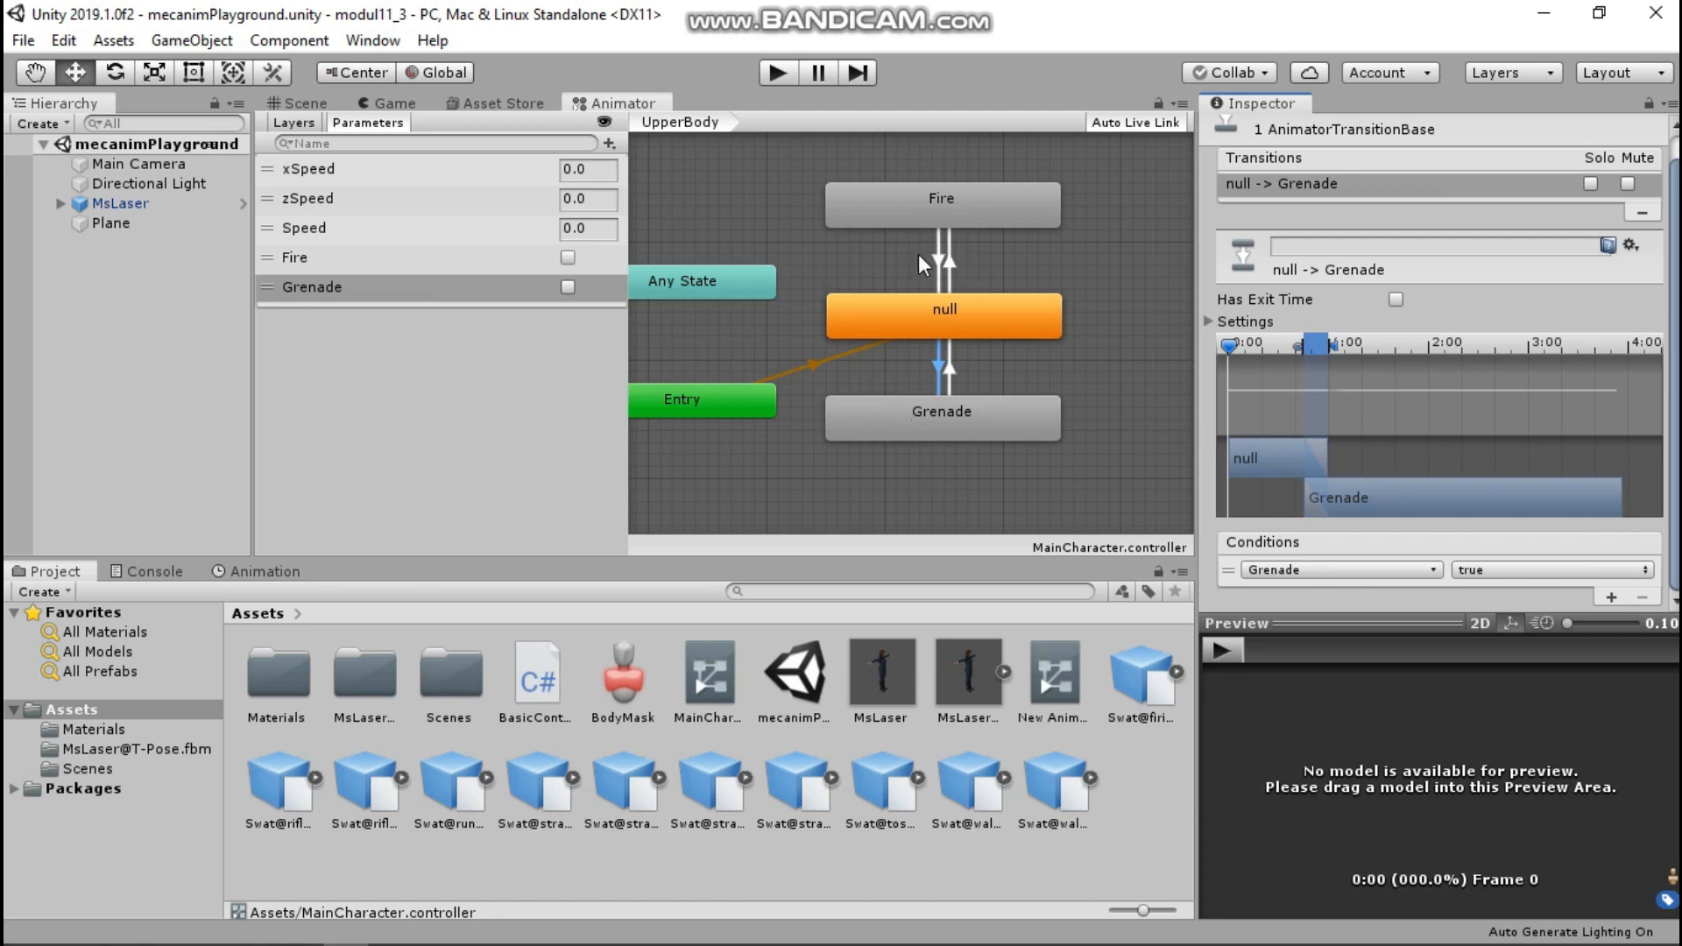
- Review the Fire and null states, and check the Fire -> null transition's exit time and condition
click(935, 214)
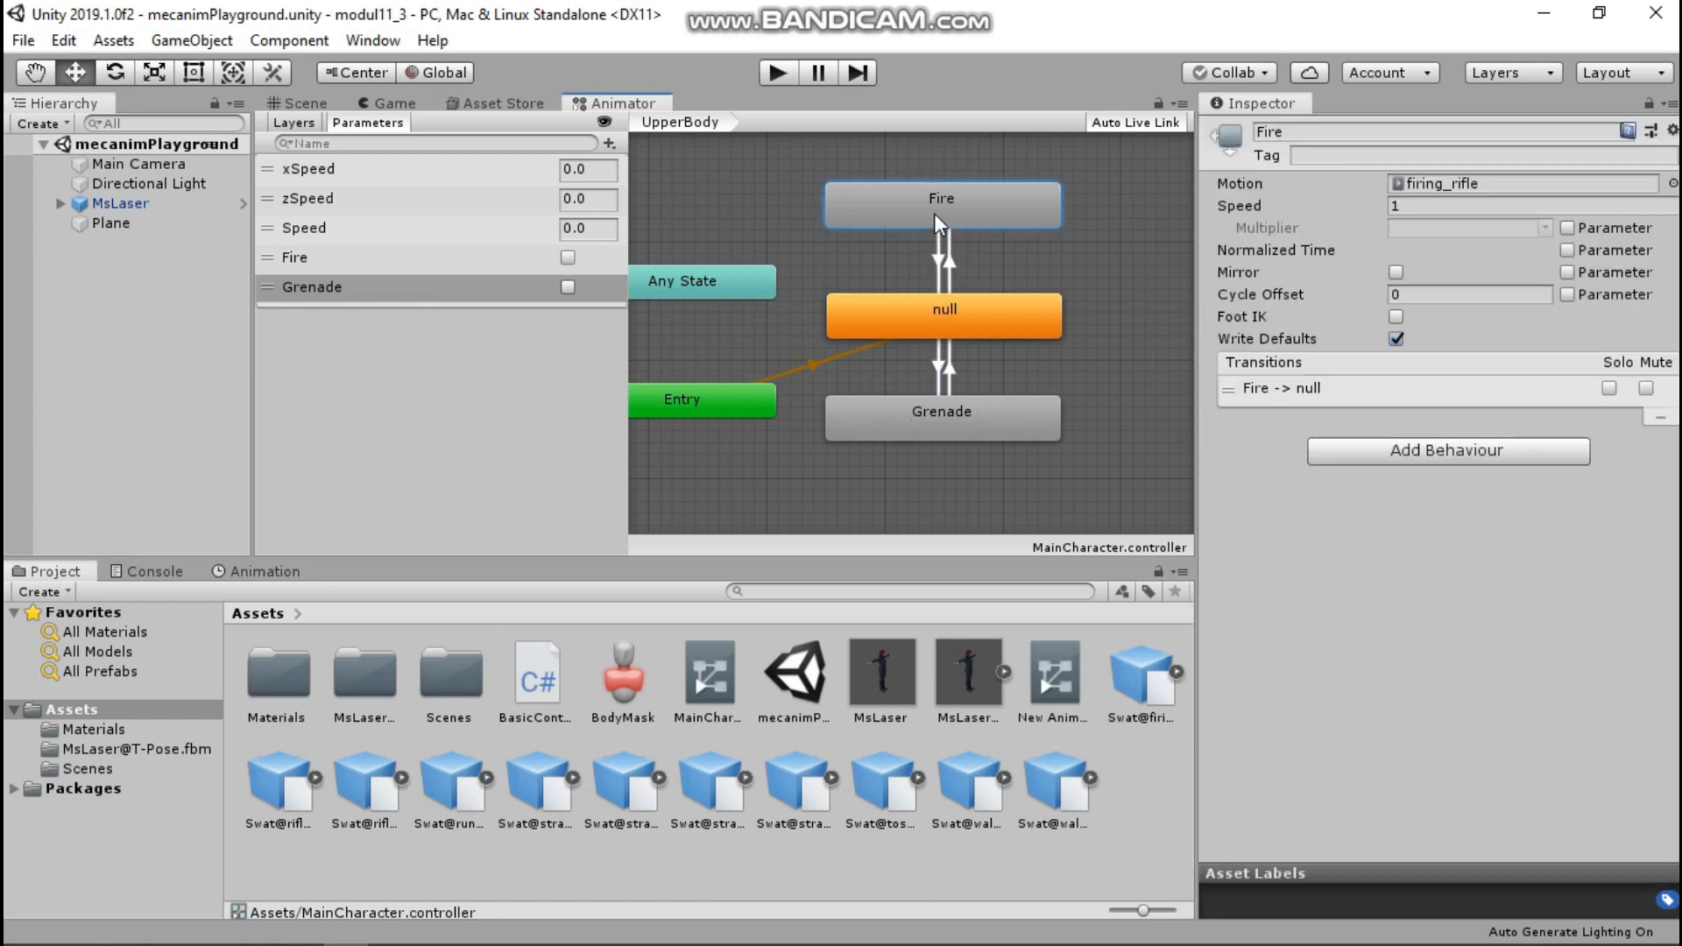
right_click(934, 213)
click(906, 214)
click(943, 319)
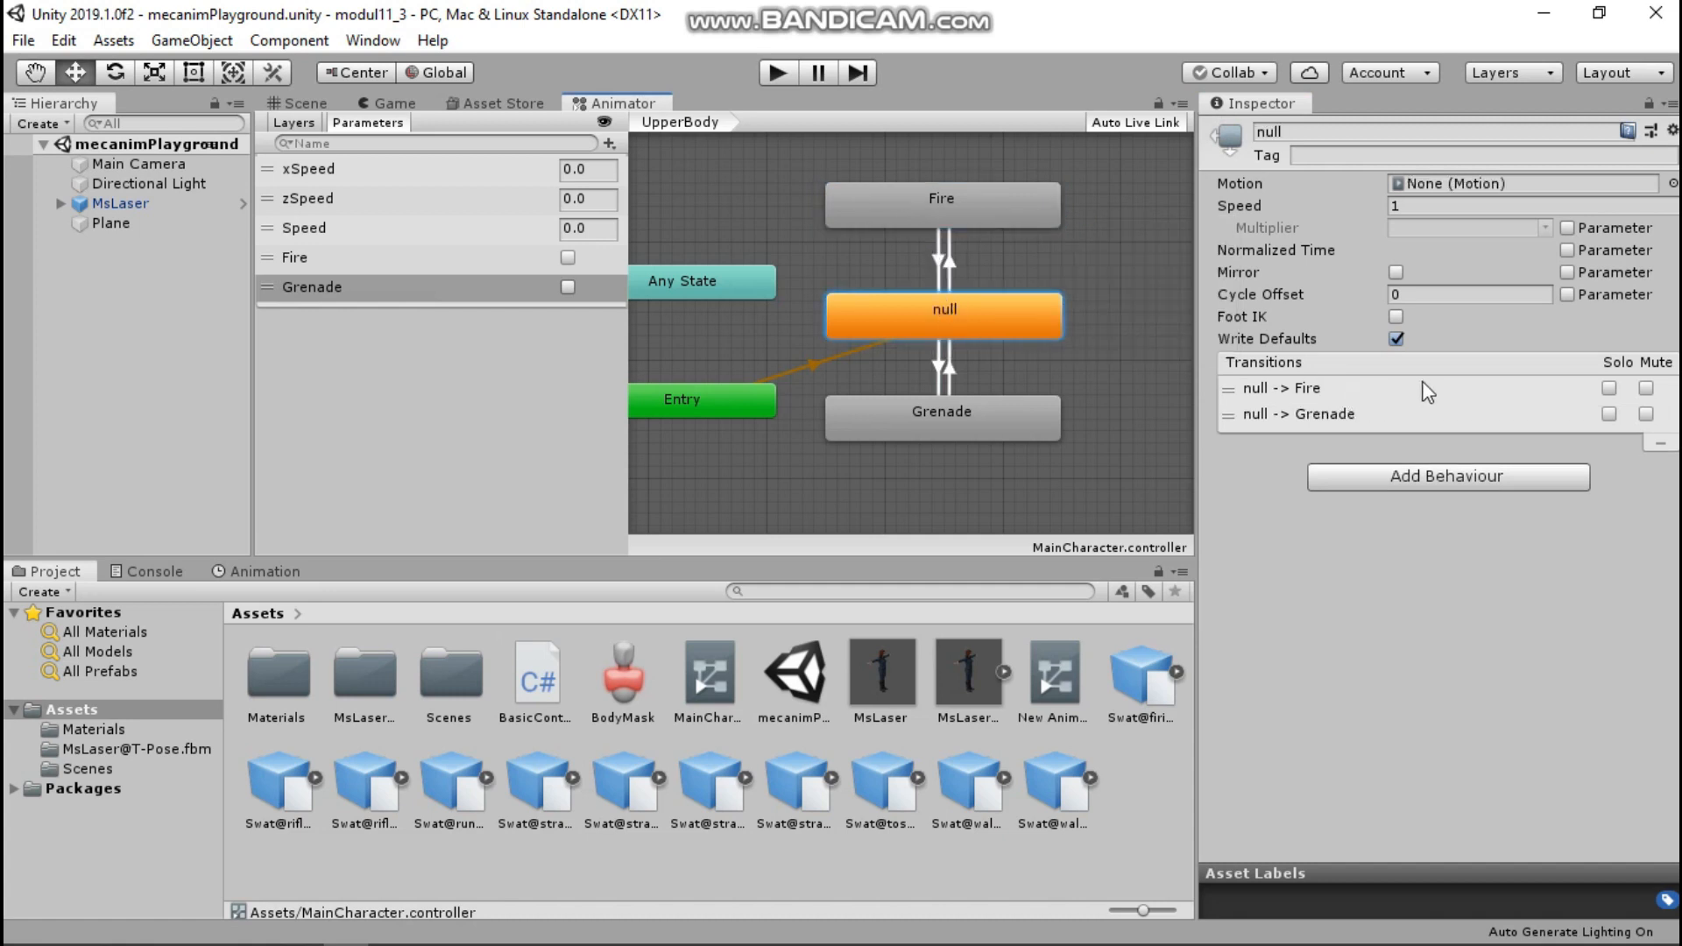
click(939, 266)
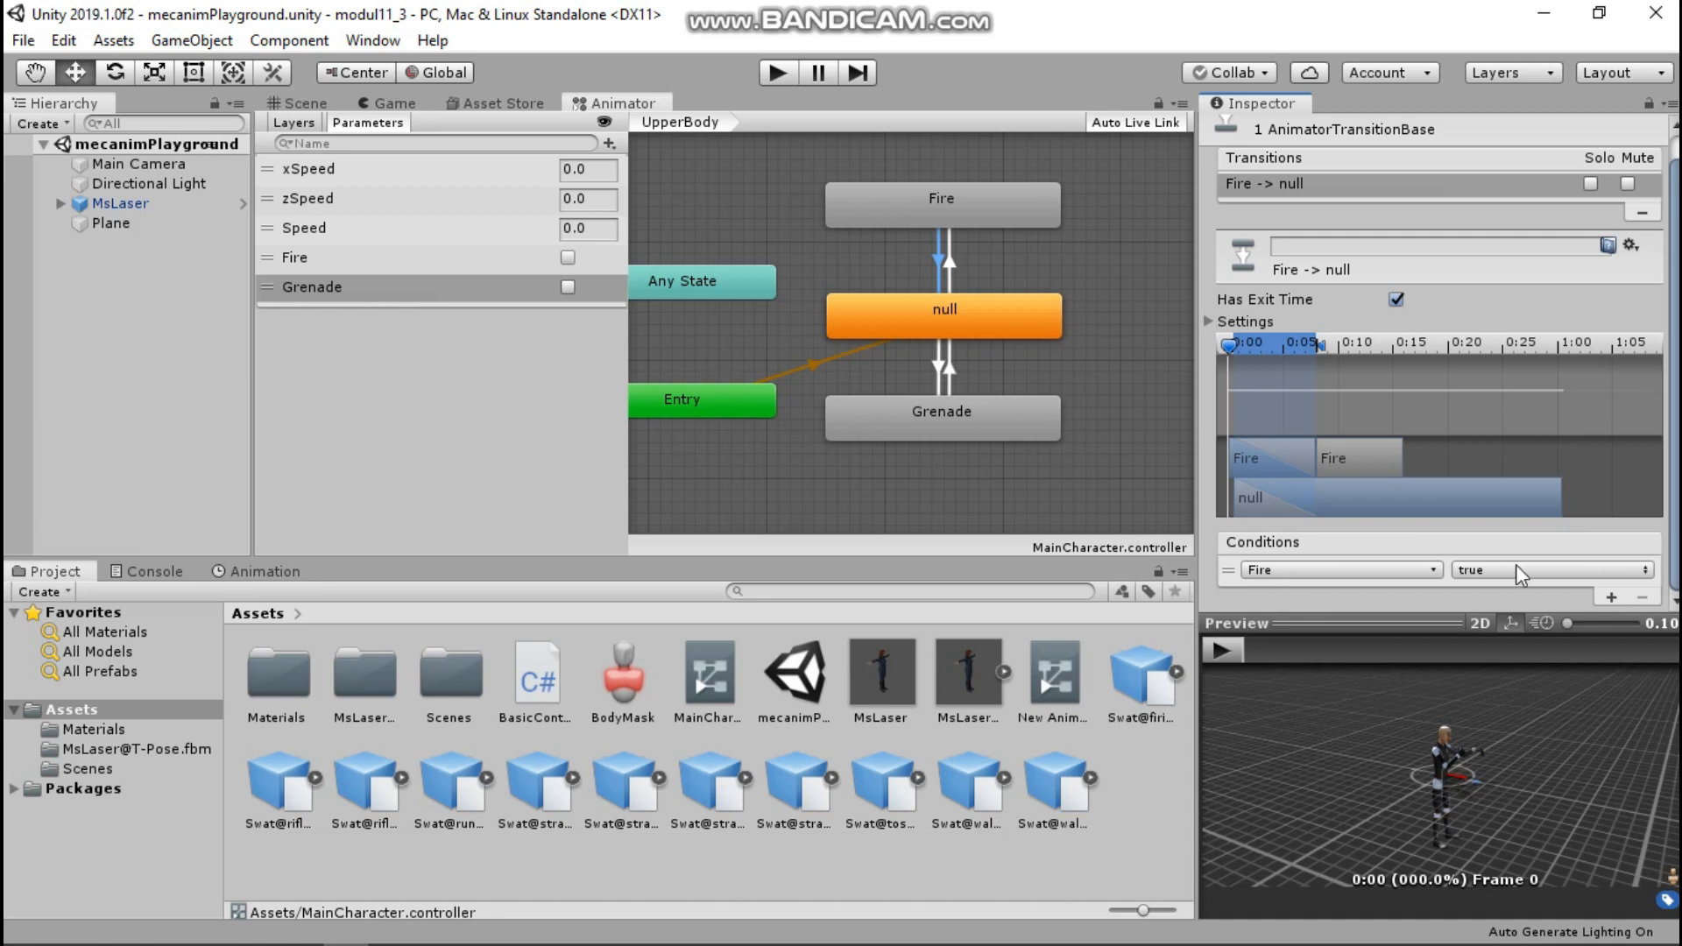
- Compare the transitions between null and Grenade, keeping the Grenade -> null condition at Grenade false
click(940, 364)
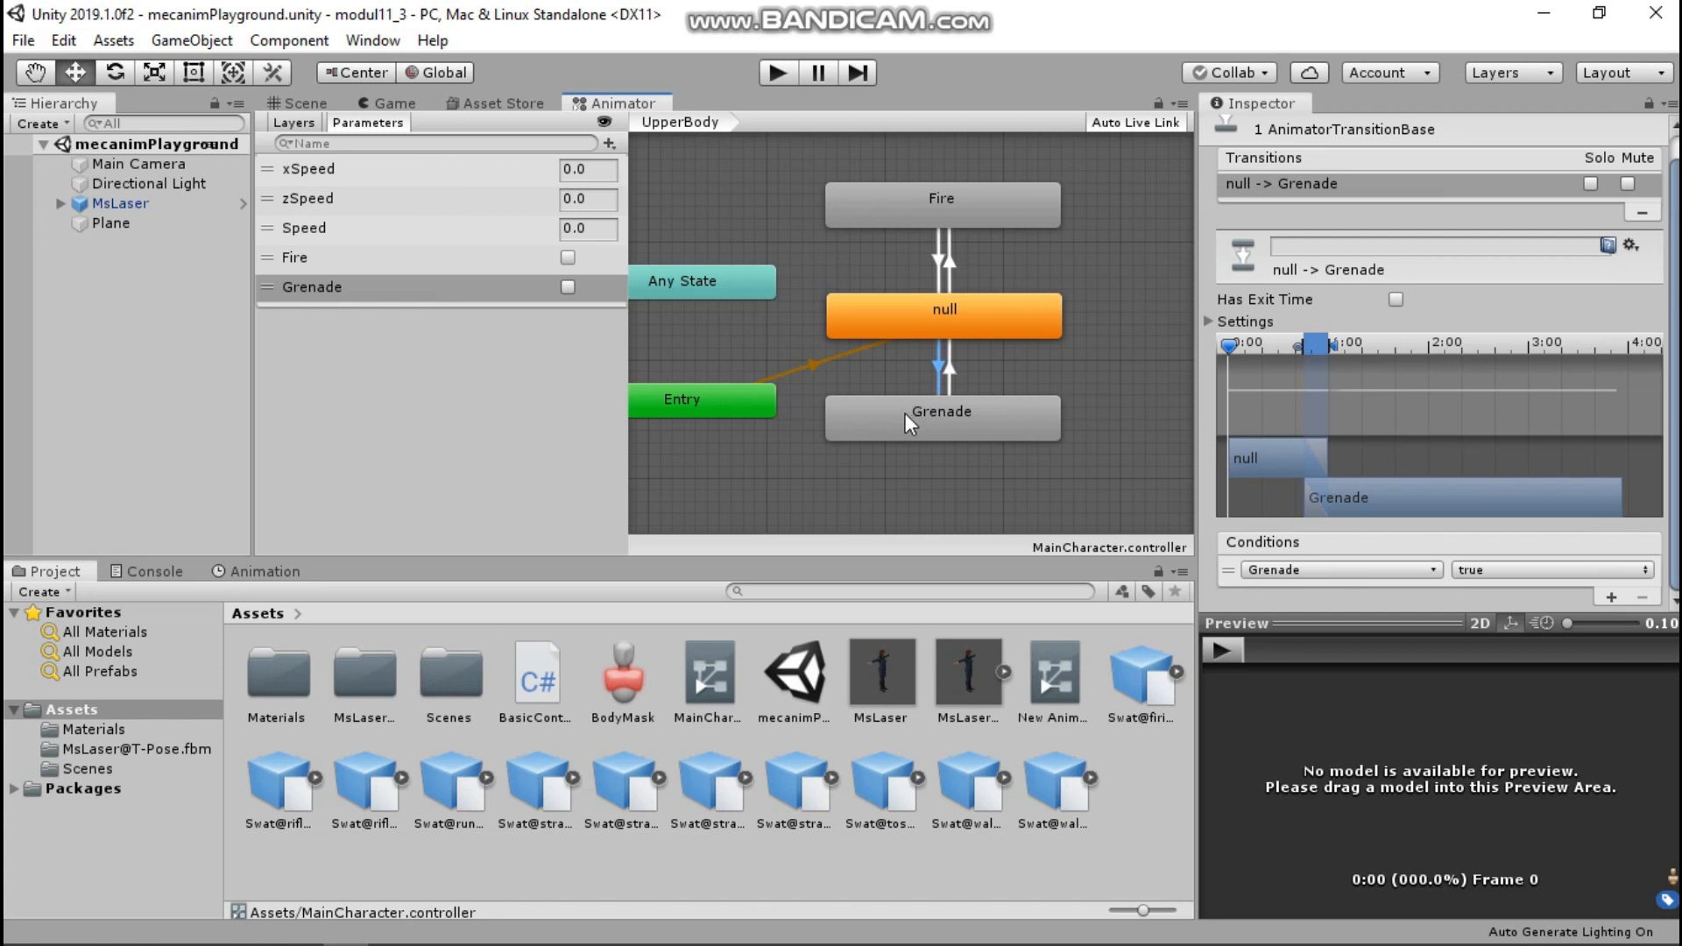
click(948, 368)
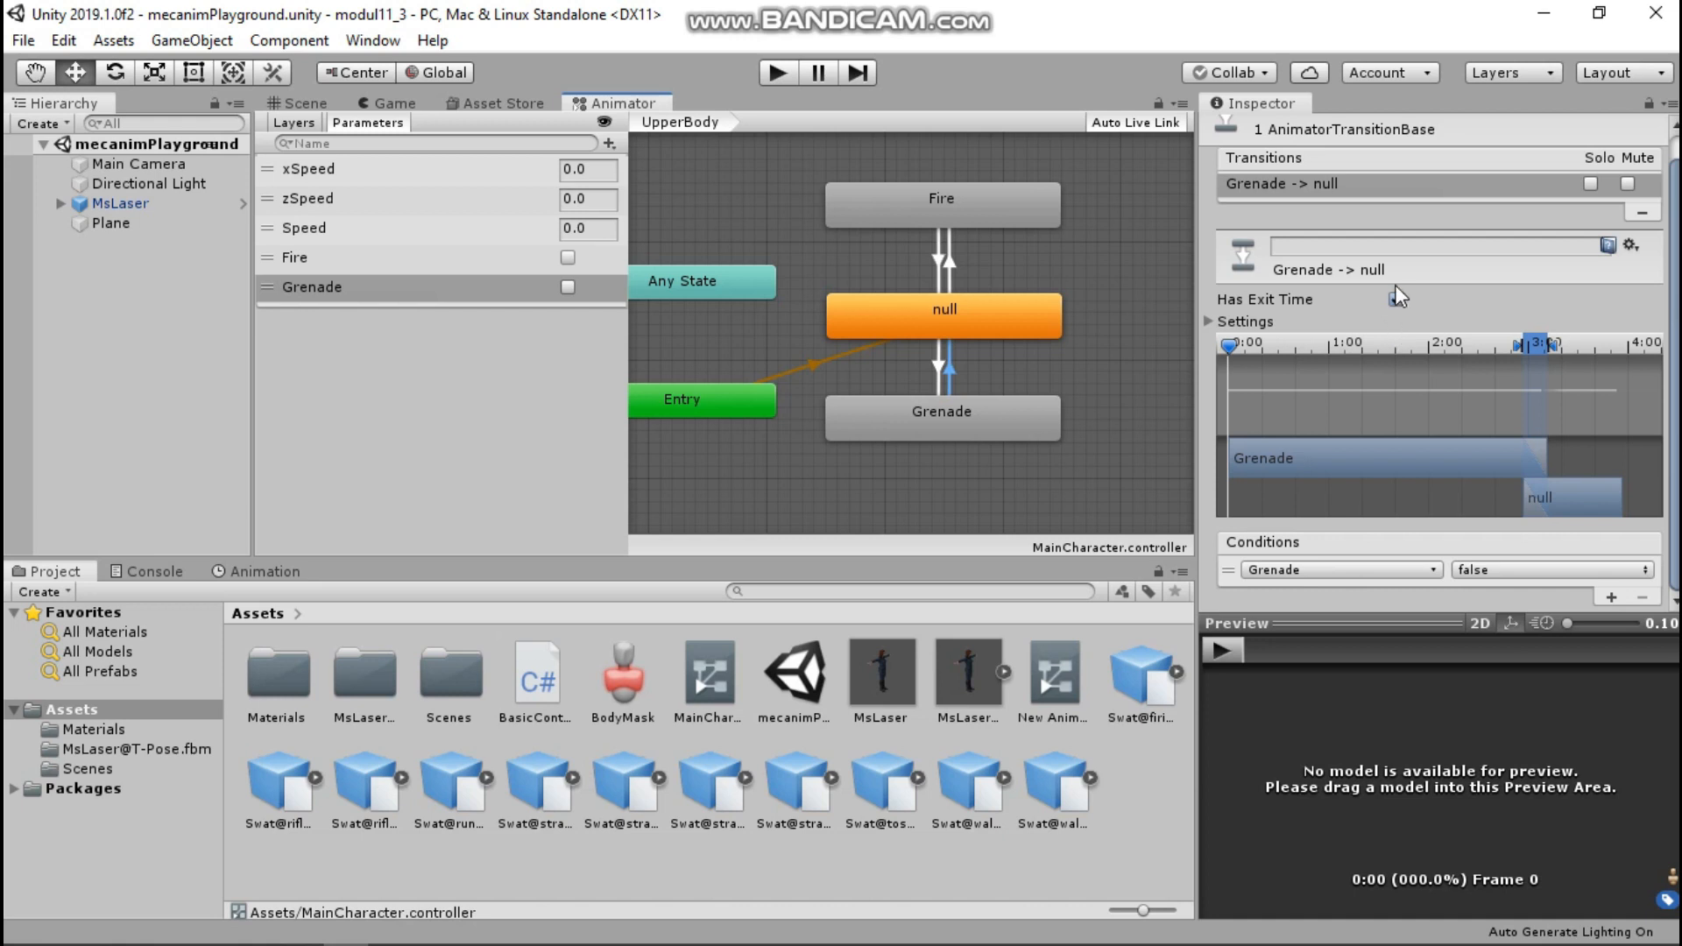
click(1677, 324)
click(1531, 571)
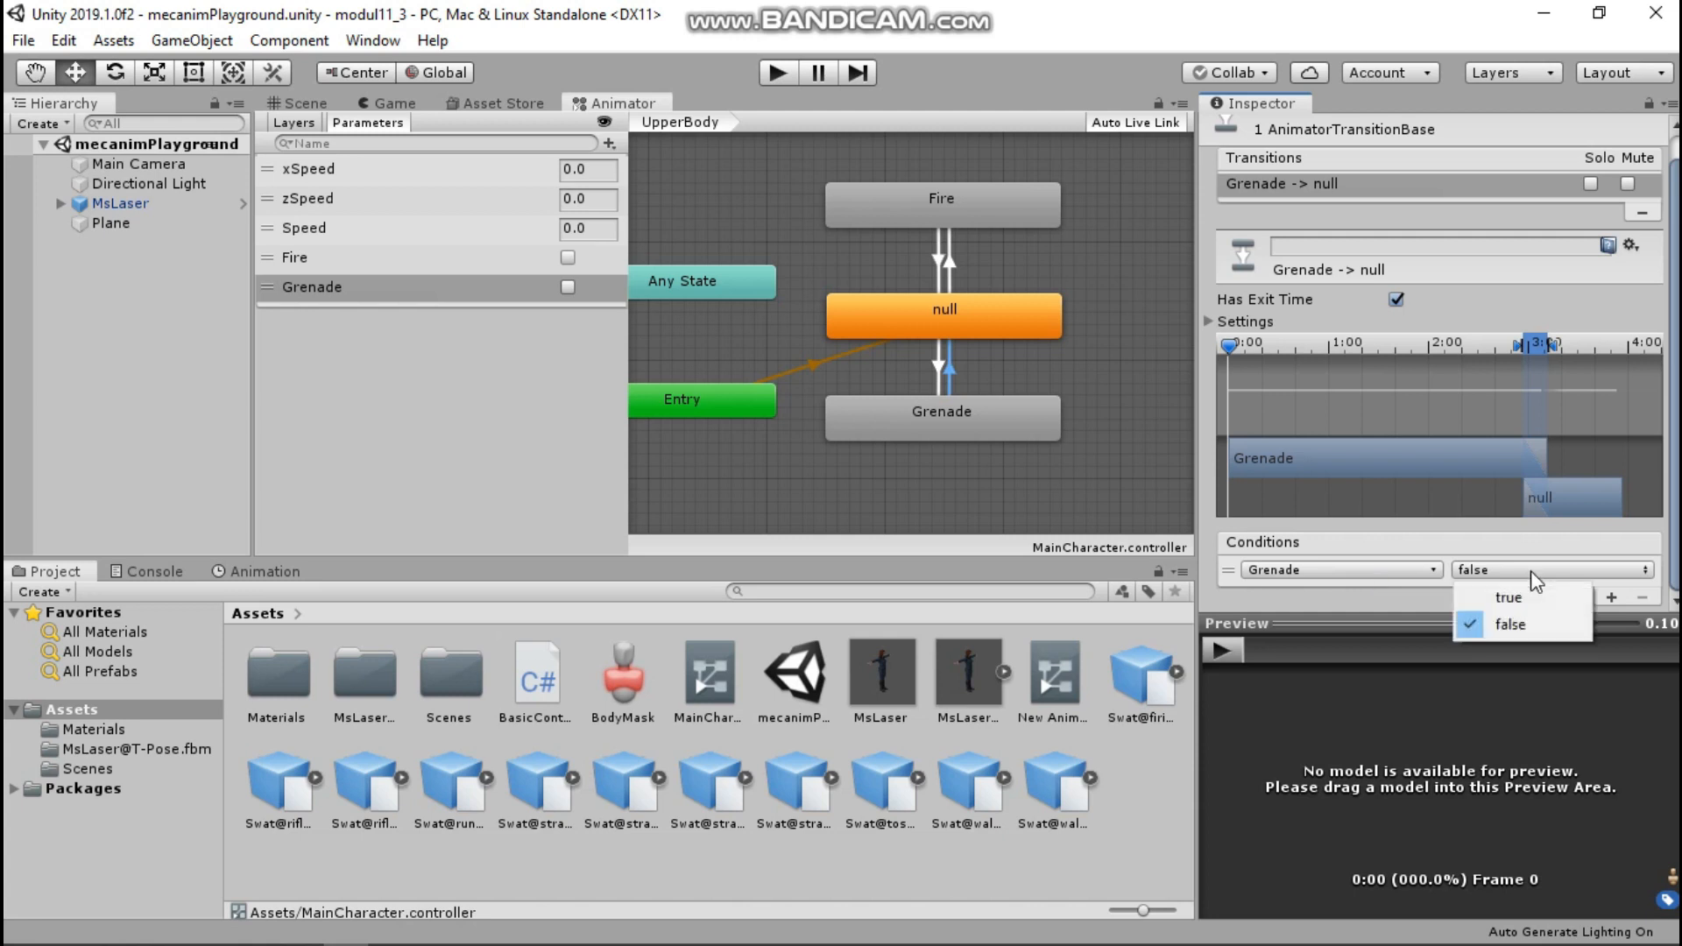
click(1528, 636)
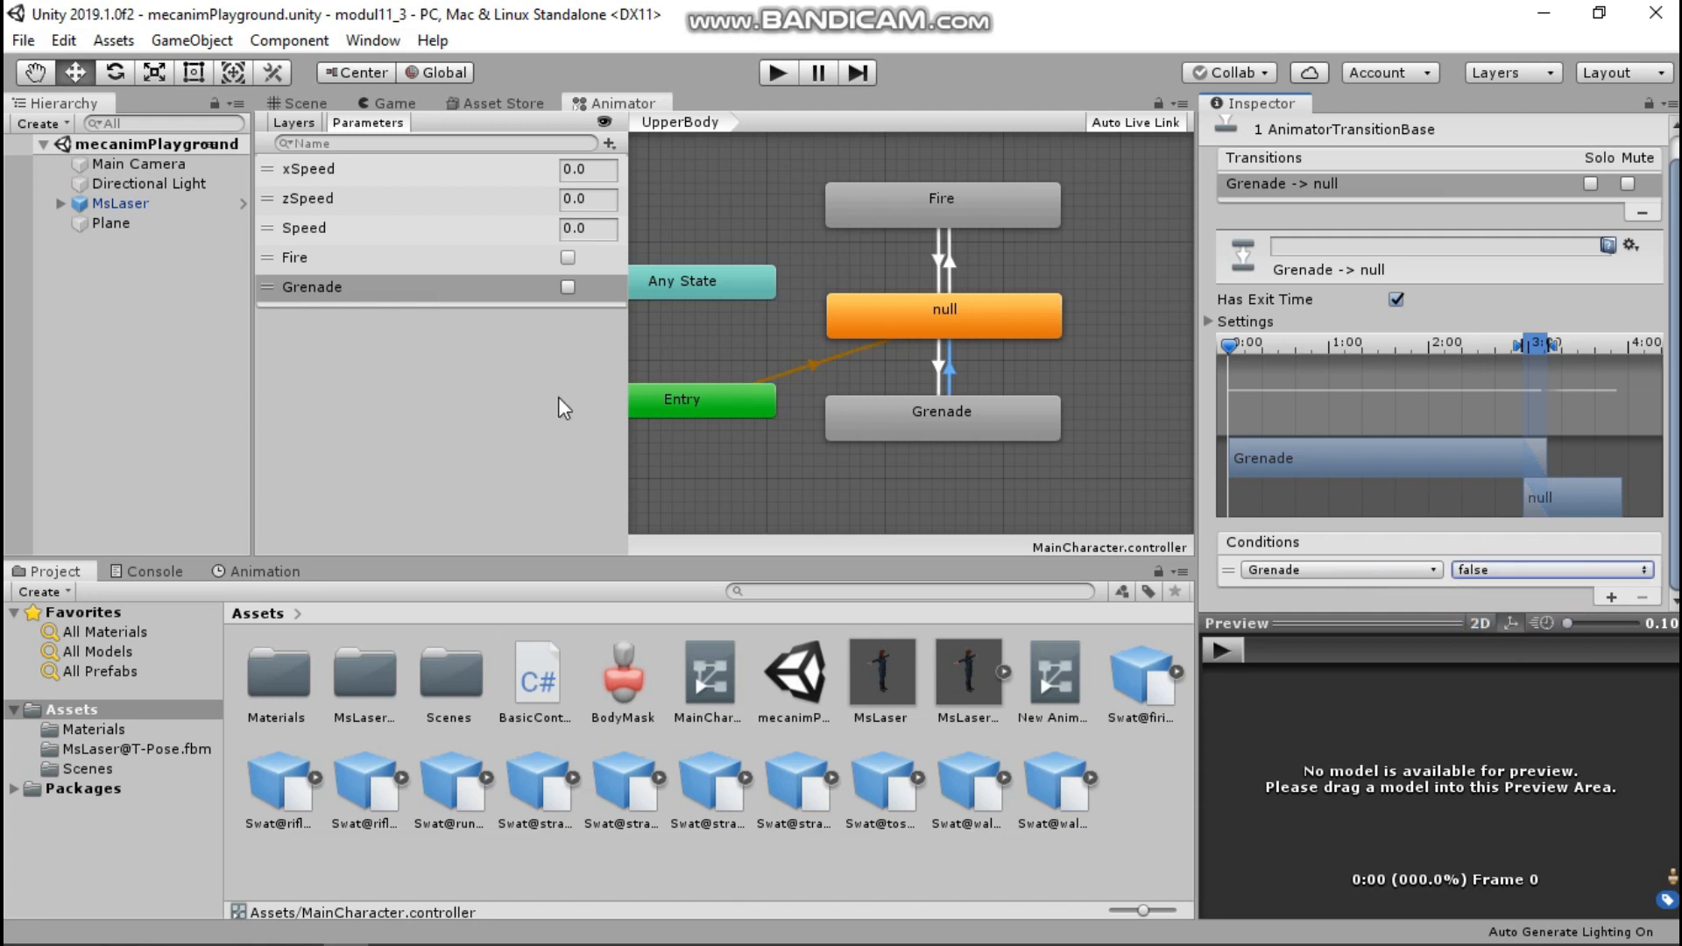
- Open the BasicController script in Visual Studio Code, read through its Update method's grenade, fire and speed code, and return to Unity
double_click(545, 673)
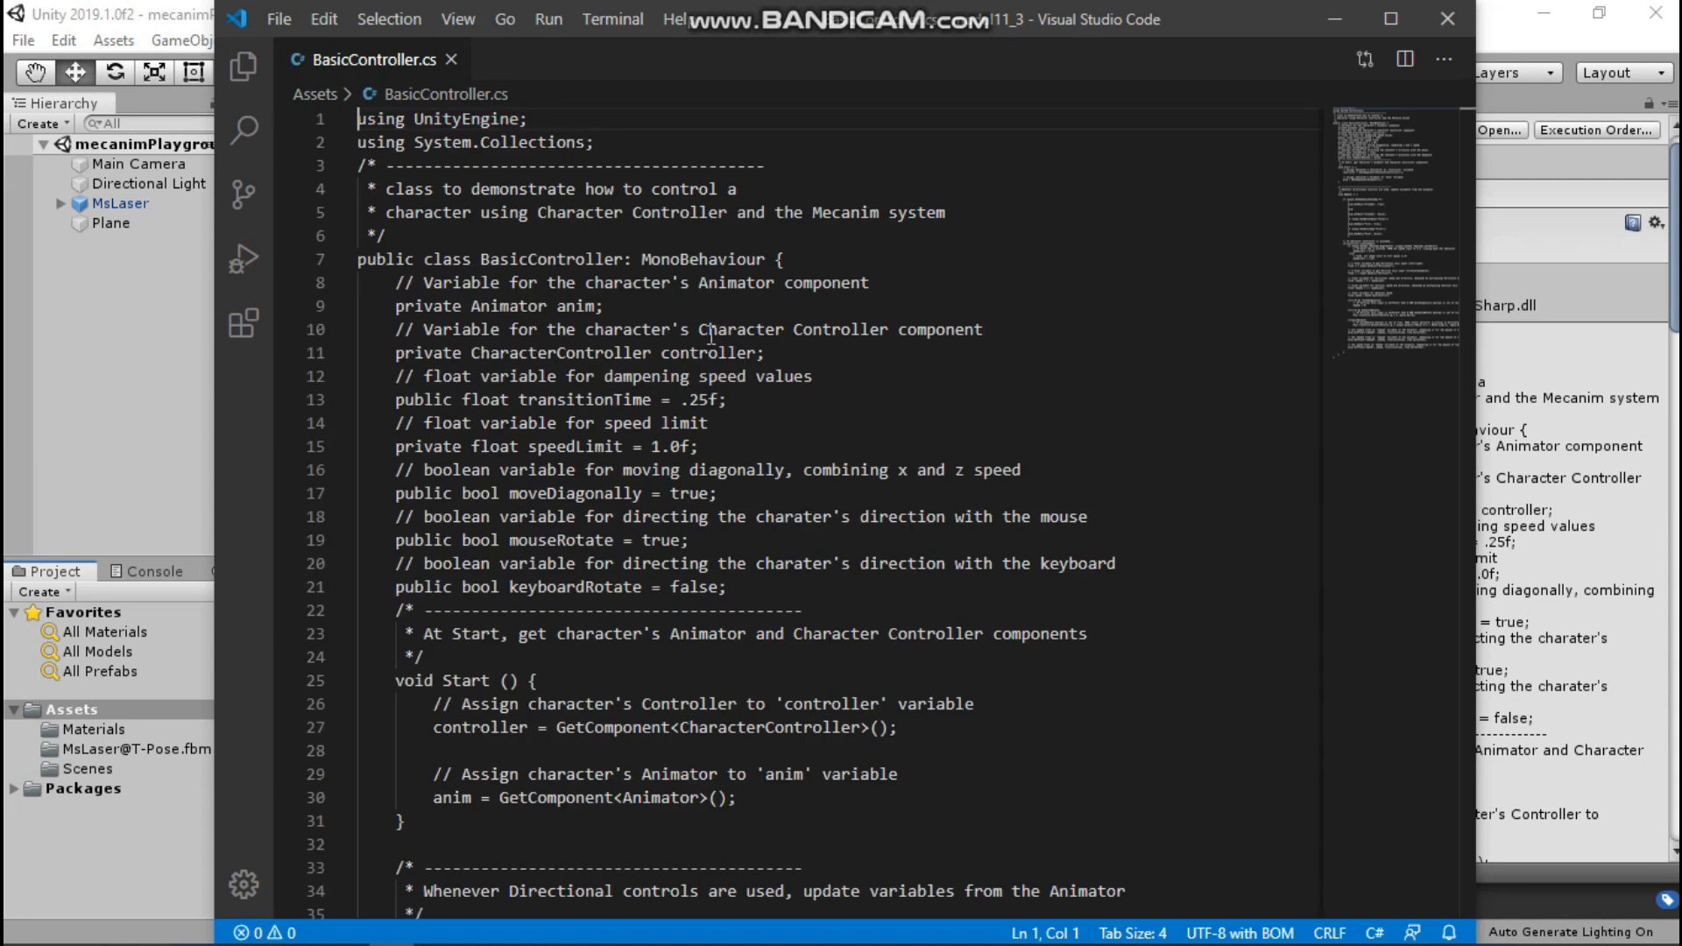
scroll(519, 267, down, 8)
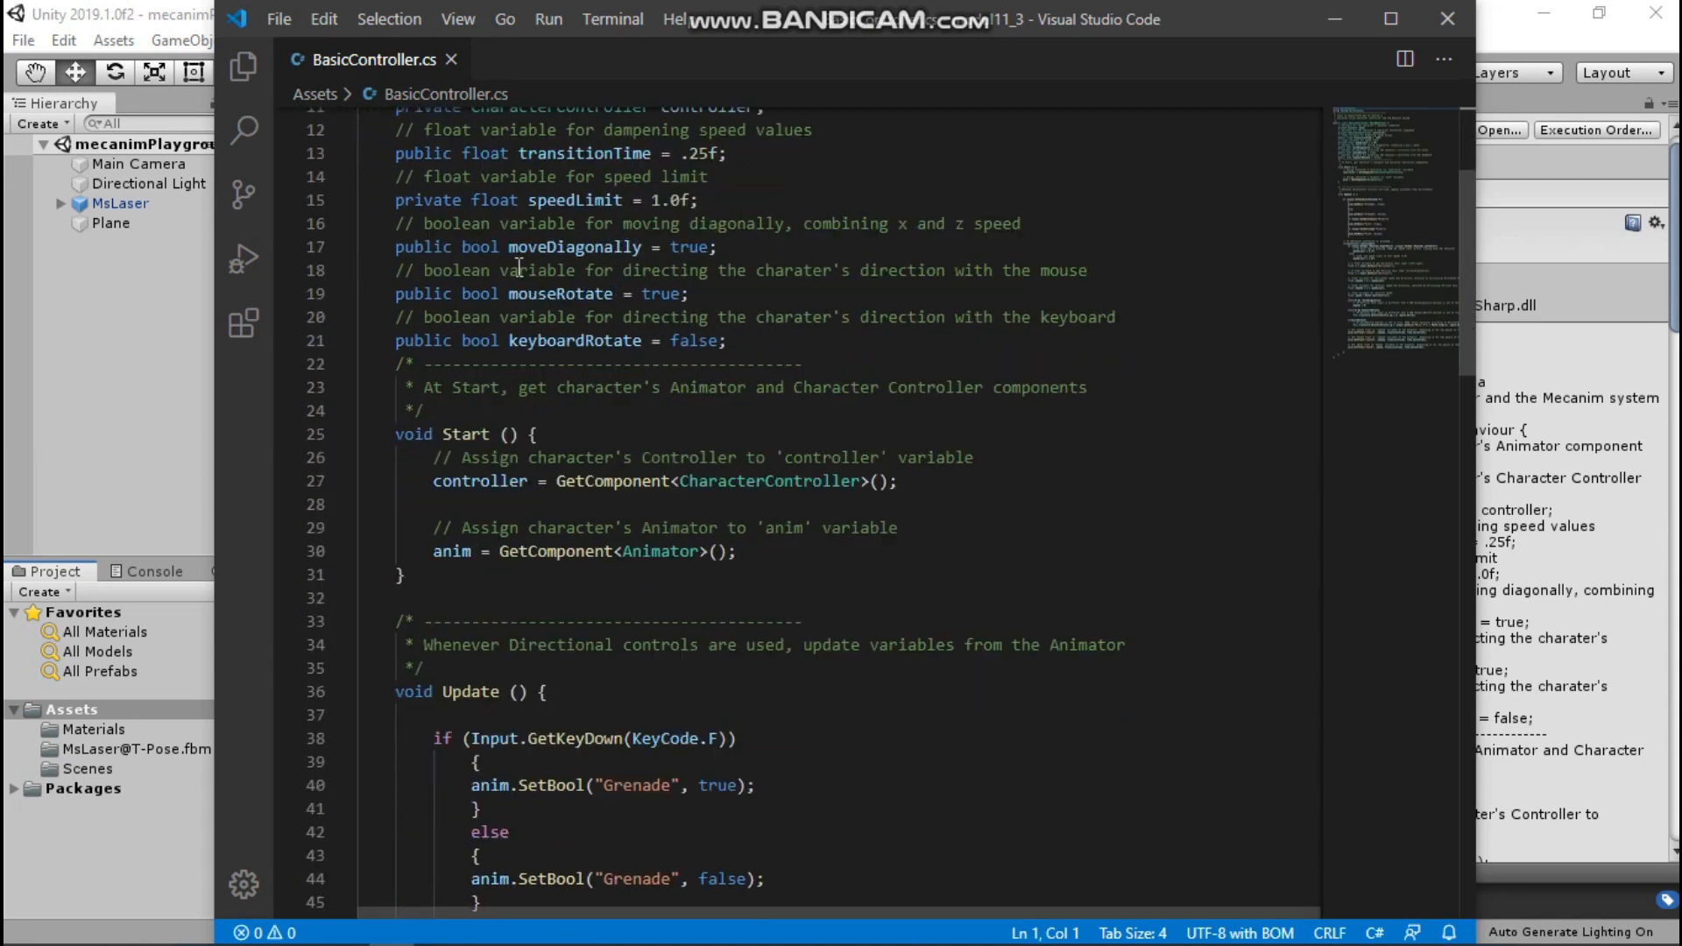
scroll(518, 268, down, 4)
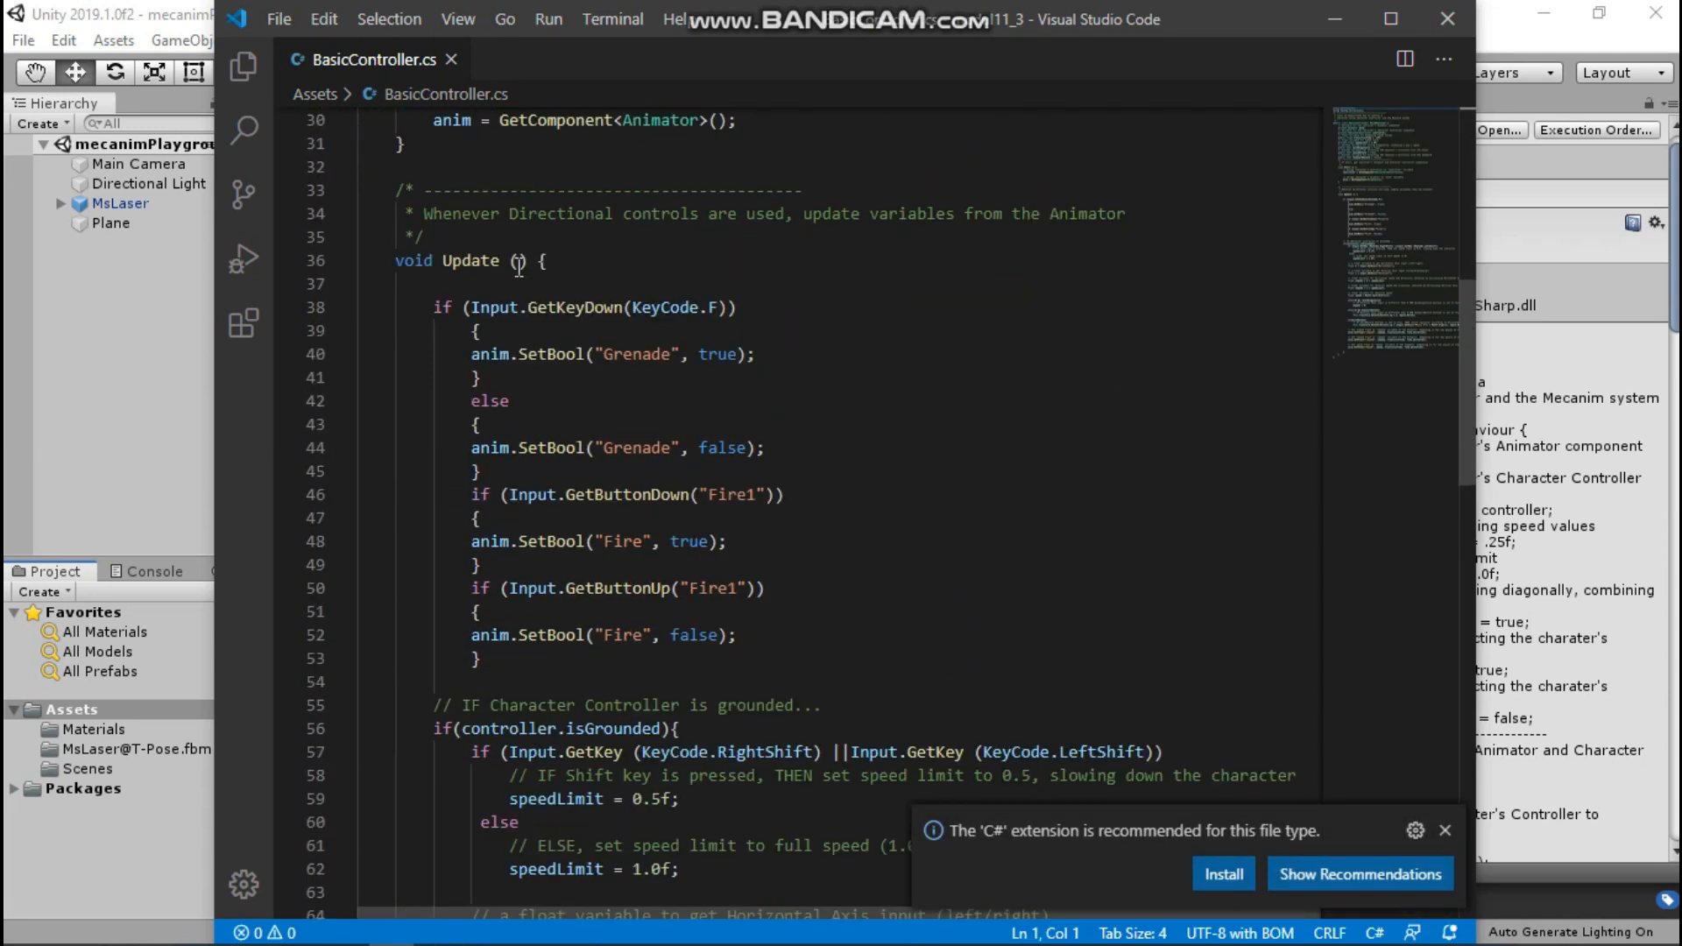
scroll(518, 267, down, 9)
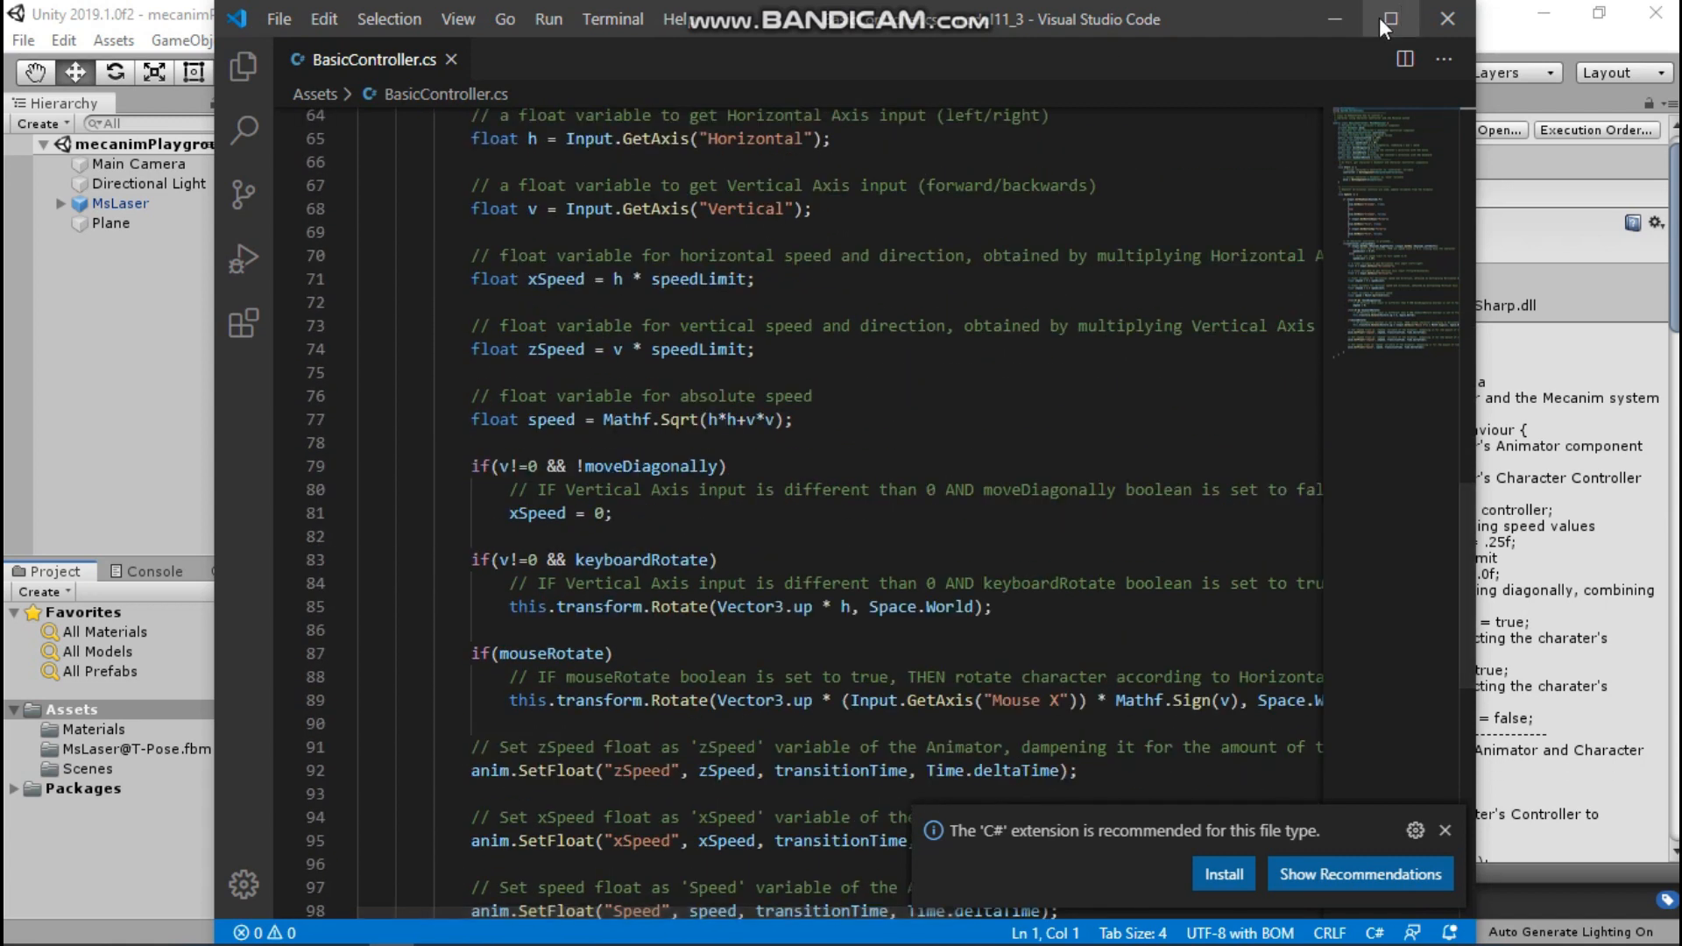
click(1423, 19)
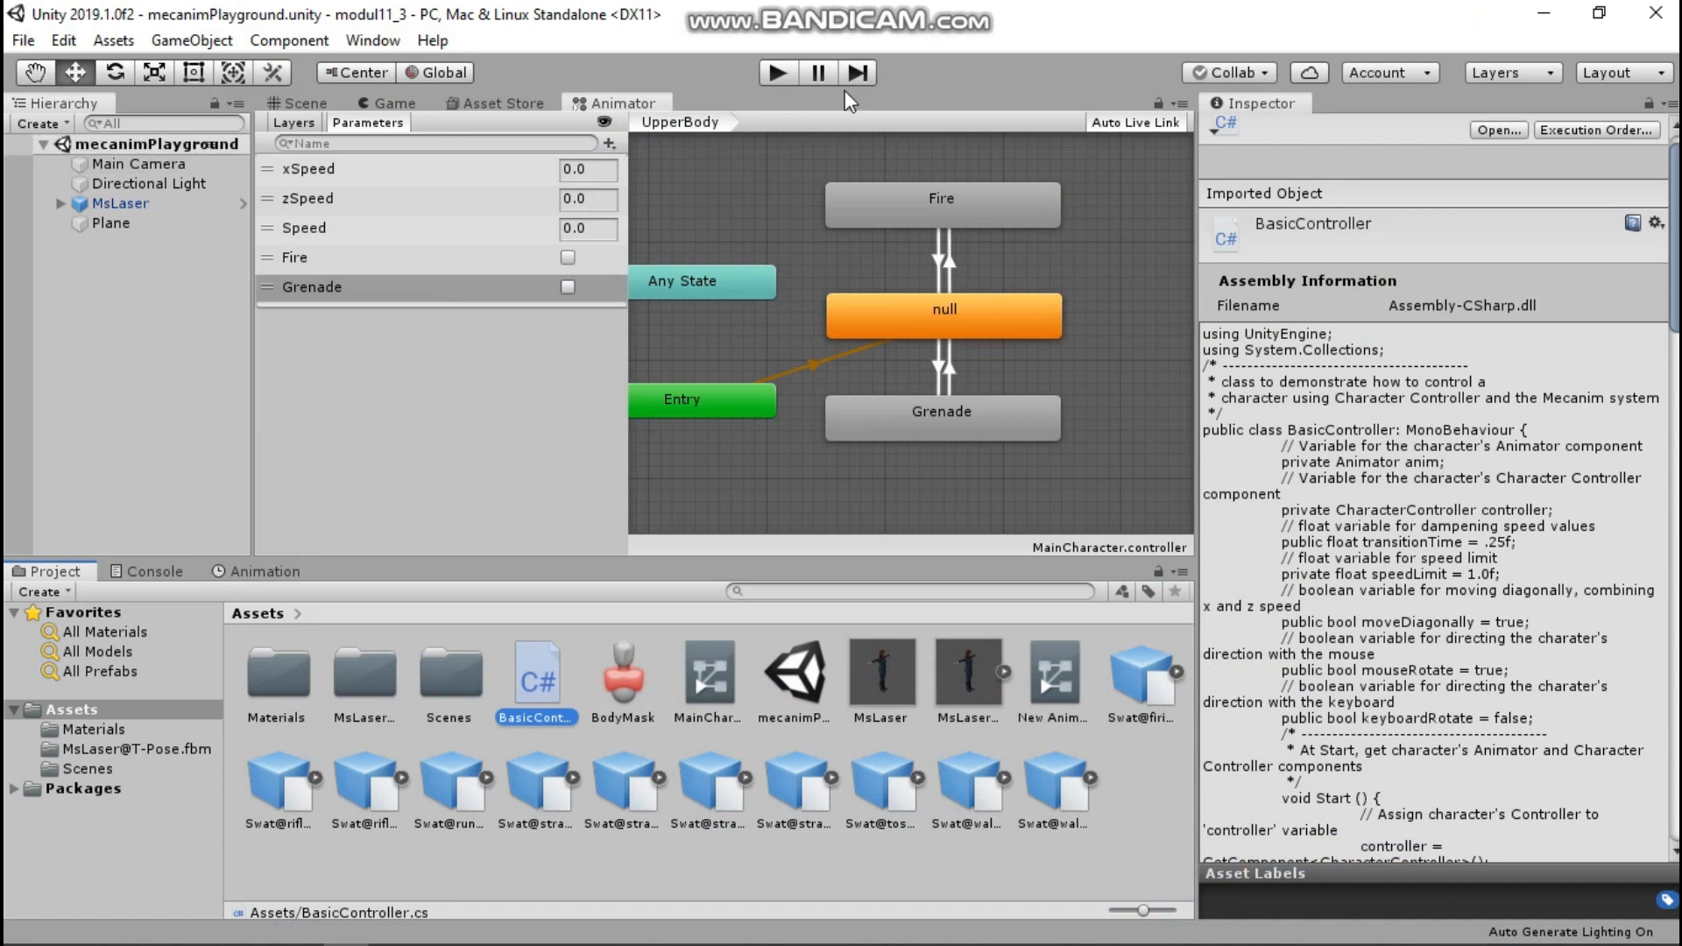
- Run the scene in the Game view, move the character backwards and strafe it both ways to test the locomotion, and stop play mode
click(423, 102)
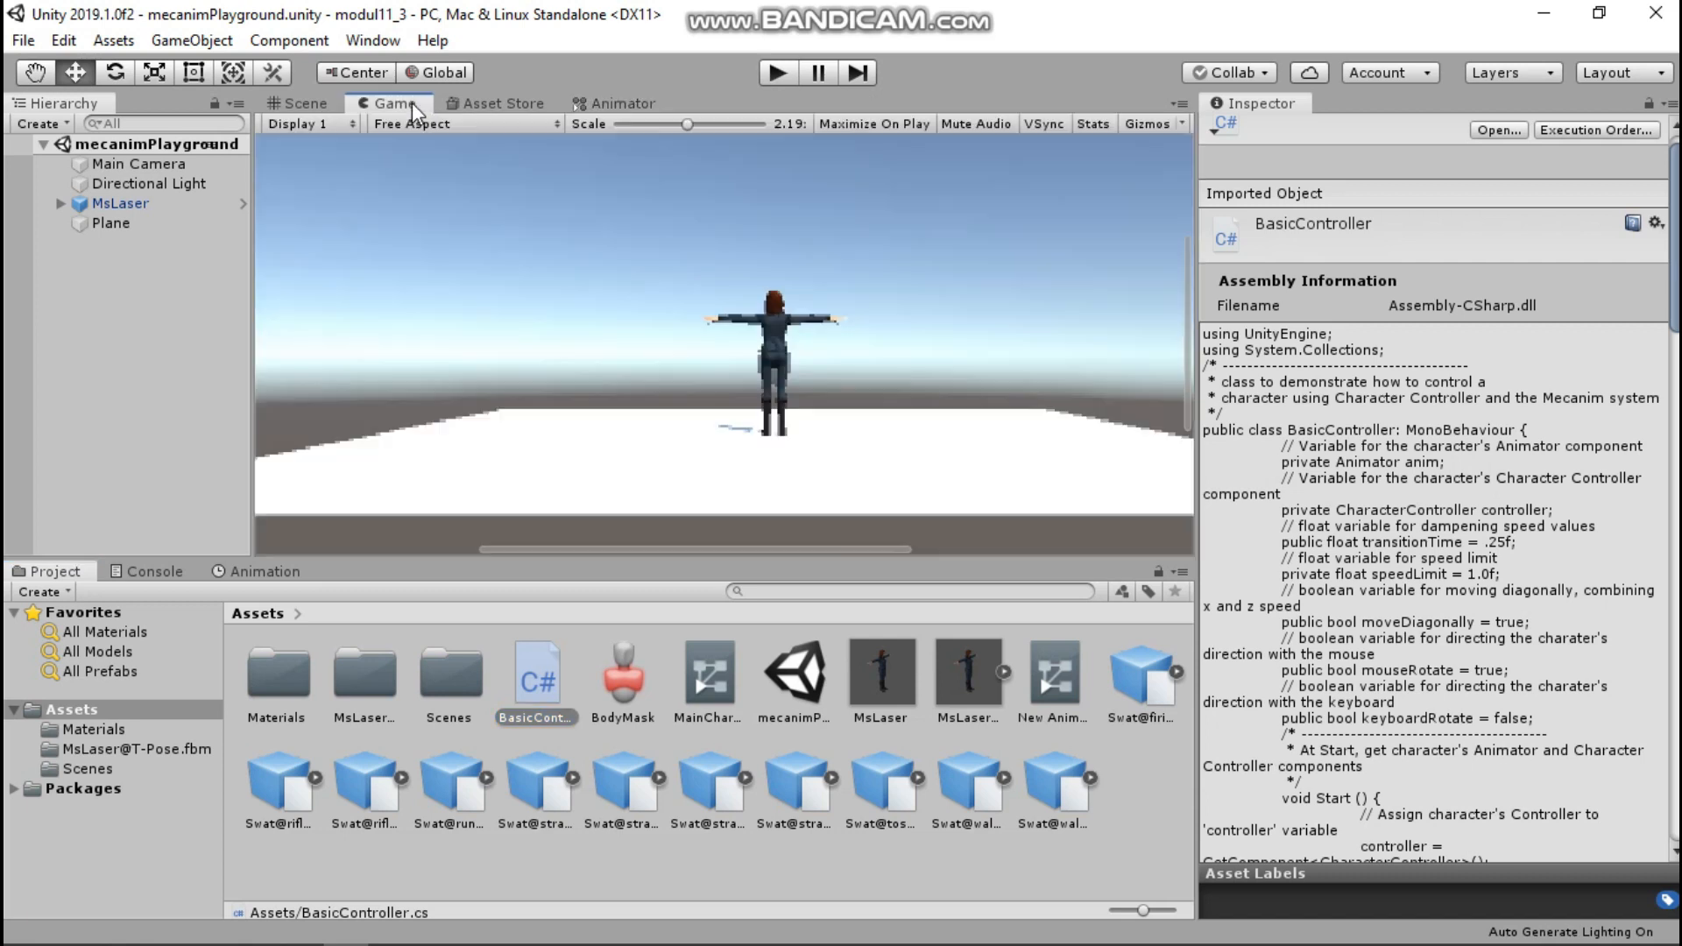
click(778, 74)
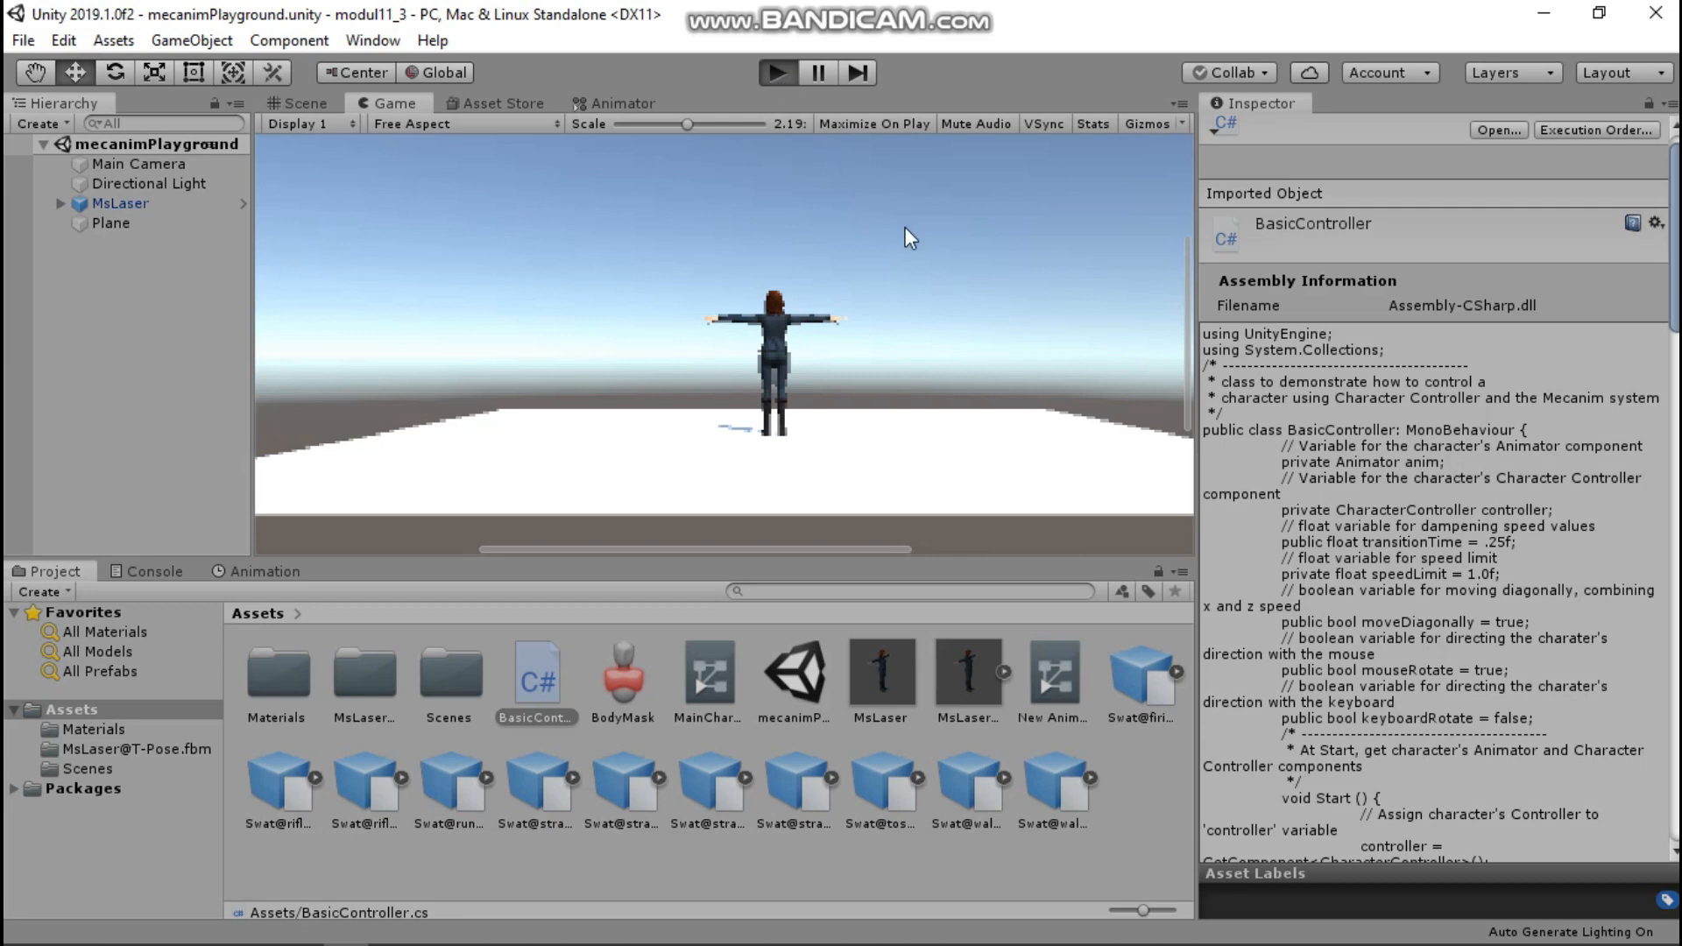
key(s)
key(a)
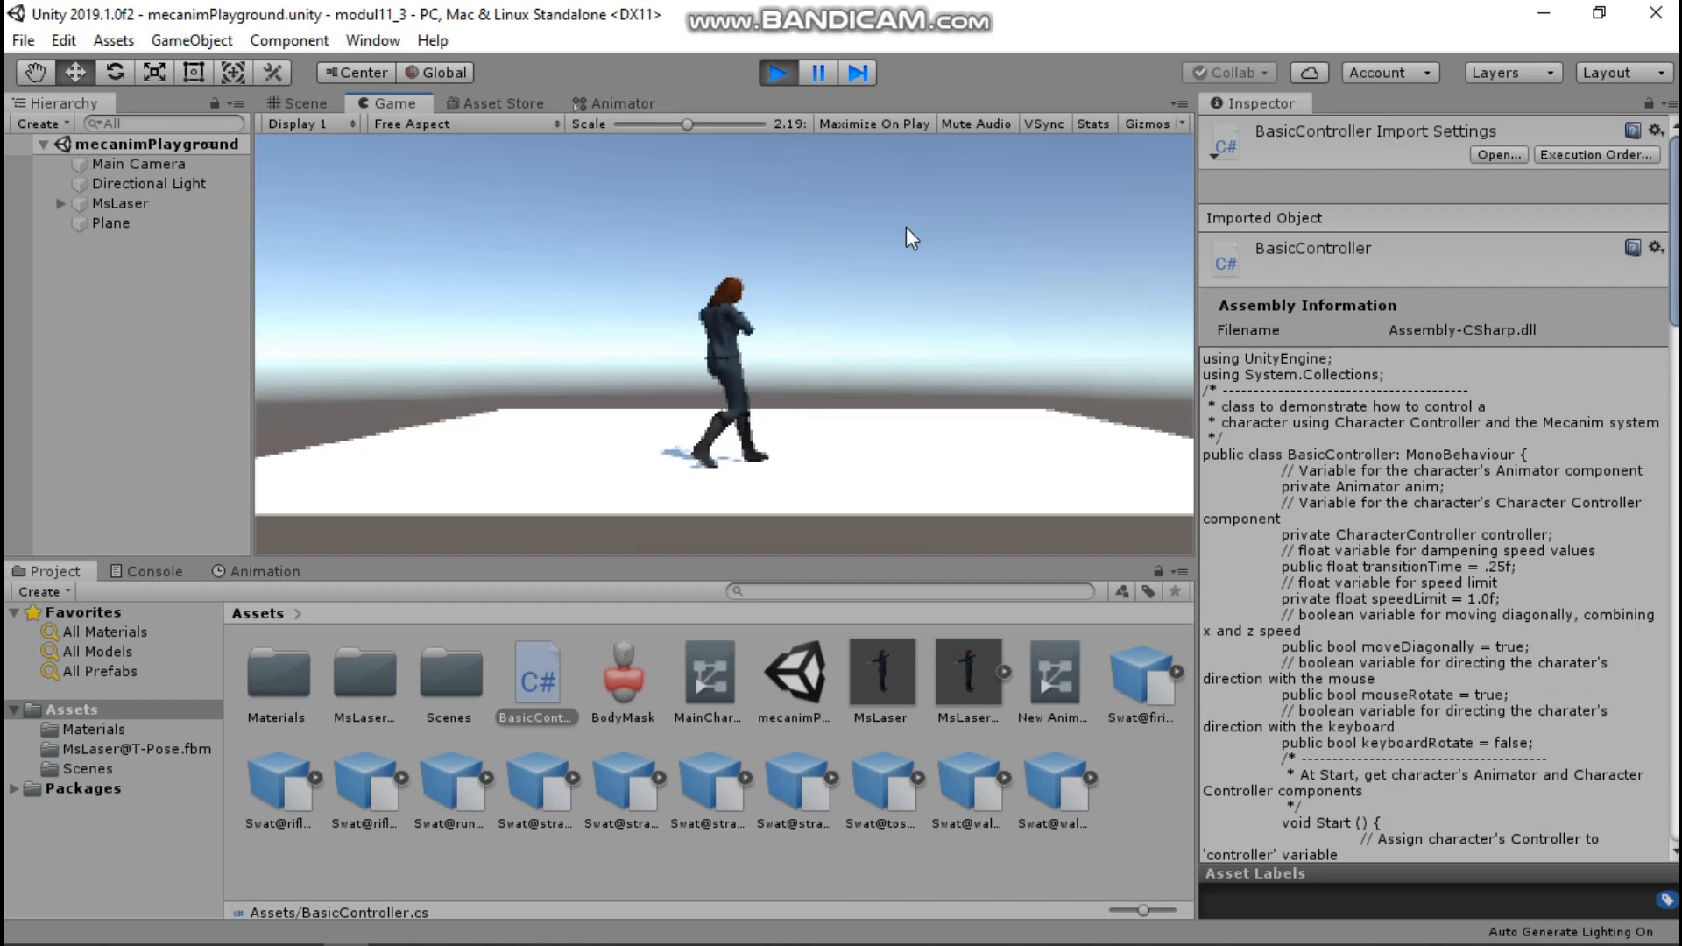
key(d)
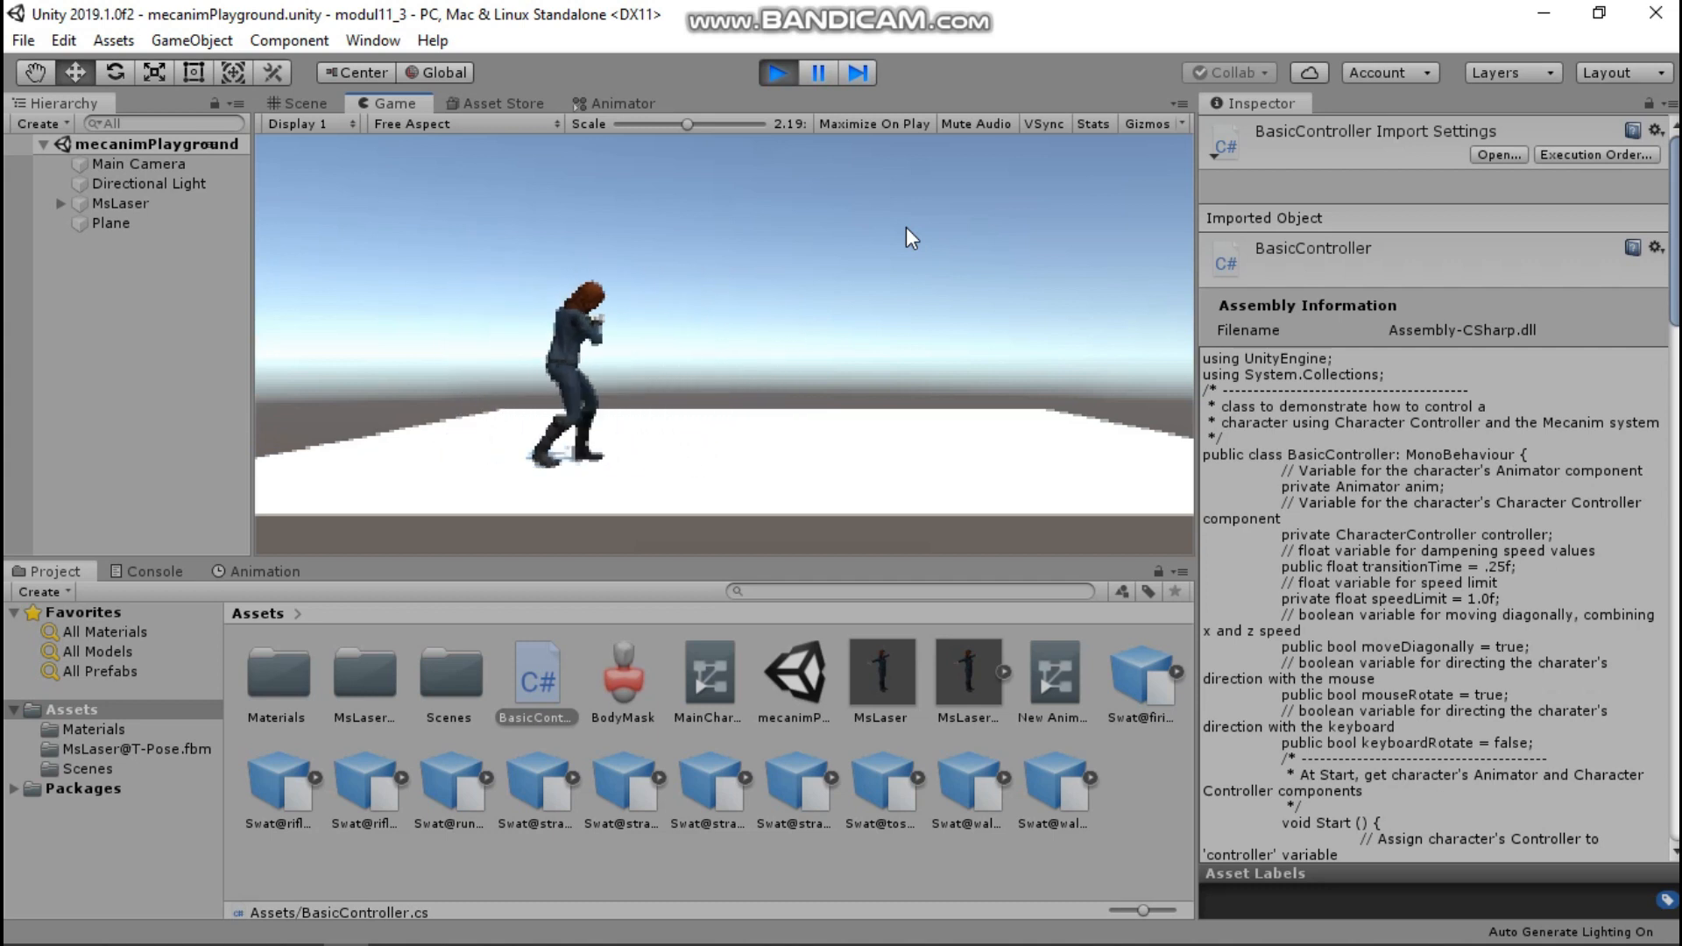
key(d)
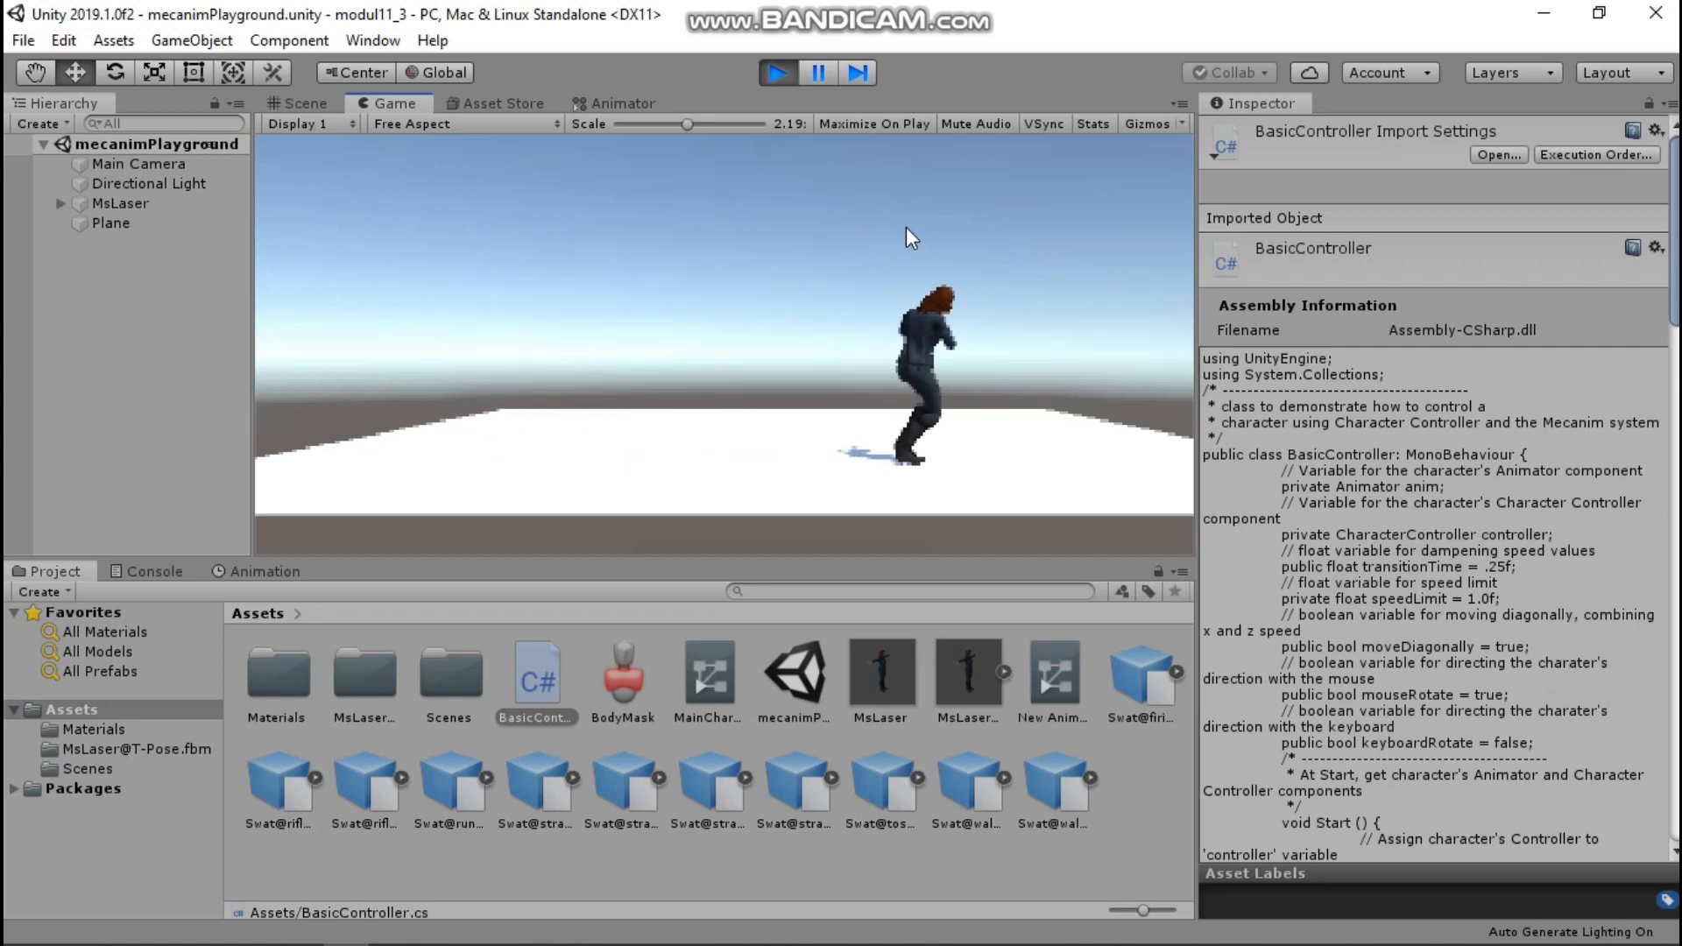
key(a)
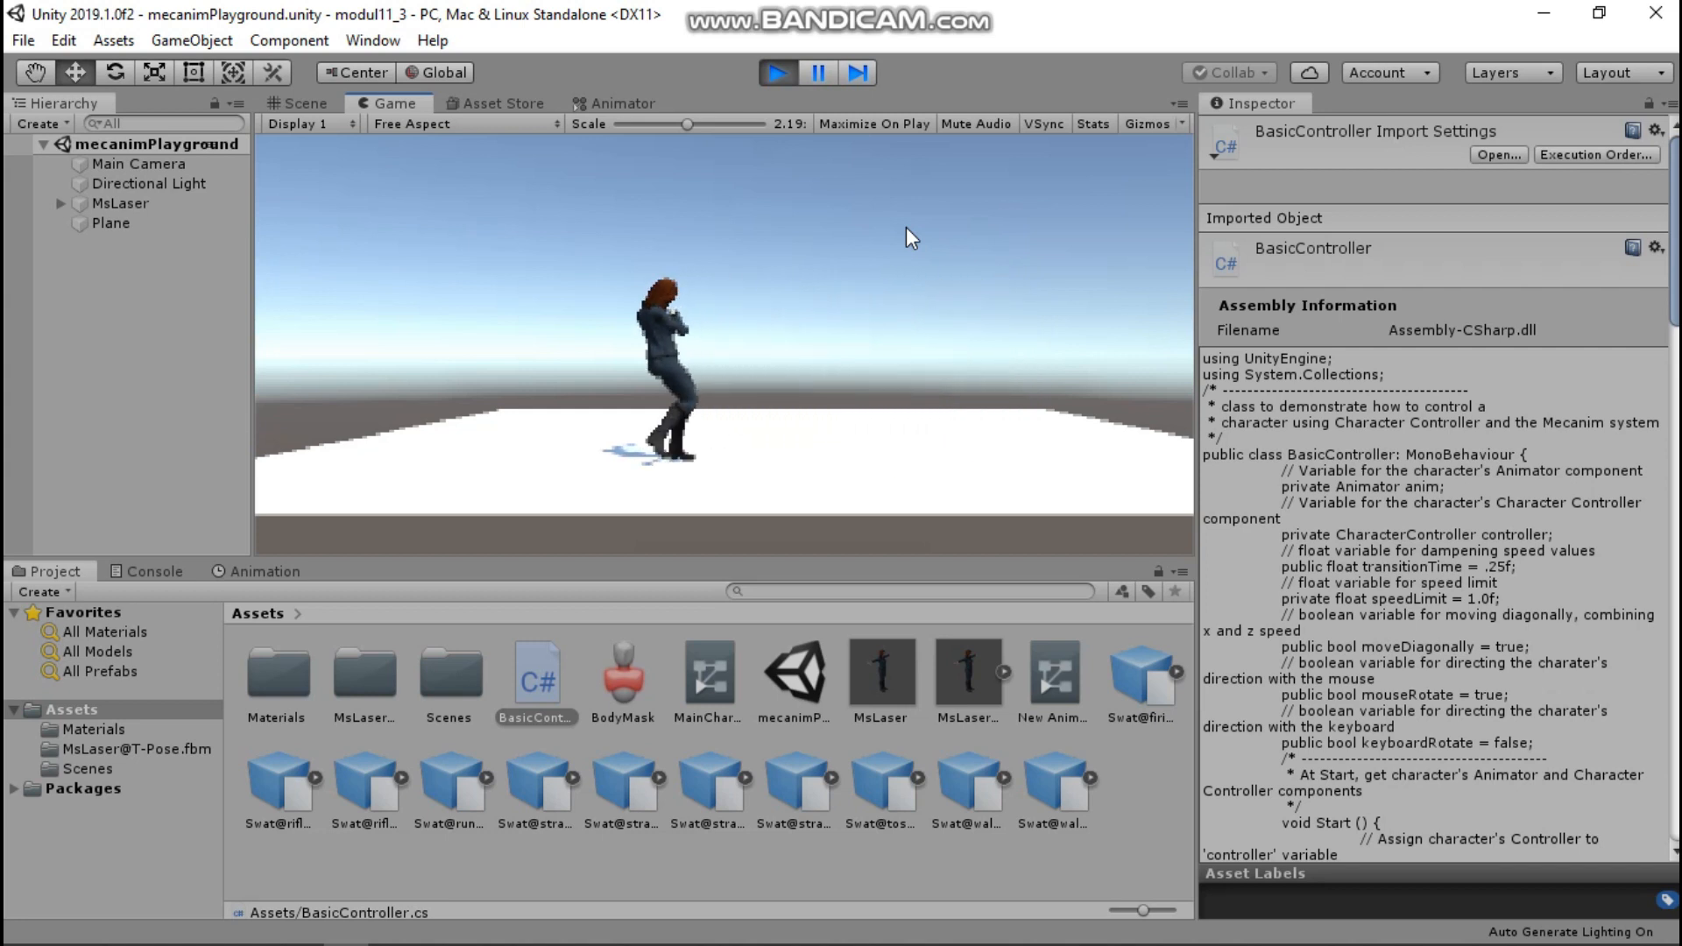
key(d)
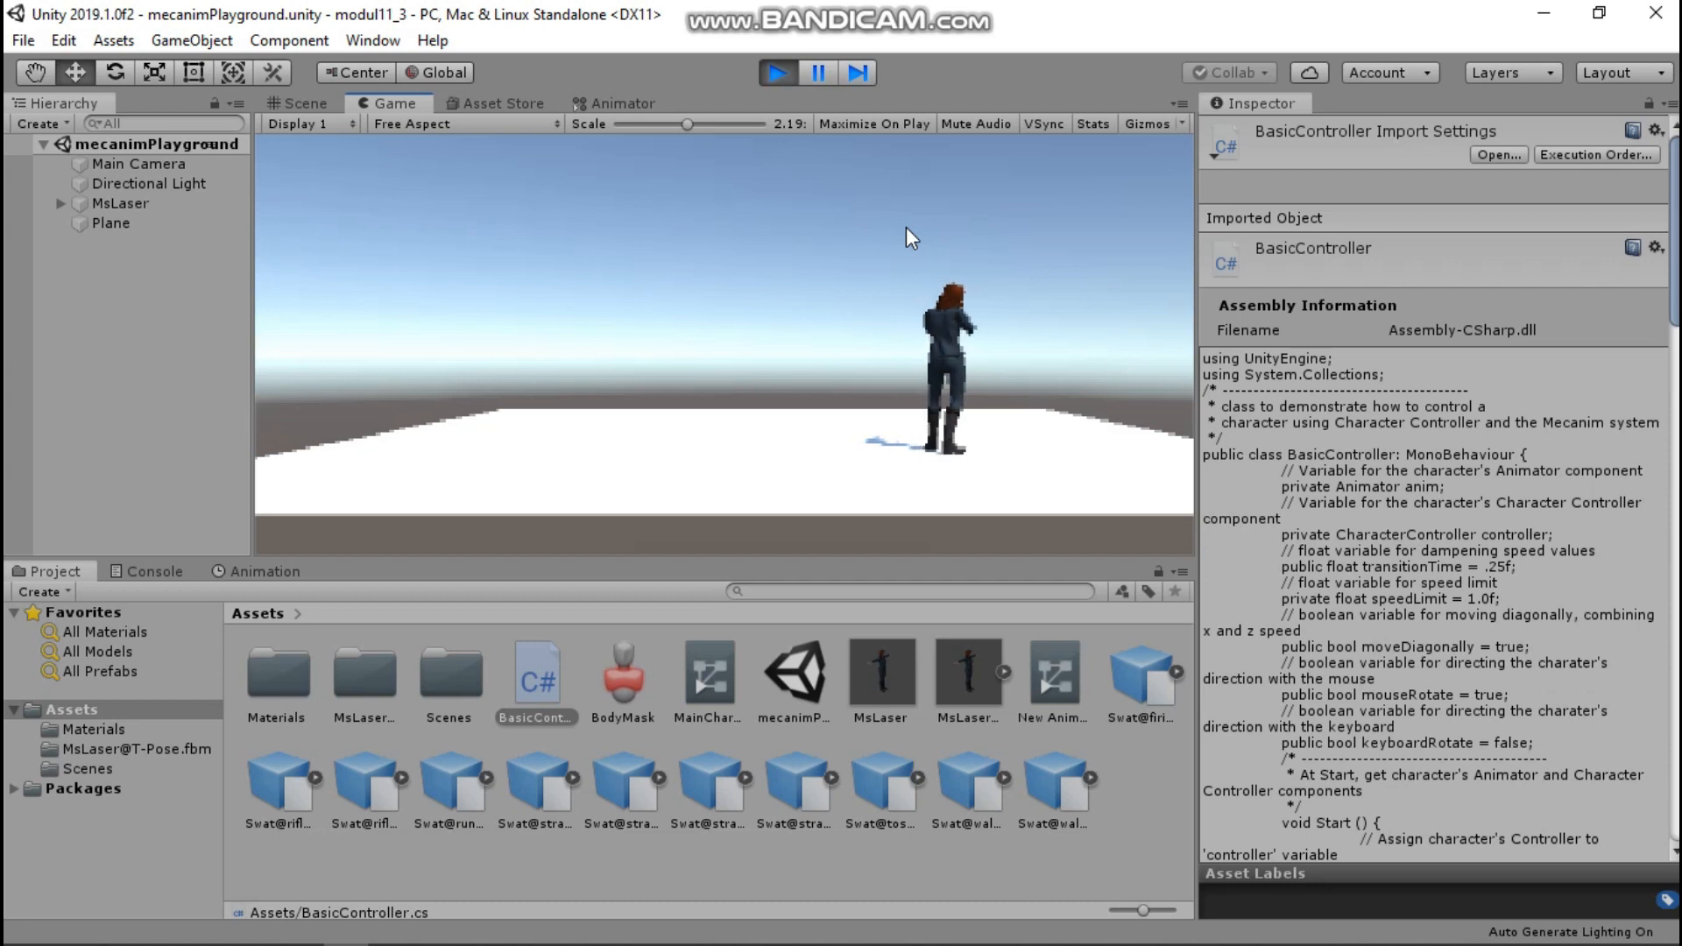
key(a)
key(d)
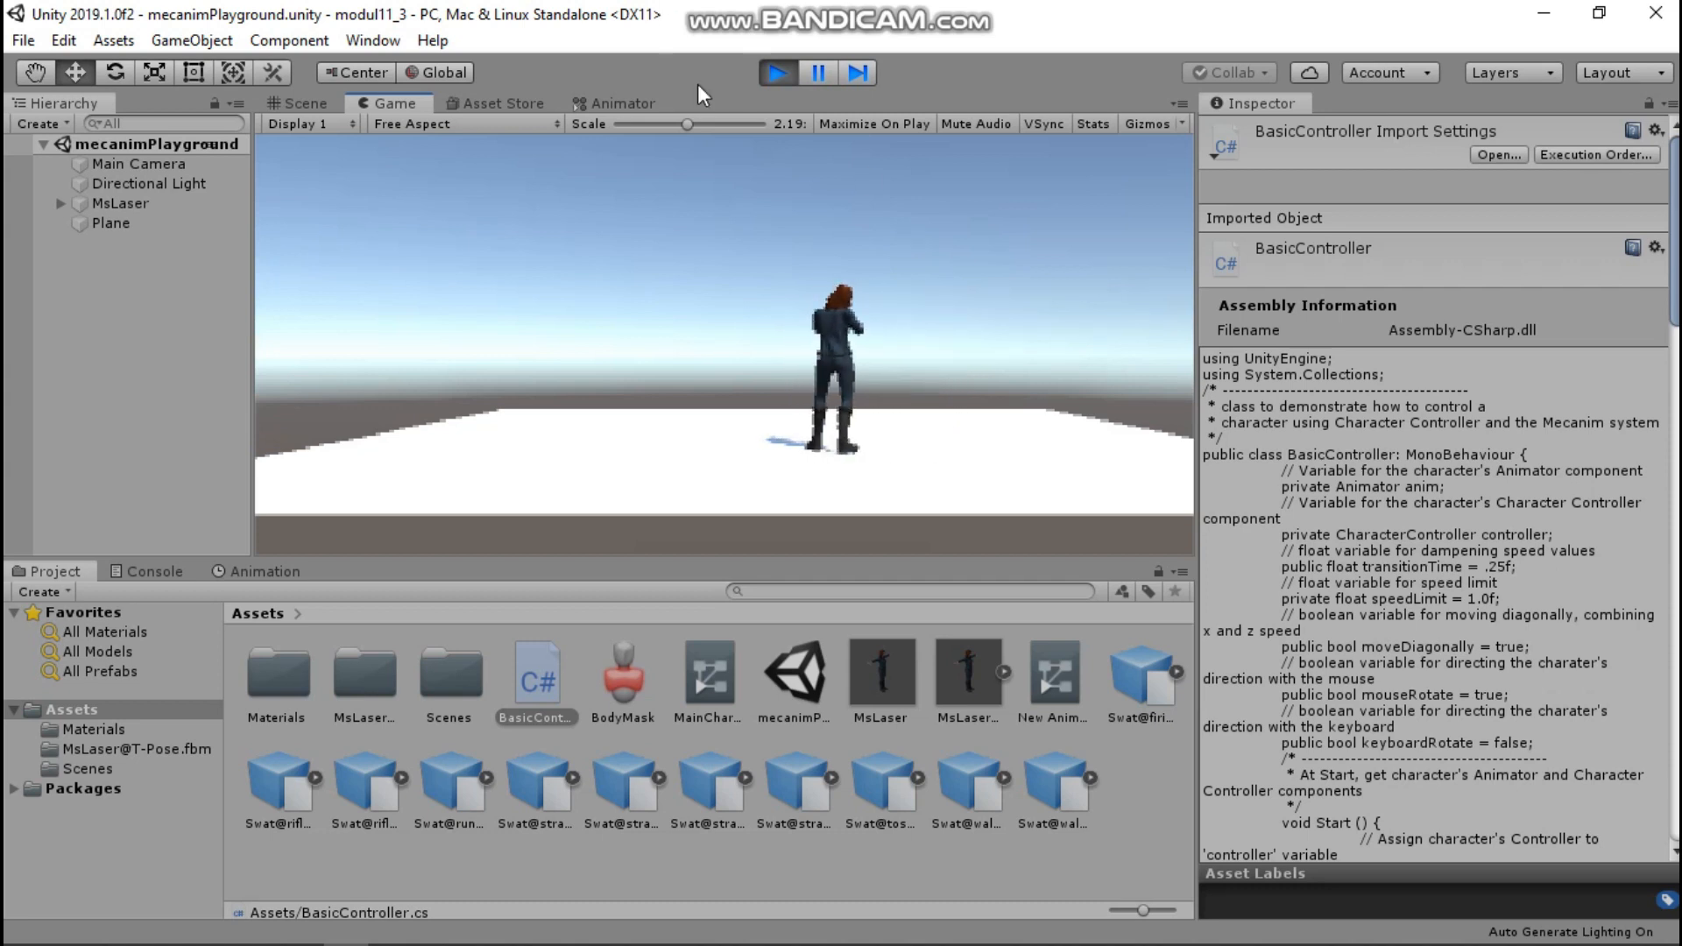
click(781, 70)
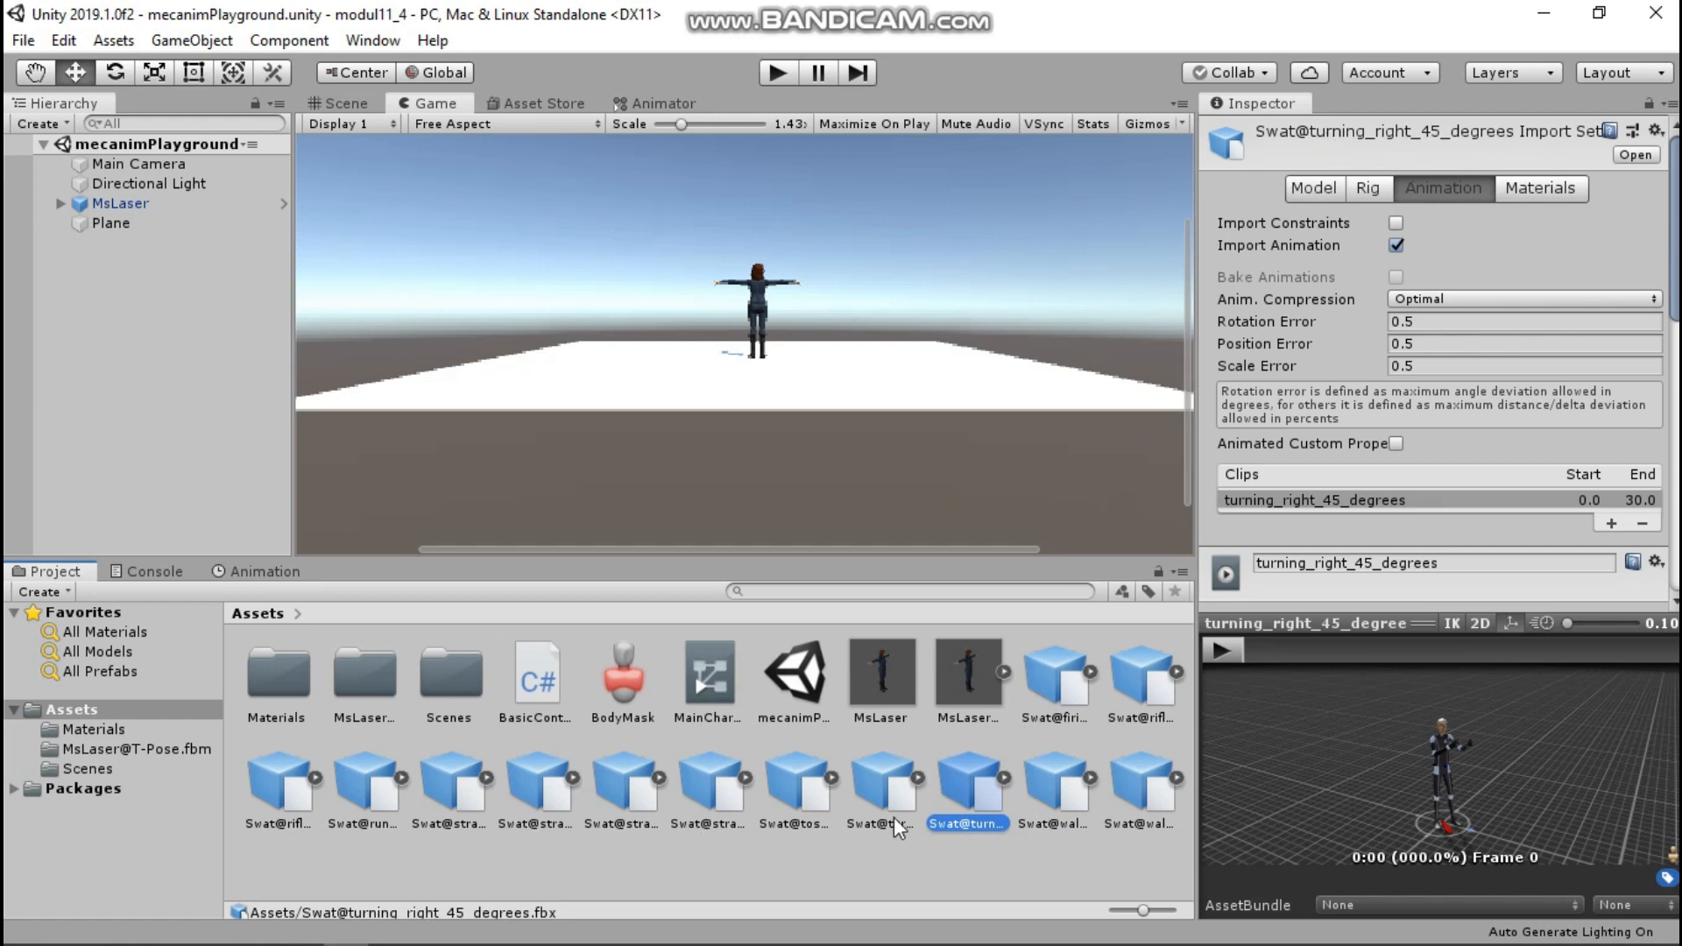
- Review the import settings of Swat@turn_left, checking its Humanoid rig and the clip's loop and root transform options
click(885, 785)
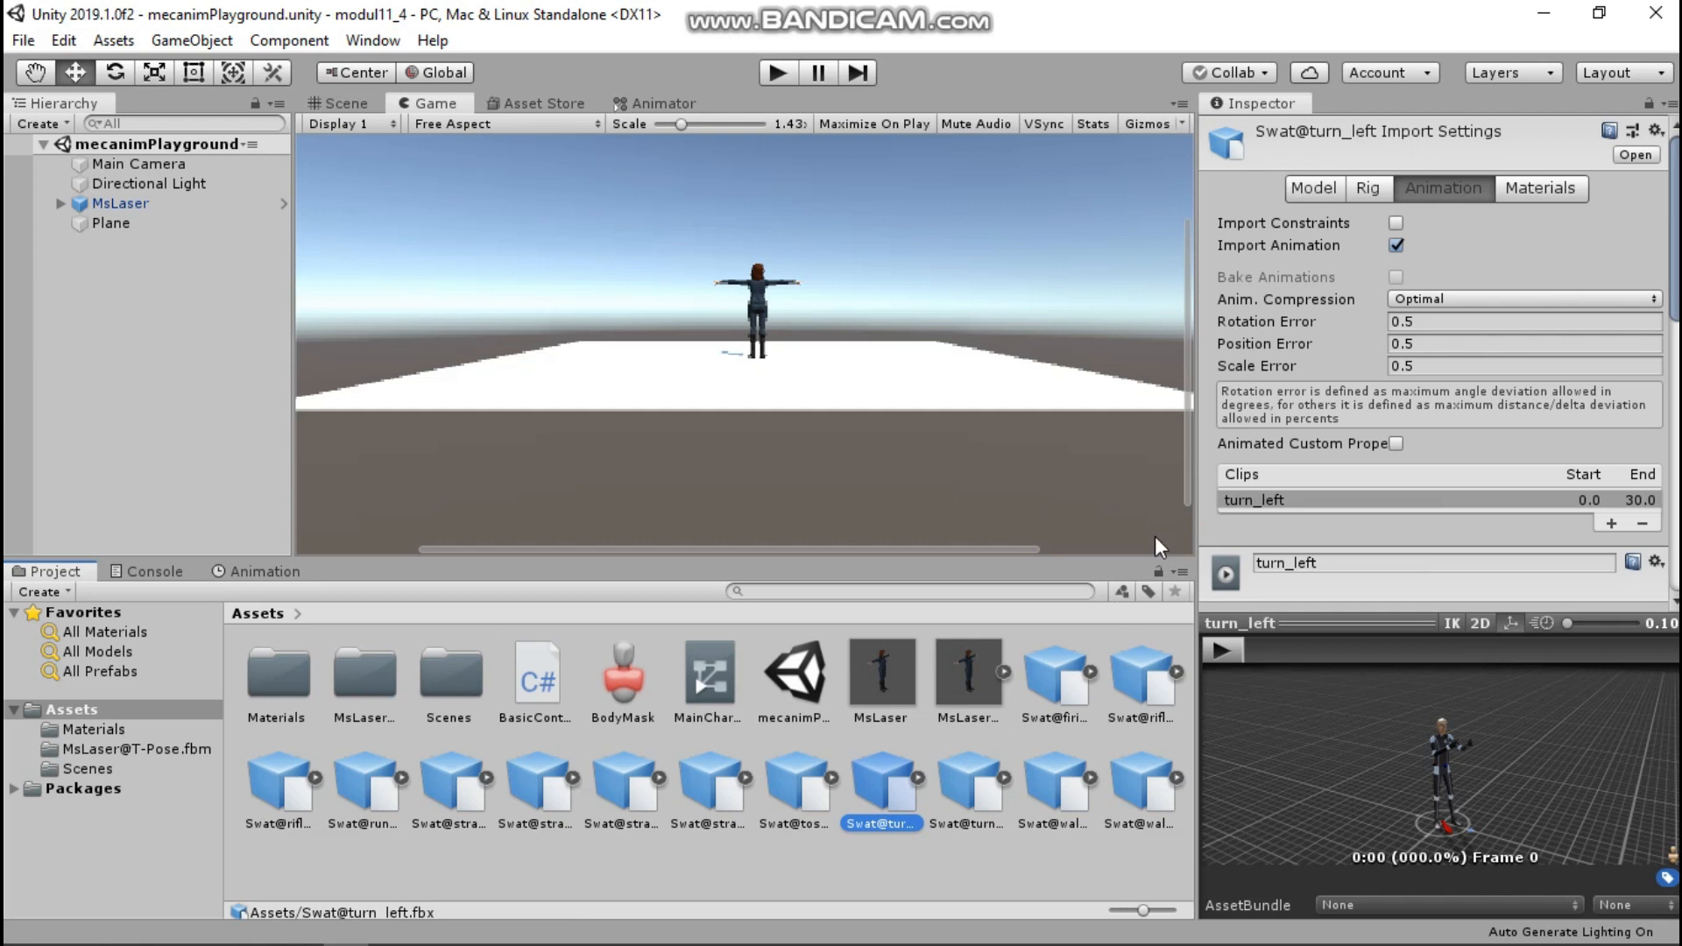
click(1369, 188)
click(1458, 224)
click(1458, 224)
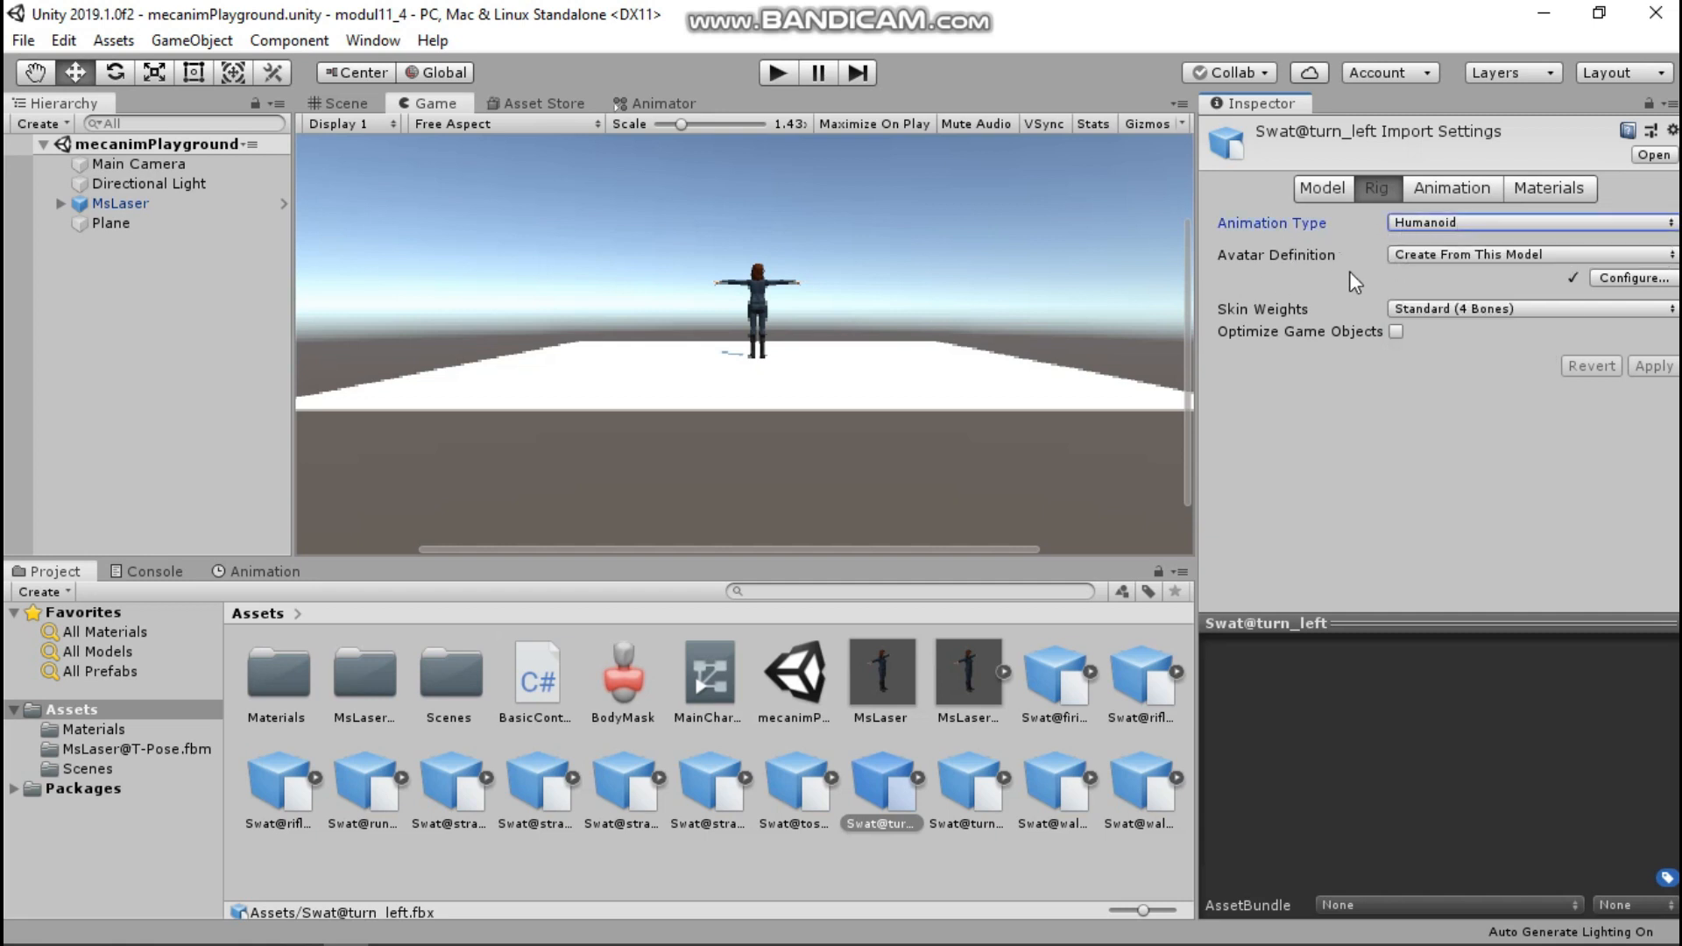
click(1423, 182)
scroll(1393, 331, down, 3)
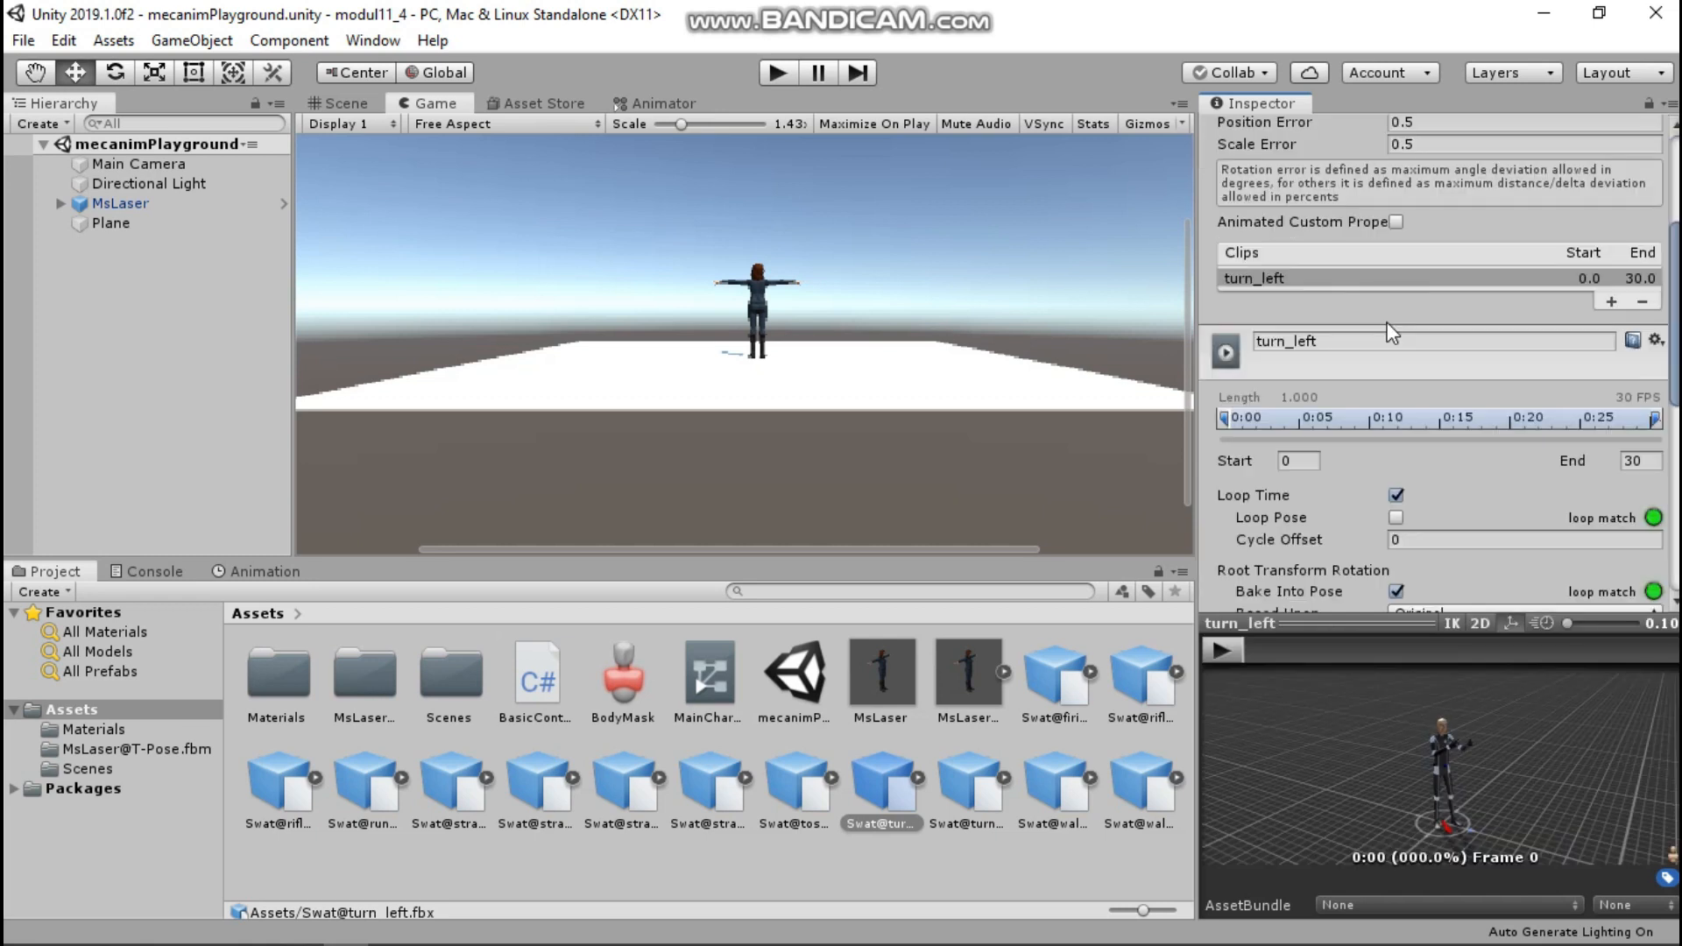
scroll(1394, 331, down, 4)
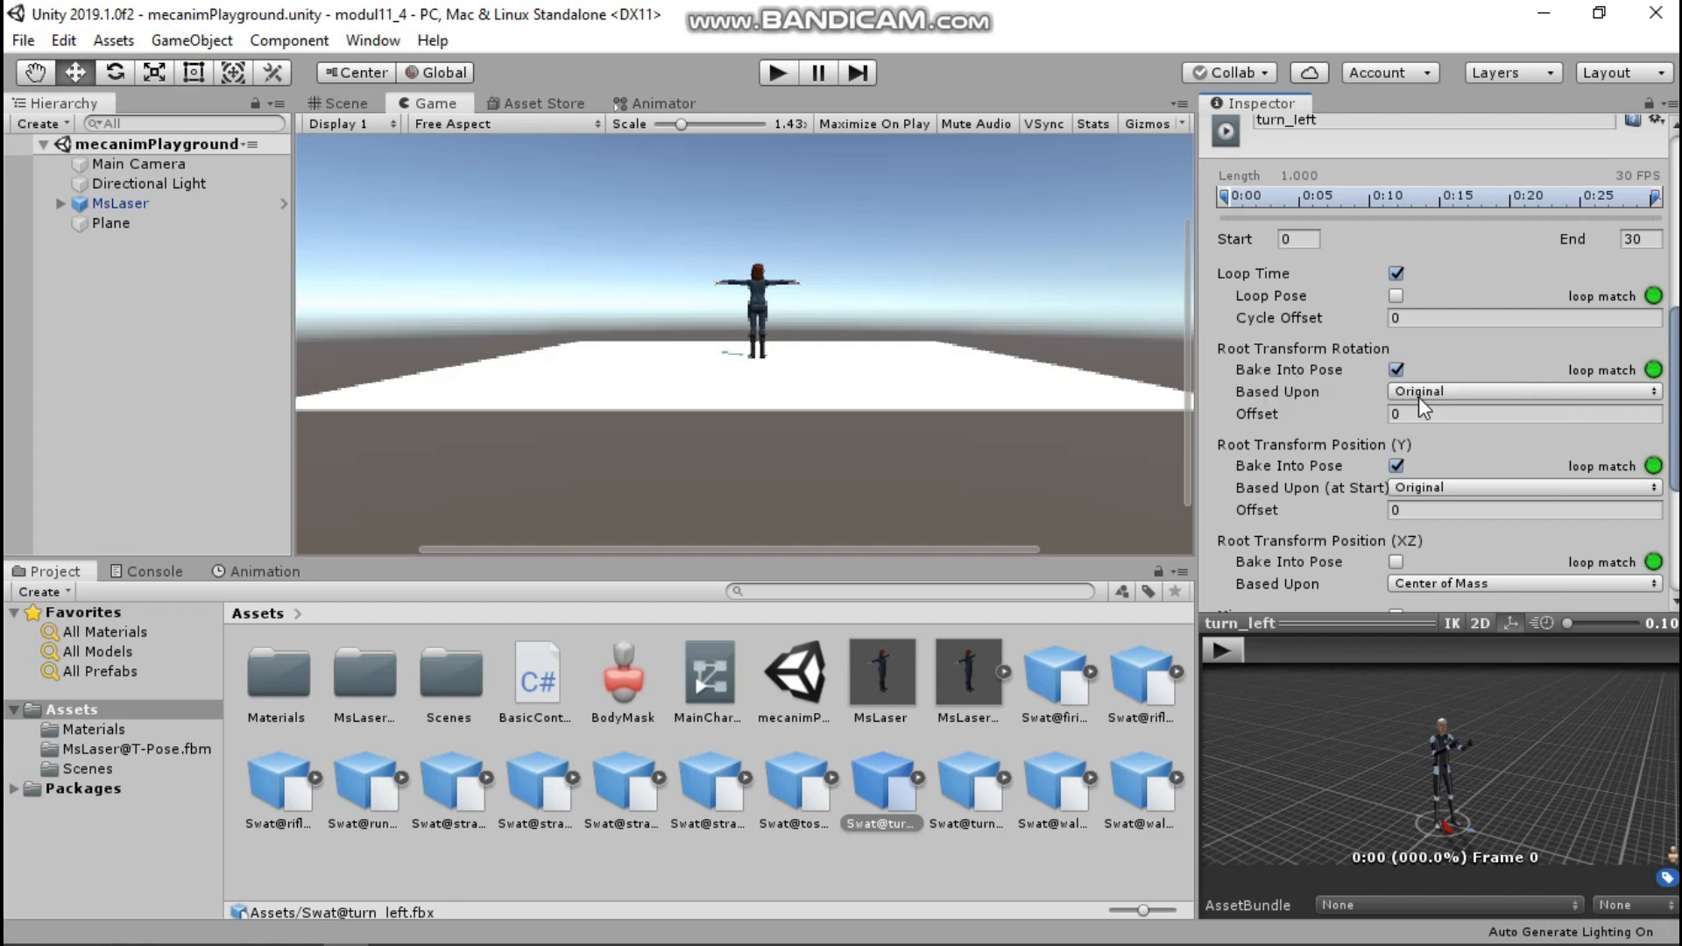
scroll(1321, 518, down, 5)
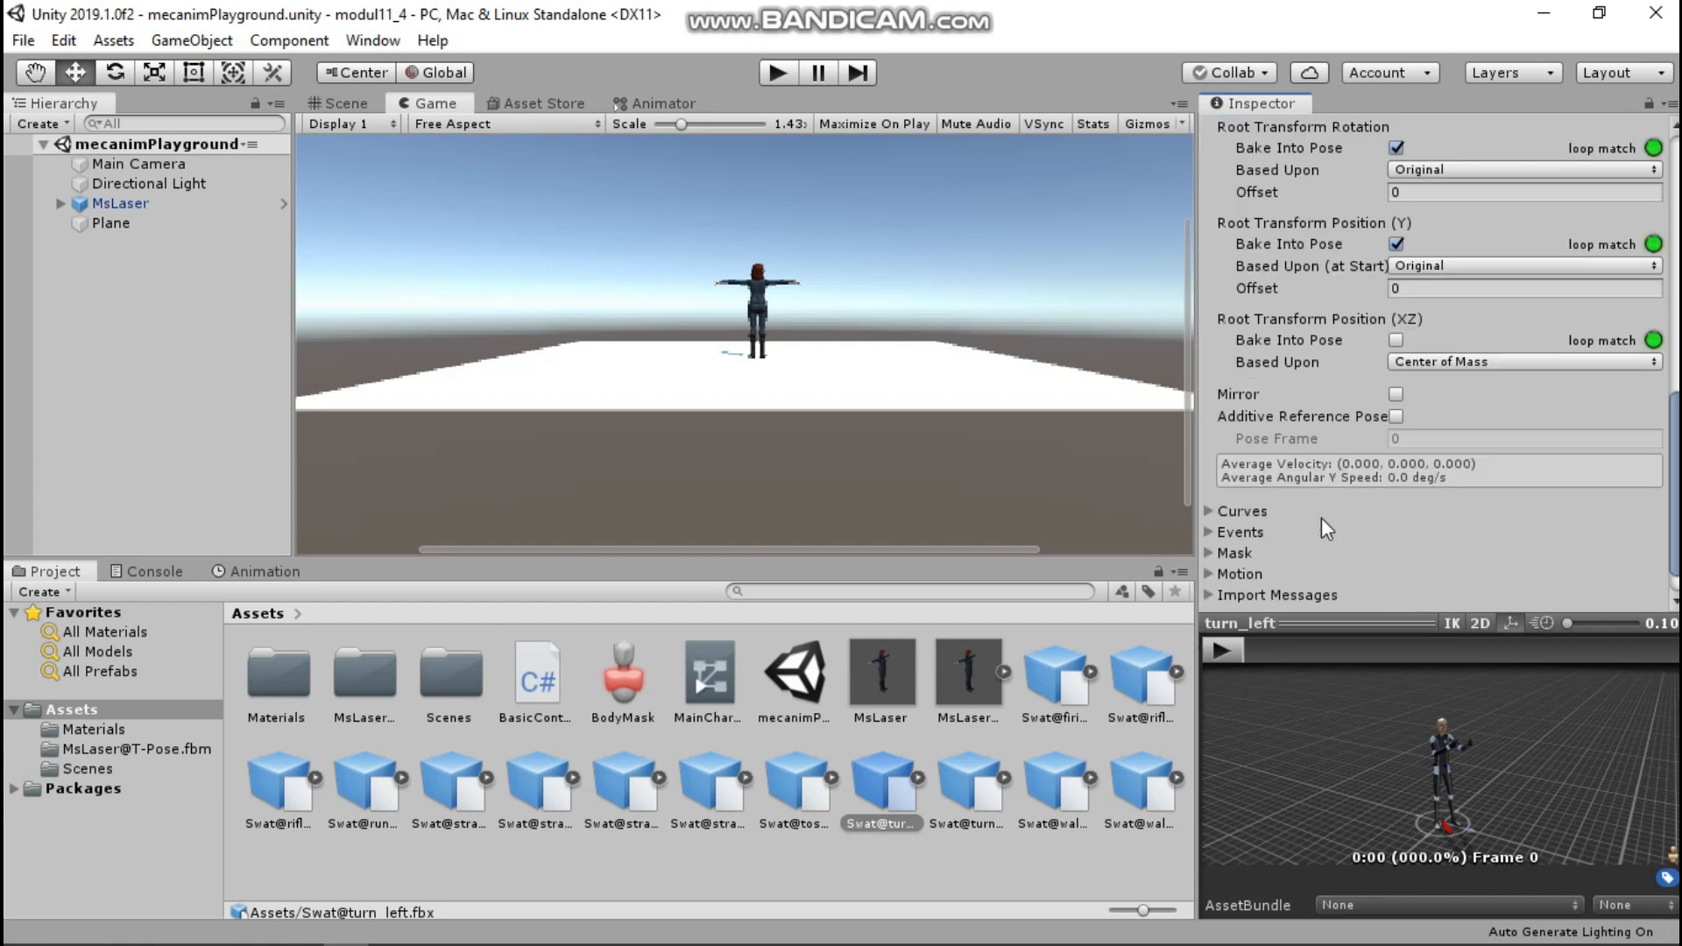
scroll(1322, 514, up, 10)
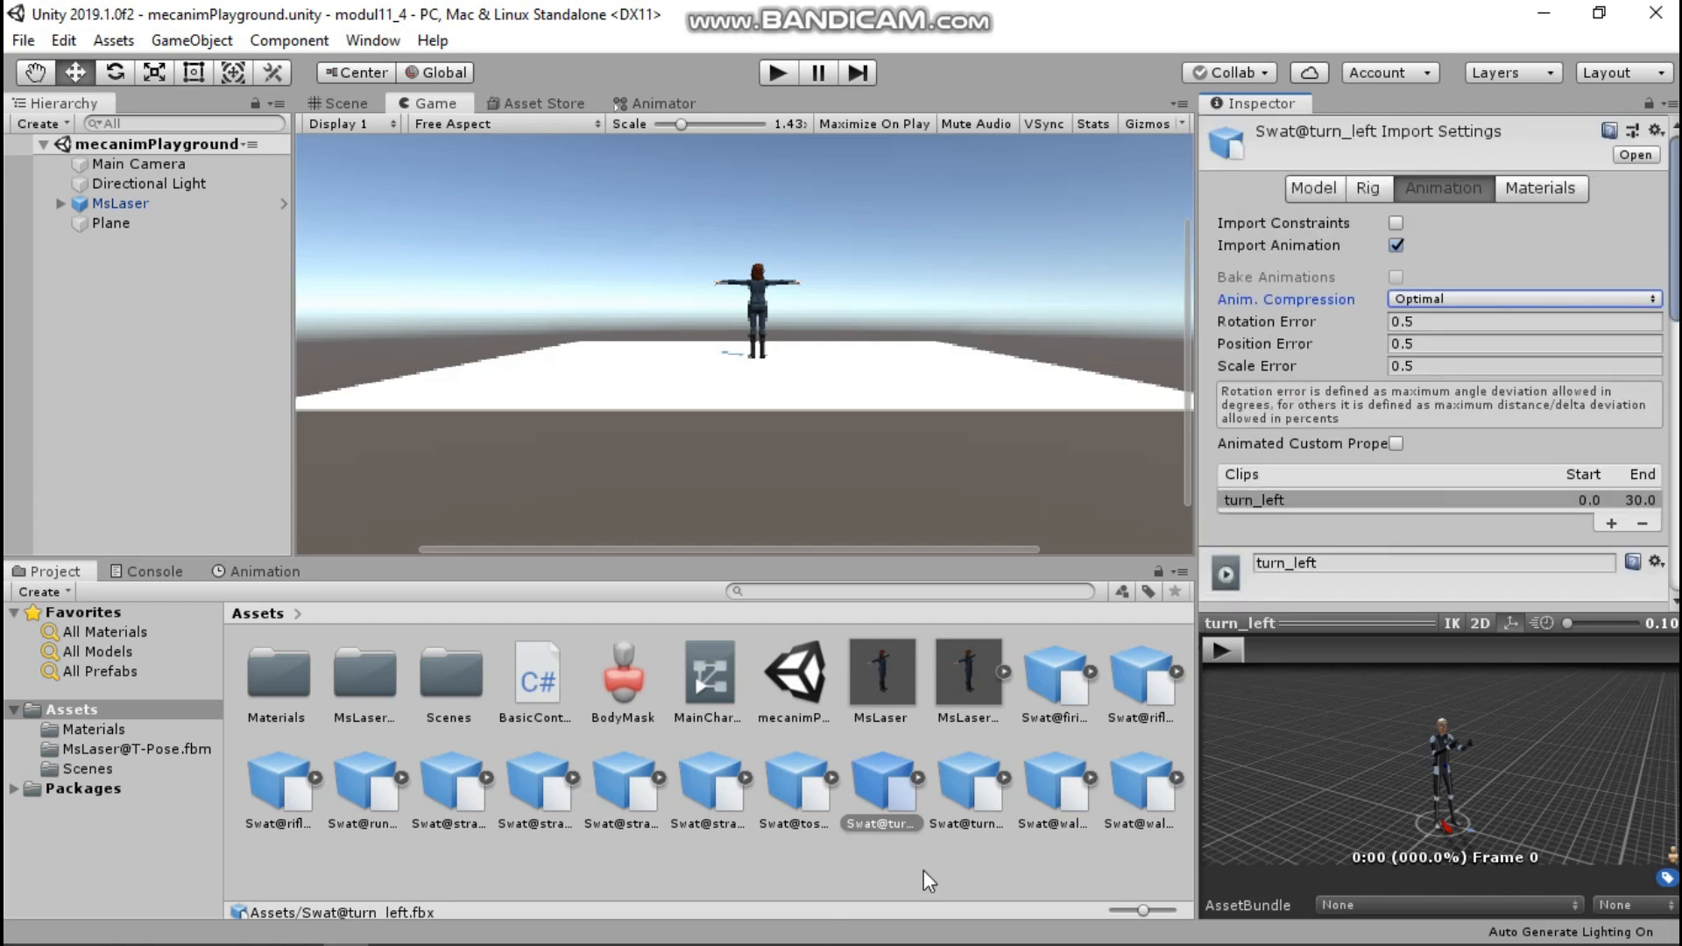
- Review the rig and animation import settings of Swat@turning_right_45_degrees
double_click(996, 775)
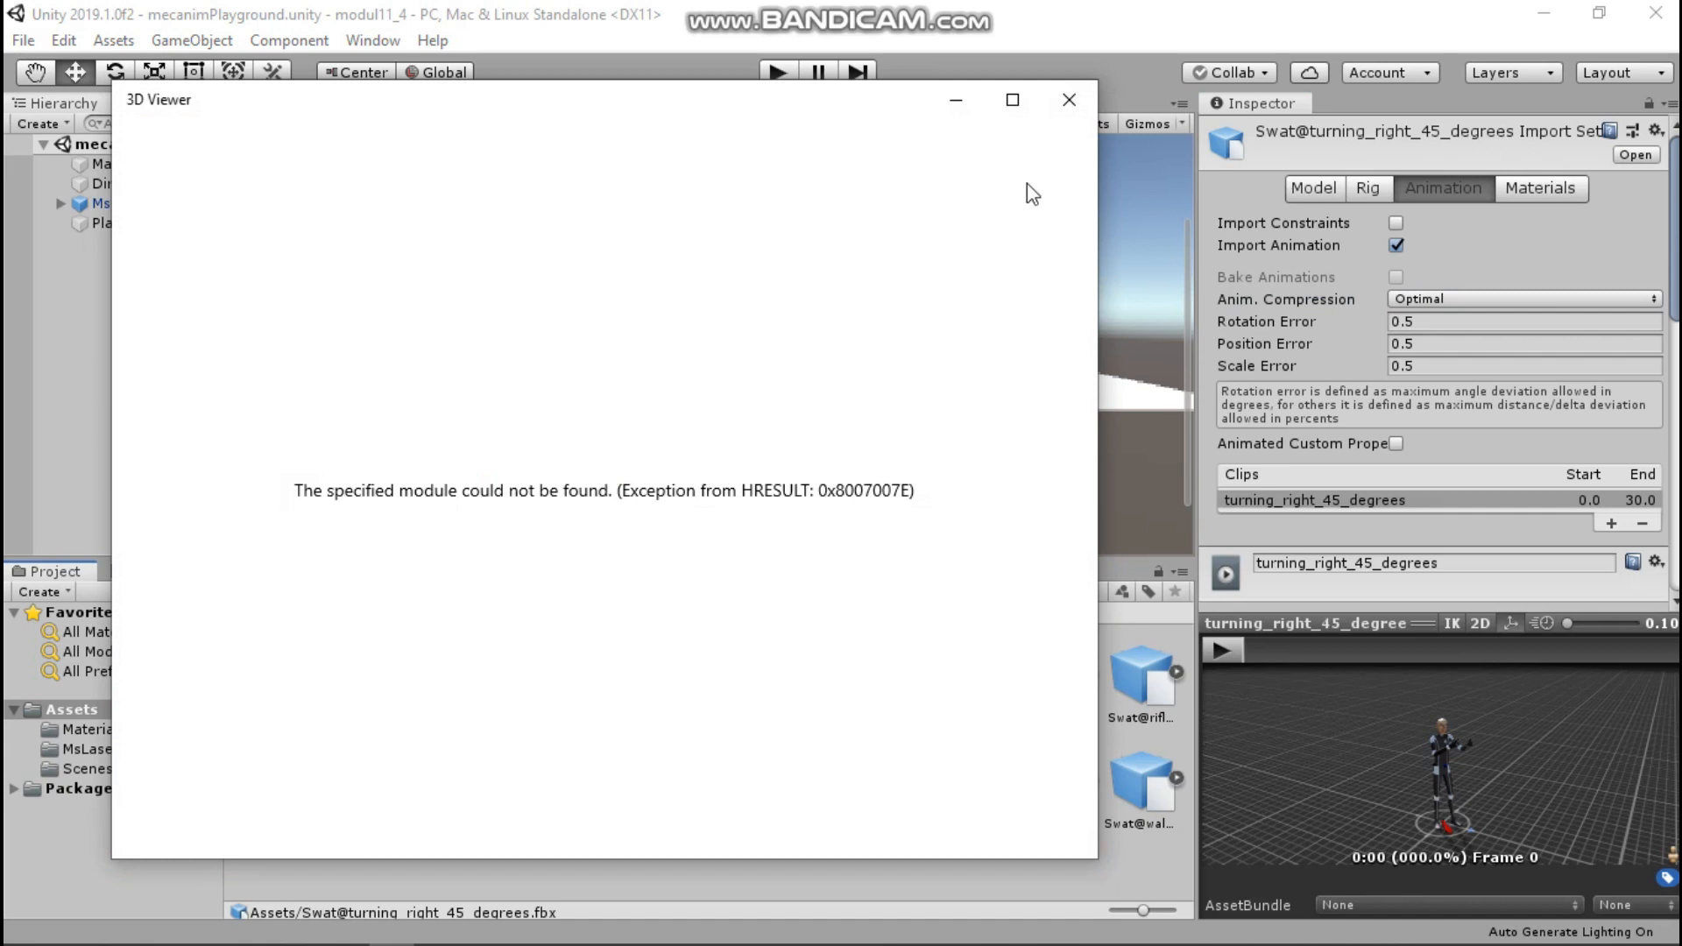
click(1056, 114)
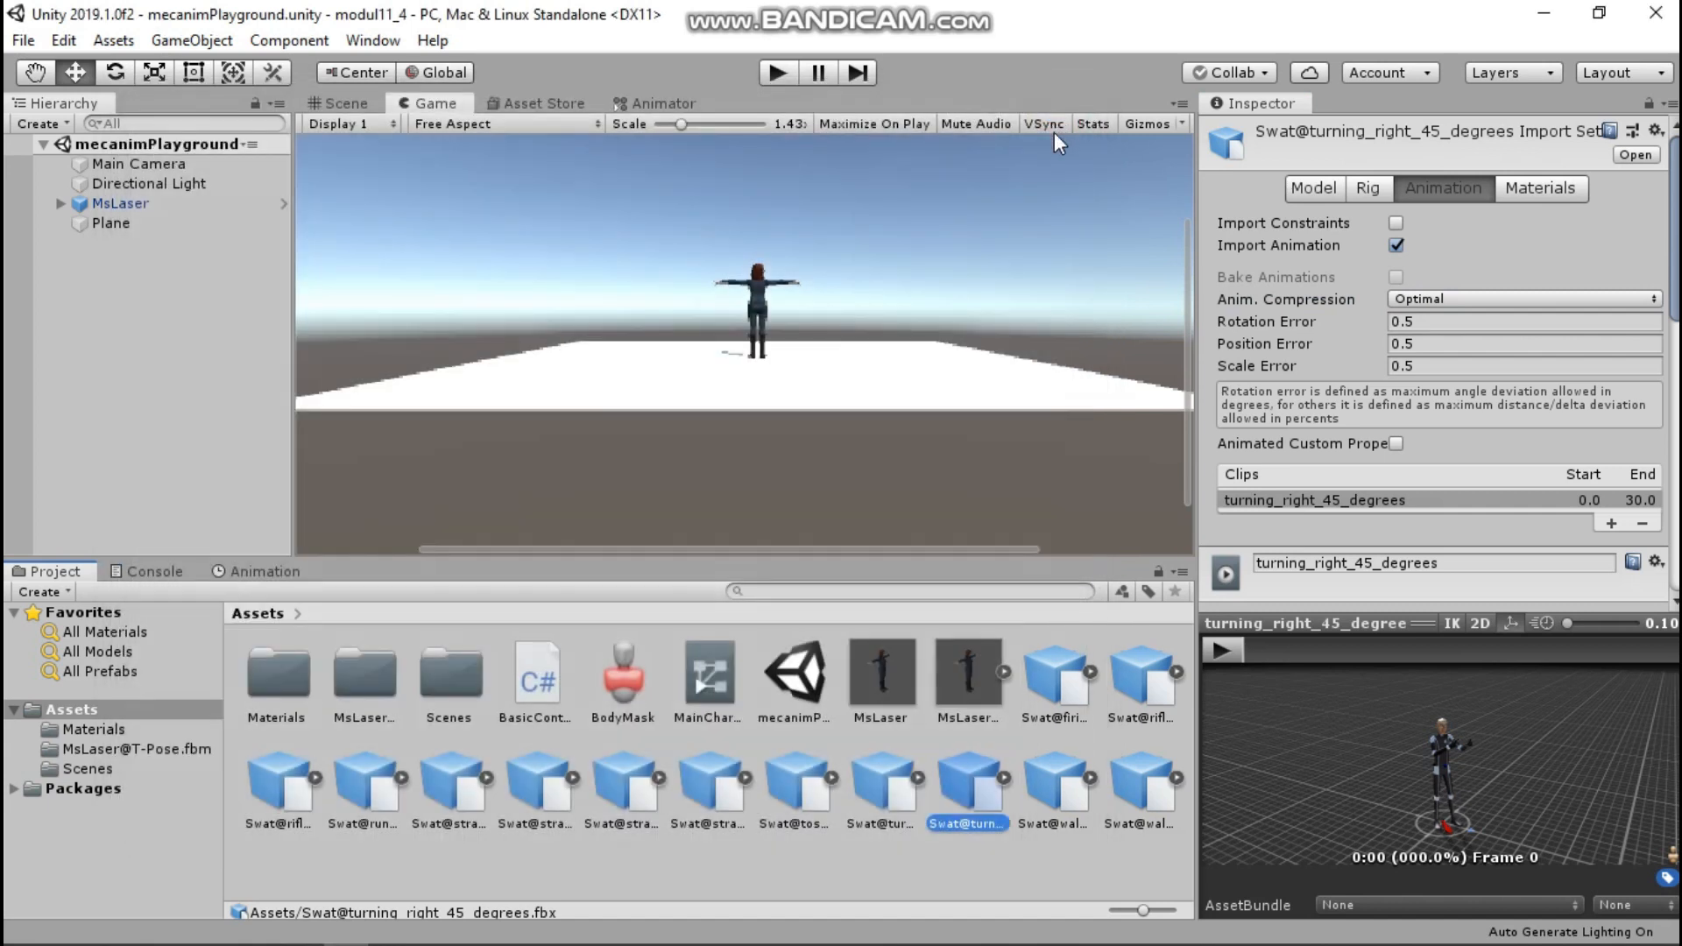
click(1376, 188)
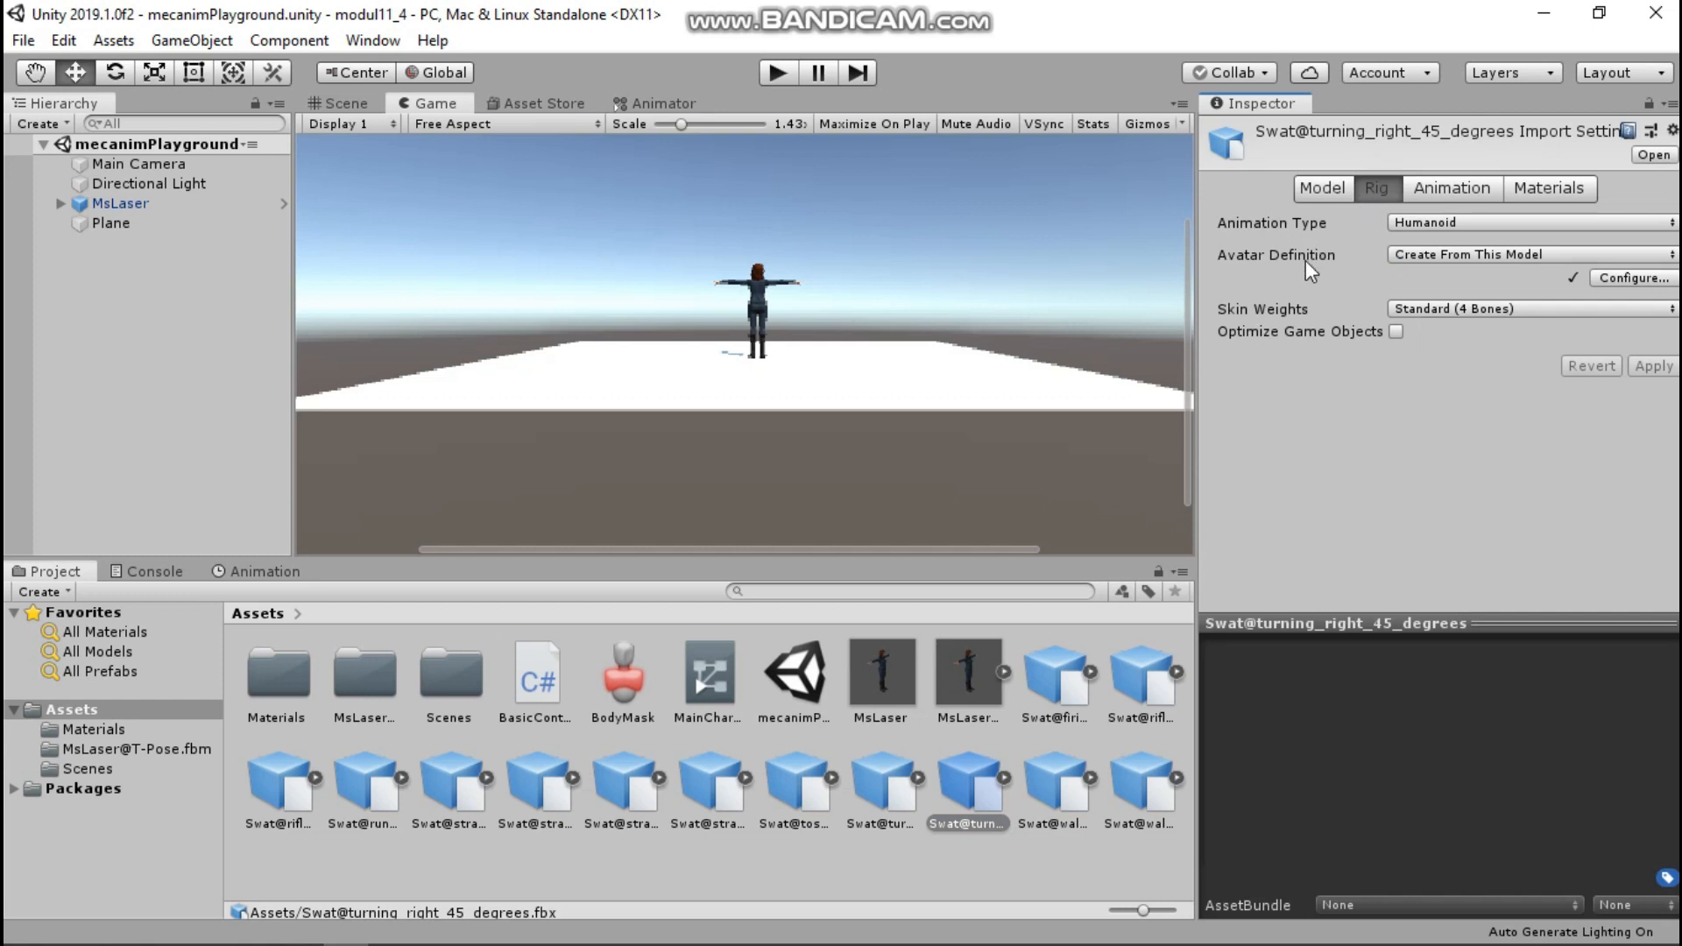
click(1416, 190)
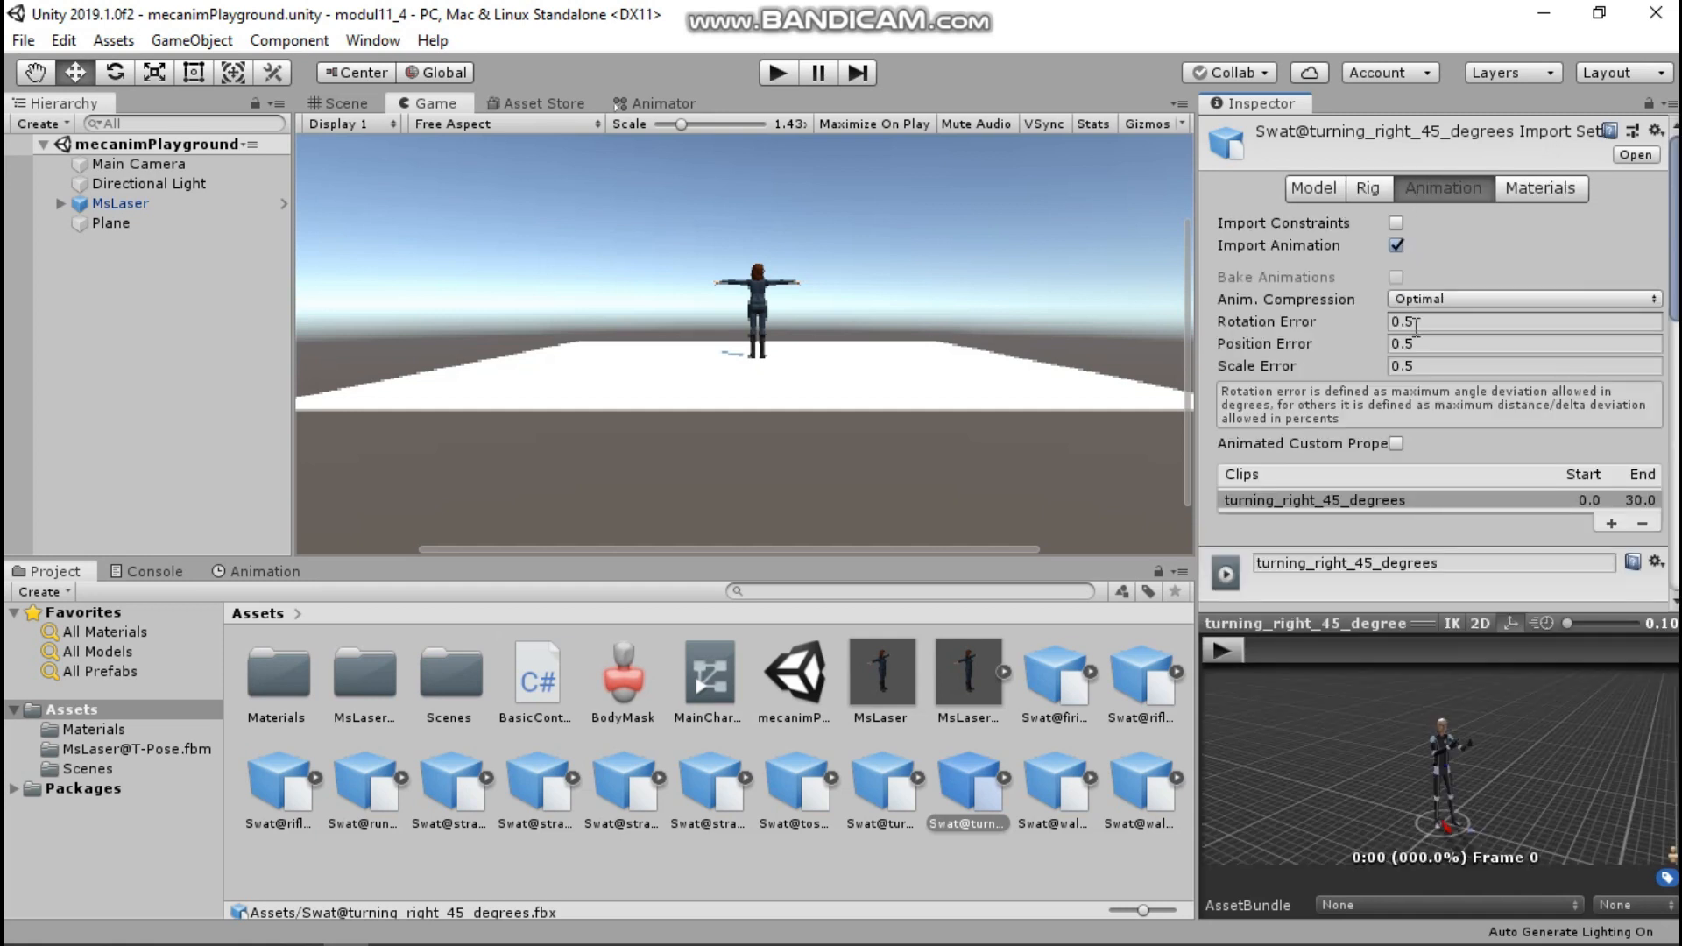
scroll(1420, 338, down, 5)
scroll(1332, 408, up, 5)
- Open the MainCharacter controller in the Animator and review its TurnLeft and TurnRight parameters
click(699, 693)
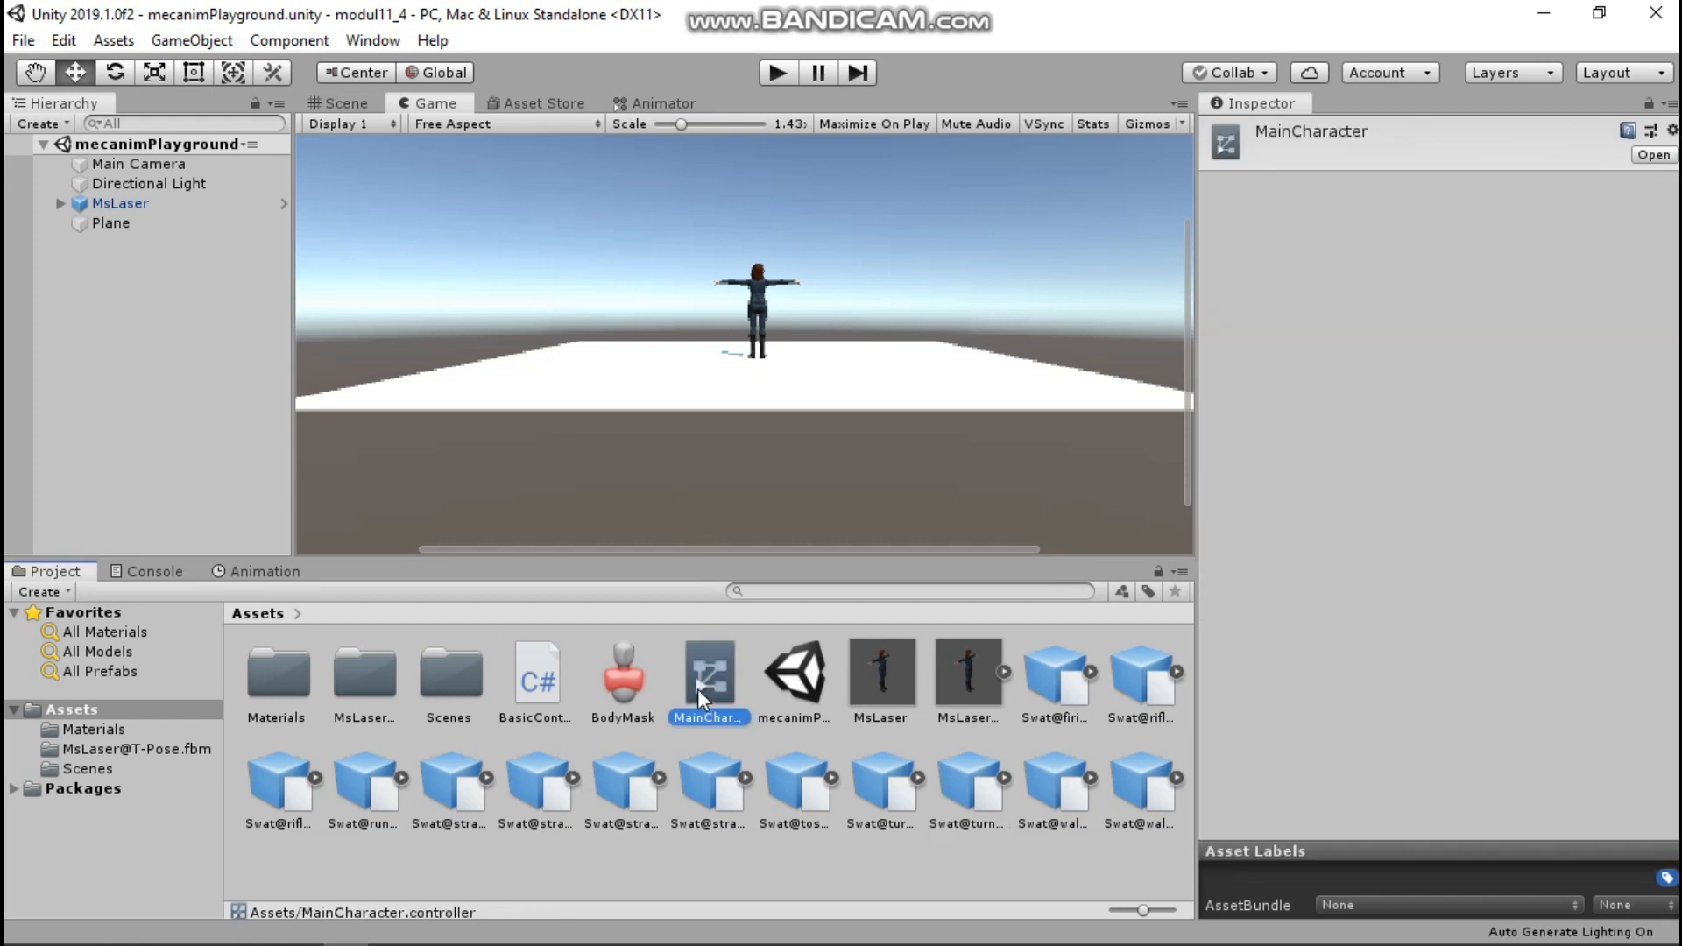
double_click(699, 692)
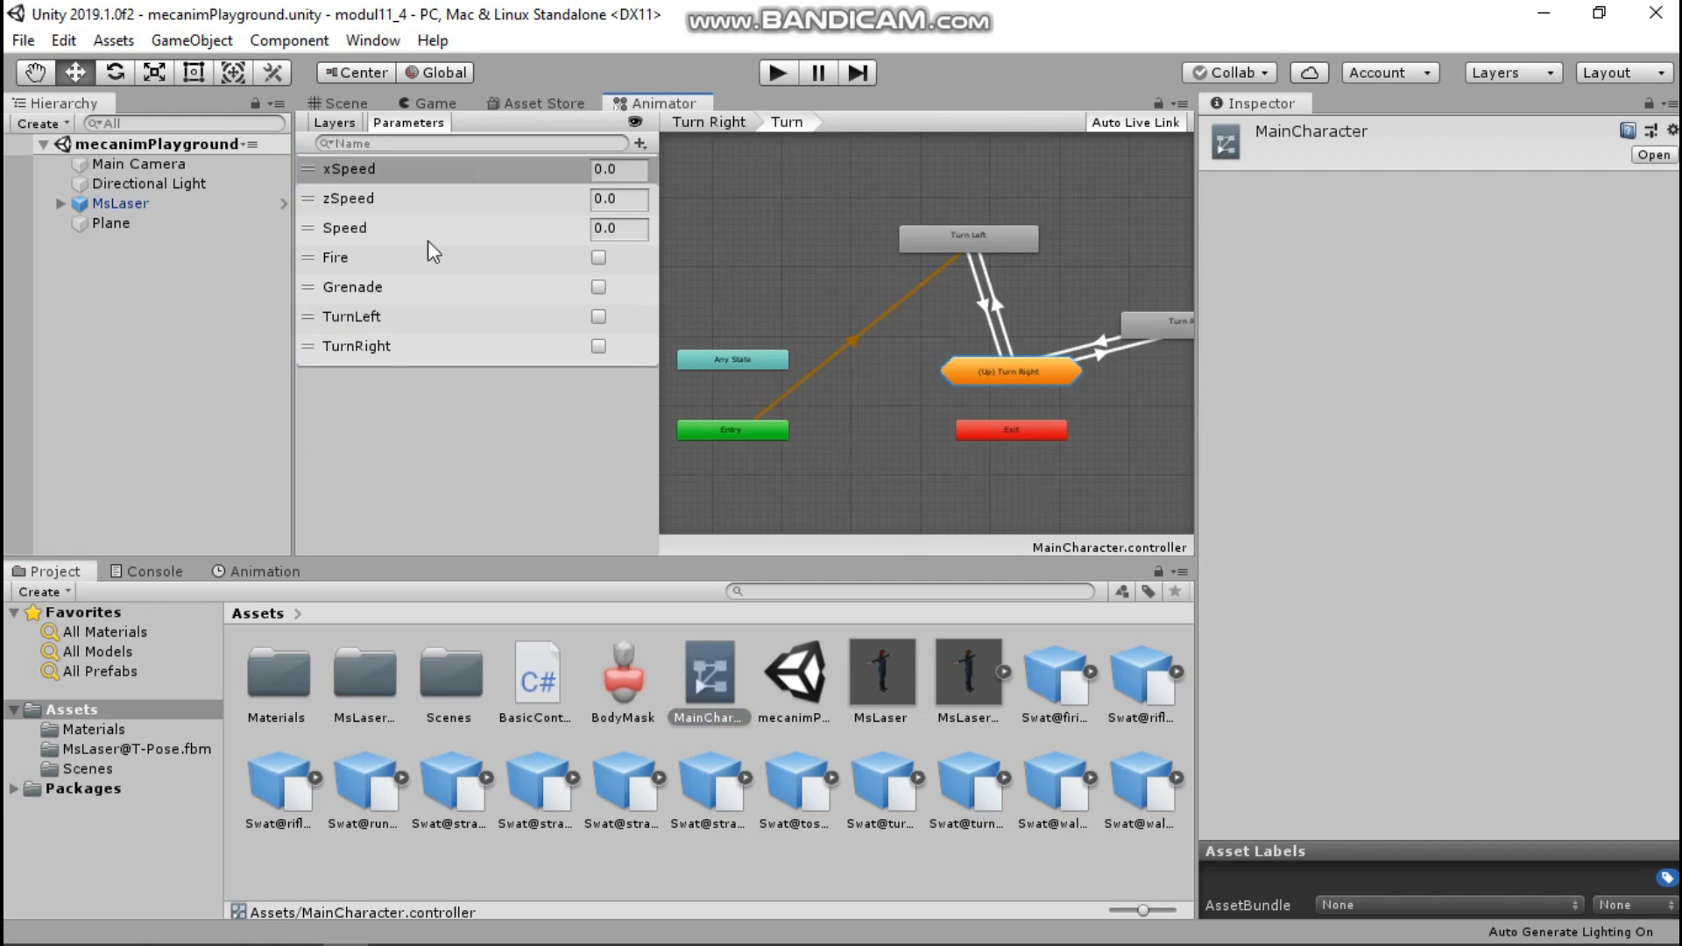
click(344, 323)
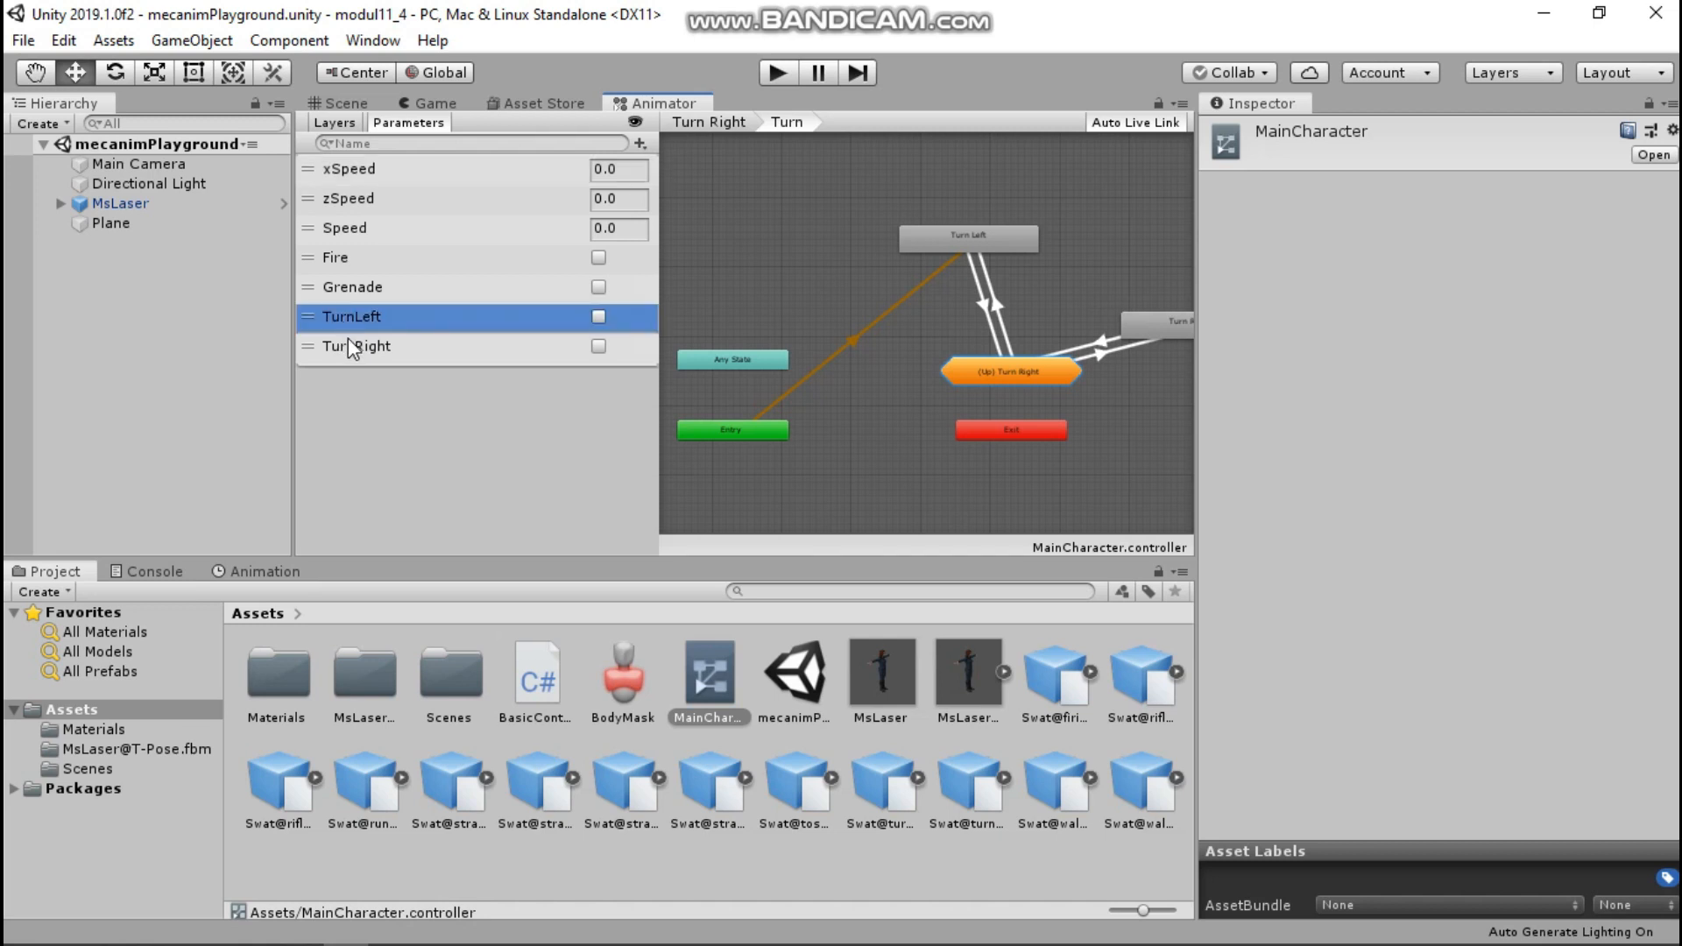
double_click(390, 320)
click(403, 350)
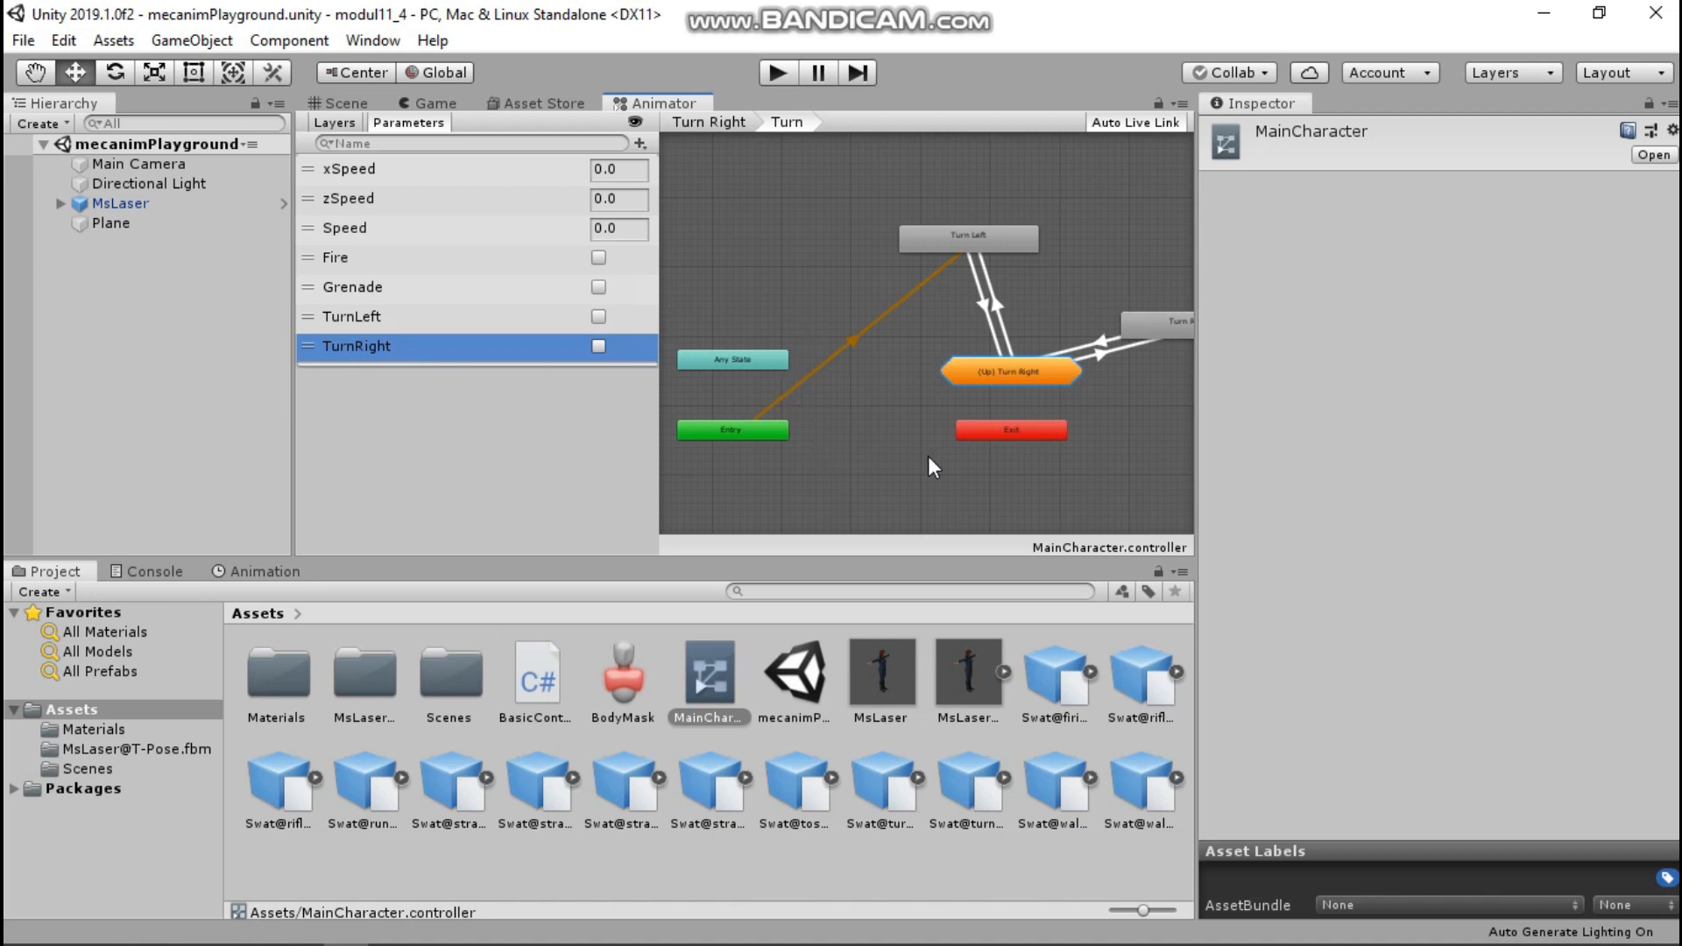
scroll(988, 413, up, 6)
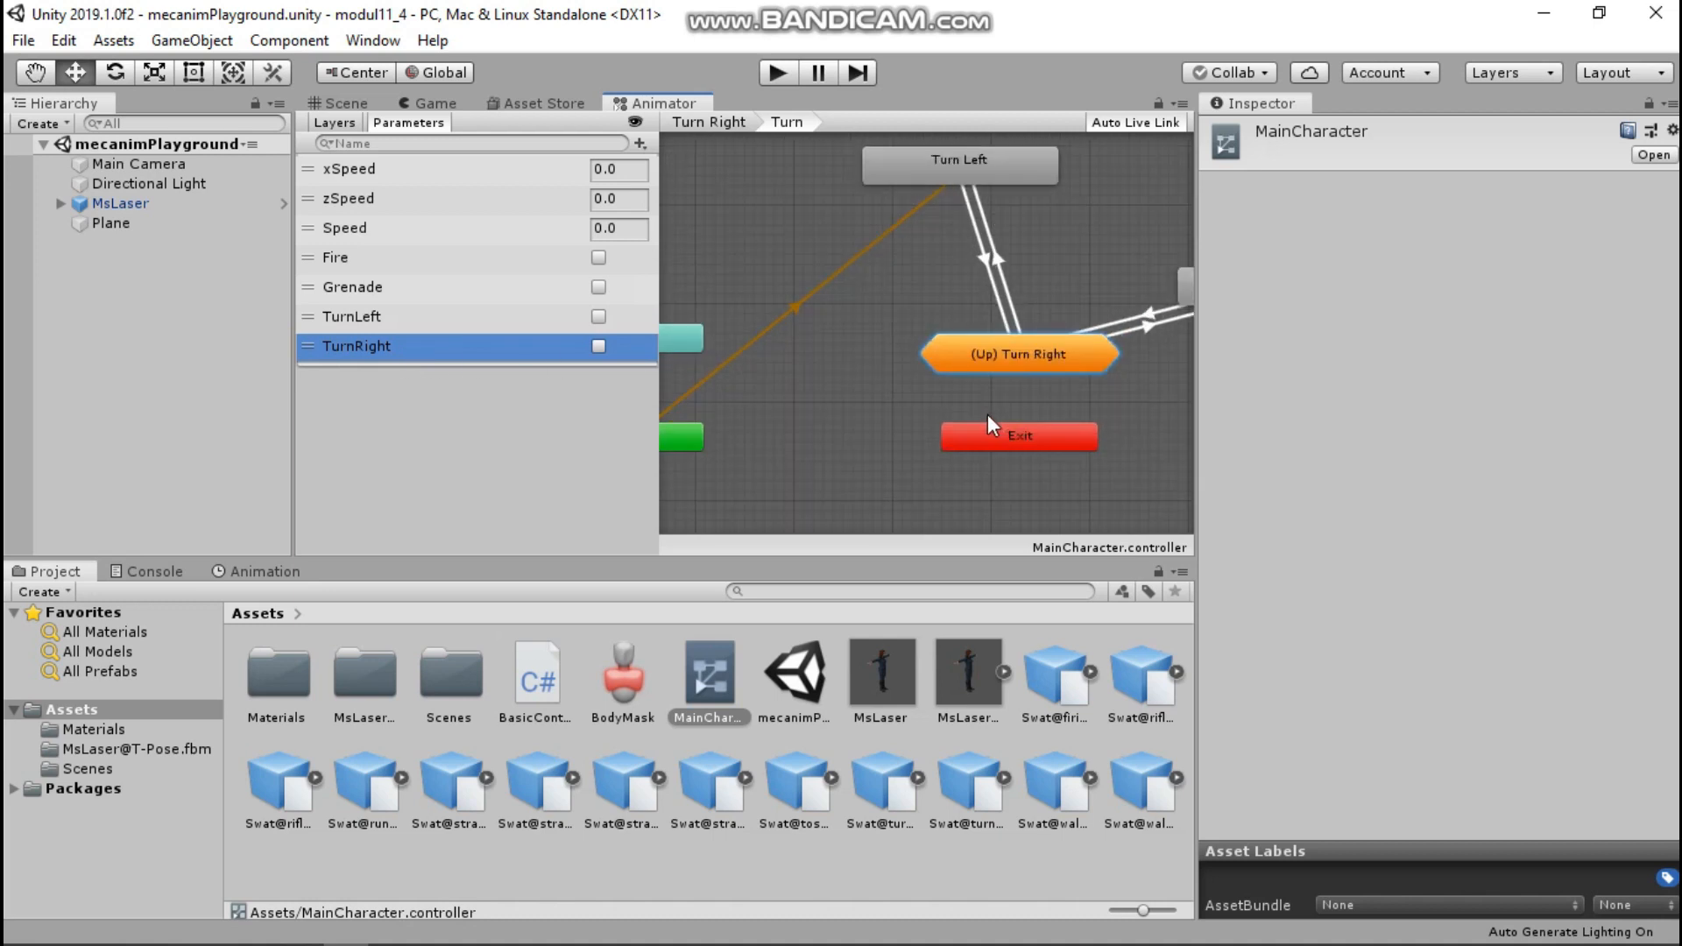
right_click(828, 371)
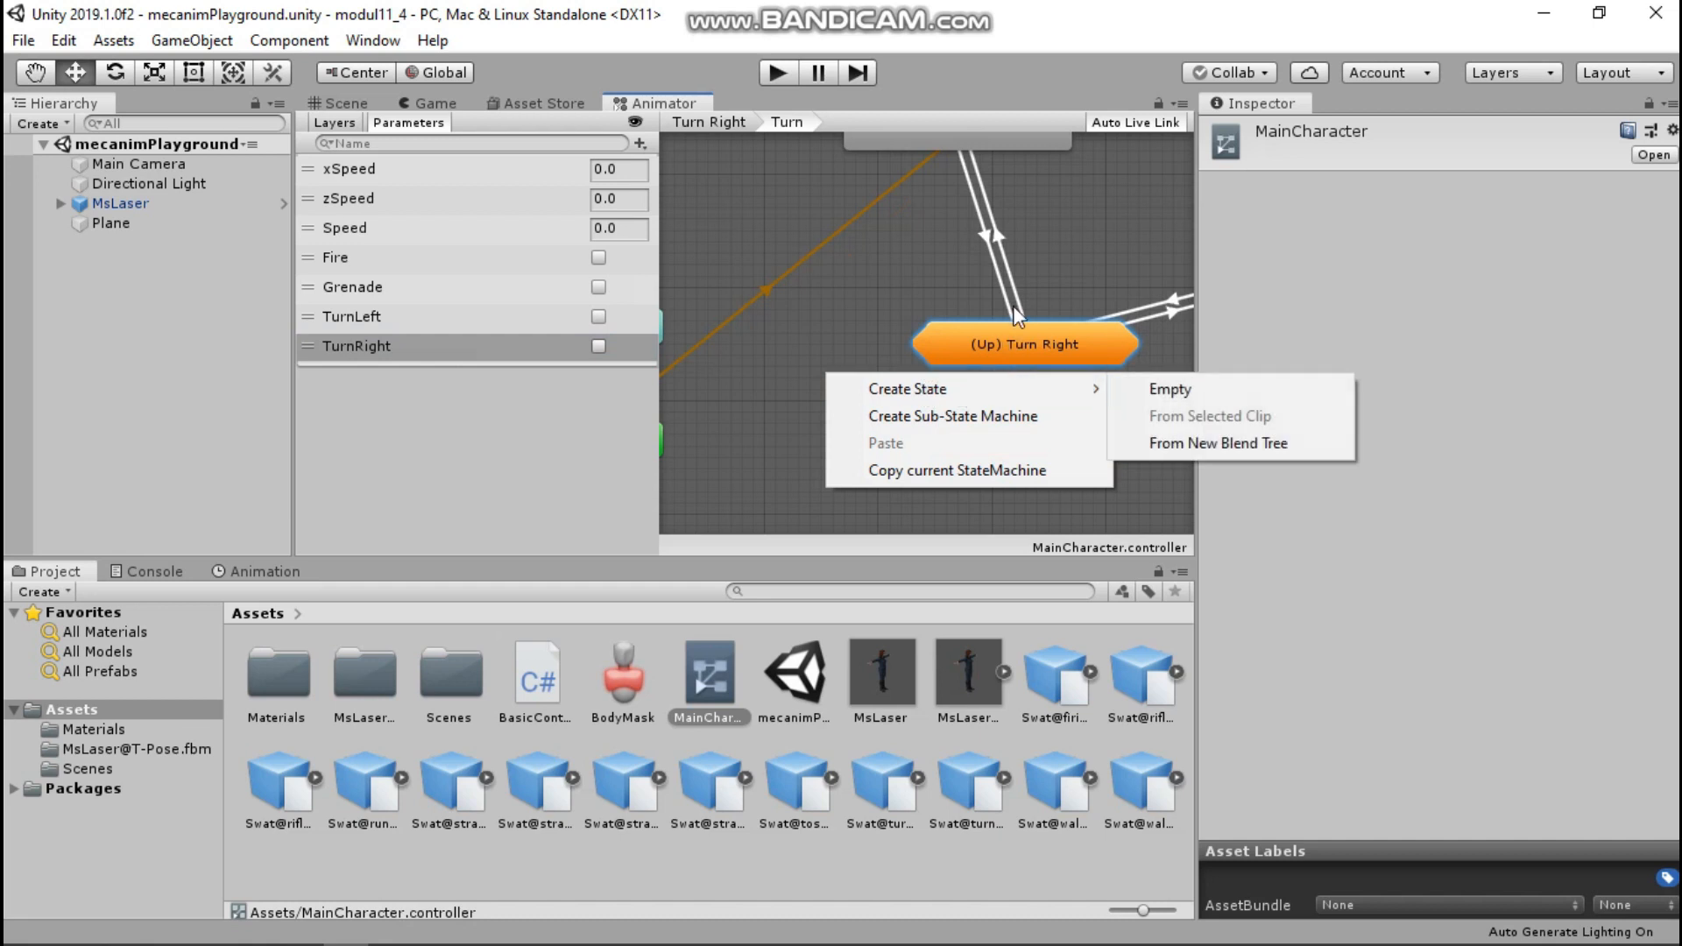
click(900, 280)
right_click(885, 387)
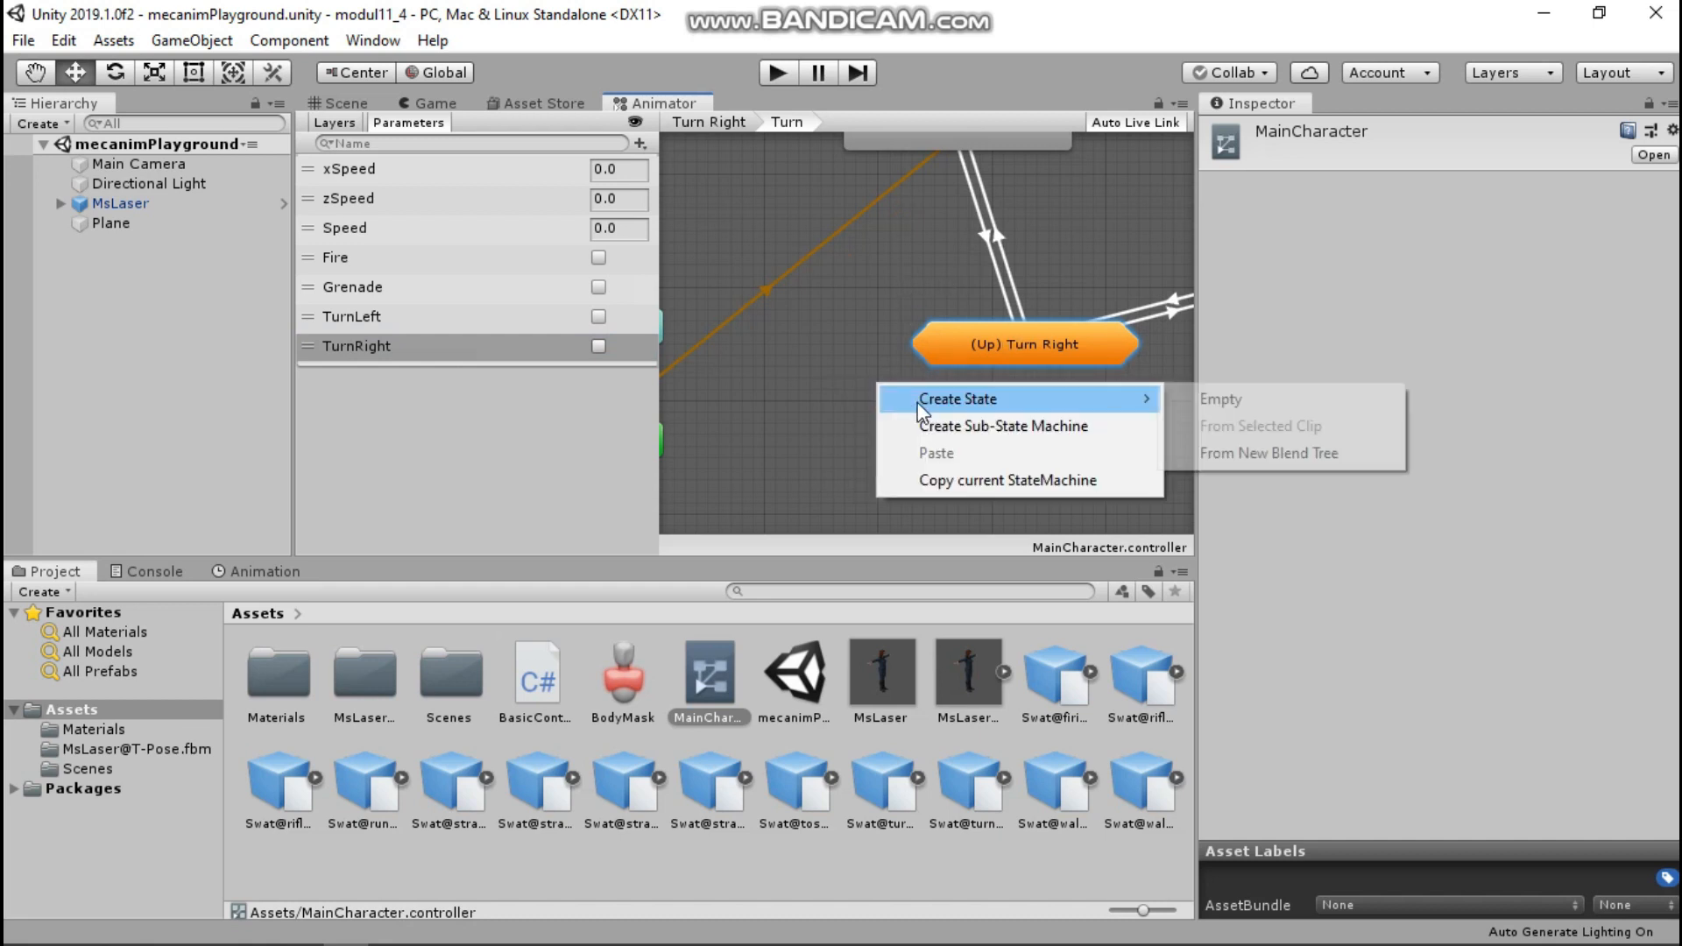
click(880, 284)
- Inspect the Turn Left and Turn Right states in the Turn sub-state machine, checking their motion clips and transitions
scroll(945, 330, down, 4)
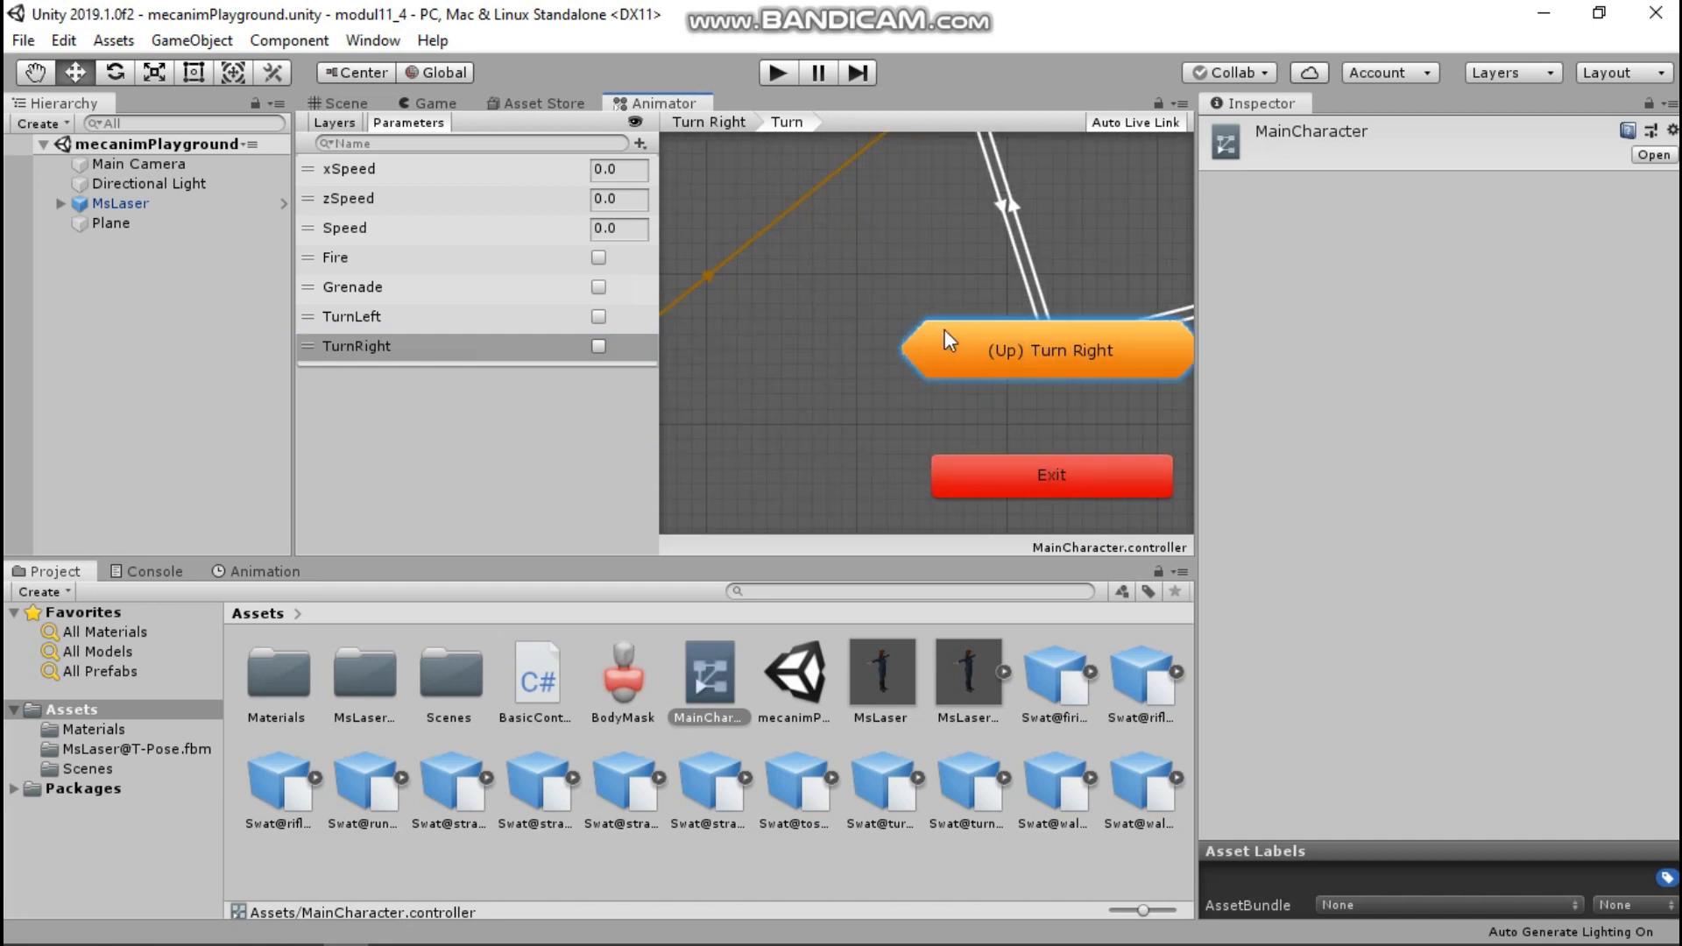
click(1033, 339)
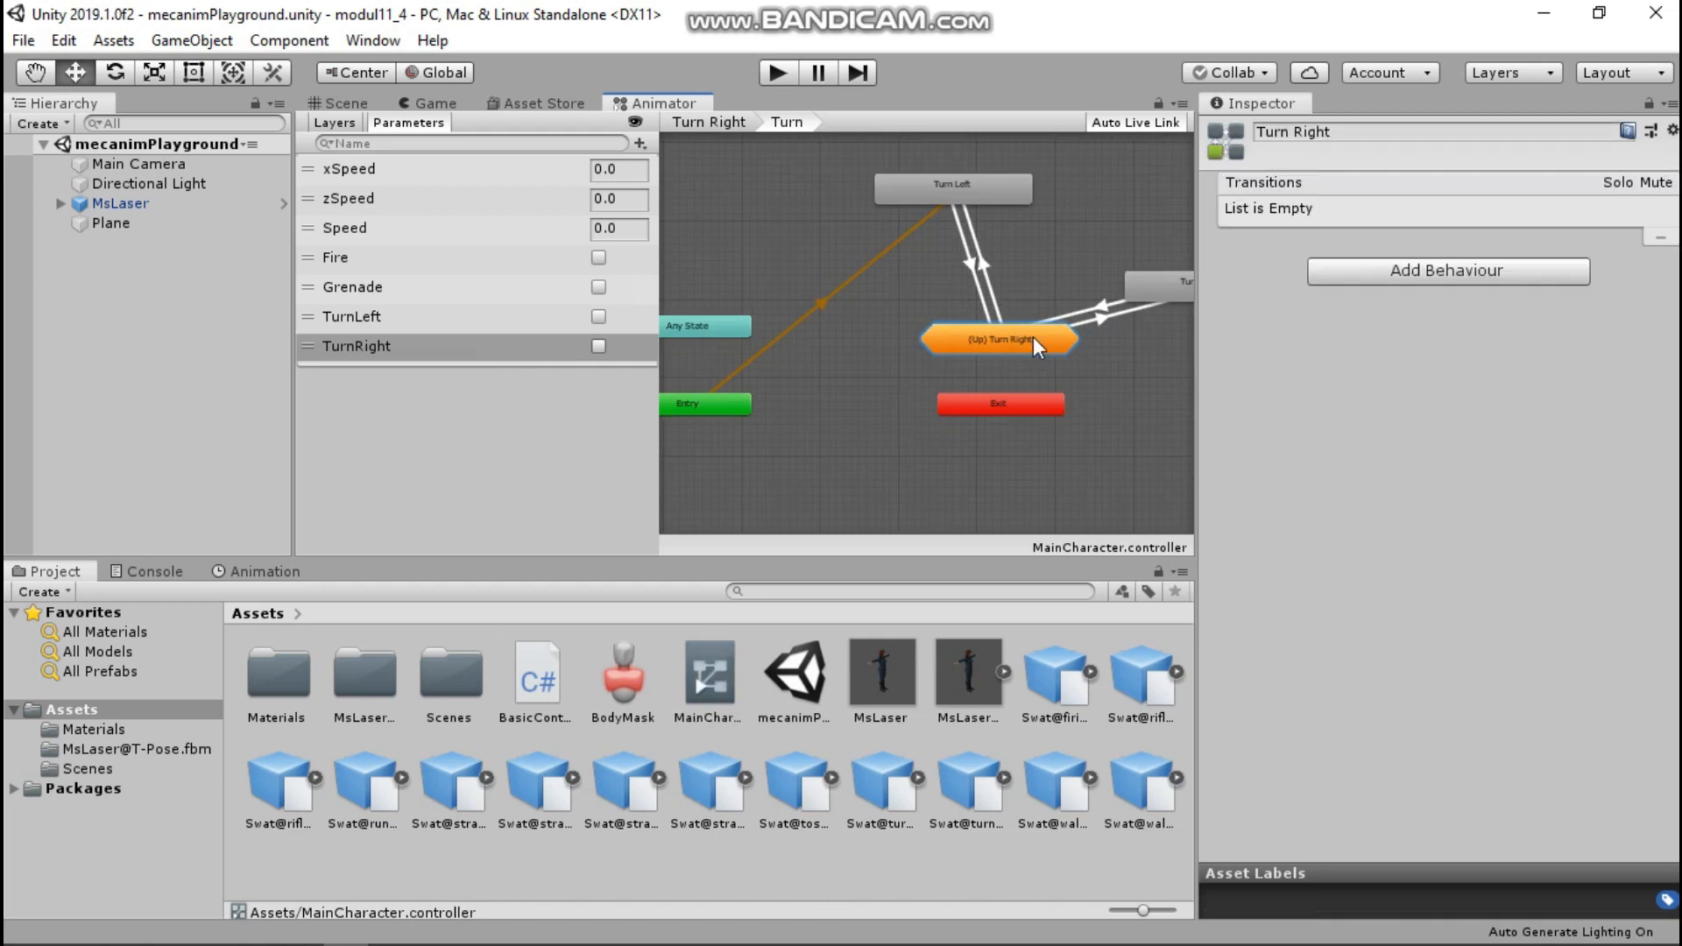
click(943, 187)
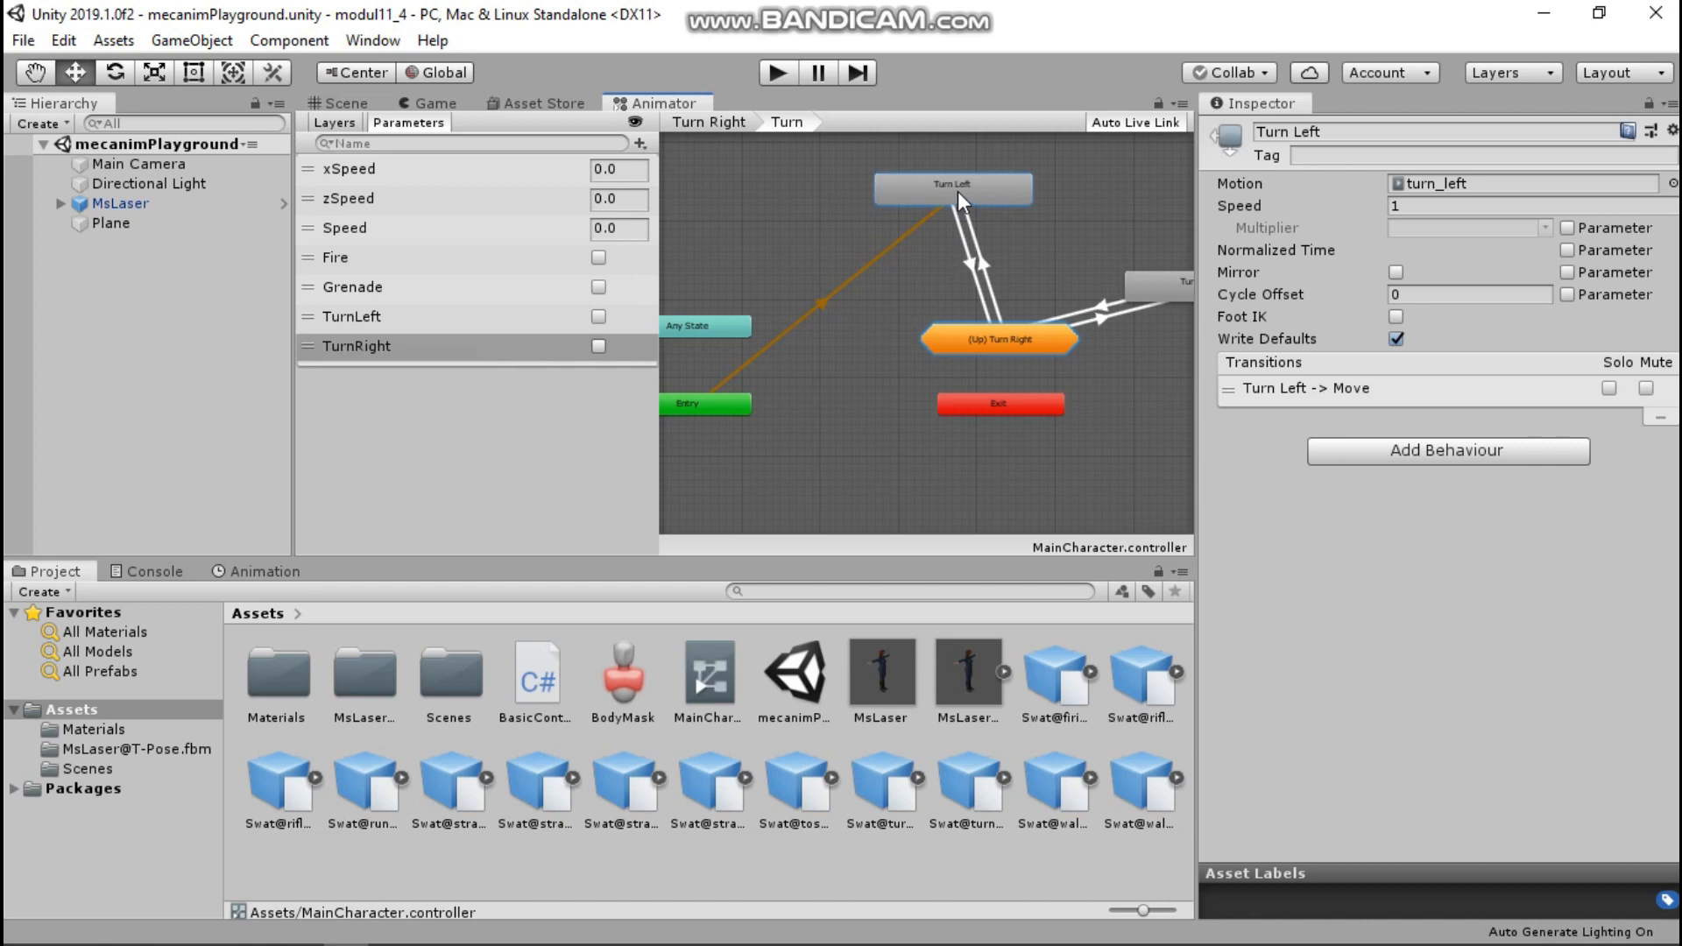
click(1673, 184)
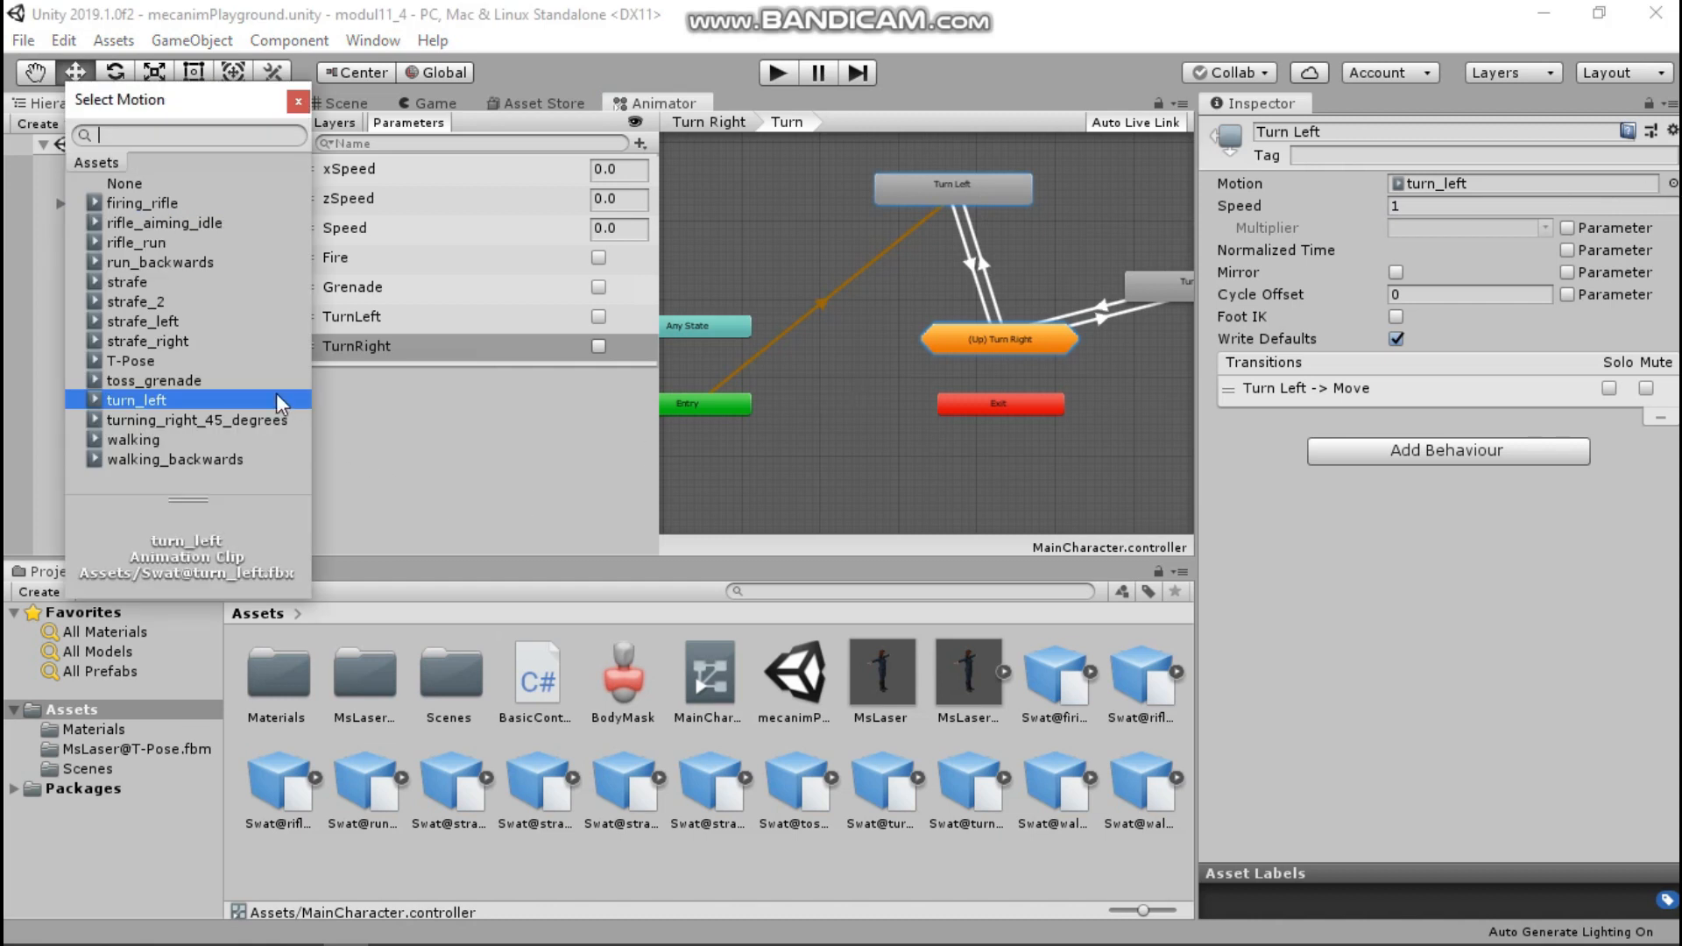
click(298, 101)
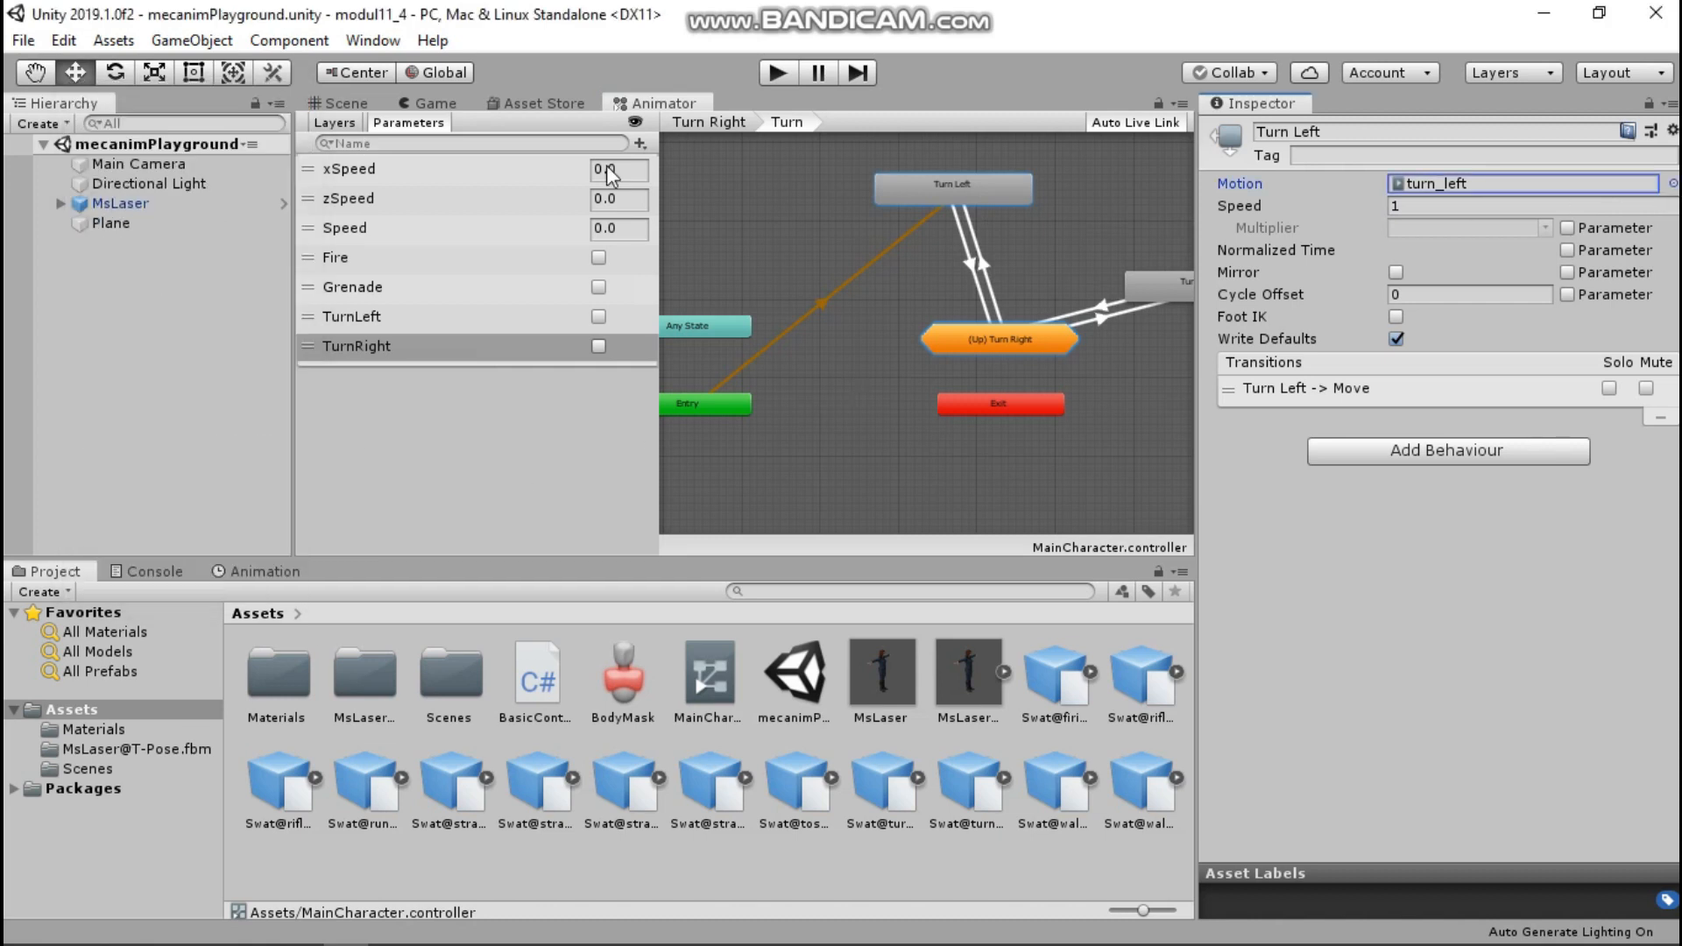
click(1155, 289)
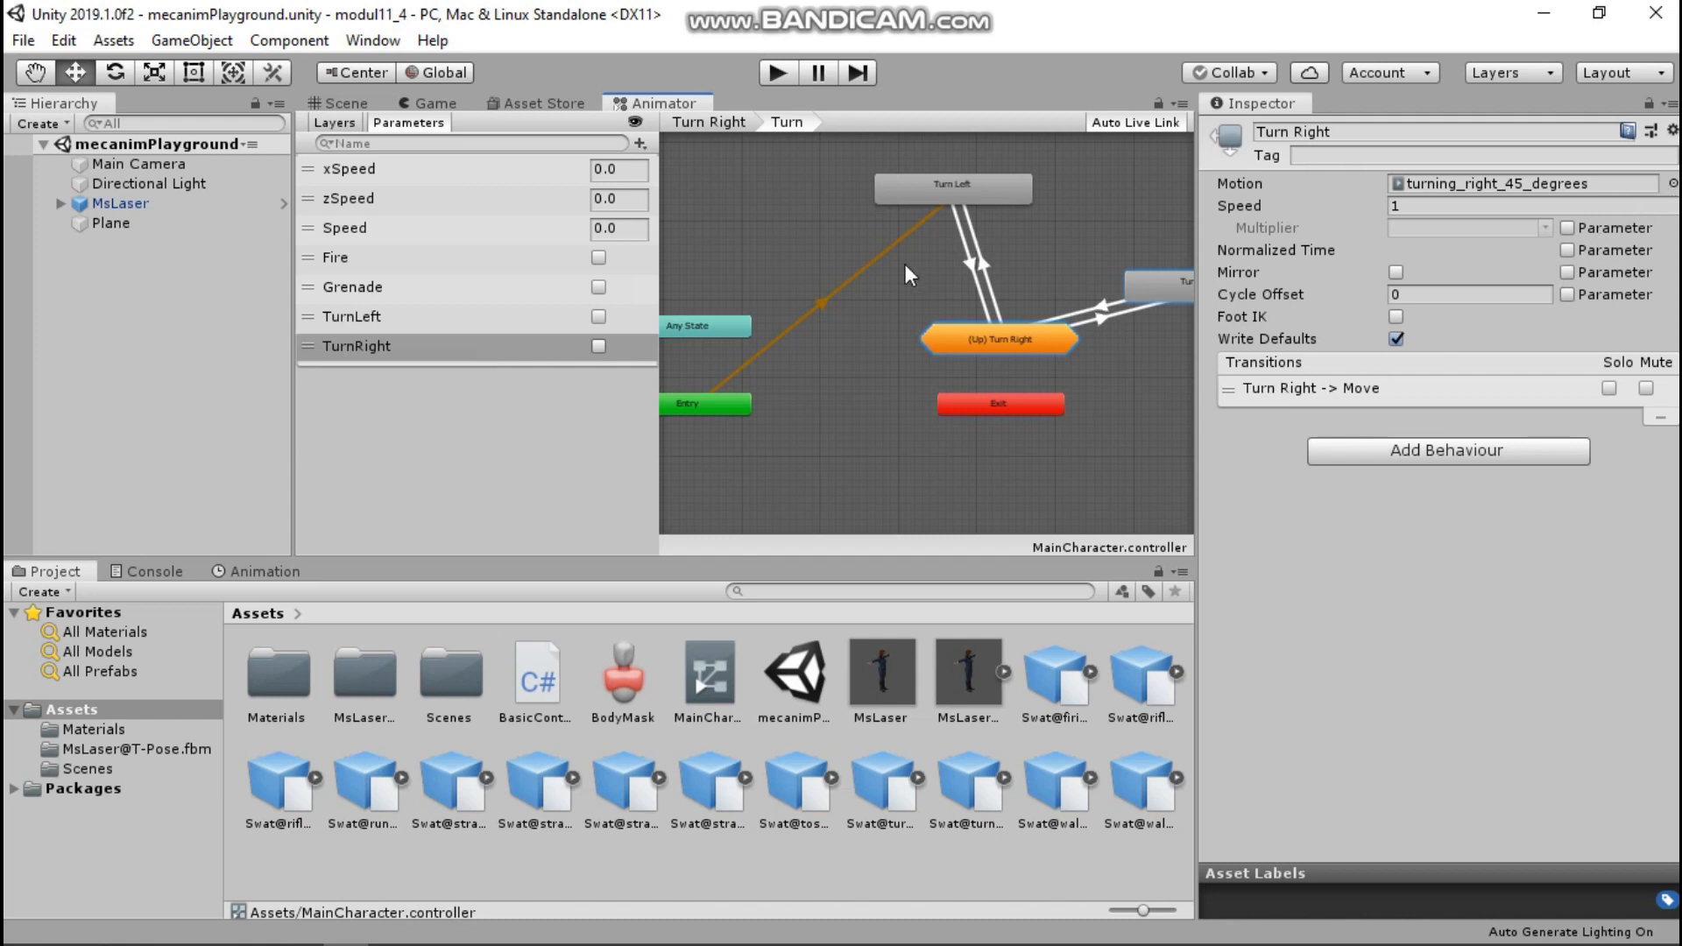
click(982, 267)
click(1100, 317)
- Inspect the Move state in the parent state machine, checking its transitions with Turn and the motions in its blend tree
double_click(1029, 345)
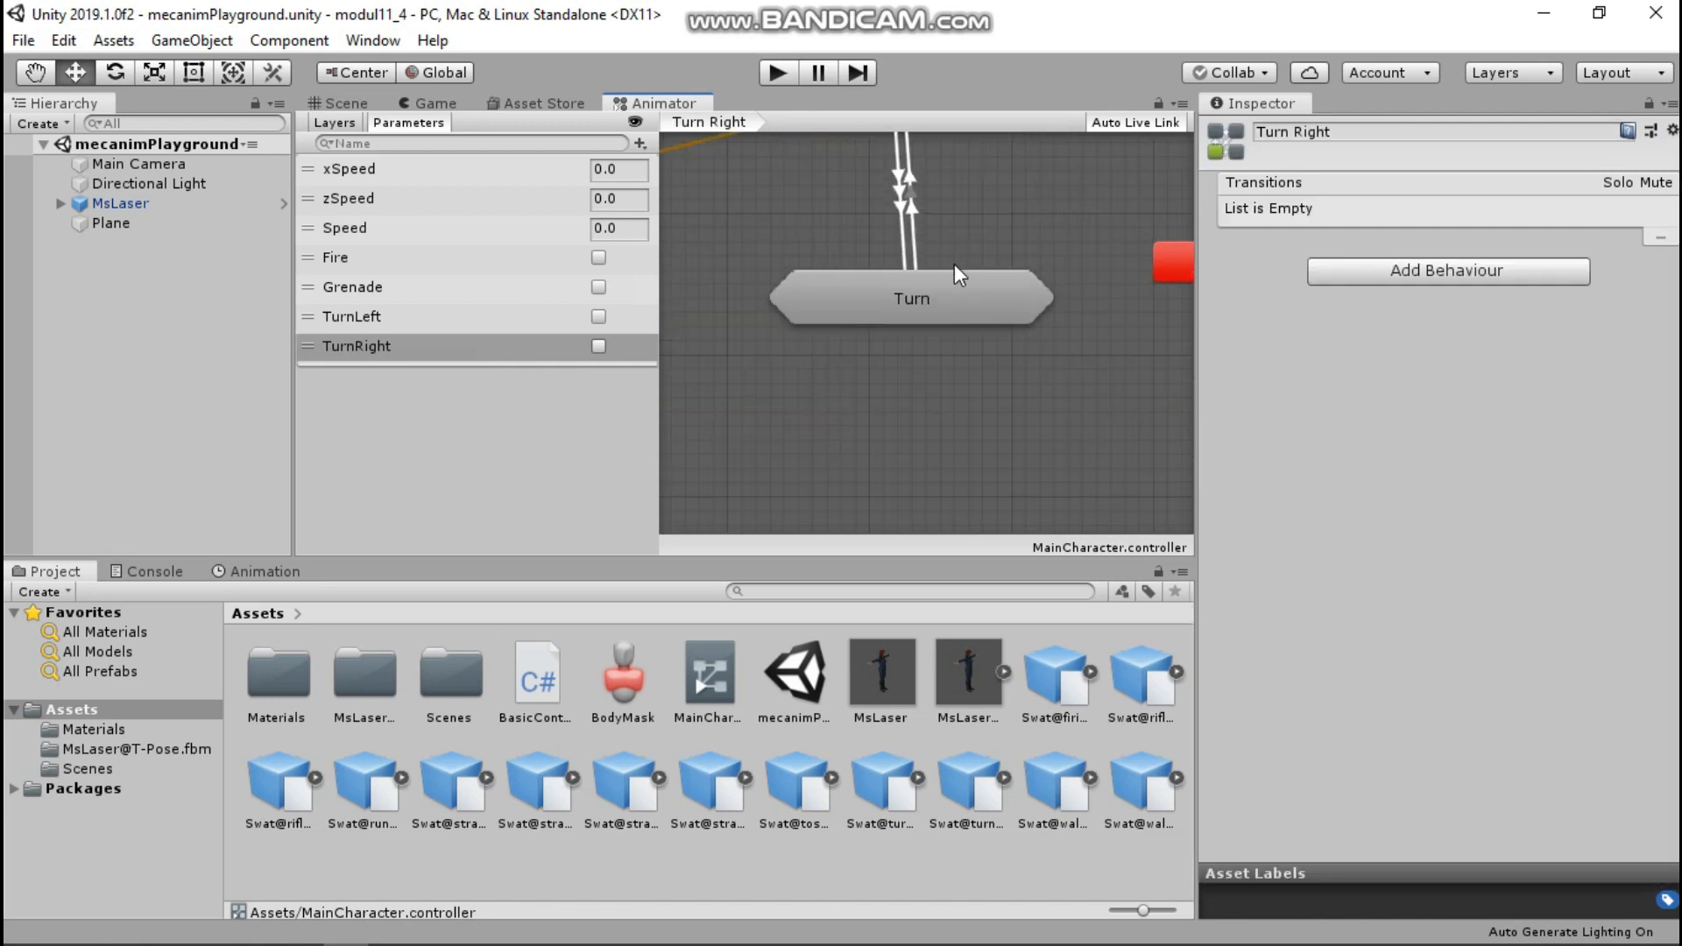
click(908, 191)
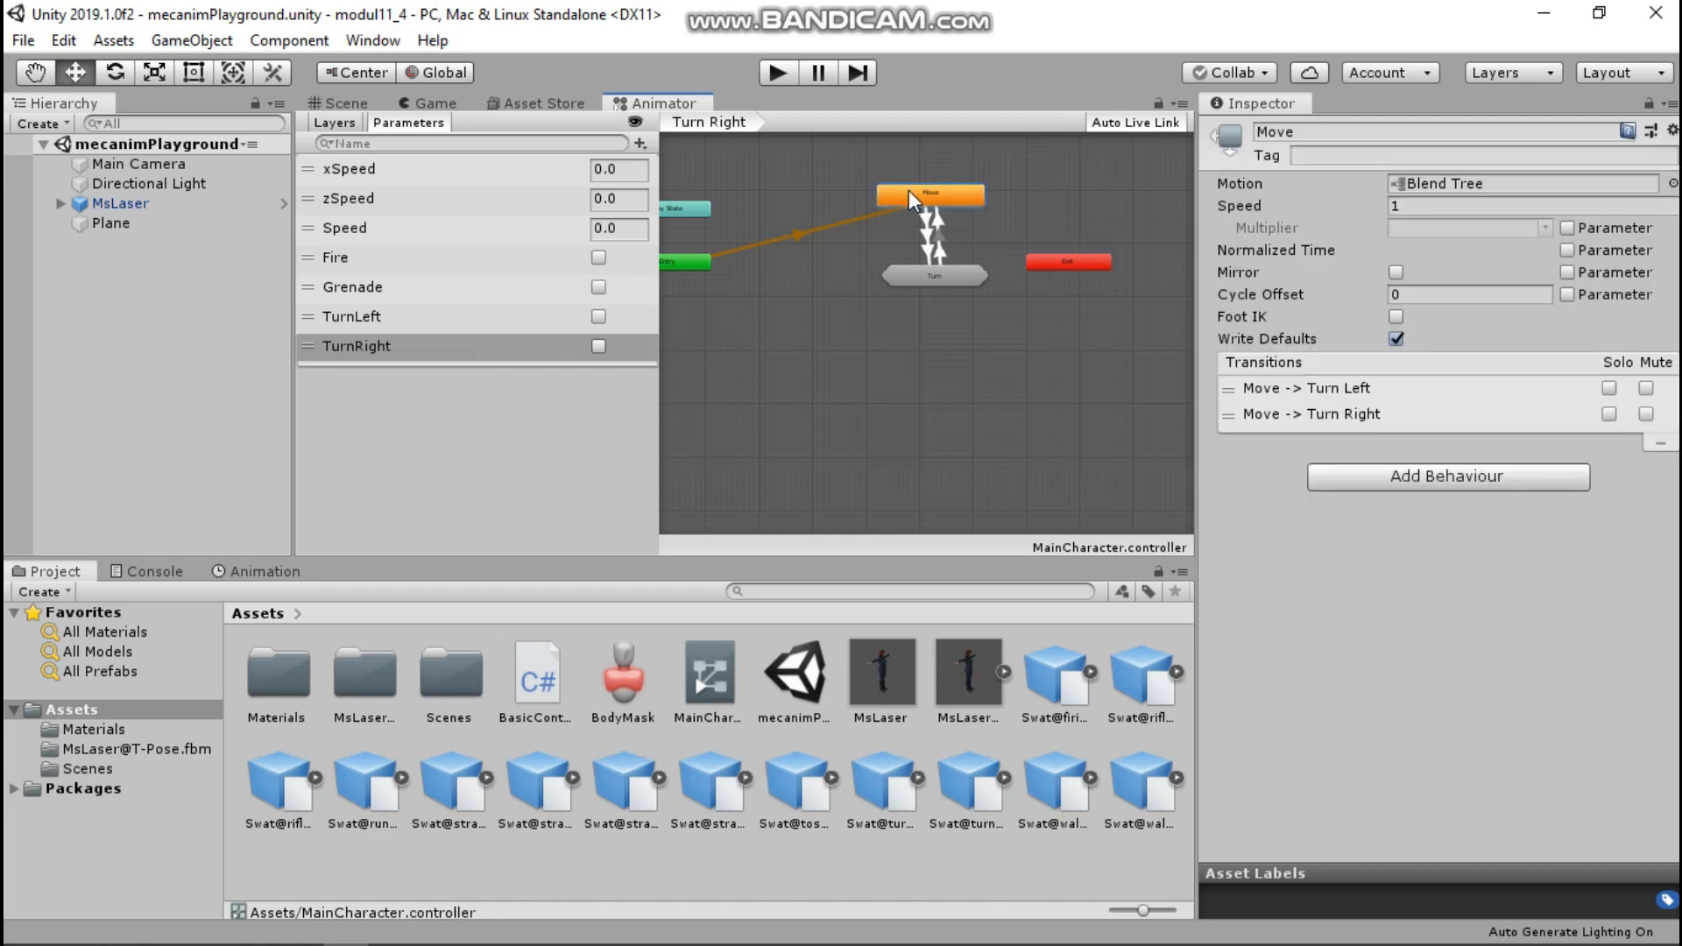
click(938, 226)
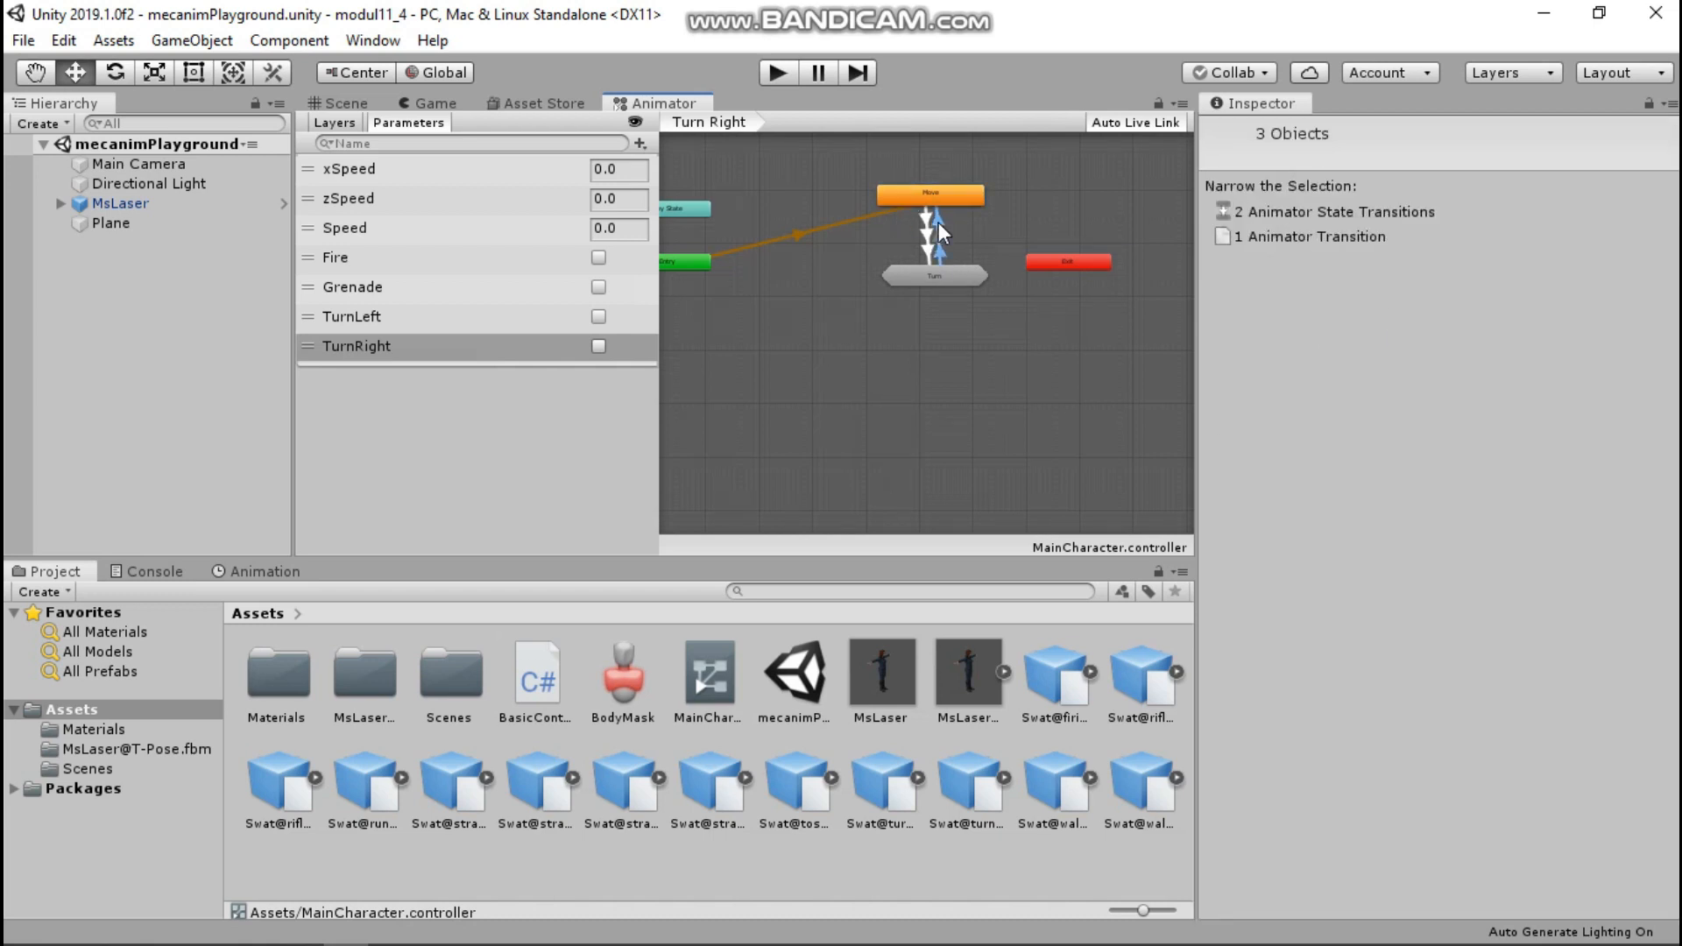
double_click(937, 198)
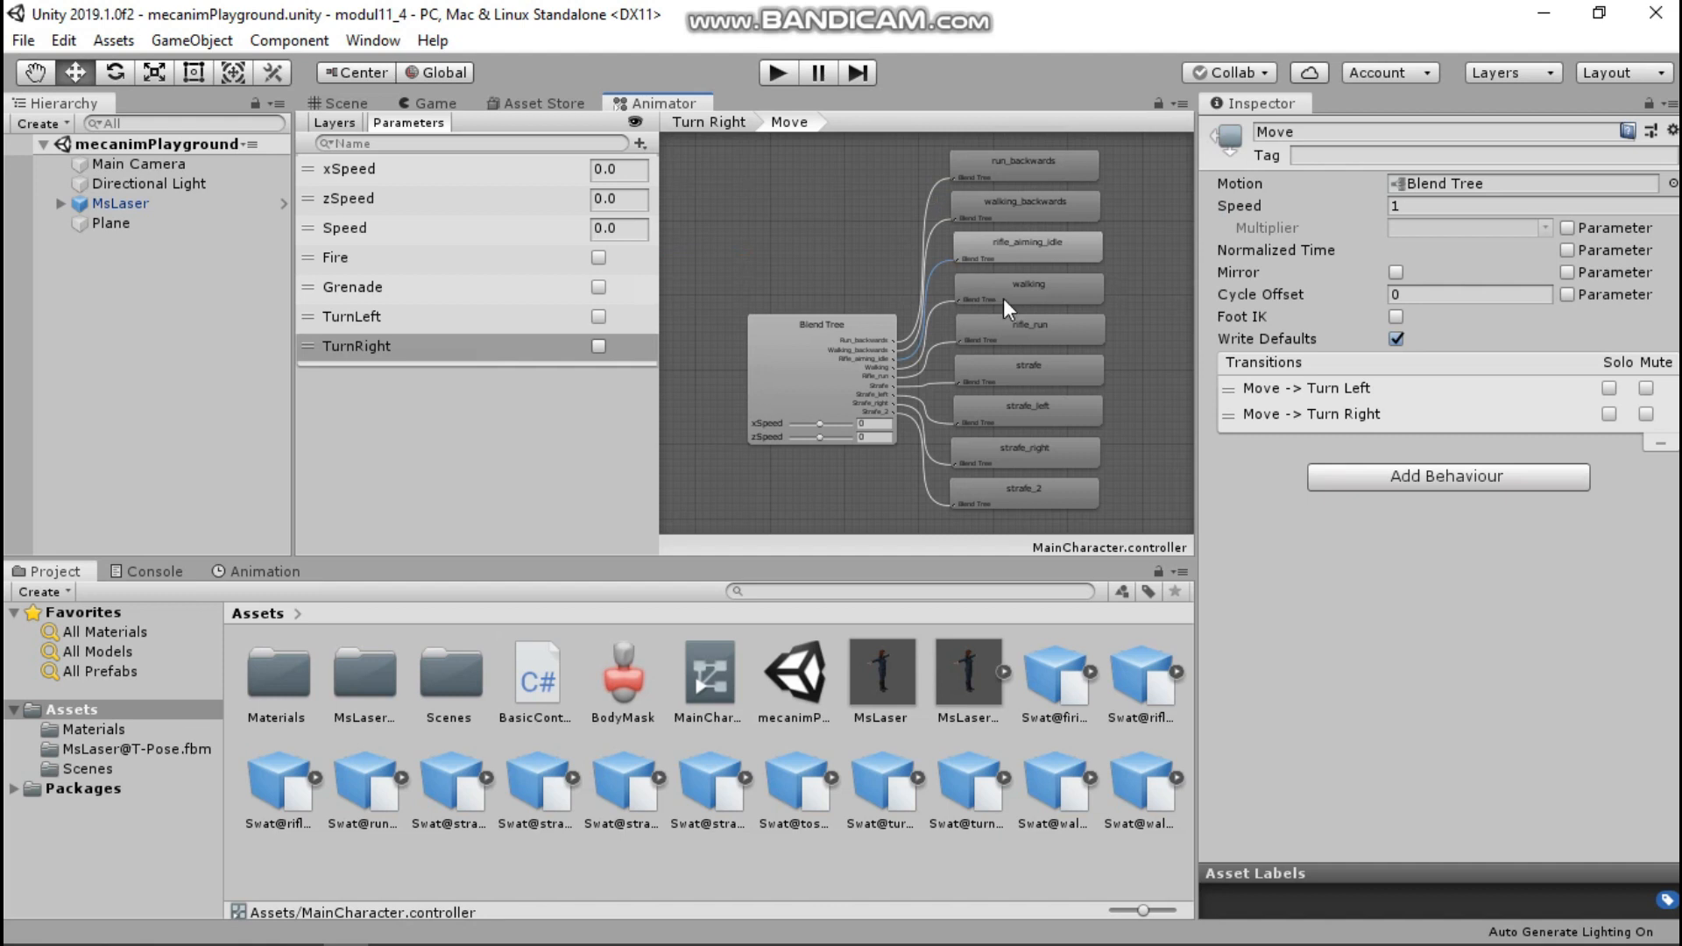
click(699, 123)
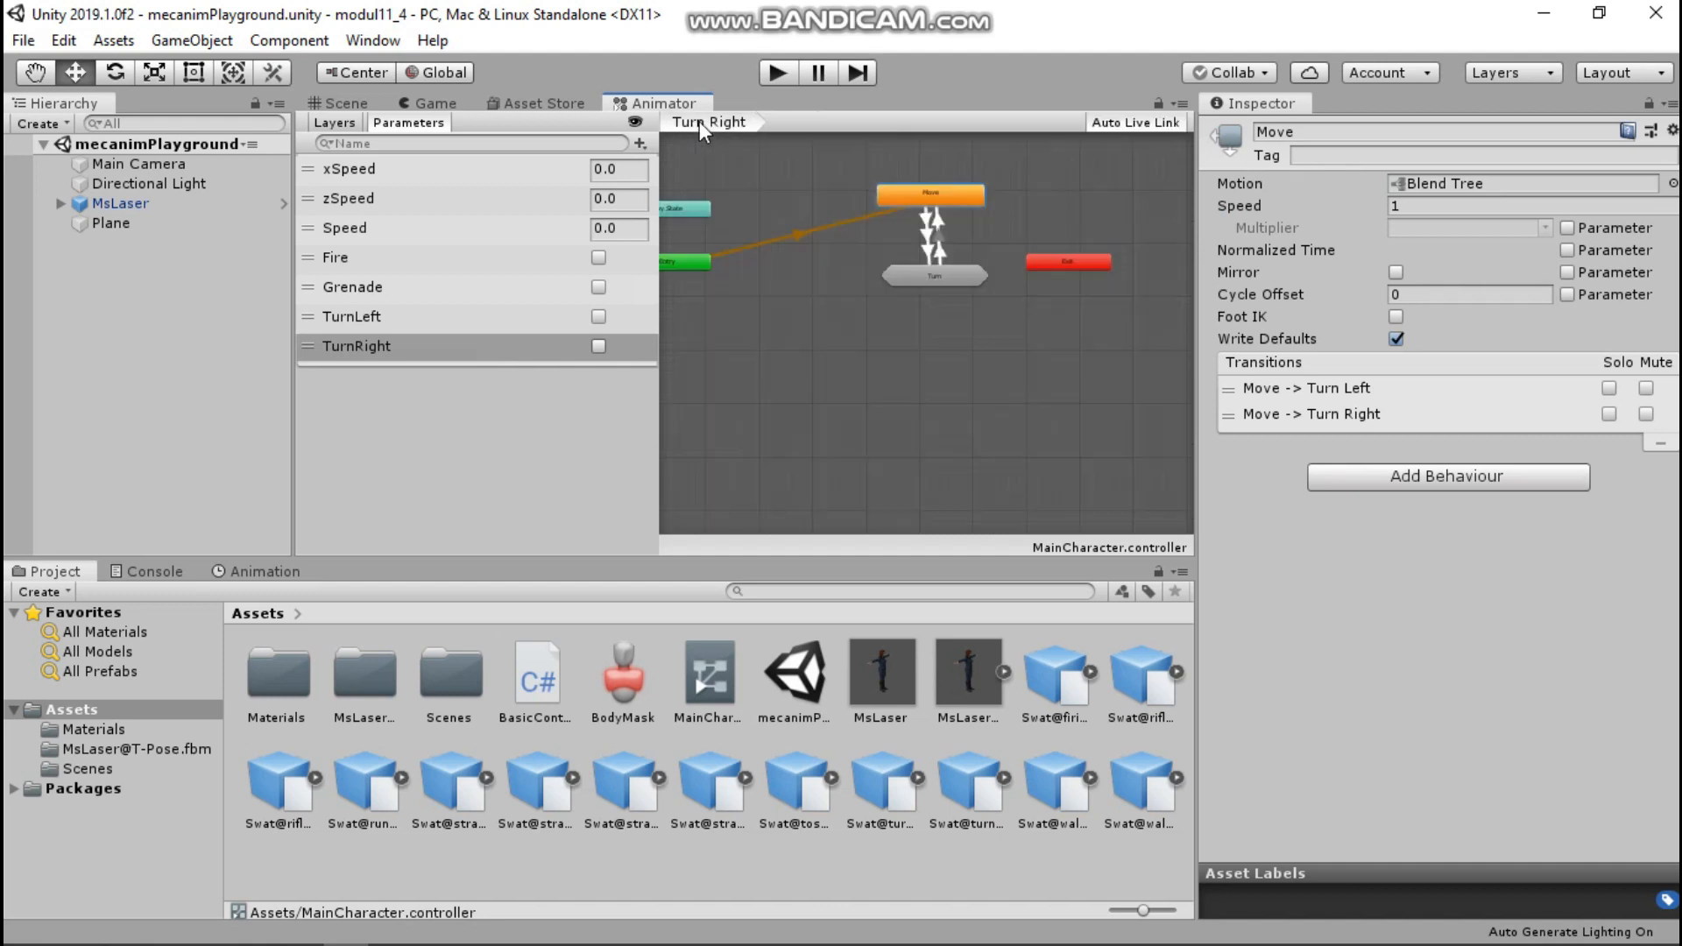
double_click(948, 195)
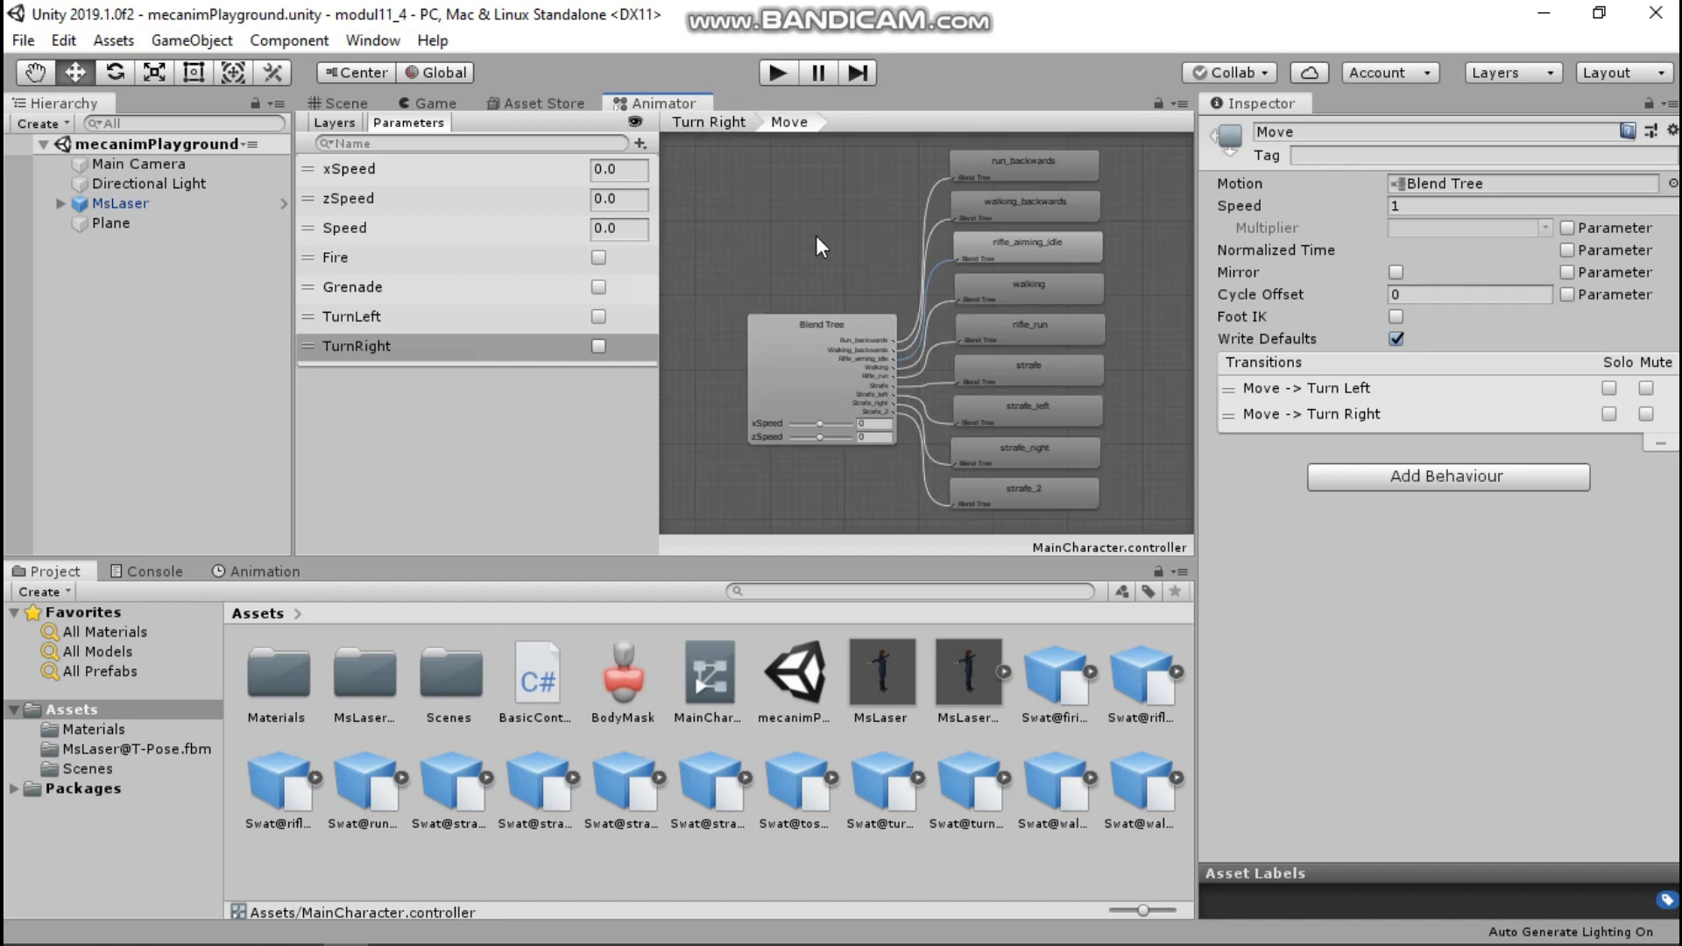
click(714, 125)
- Inside the Turn sub-state machine, inspect the conditions and exit-time settings of the Move -> Turn Right and Move -> Turn Left transitions
double_click(916, 271)
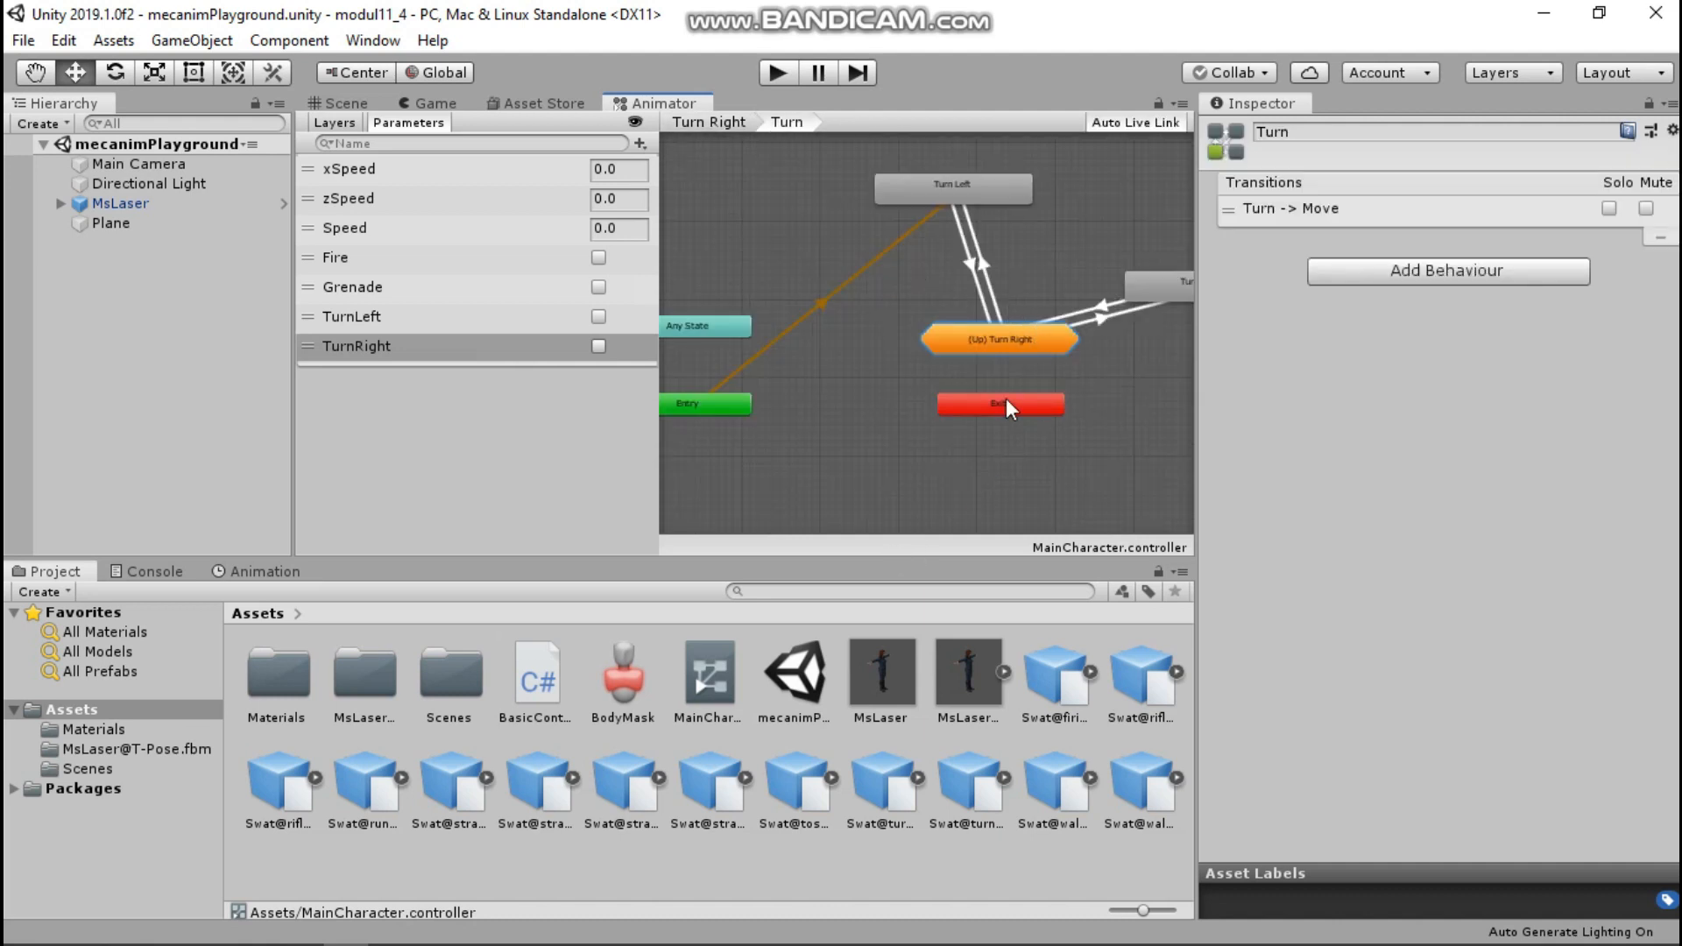
click(1053, 336)
right_click(1053, 335)
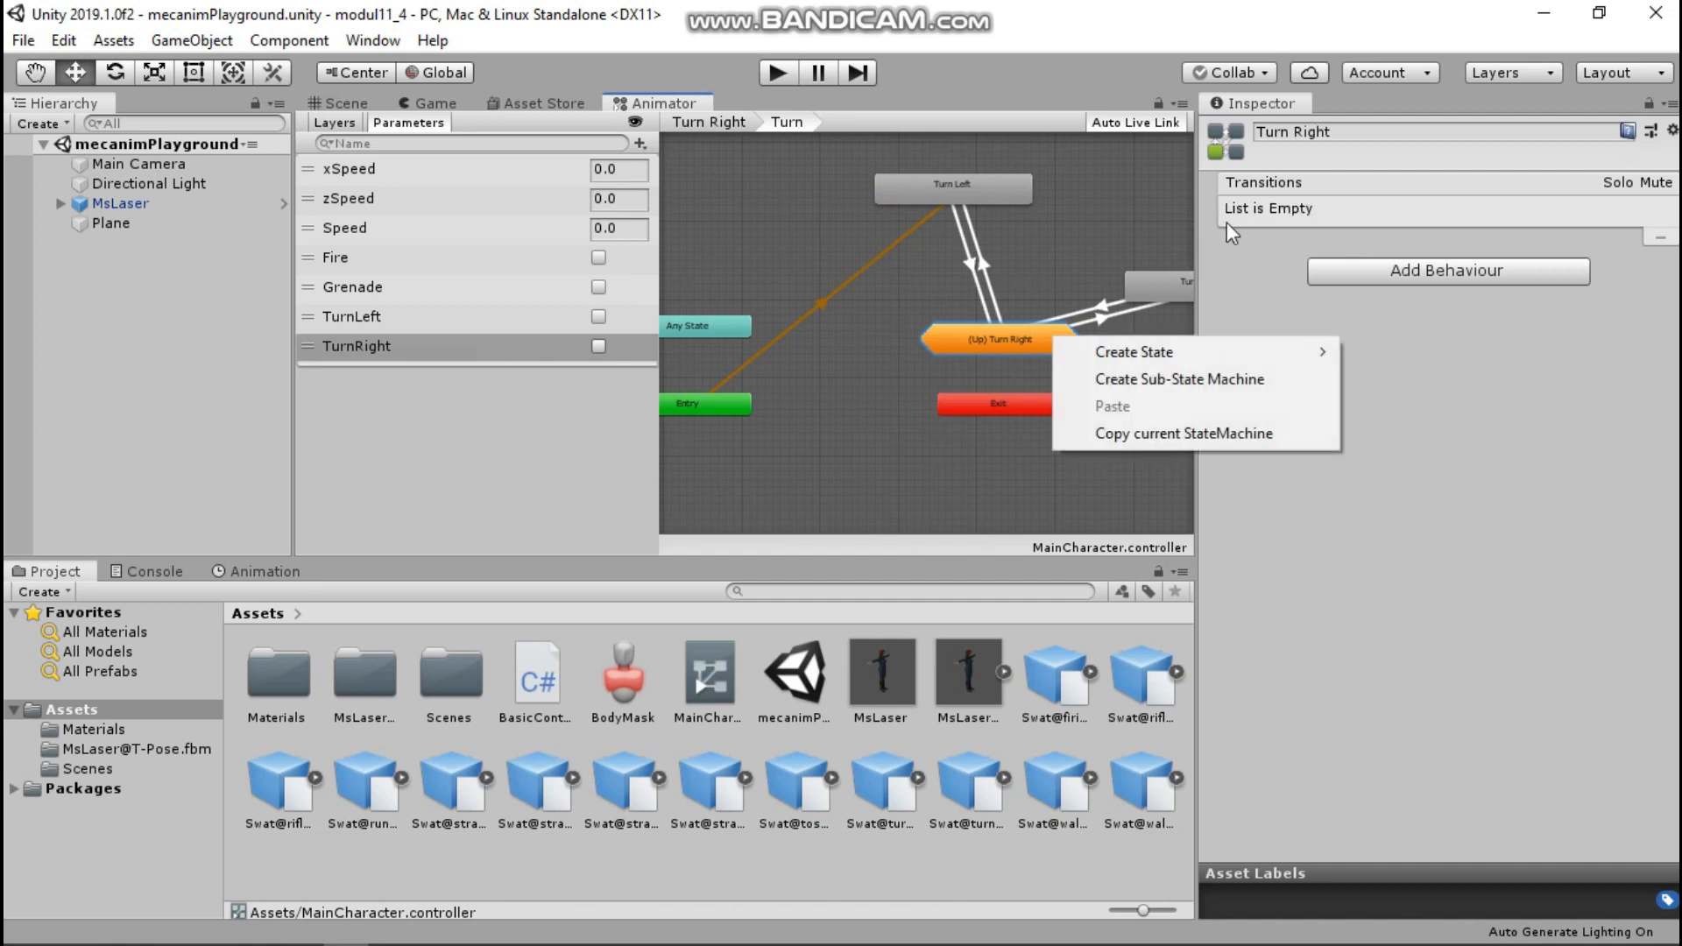
click(1061, 271)
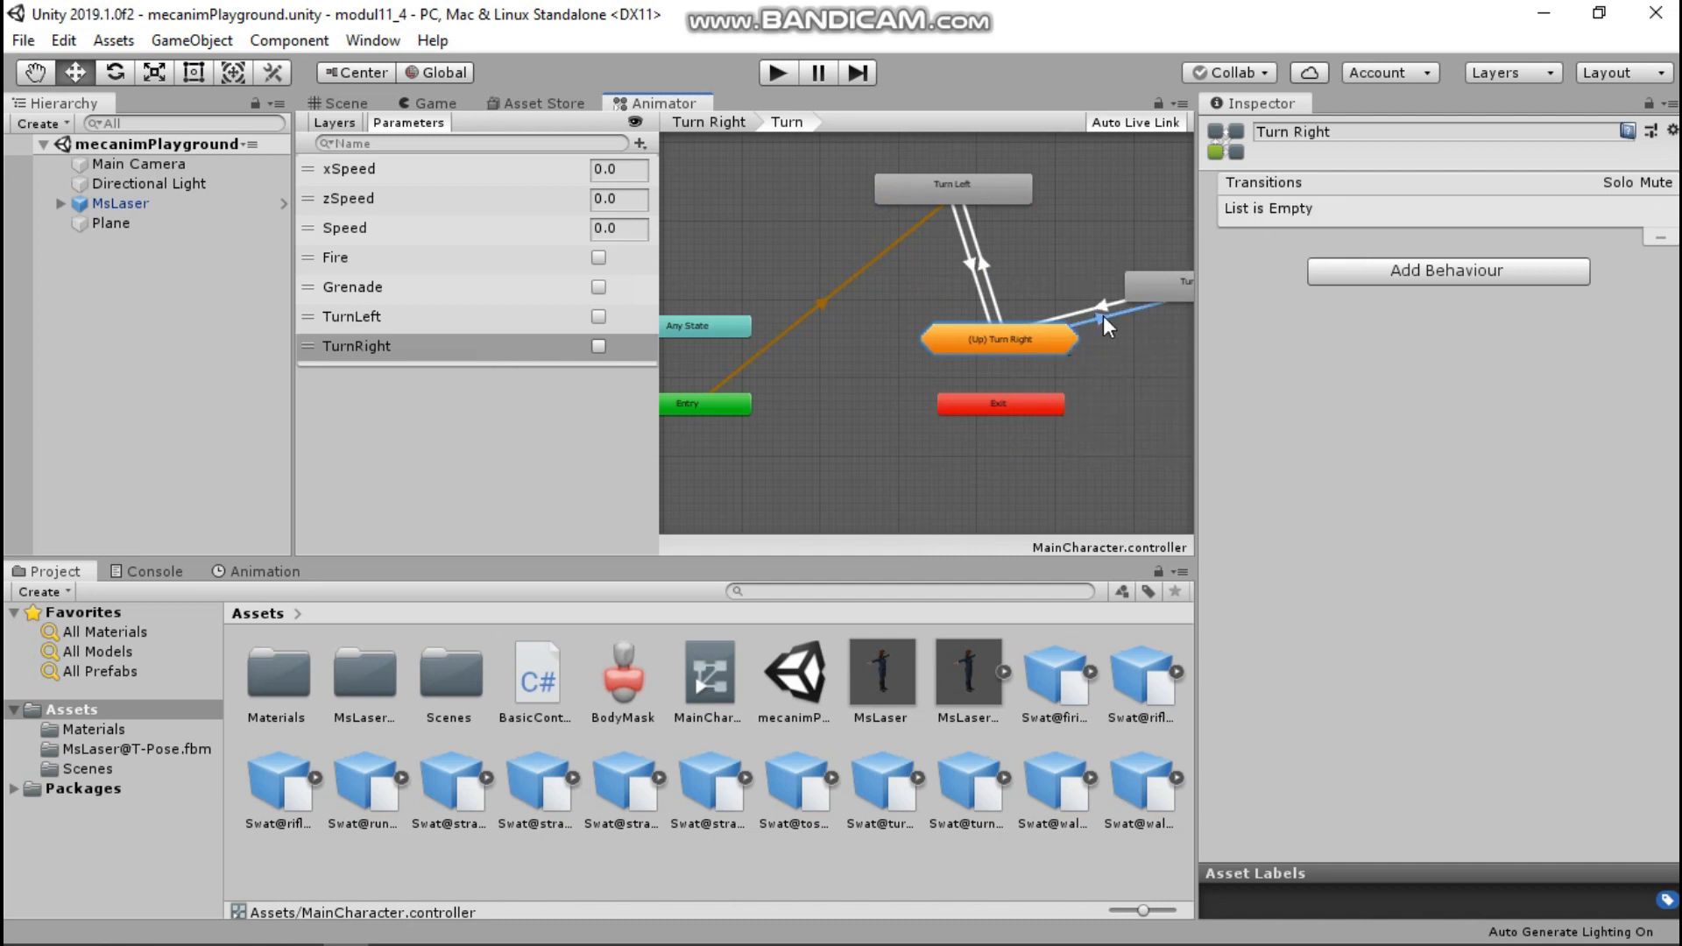
click(1102, 316)
drag(1521, 487, 1495, 489)
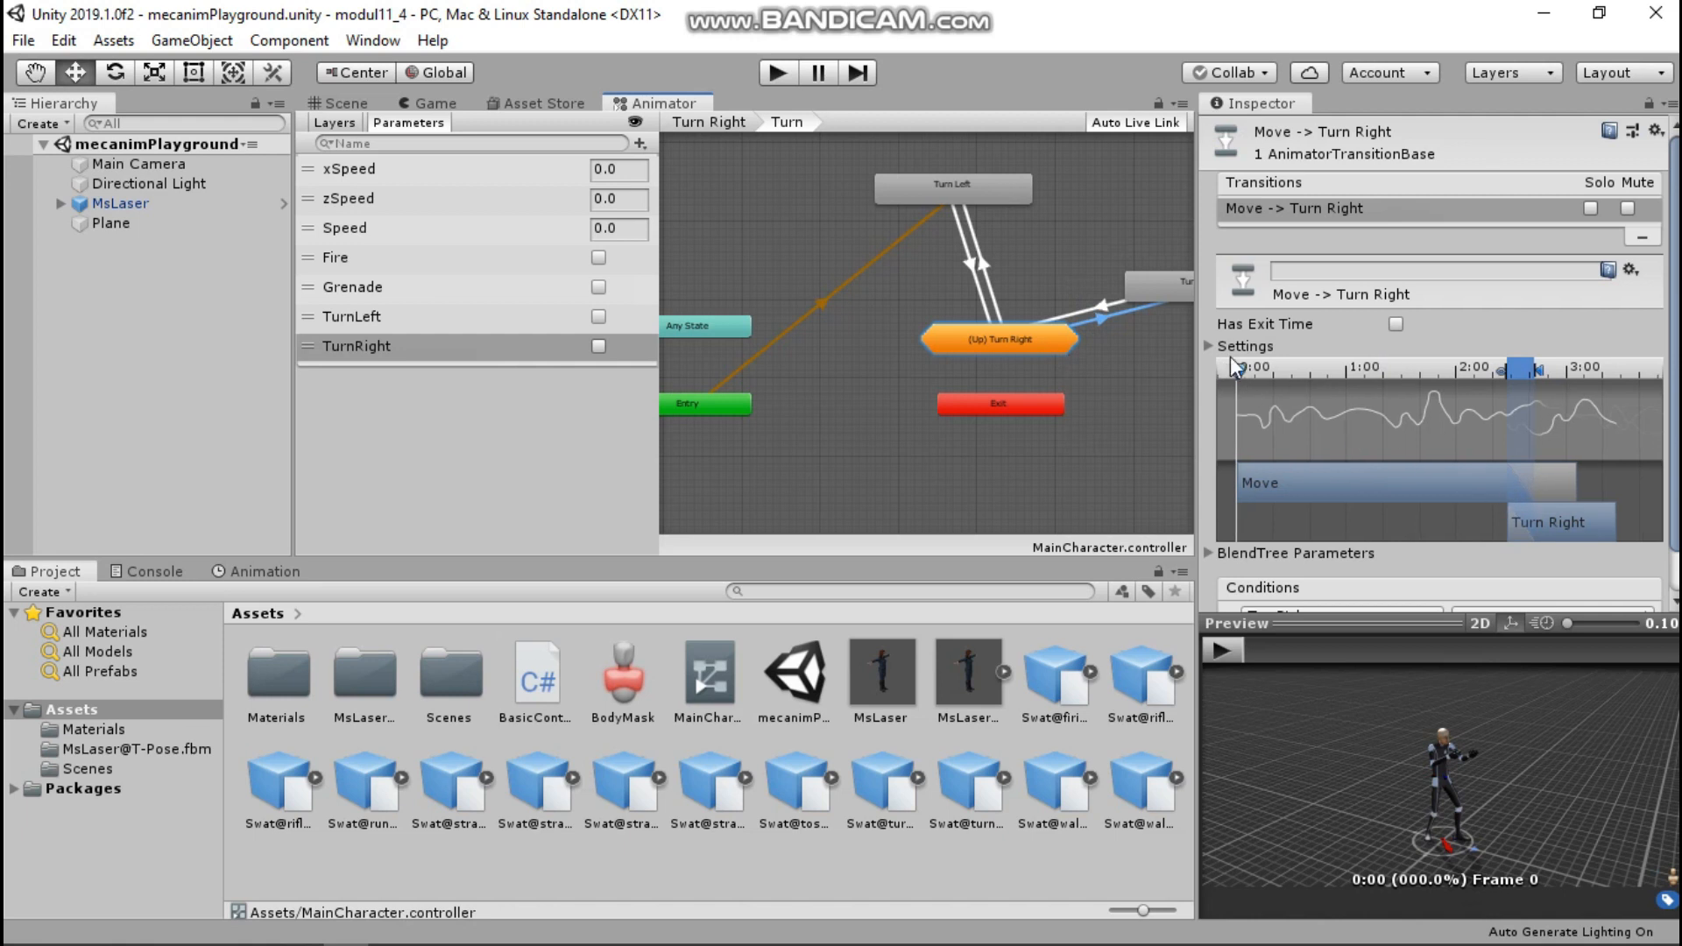
scroll(1587, 352, down, 1)
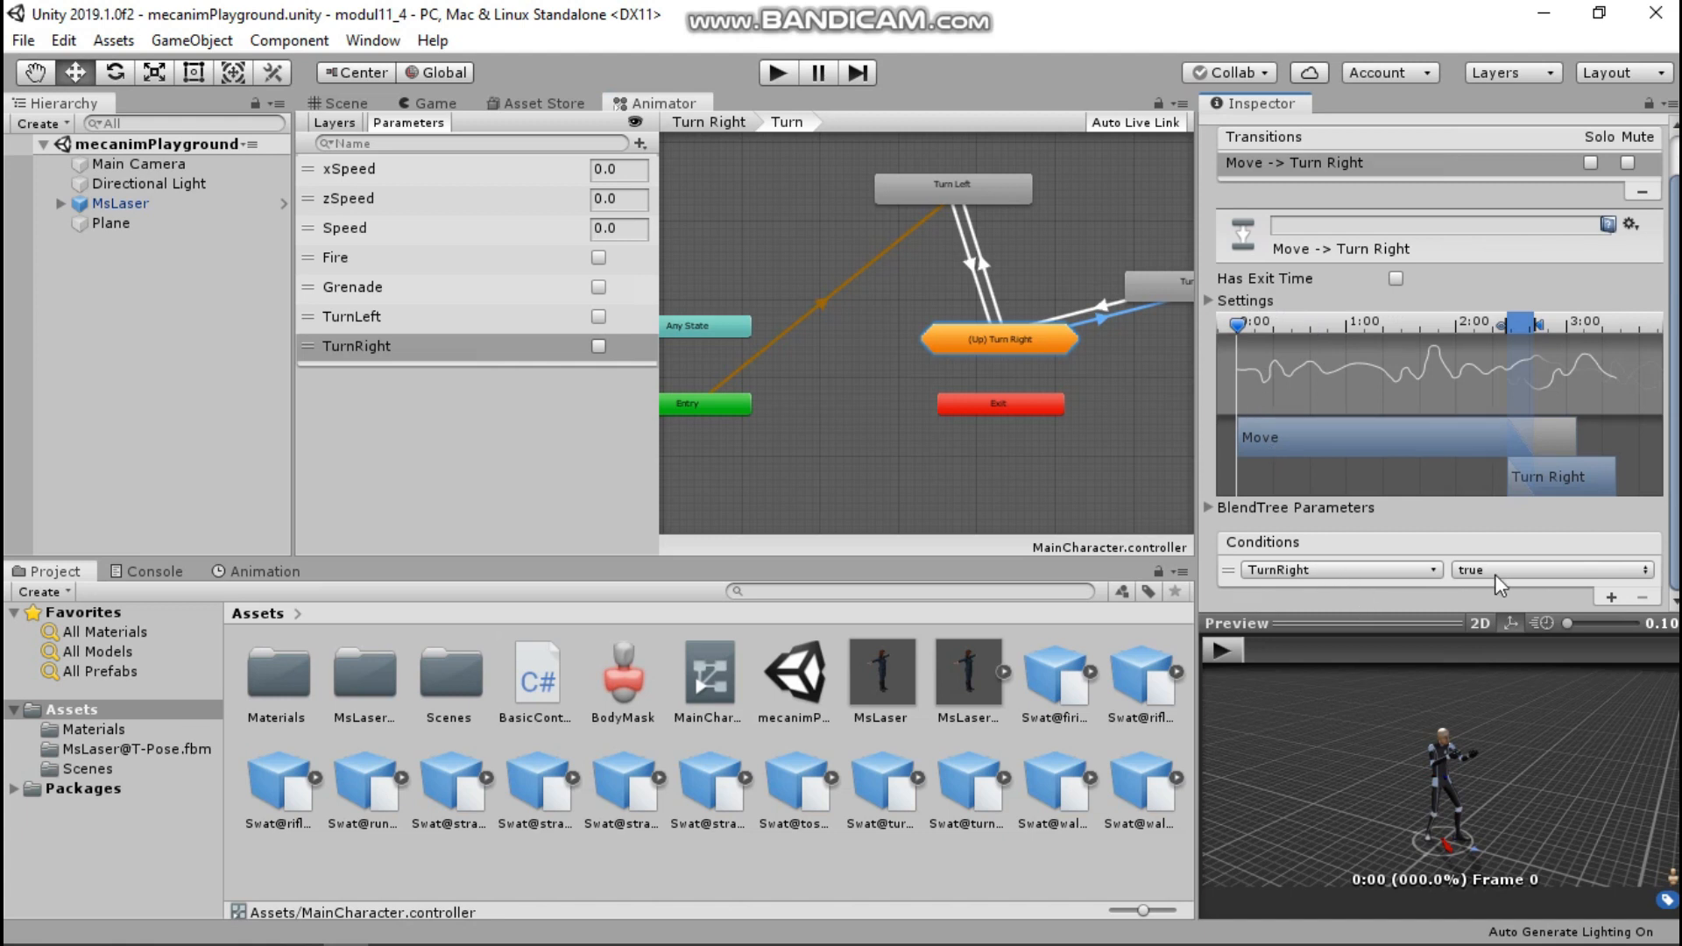
click(991, 298)
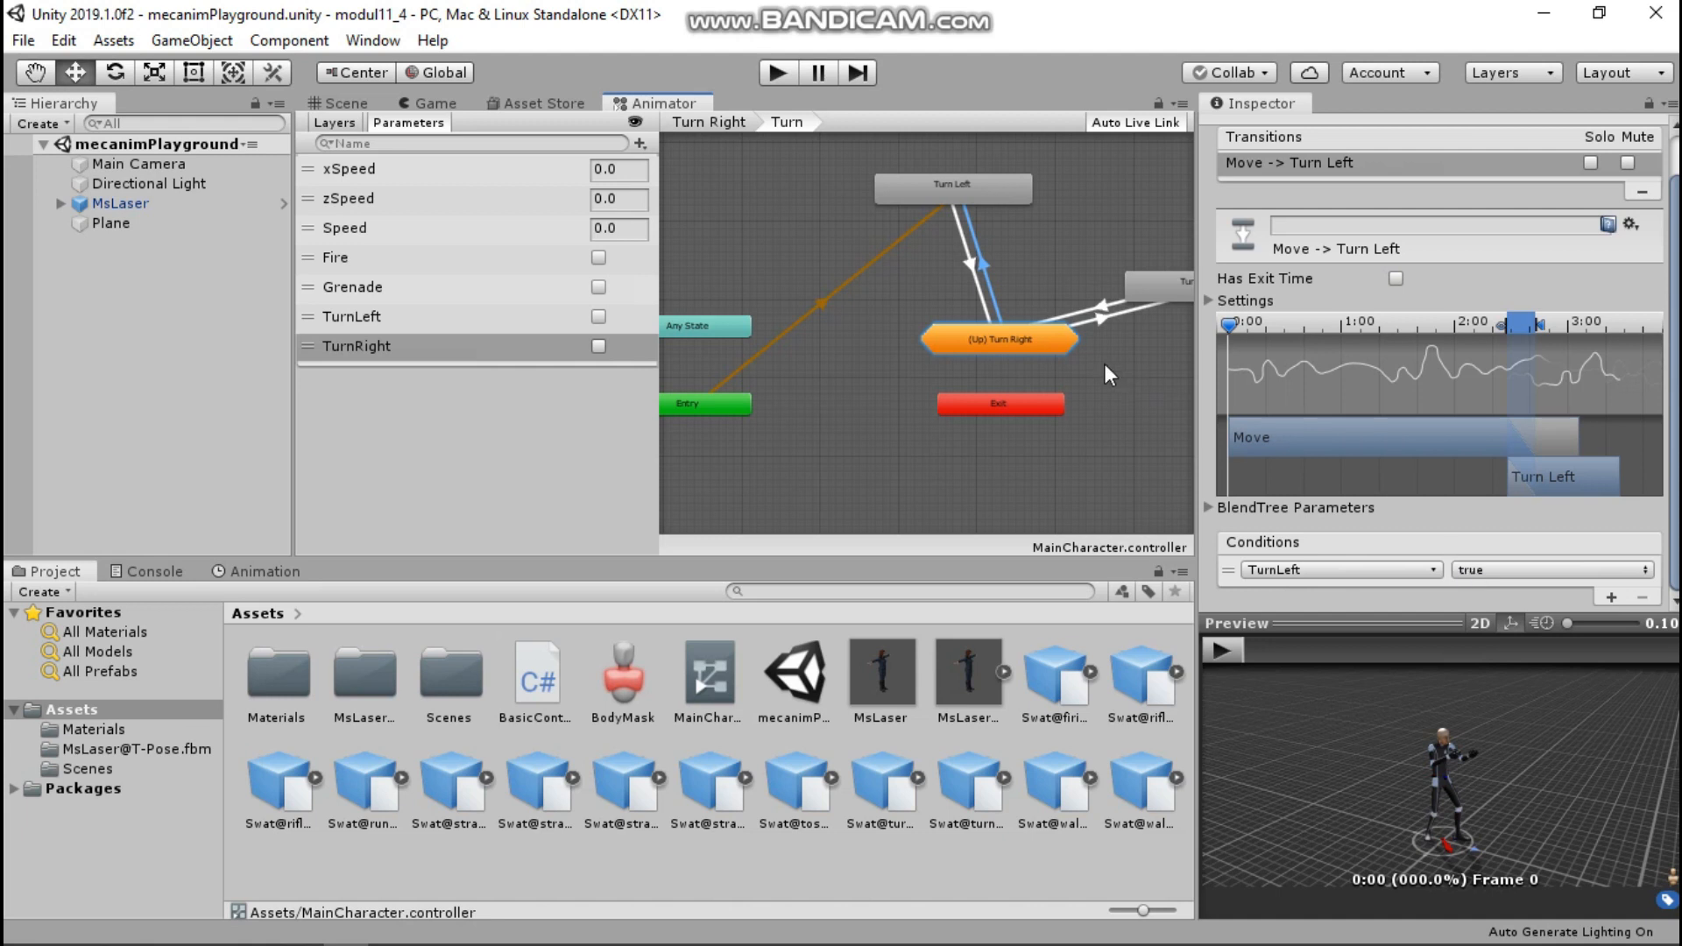
- Inspect the conditions of the Turn Right -> Move and Turn Left -> Move return transitions
click(1145, 296)
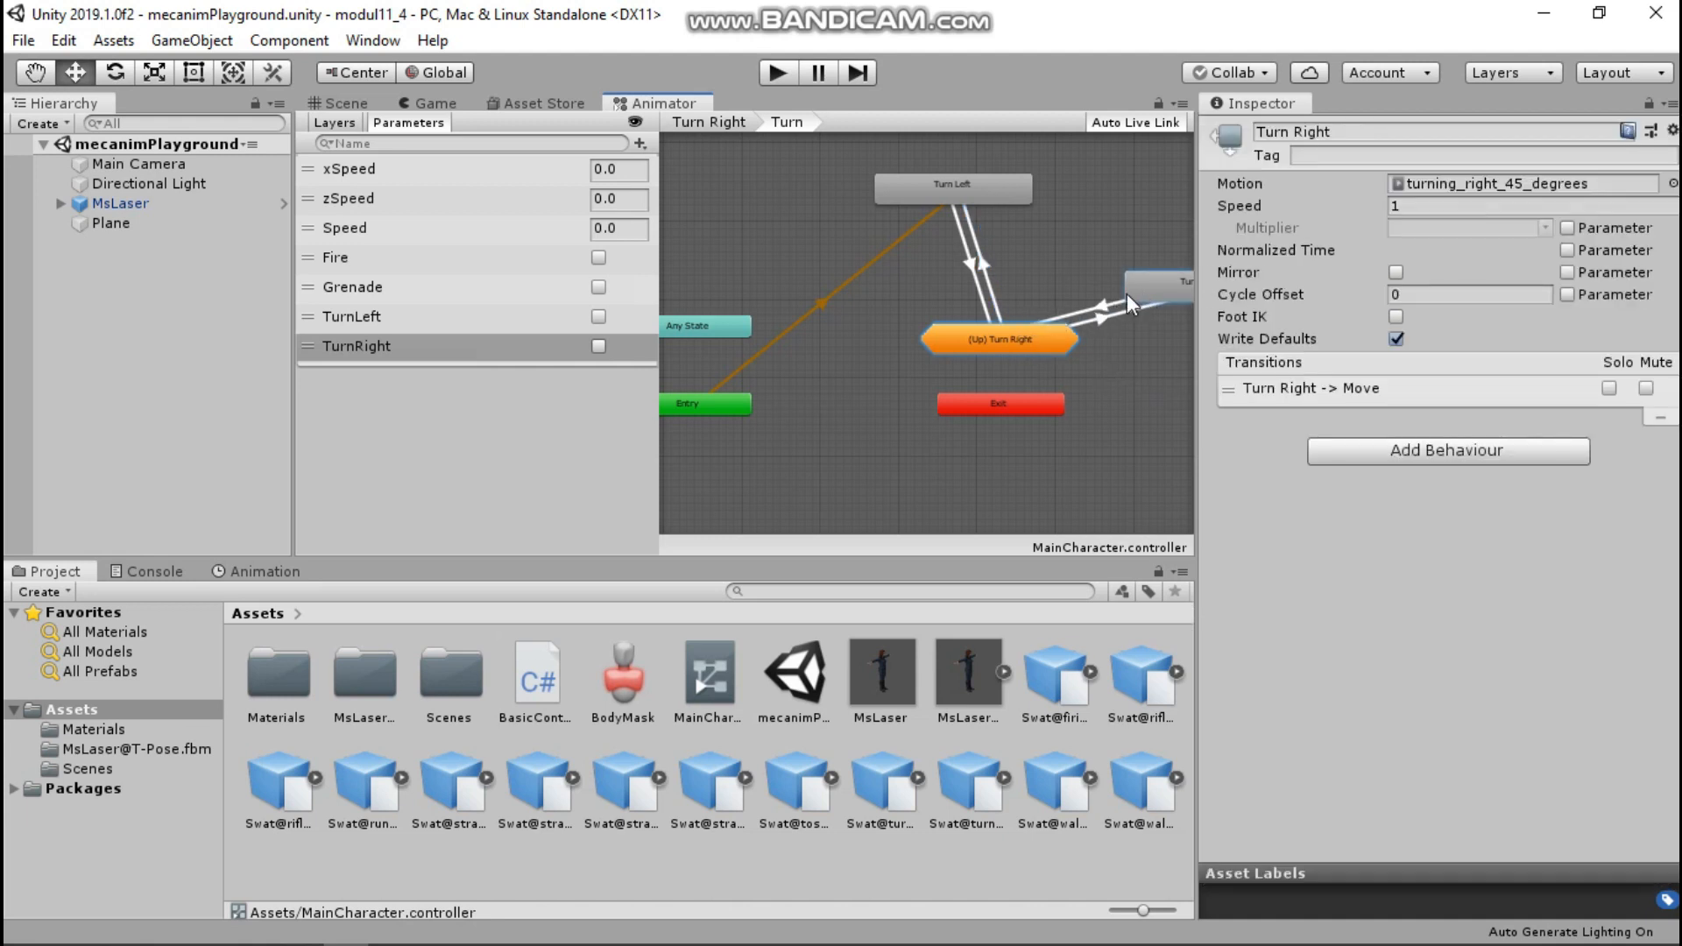
click(1093, 304)
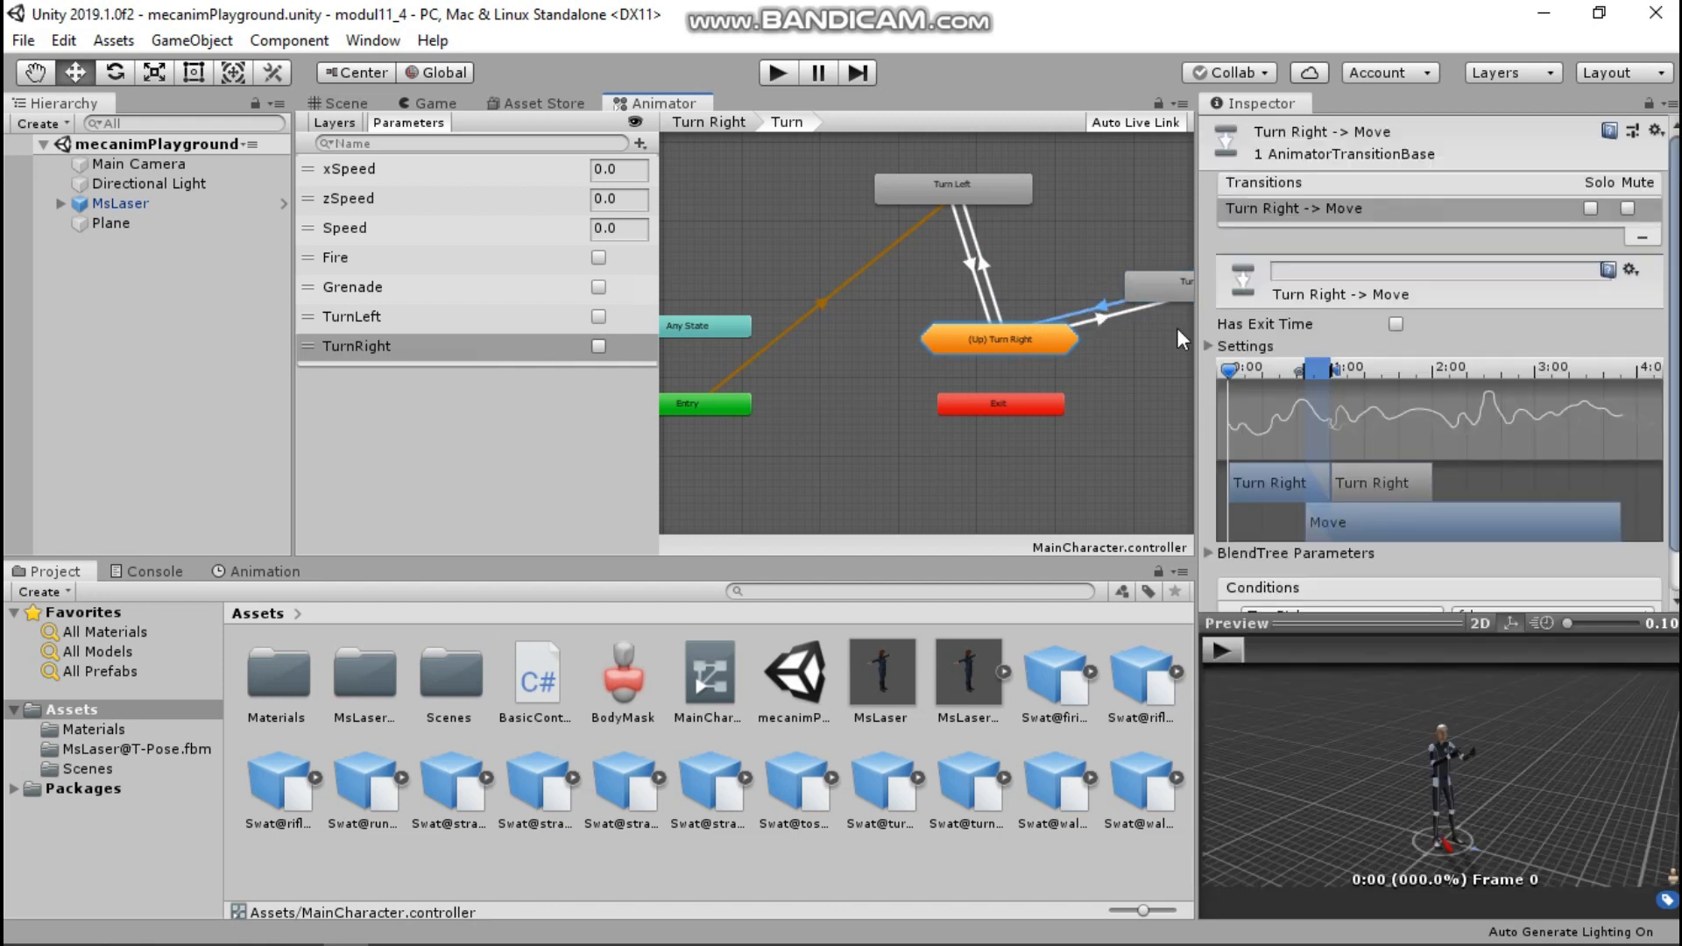
scroll(1404, 375, down, 1)
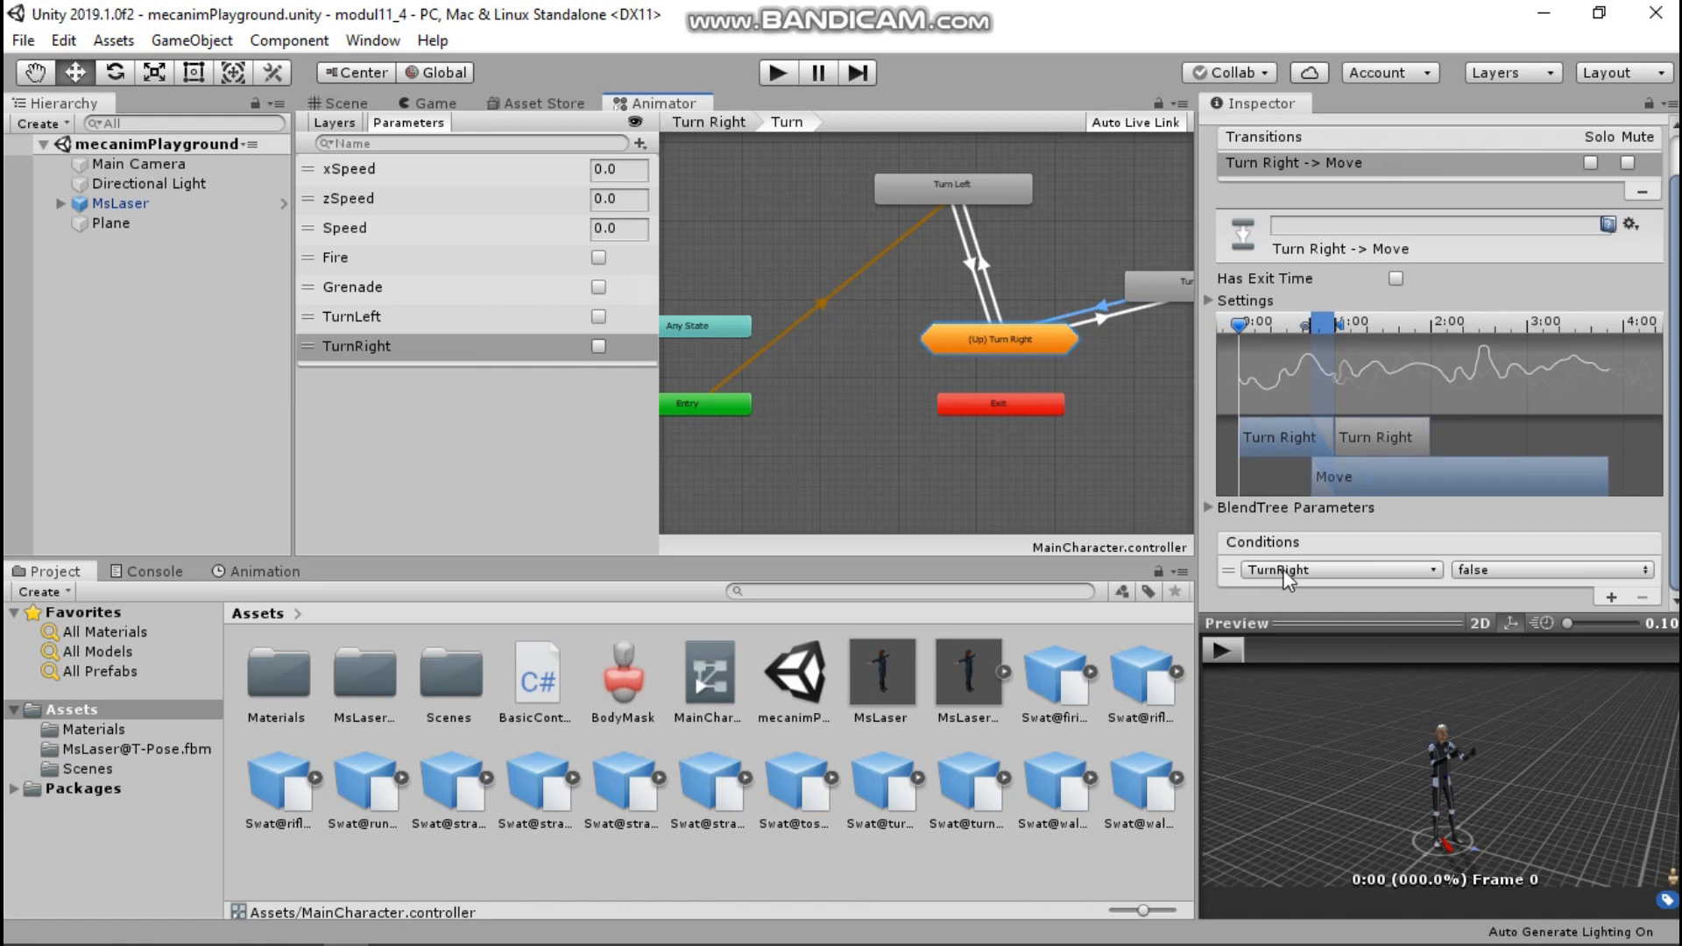
click(972, 258)
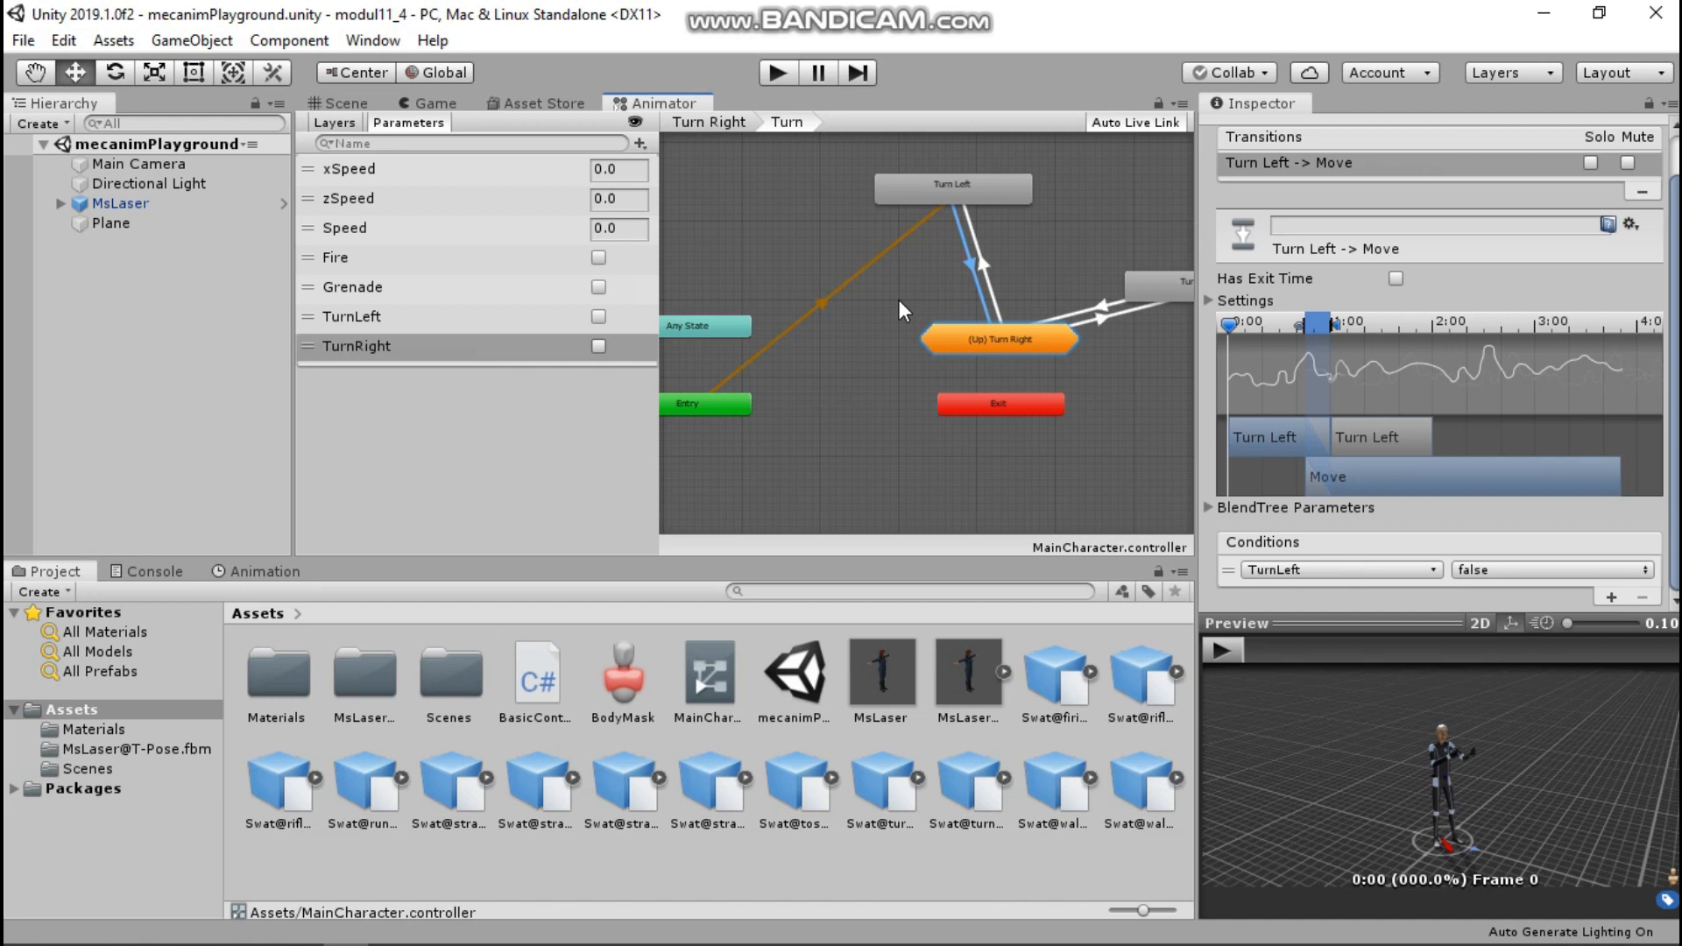
- Open BasicController.cs in Visual Studio Code, review the TurnLeft and TurnRight key handling in Update, and close the editor
double_click(526, 671)
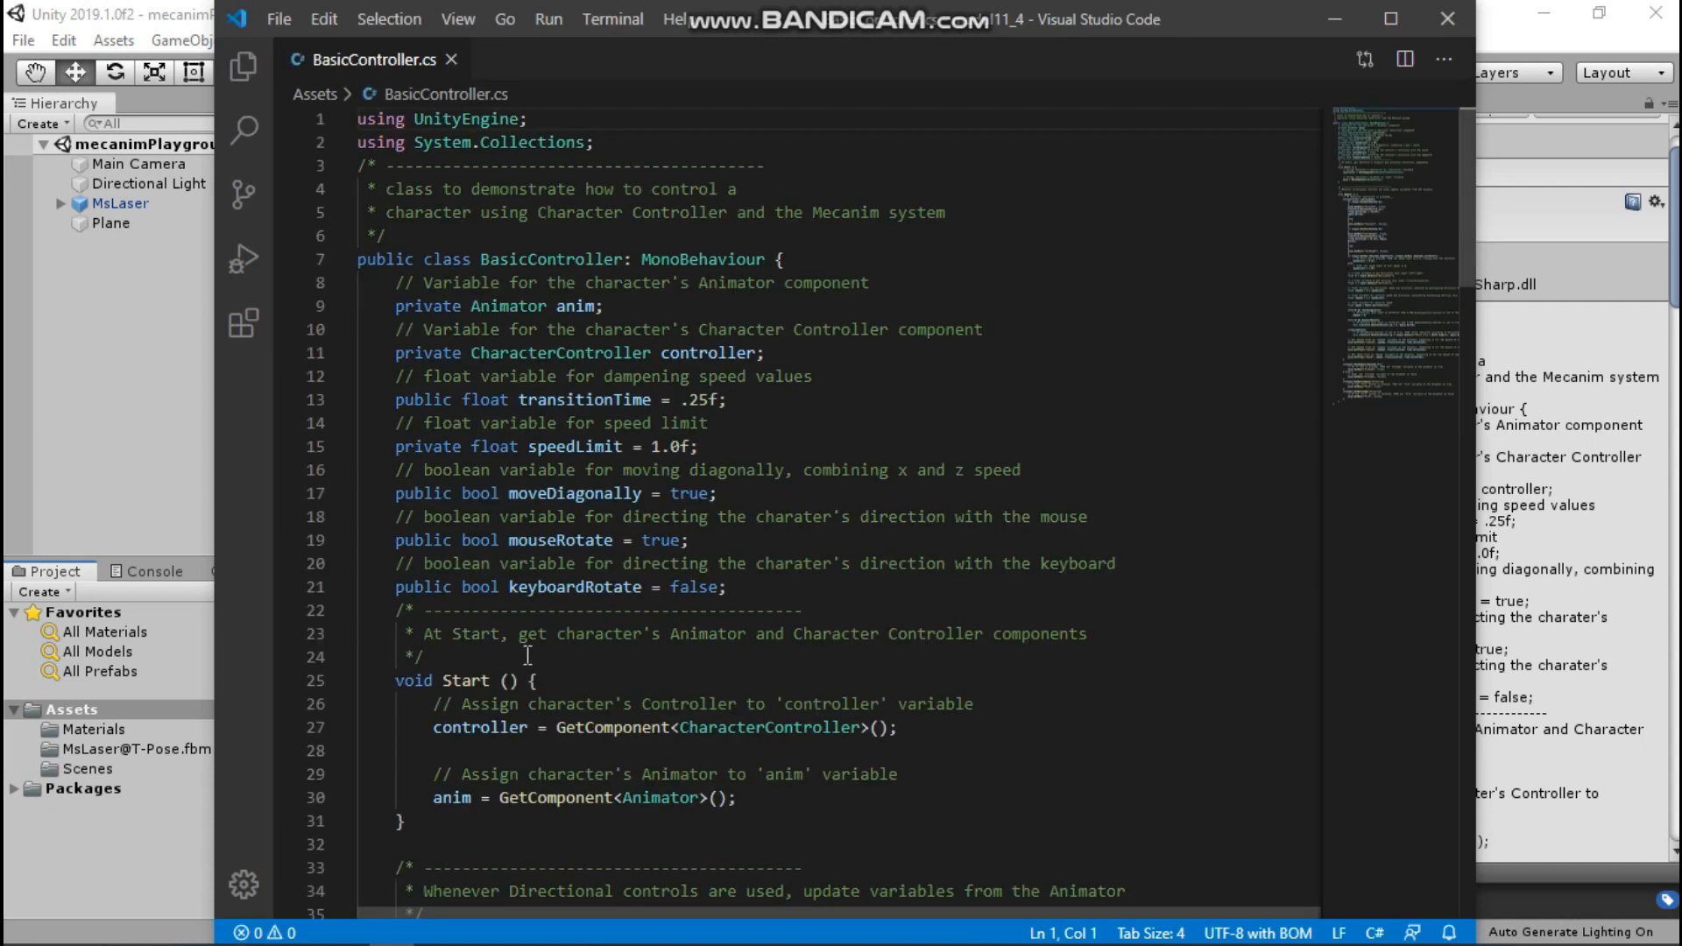
scroll(608, 547, down, 8)
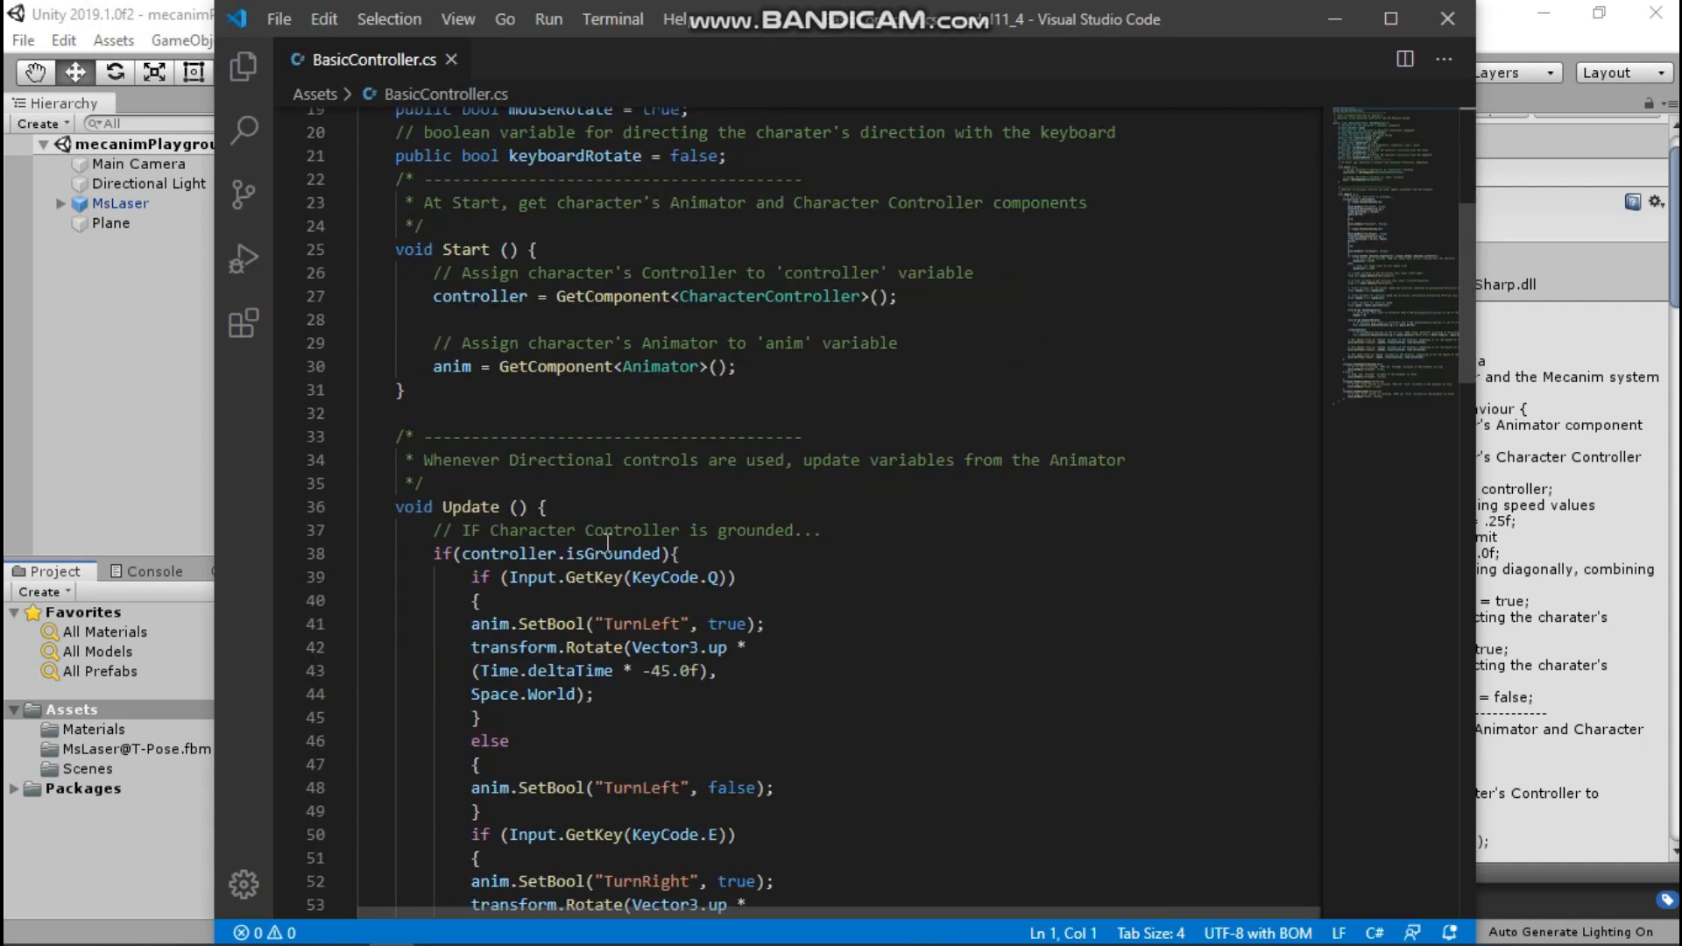
scroll(608, 543, down, 1)
drag(469, 392, 586, 603)
drag(622, 663, 671, 861)
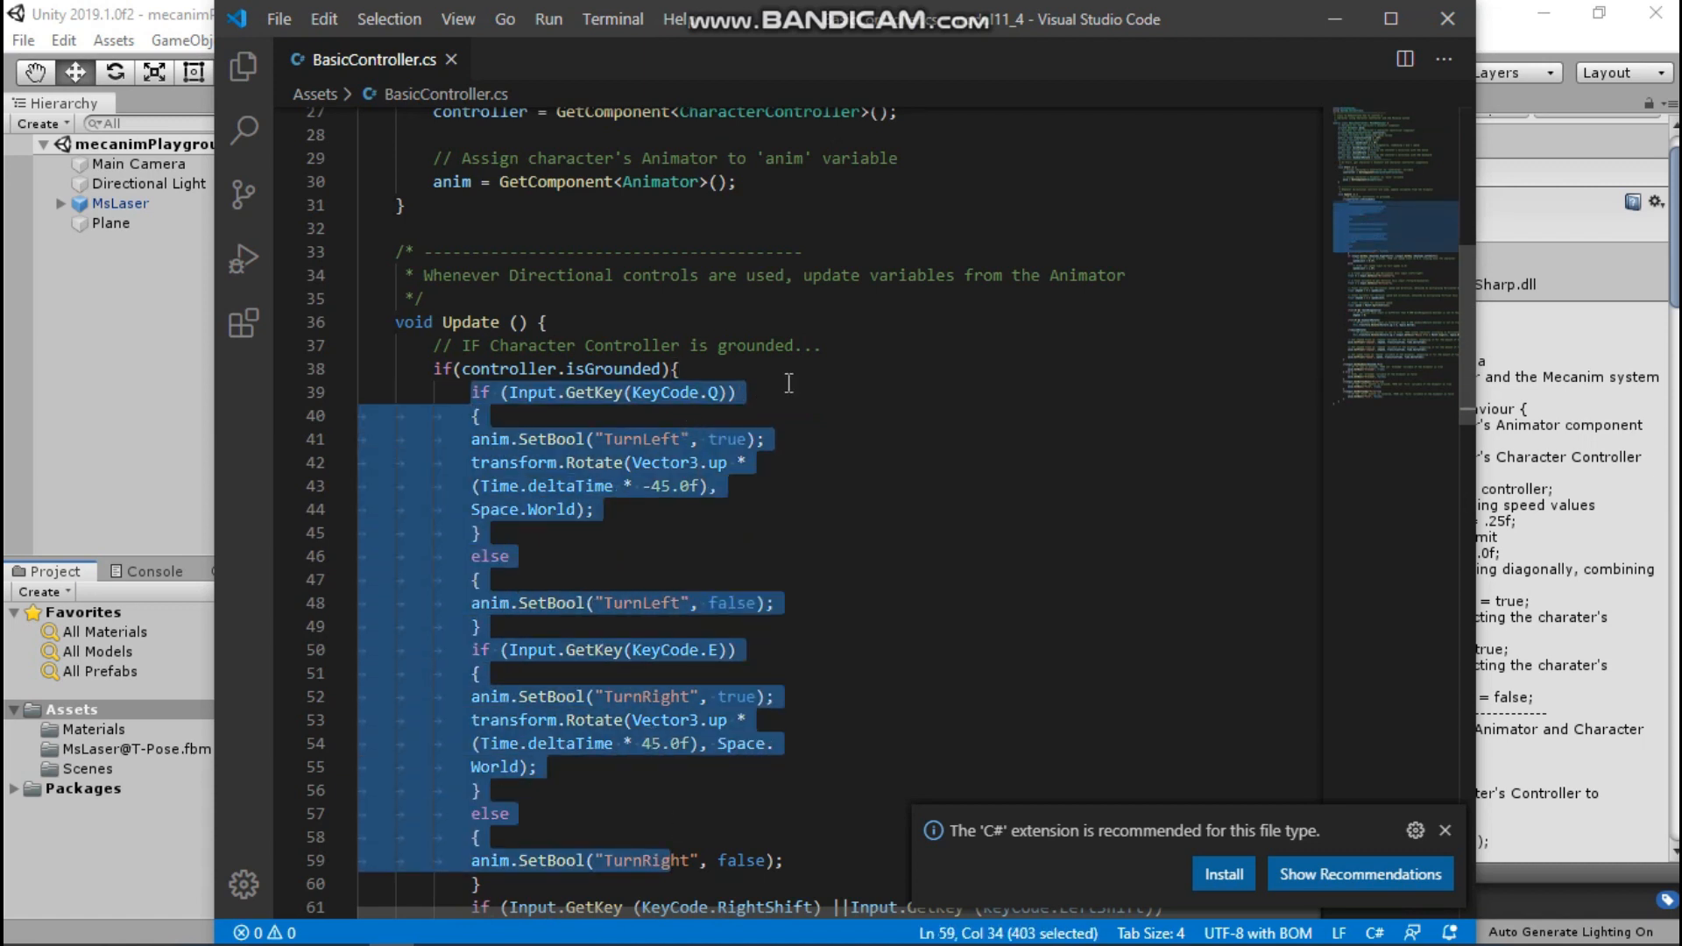
click(858, 487)
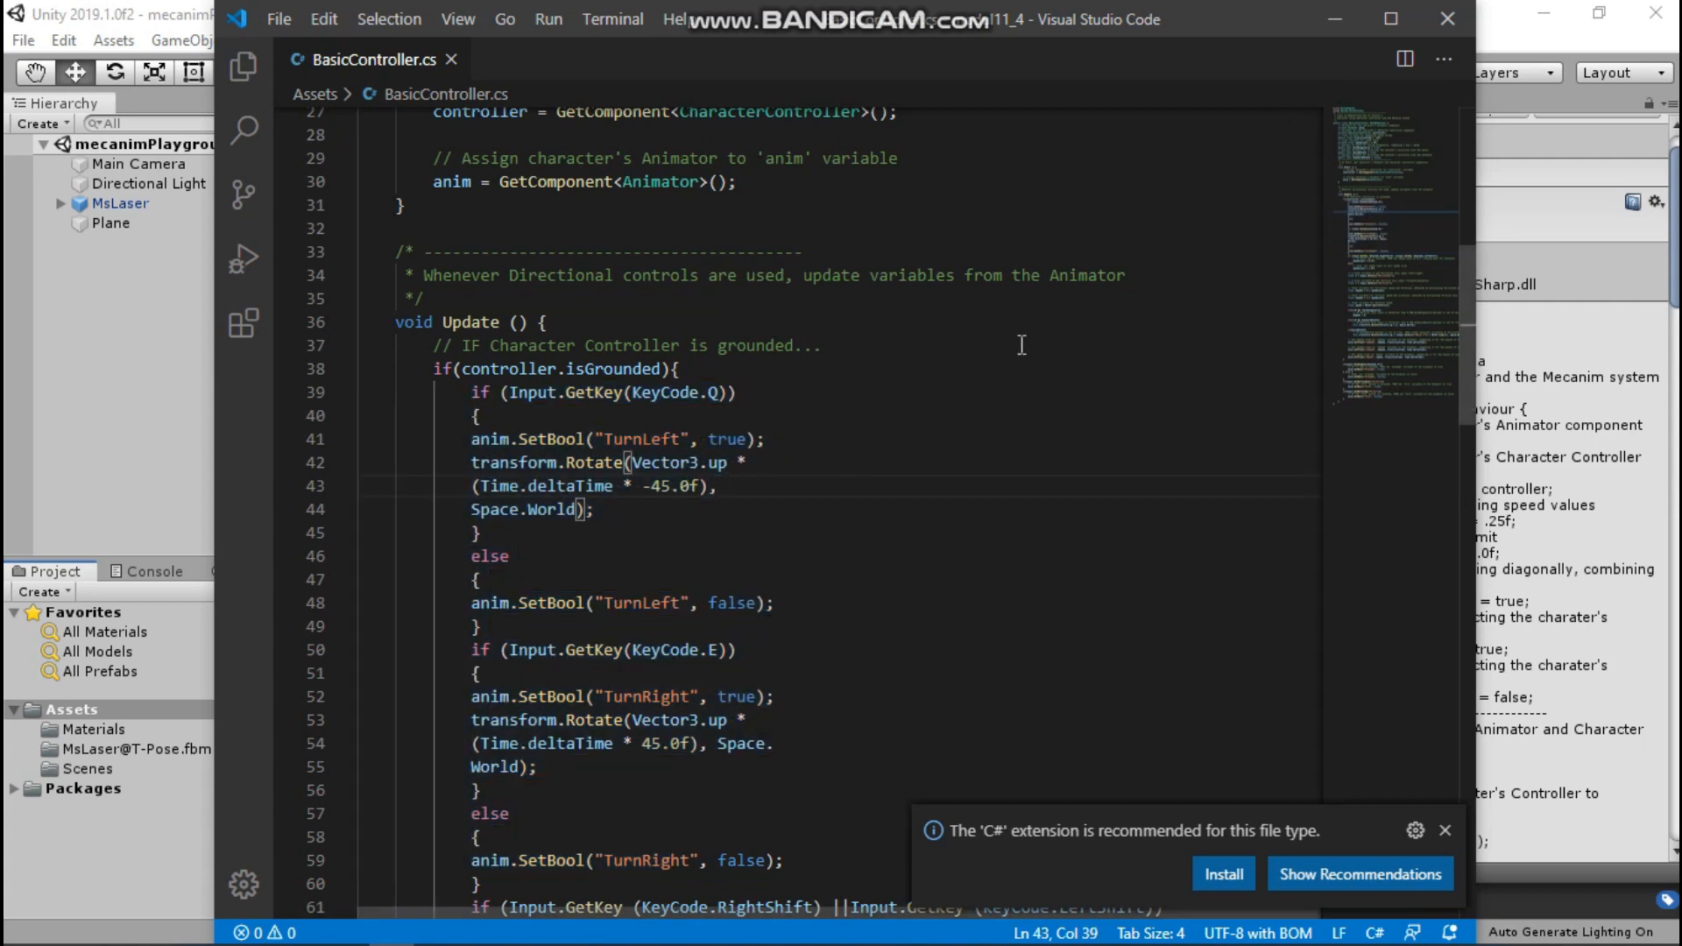
key(Up)
key(Up)
key(Up)
key(Up)
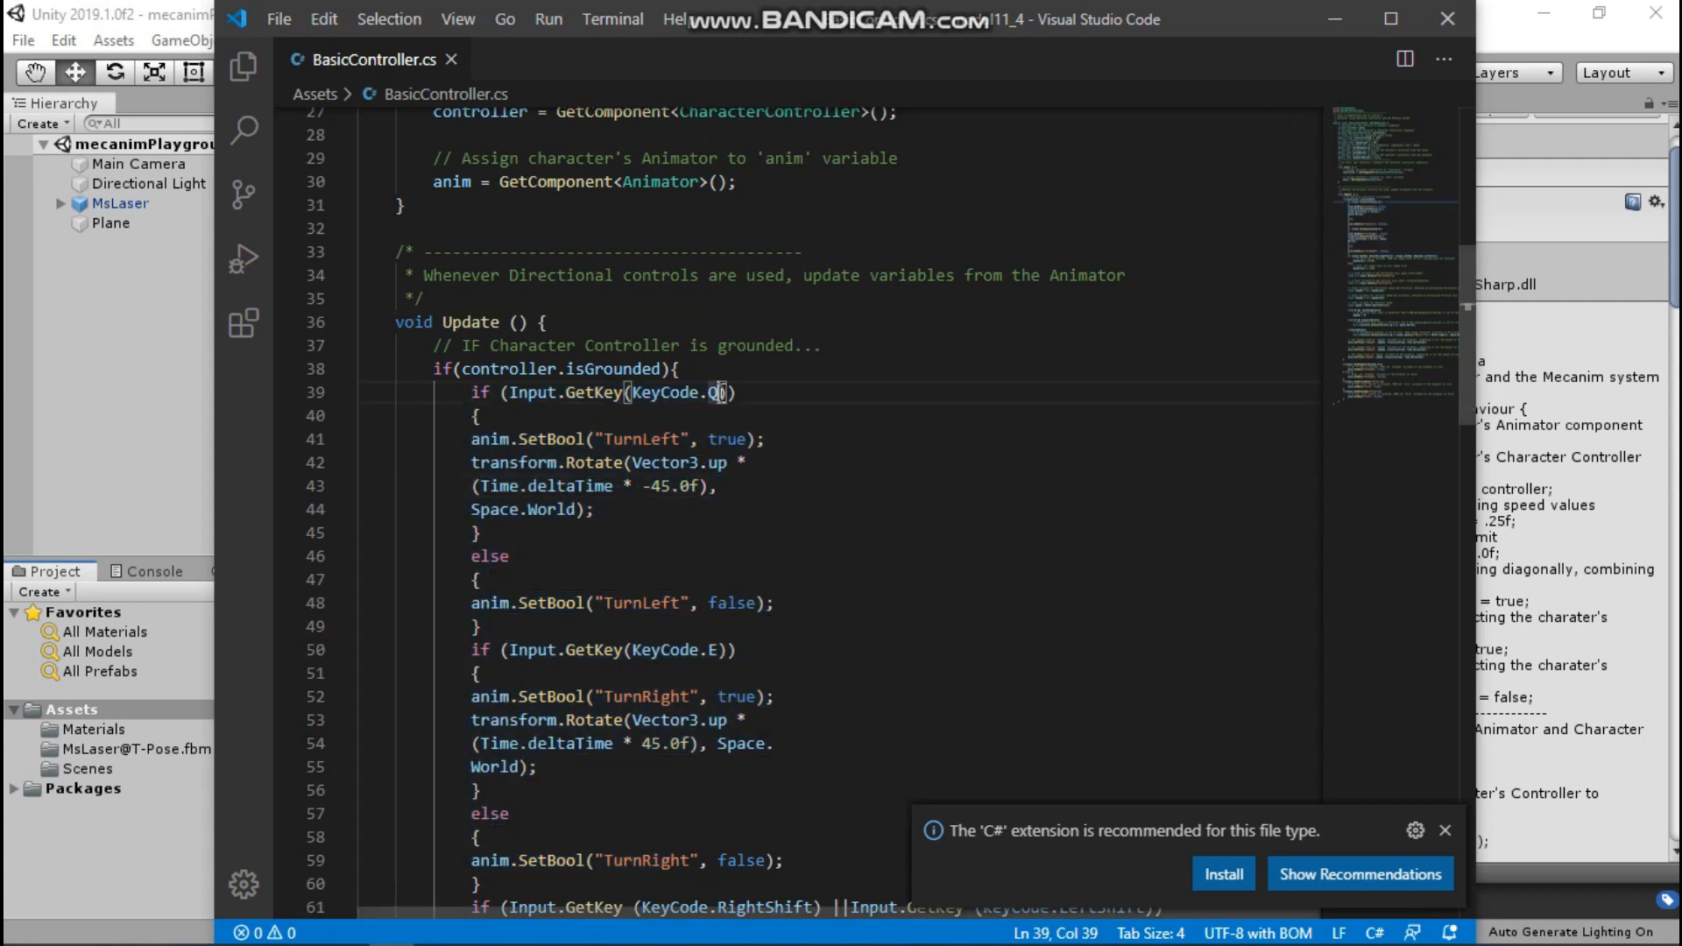
click(712, 650)
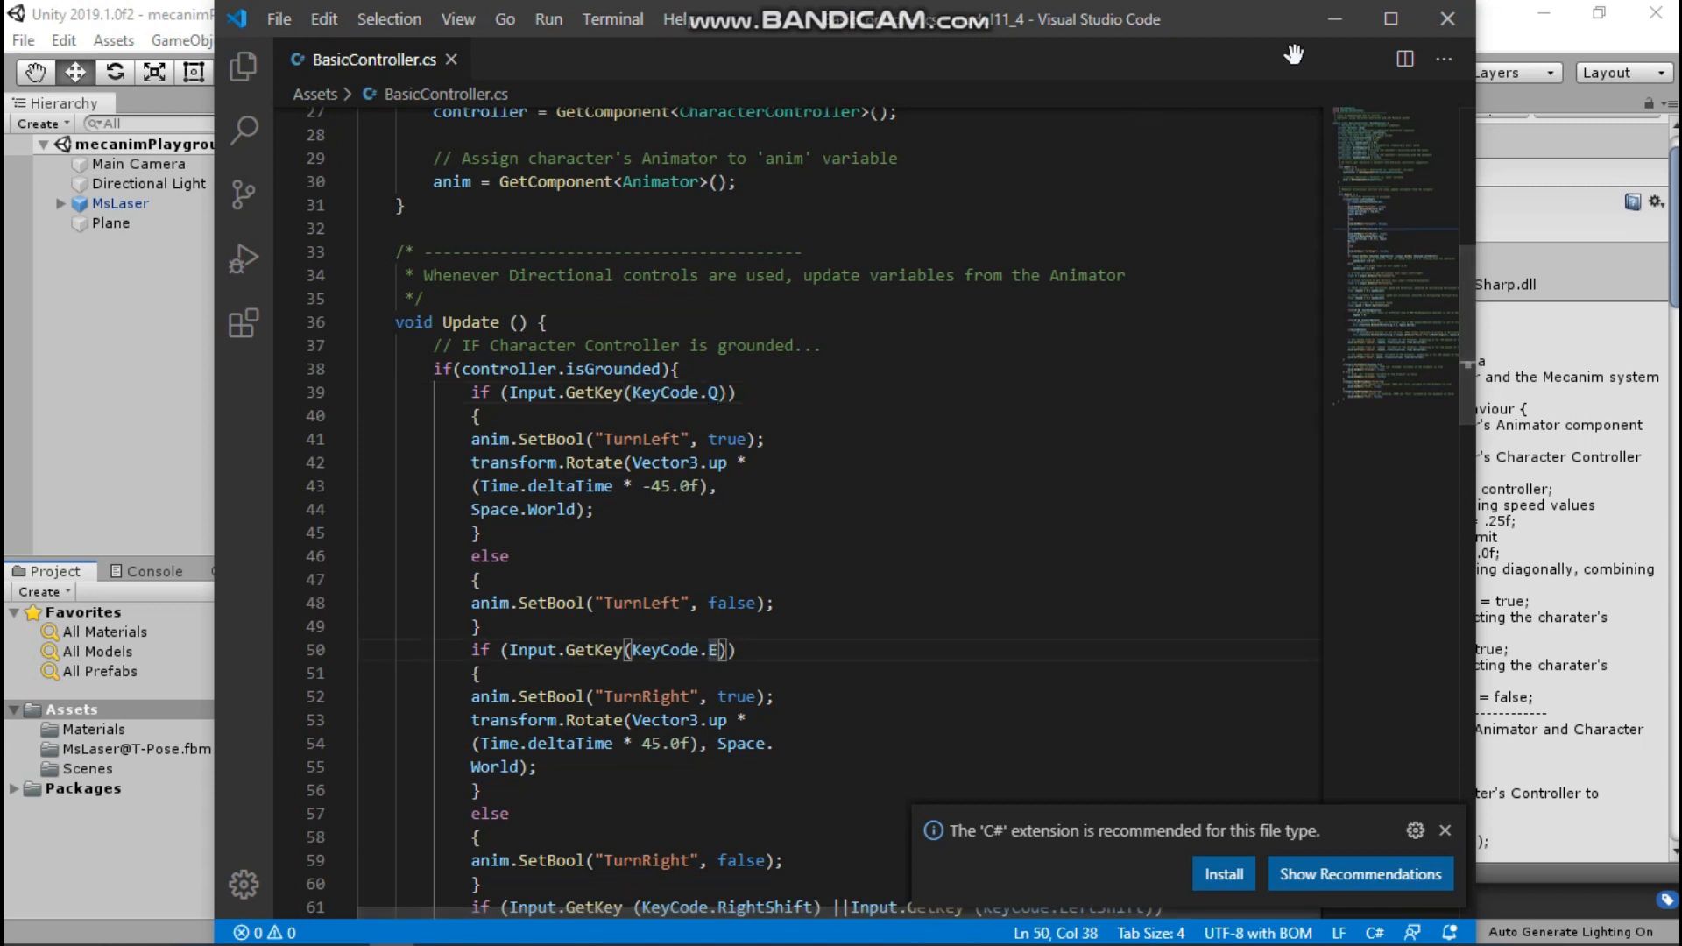
click(1447, 18)
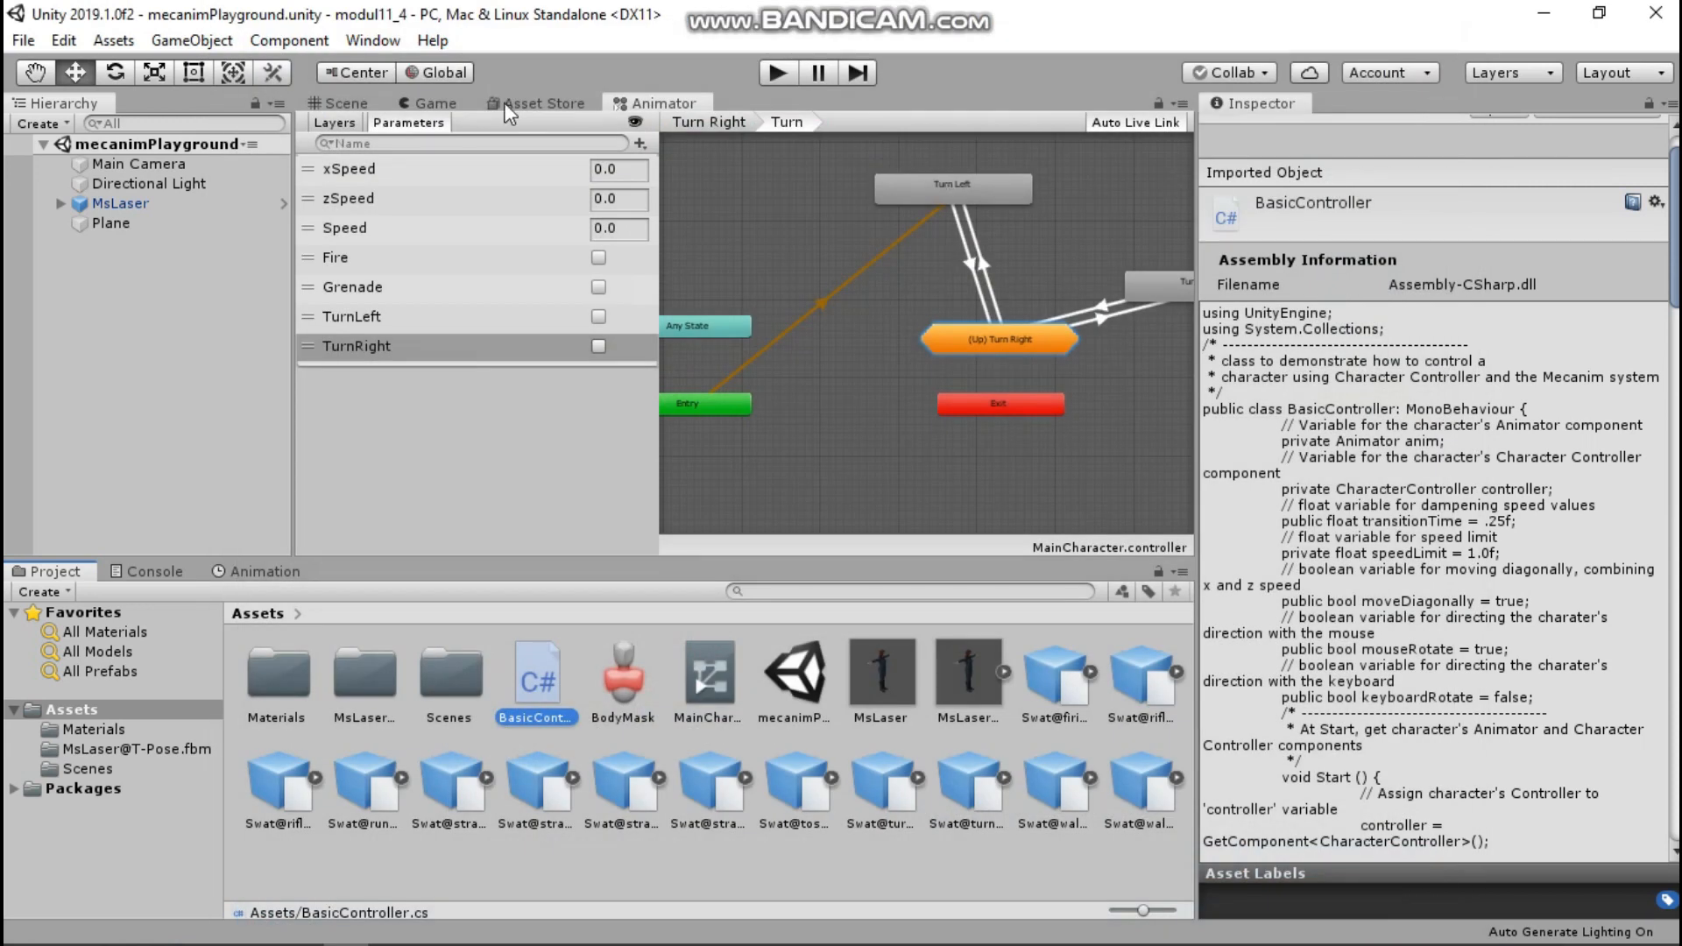
- Run the scene in play mode in the Game view to test the character's turning, and stop it
click(436, 103)
click(1179, 103)
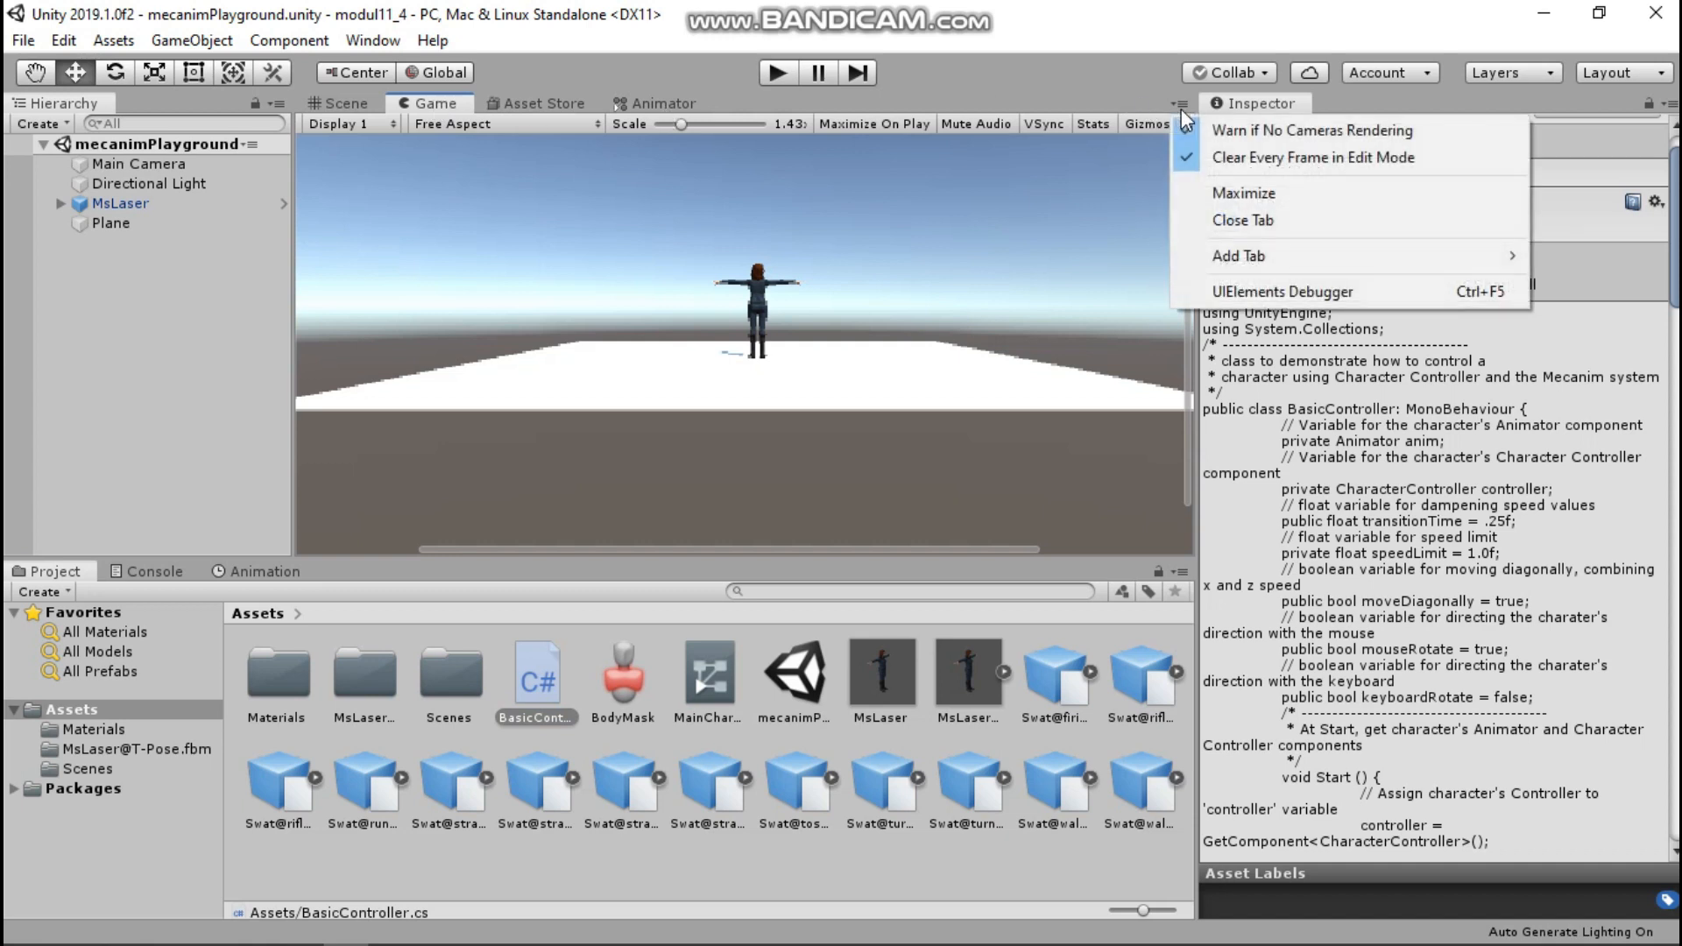
click(779, 72)
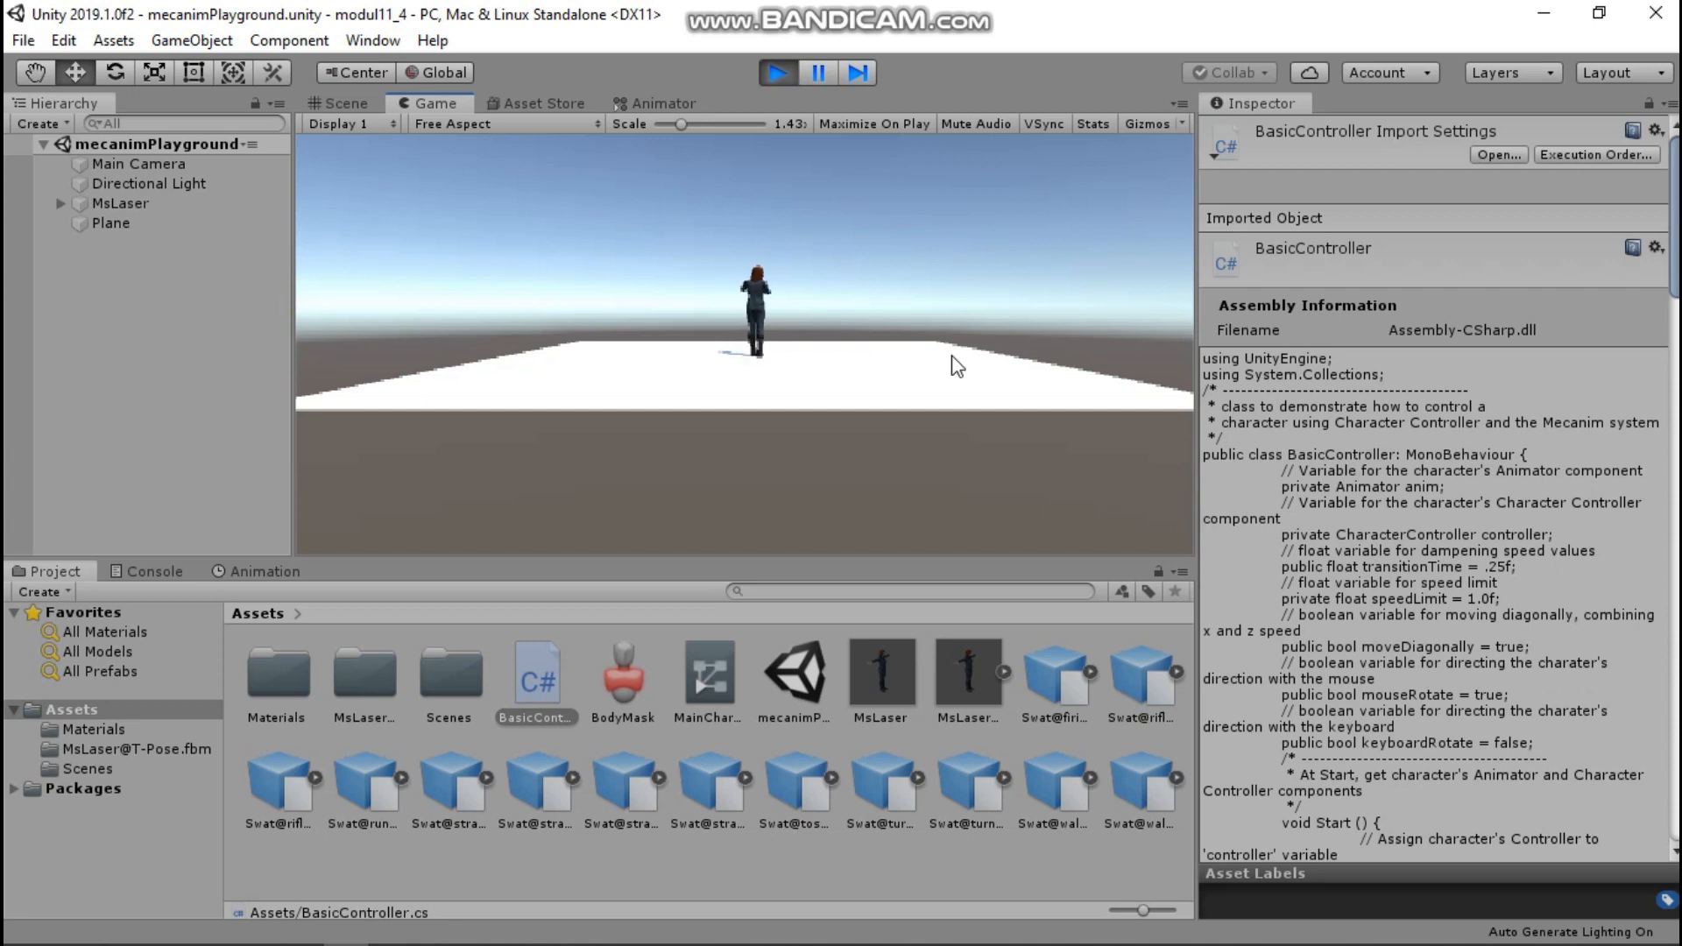
click(777, 68)
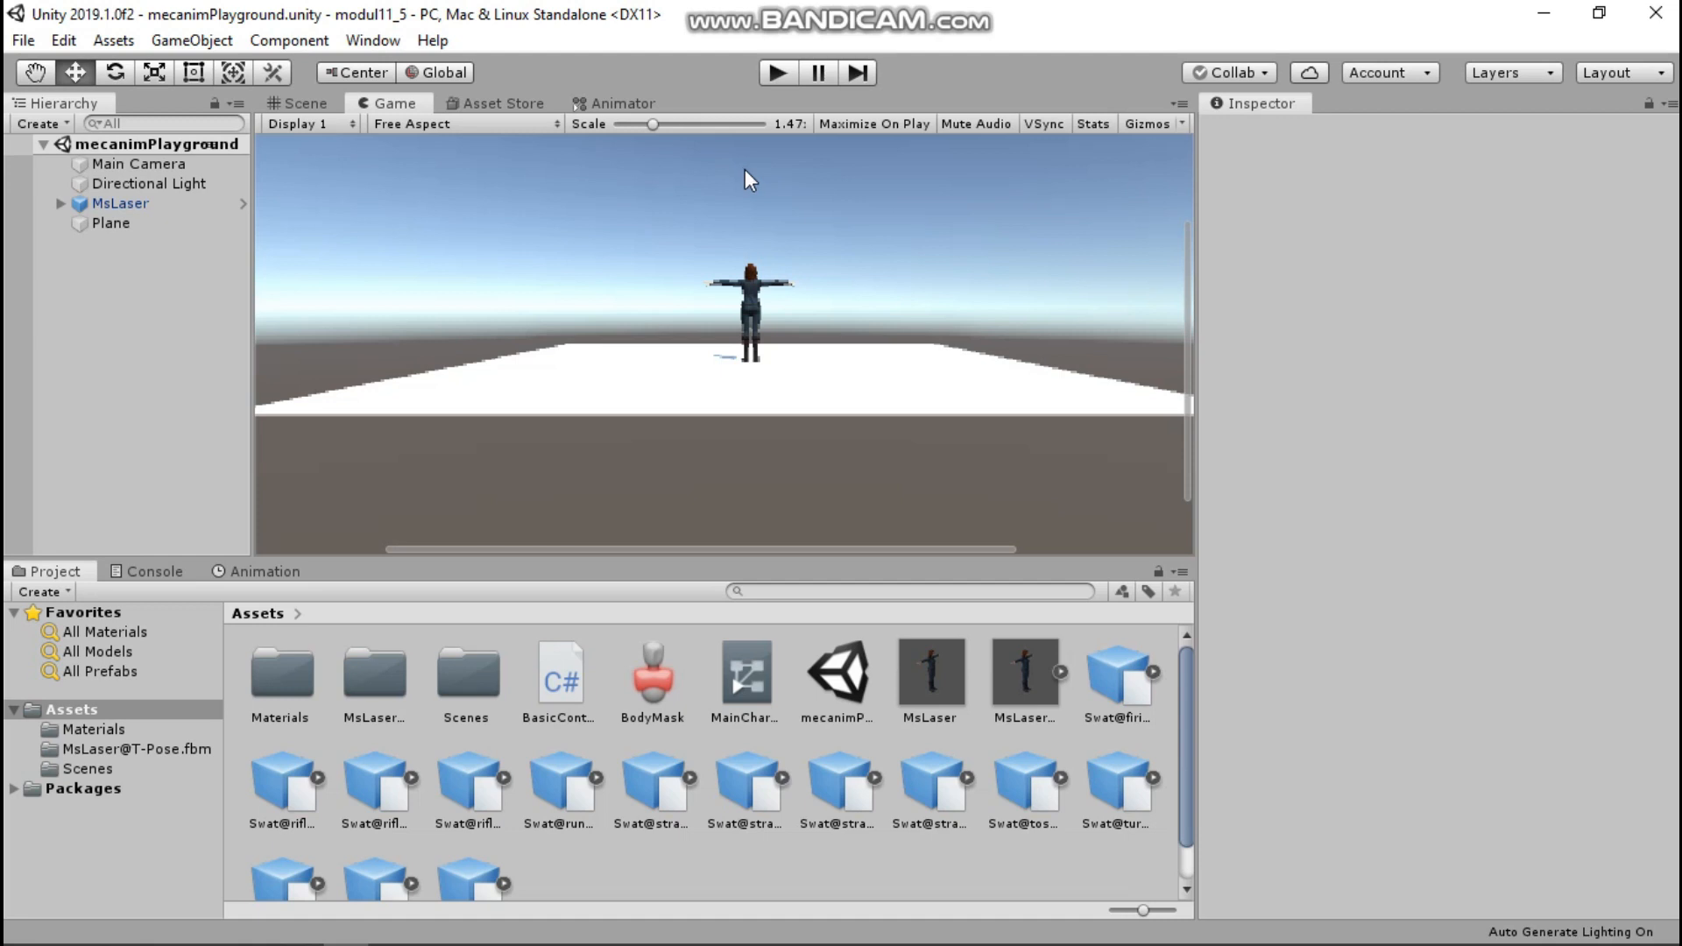
scroll(753, 364, up, 4)
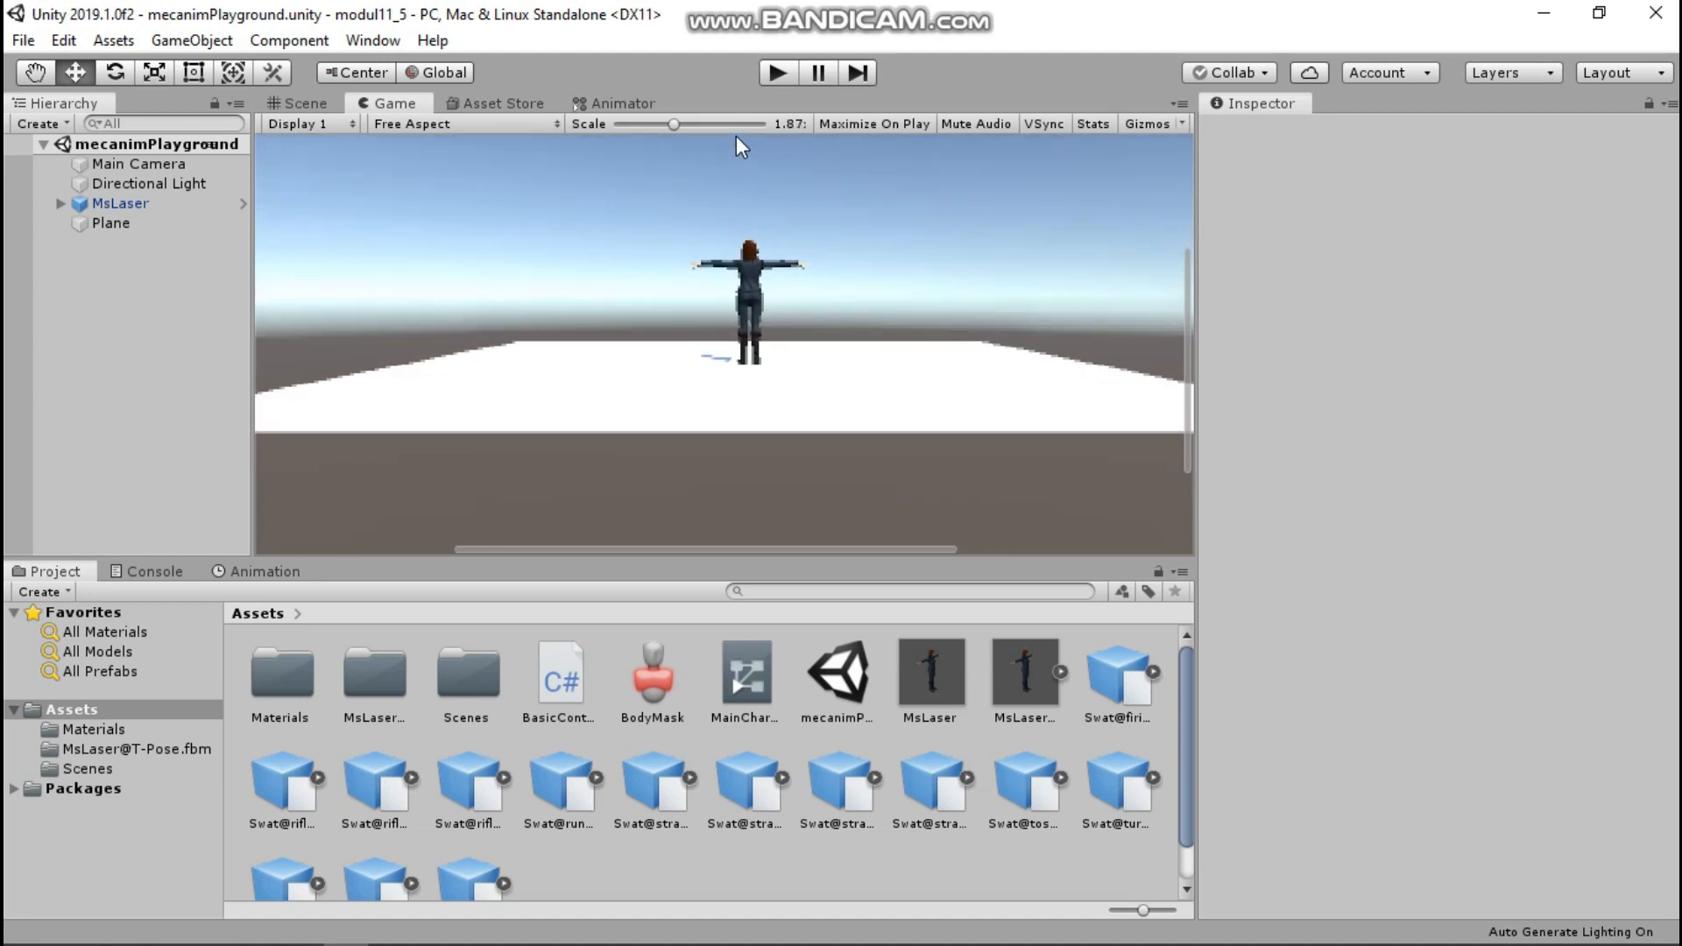
scroll(798, 254, up, 1)
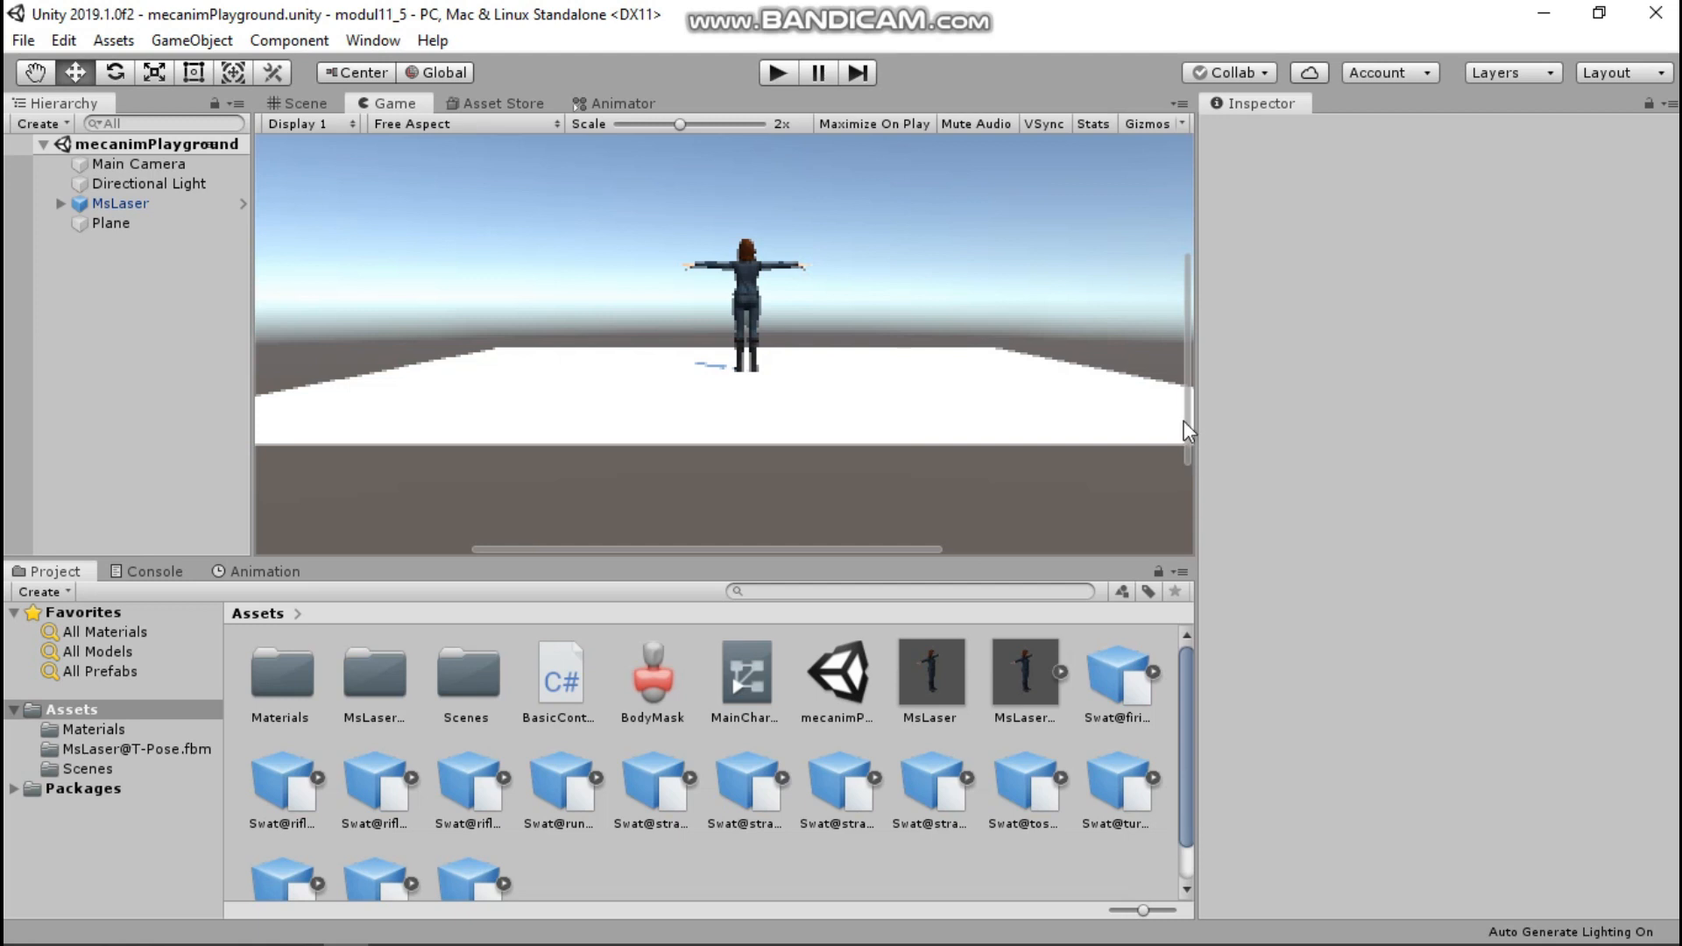
mouse_move(1189, 415)
mouse_down()
mouse_move(1186, 436)
mouse_move(1183, 396)
mouse_up()
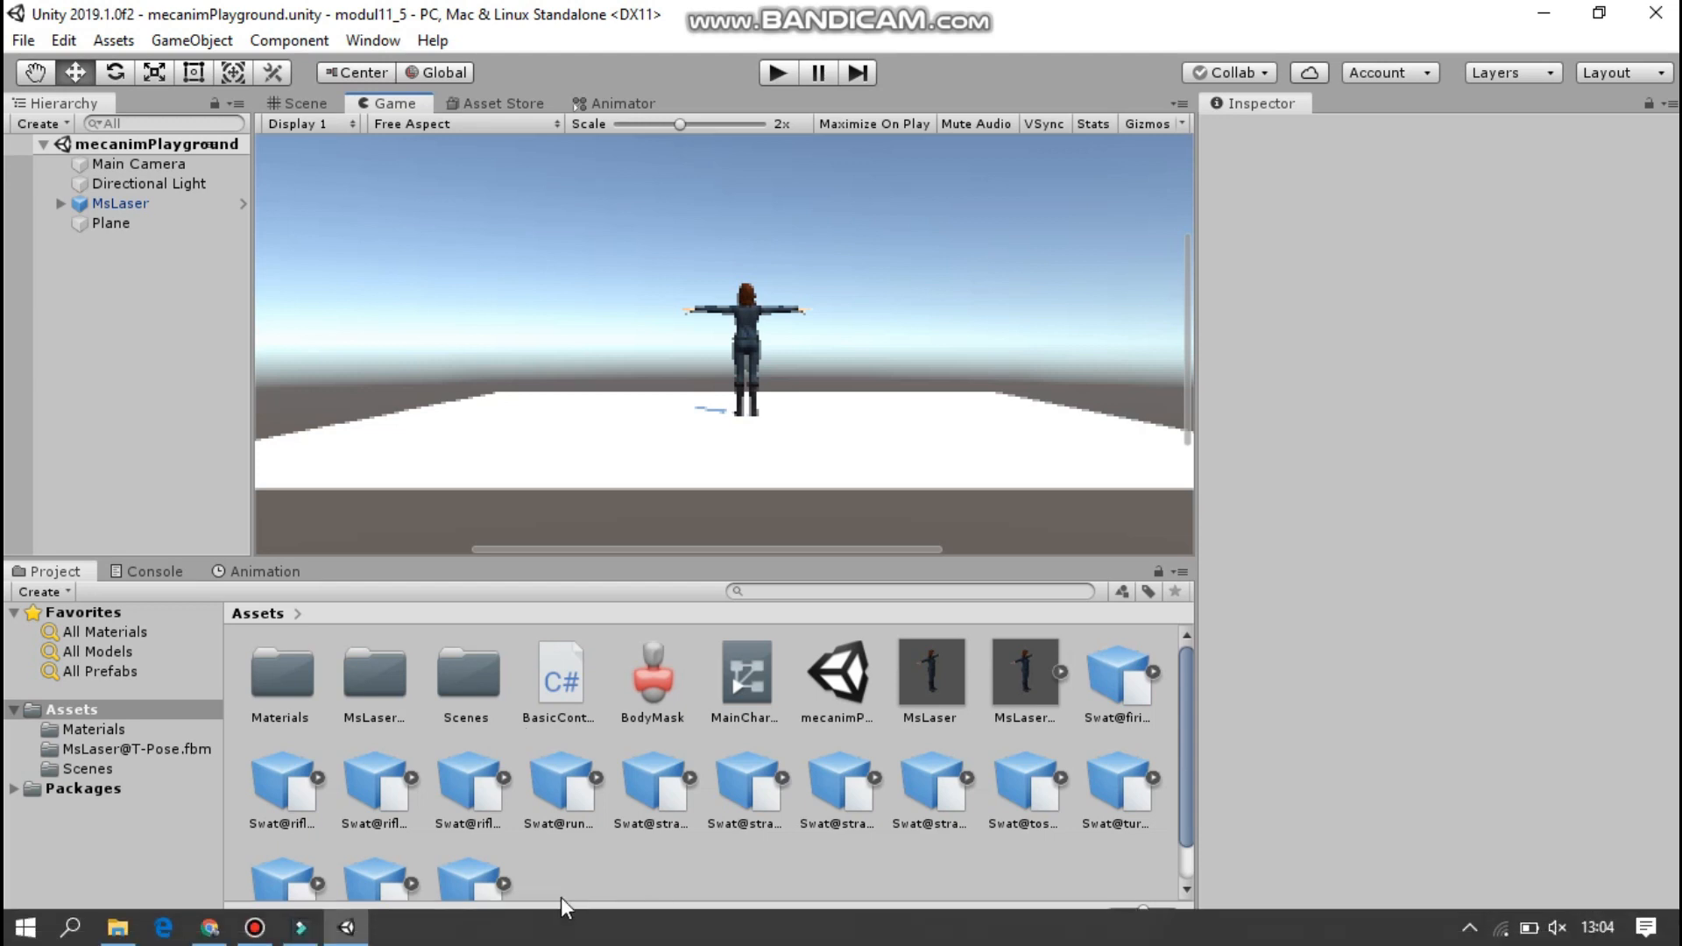
- Review the import settings of Swat@walking_backwards, checking its rig type and the clip's loop and root transform options
click(470, 860)
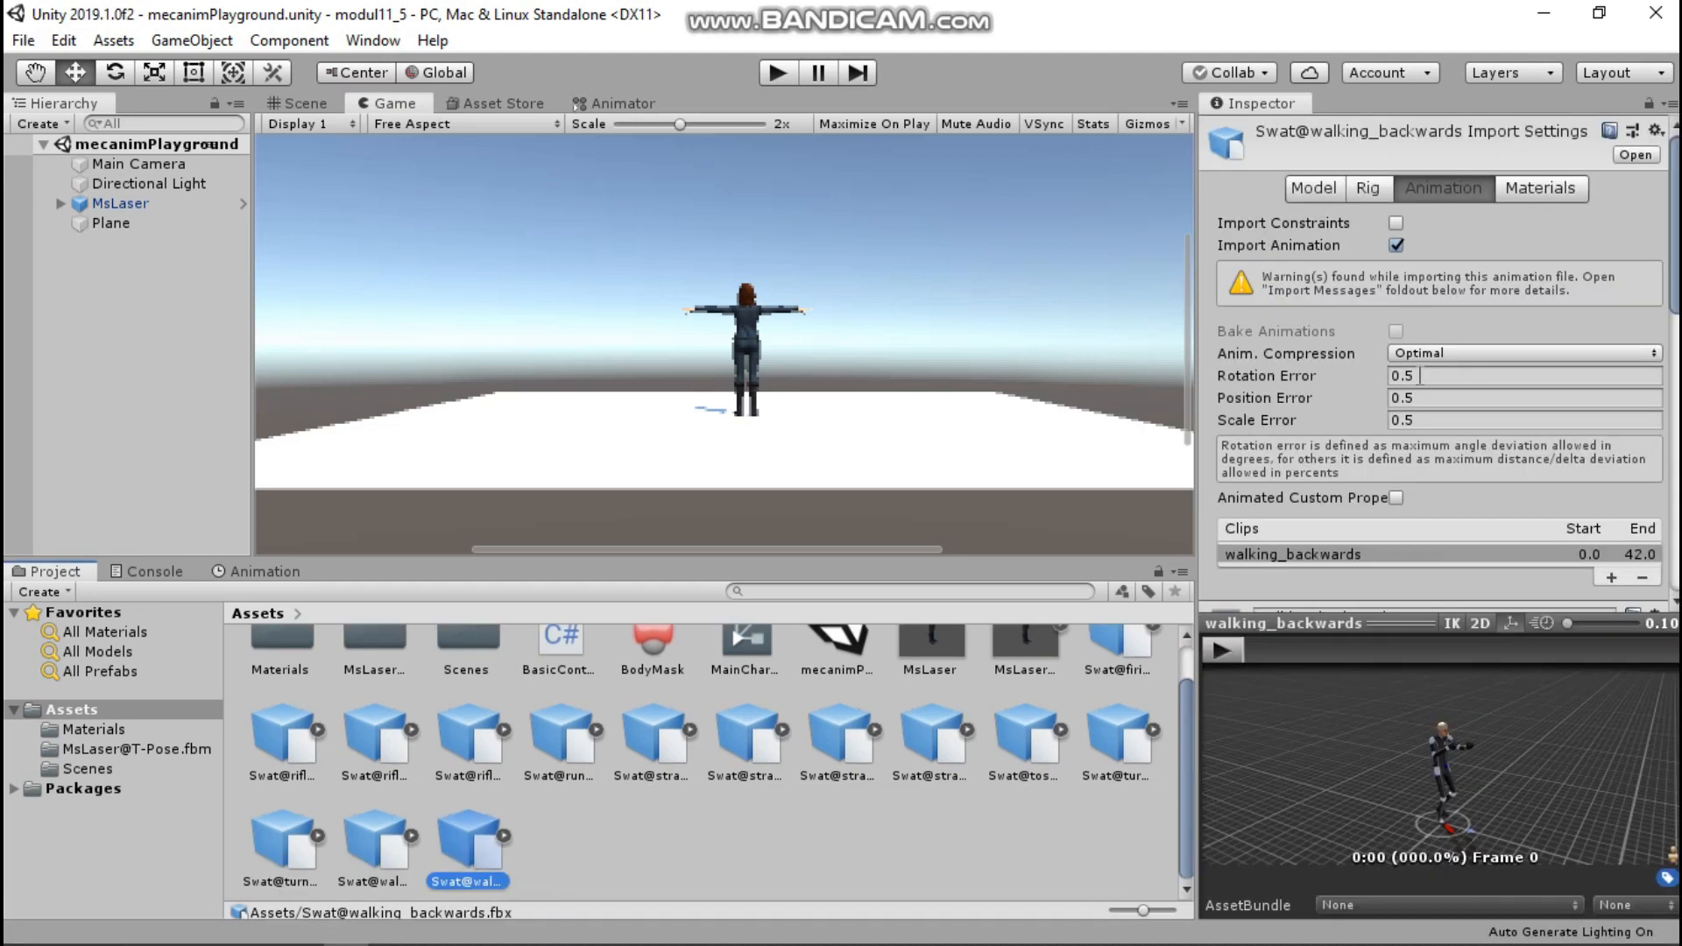
click(1355, 191)
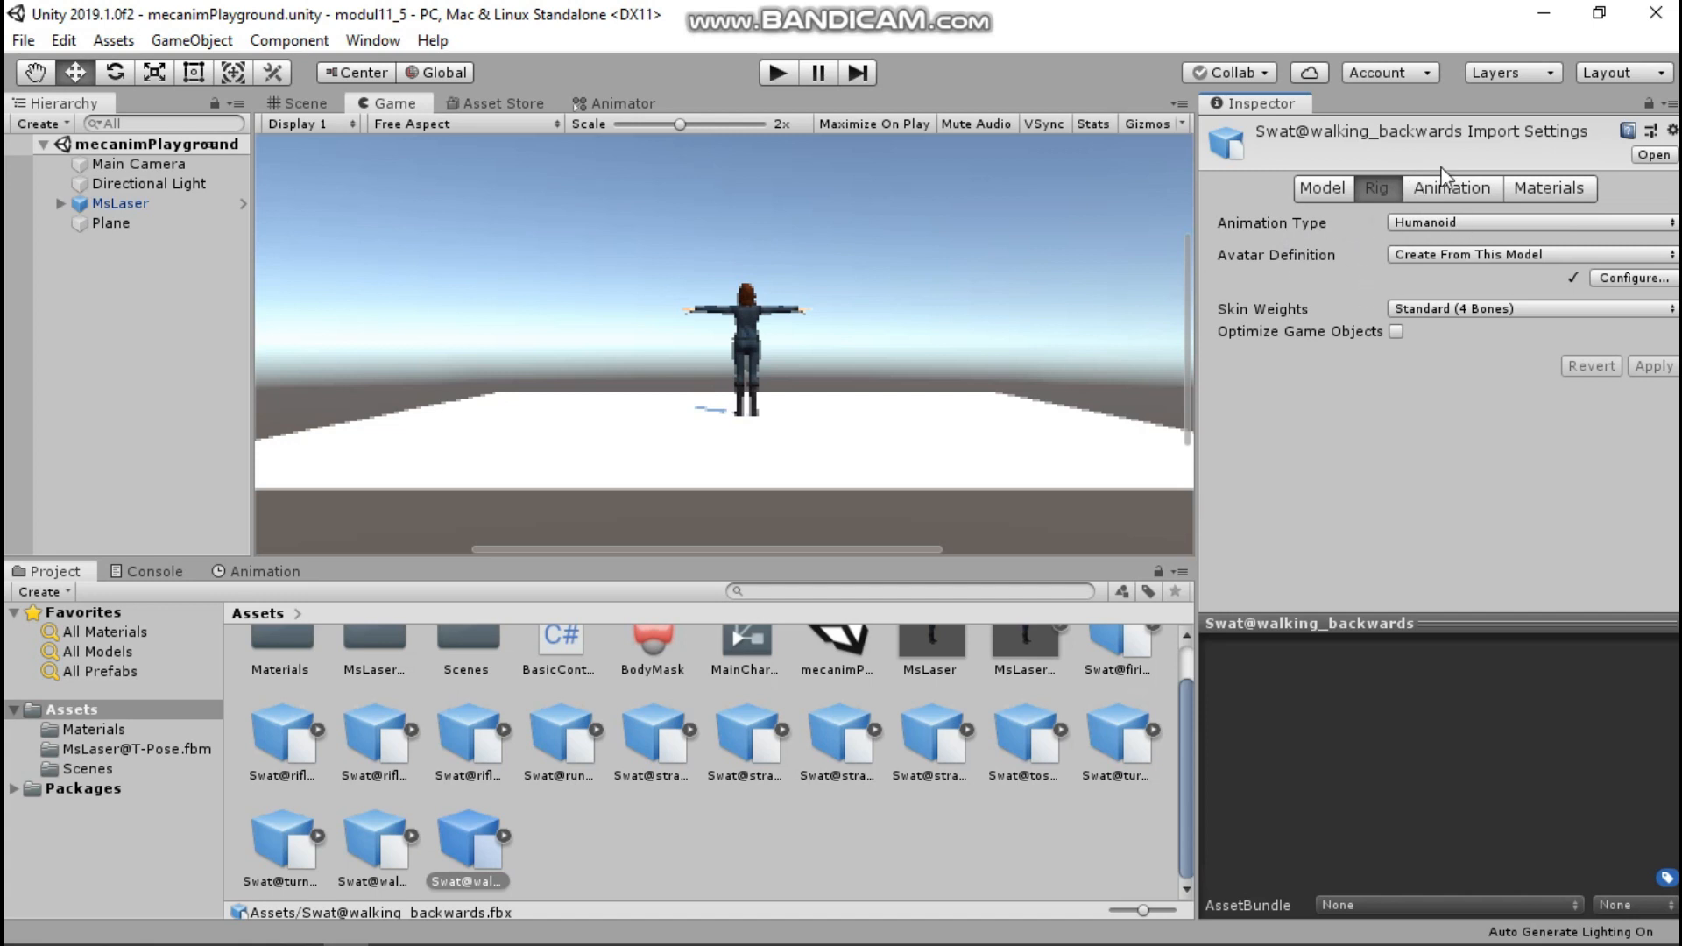
click(1468, 184)
scroll(1495, 357, down, 9)
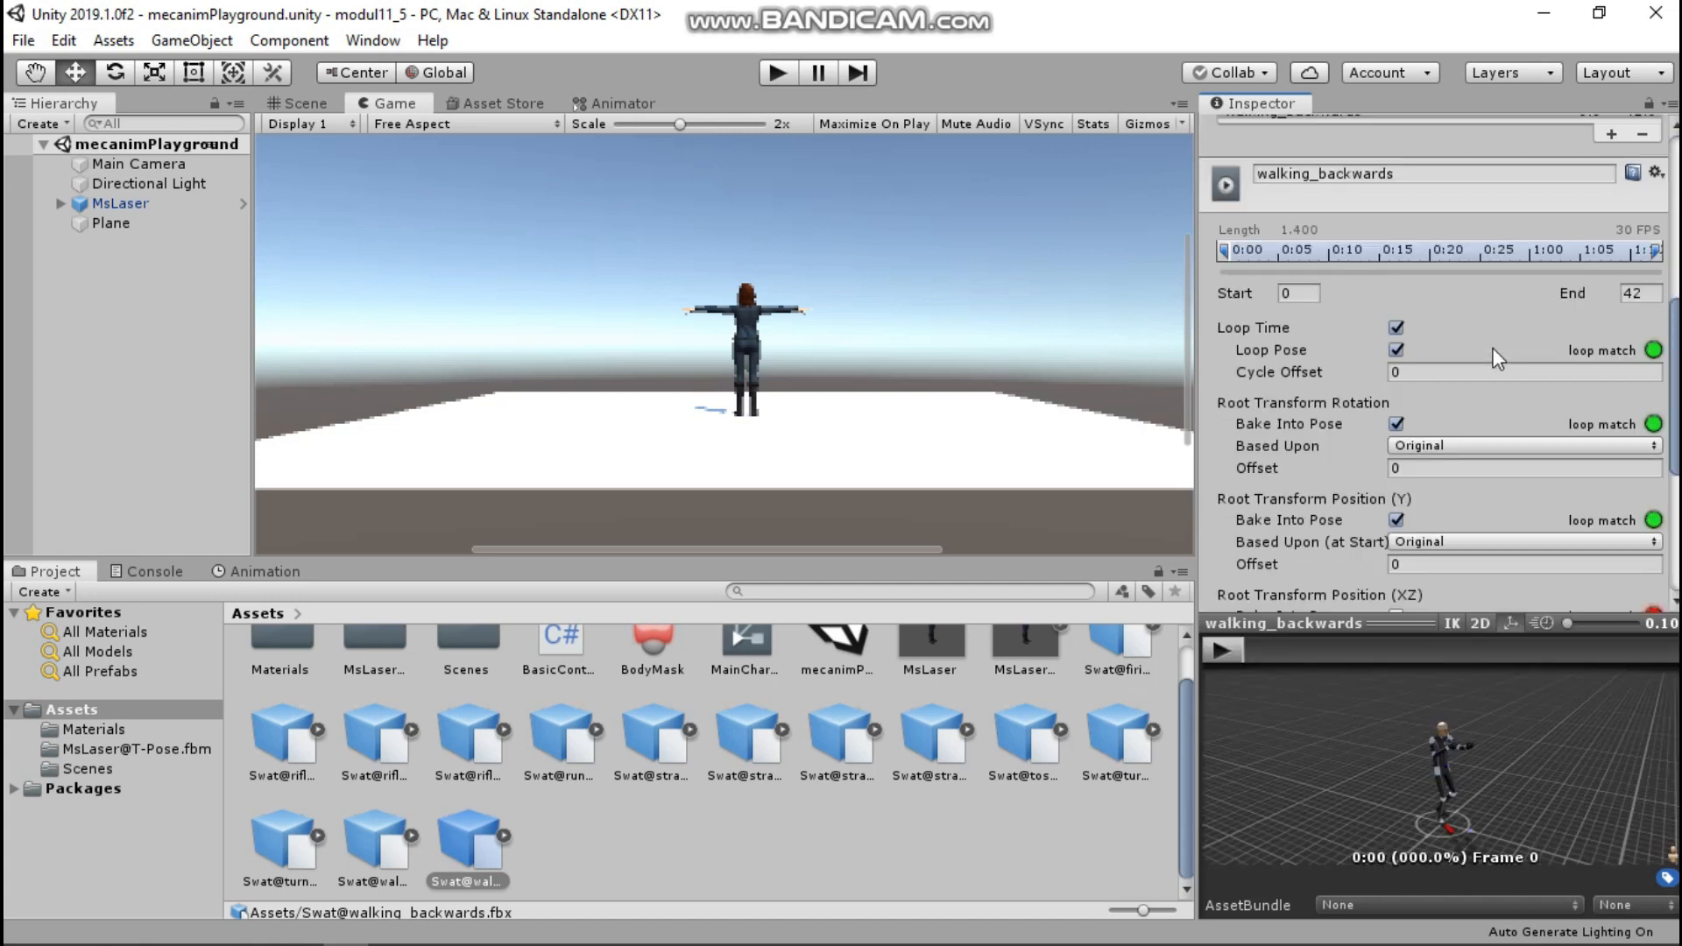
scroll(1468, 342, up, 9)
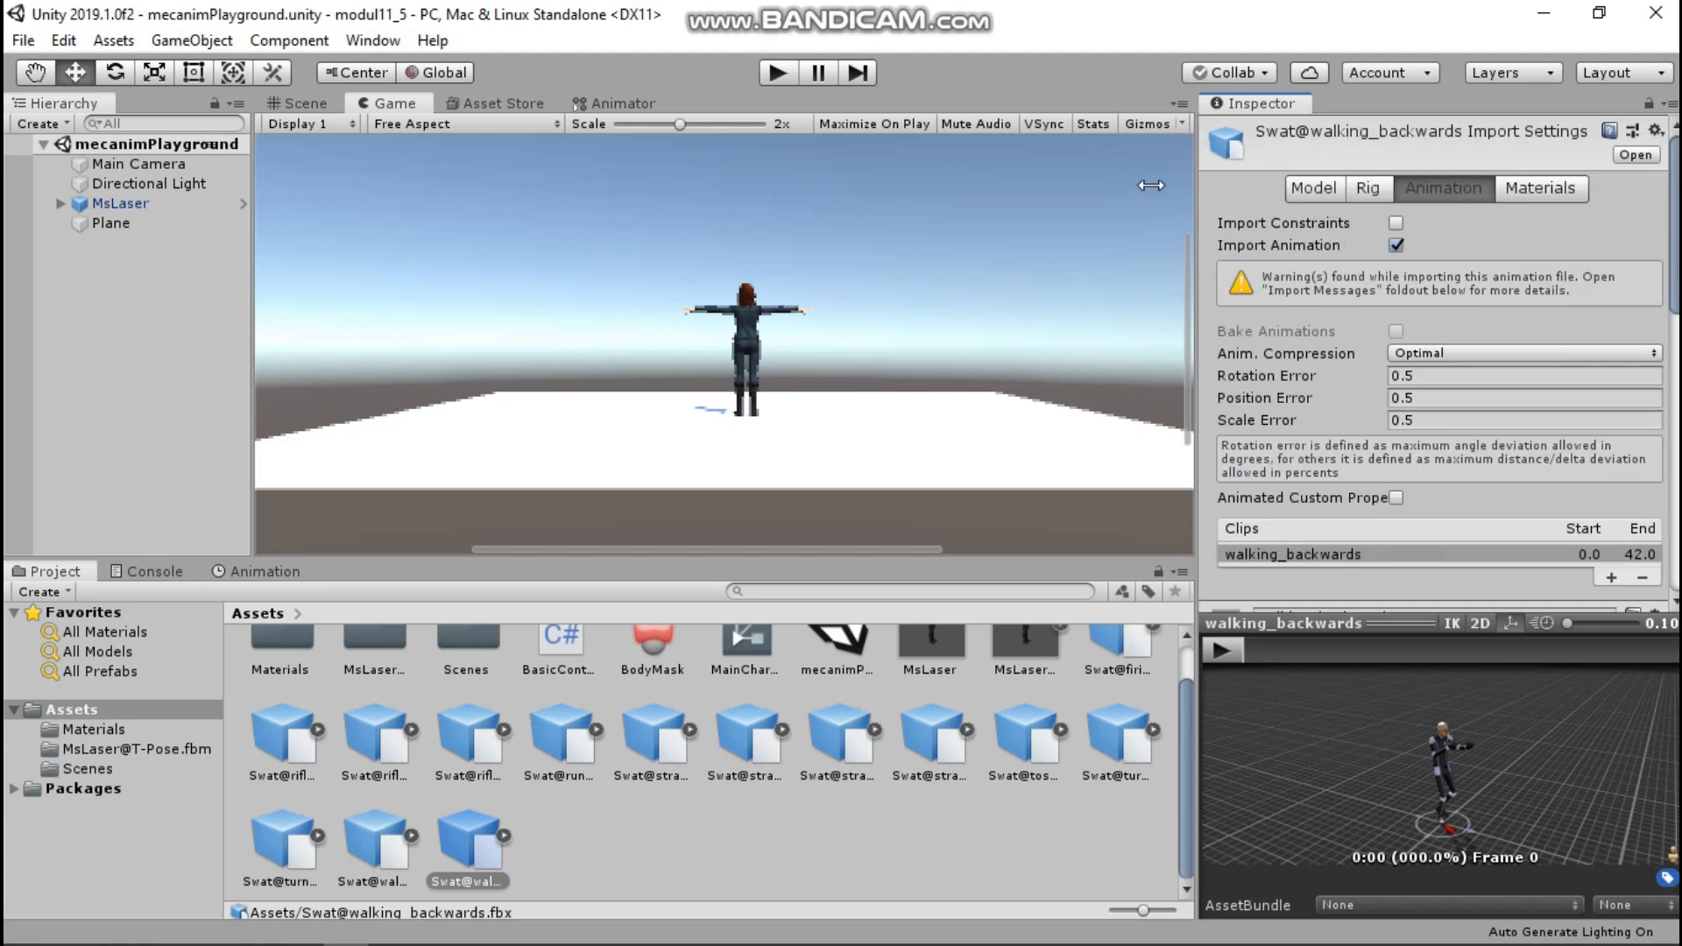
scroll(767, 660, up, 2)
- Open the MainCharacter controller in the Animator and move the Jump and Any State nodes away from Entry on the Base Layer
click(755, 671)
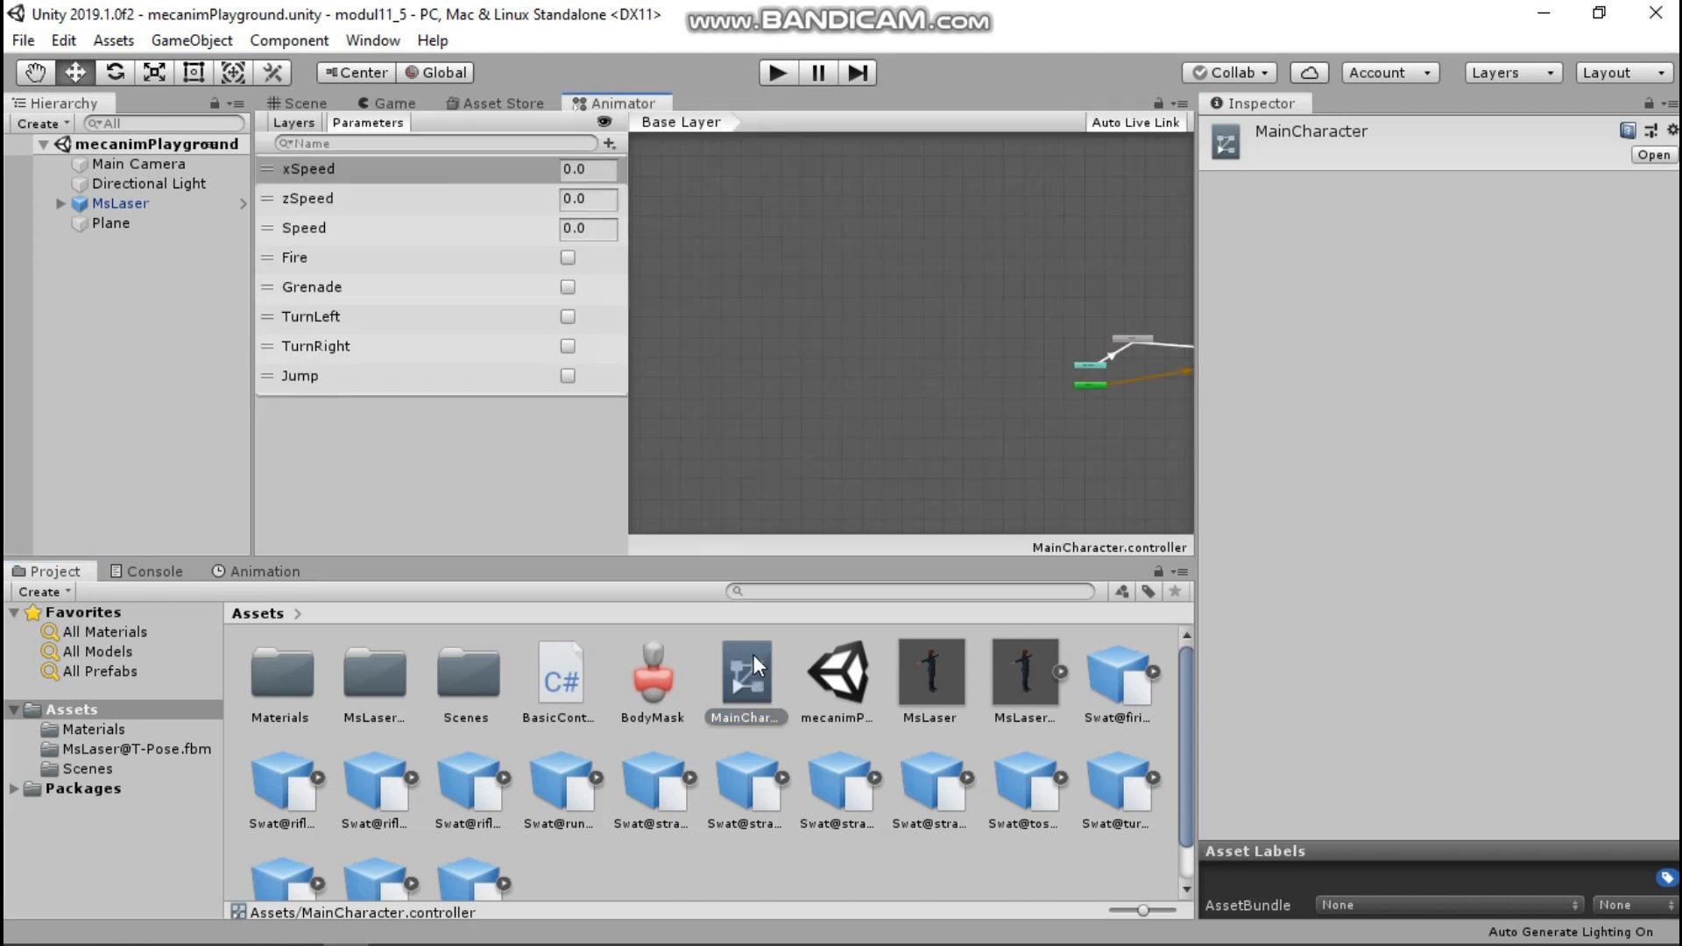
scroll(950, 361, down, 3)
scroll(1025, 390, up, 5)
drag(1094, 308, 864, 322)
drag(1049, 339, 780, 371)
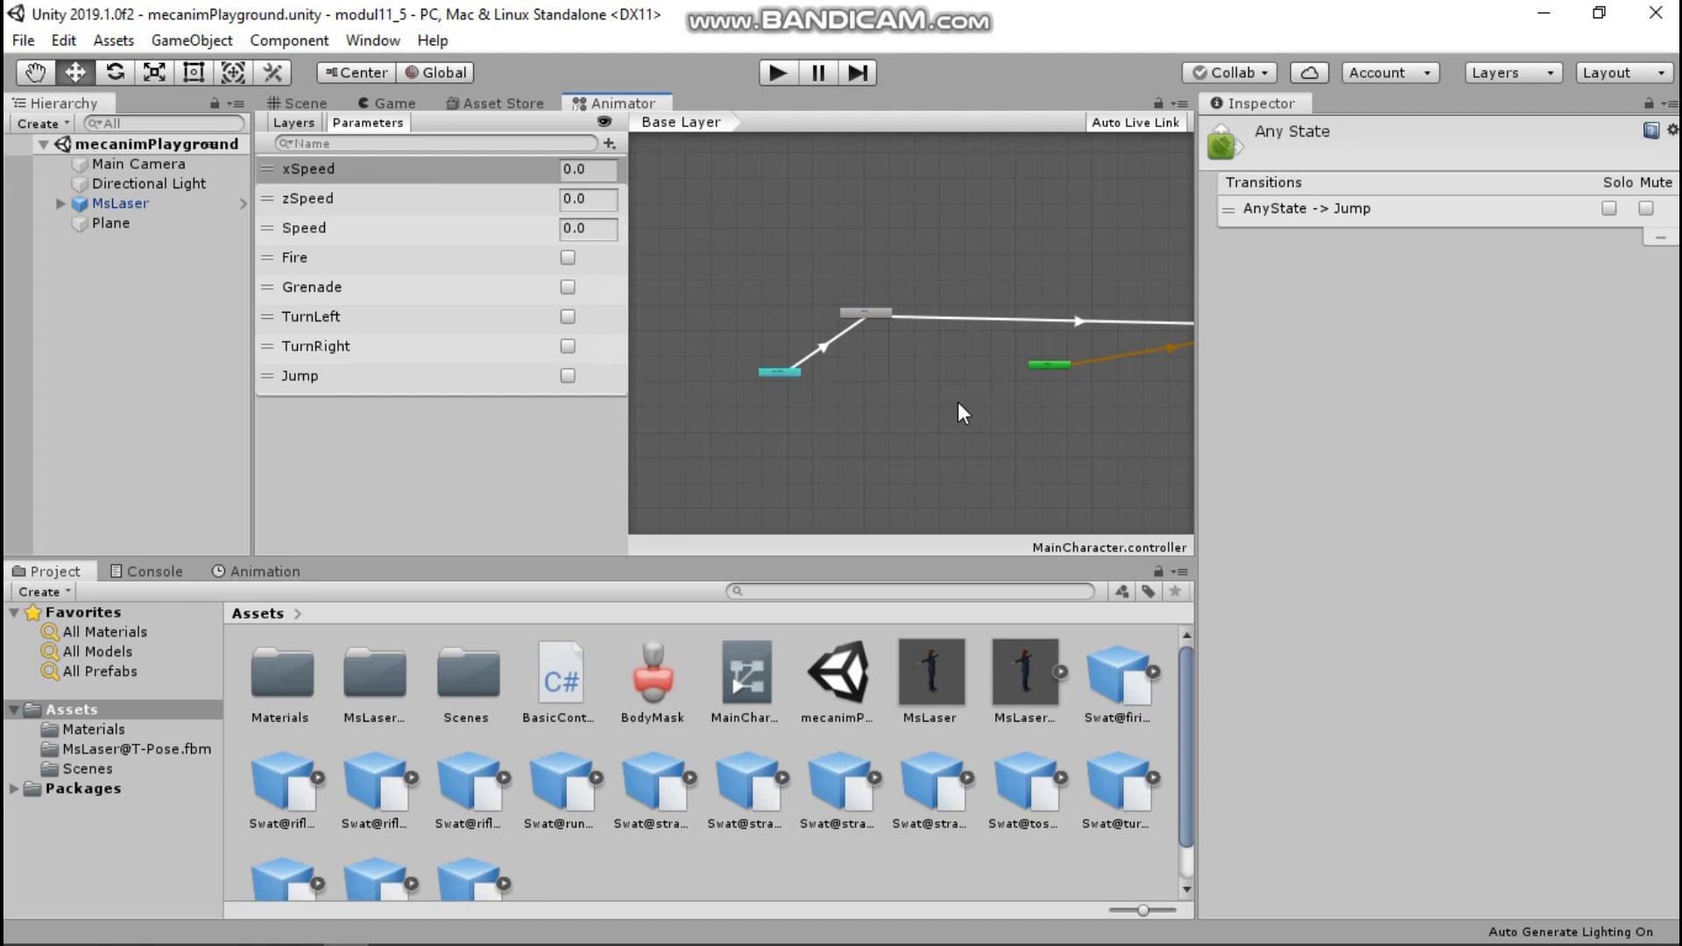
- Rearrange the Base Layer graph by moving the Entry node below Jump and the Move state closer to both
drag(1049, 360, 869, 411)
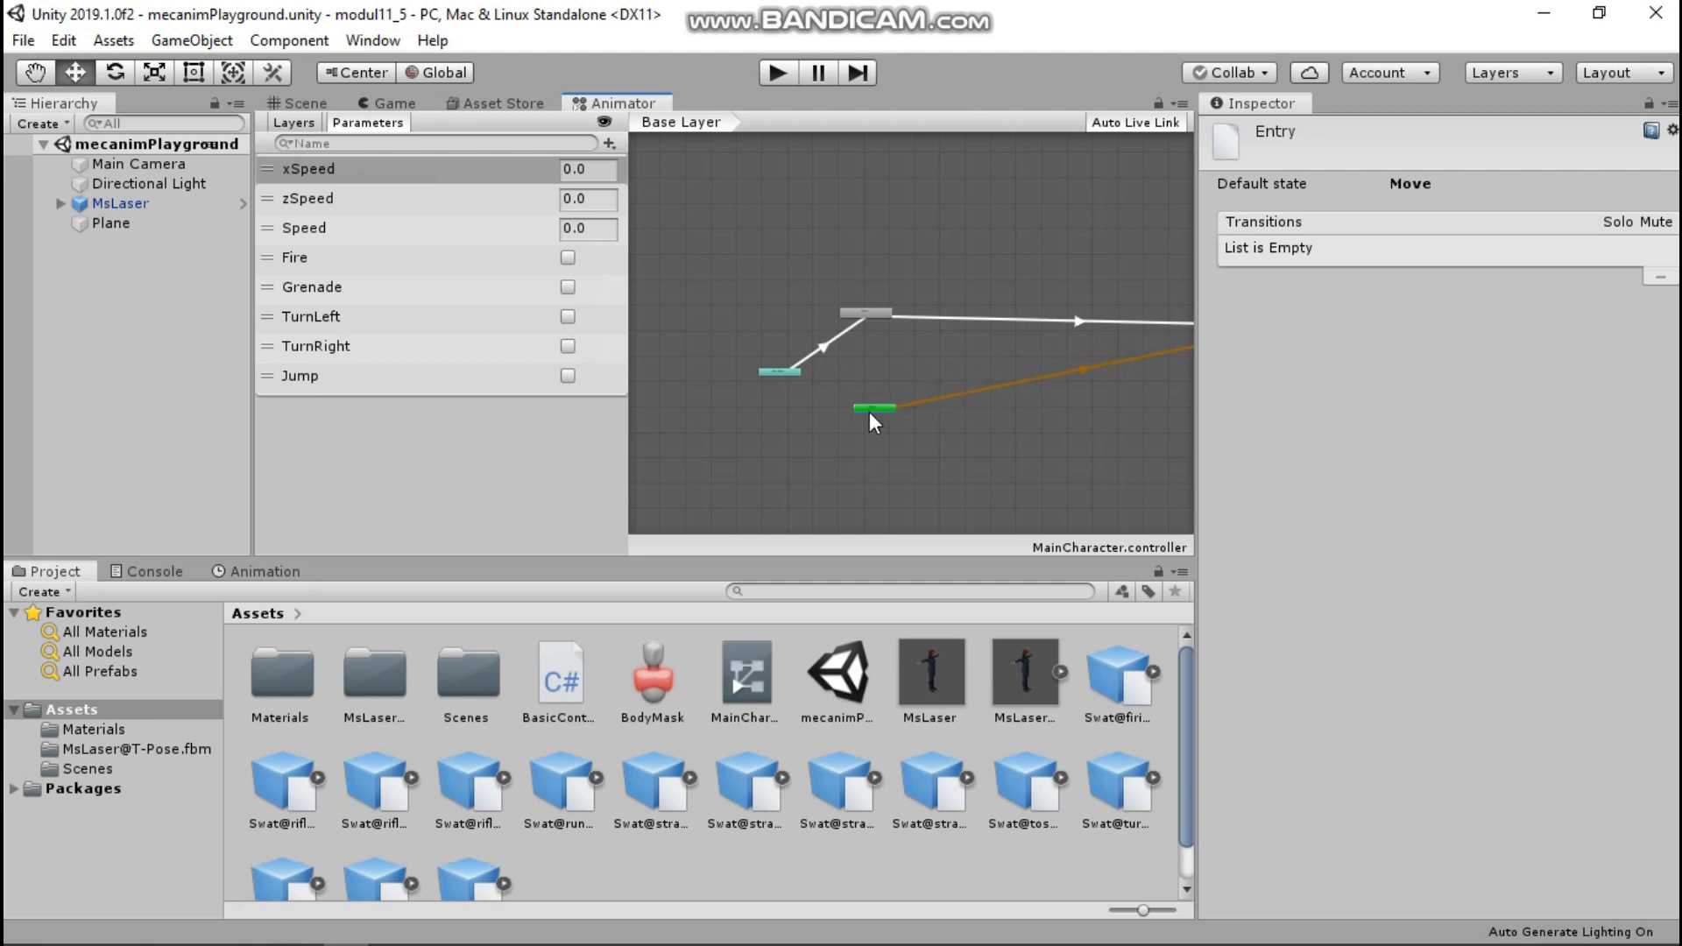
scroll(1030, 386, down, 3)
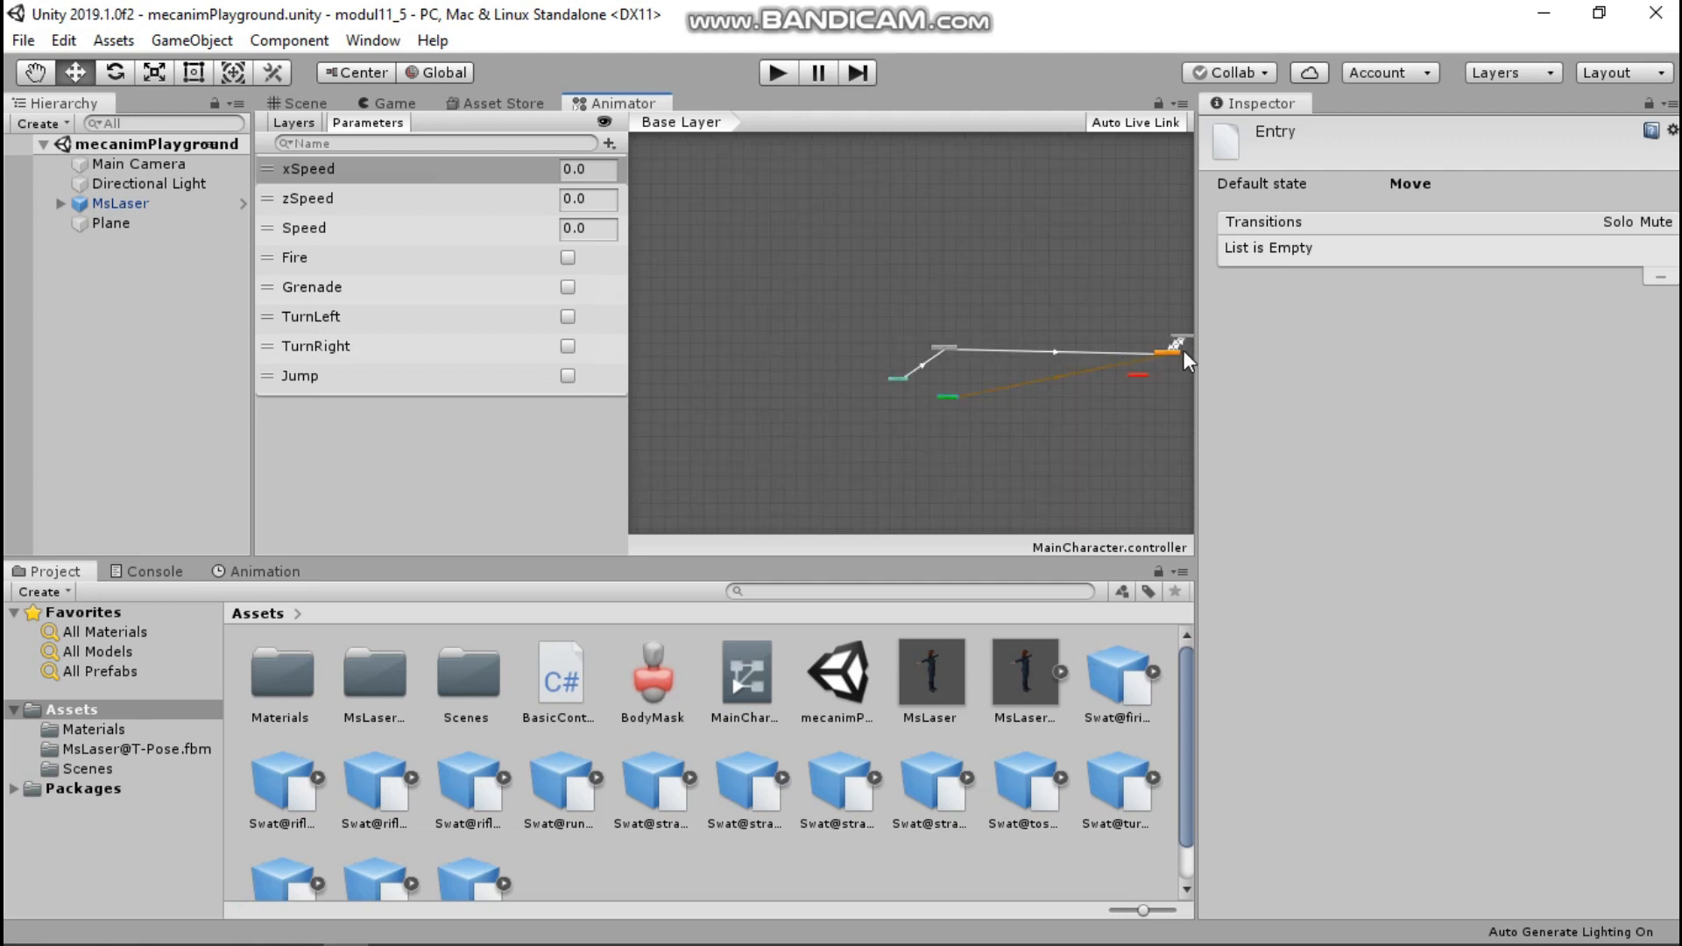
drag(1180, 350, 1104, 359)
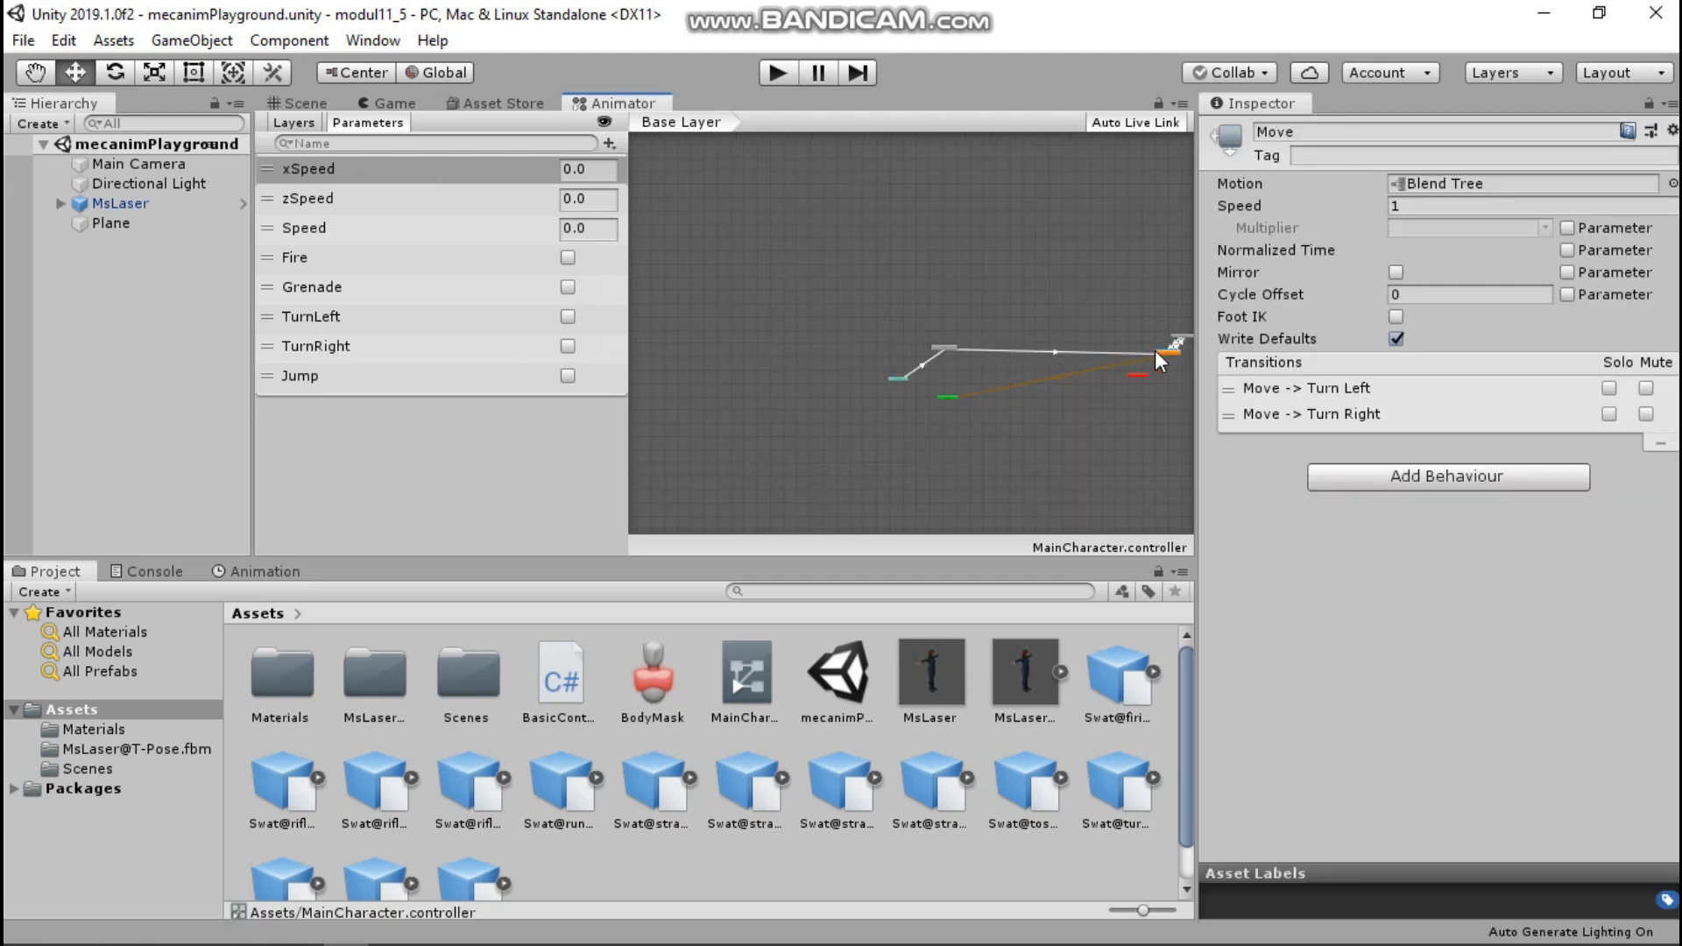
click(1160, 349)
click(1148, 356)
drag(1160, 352, 976, 369)
scroll(976, 375, up, 10)
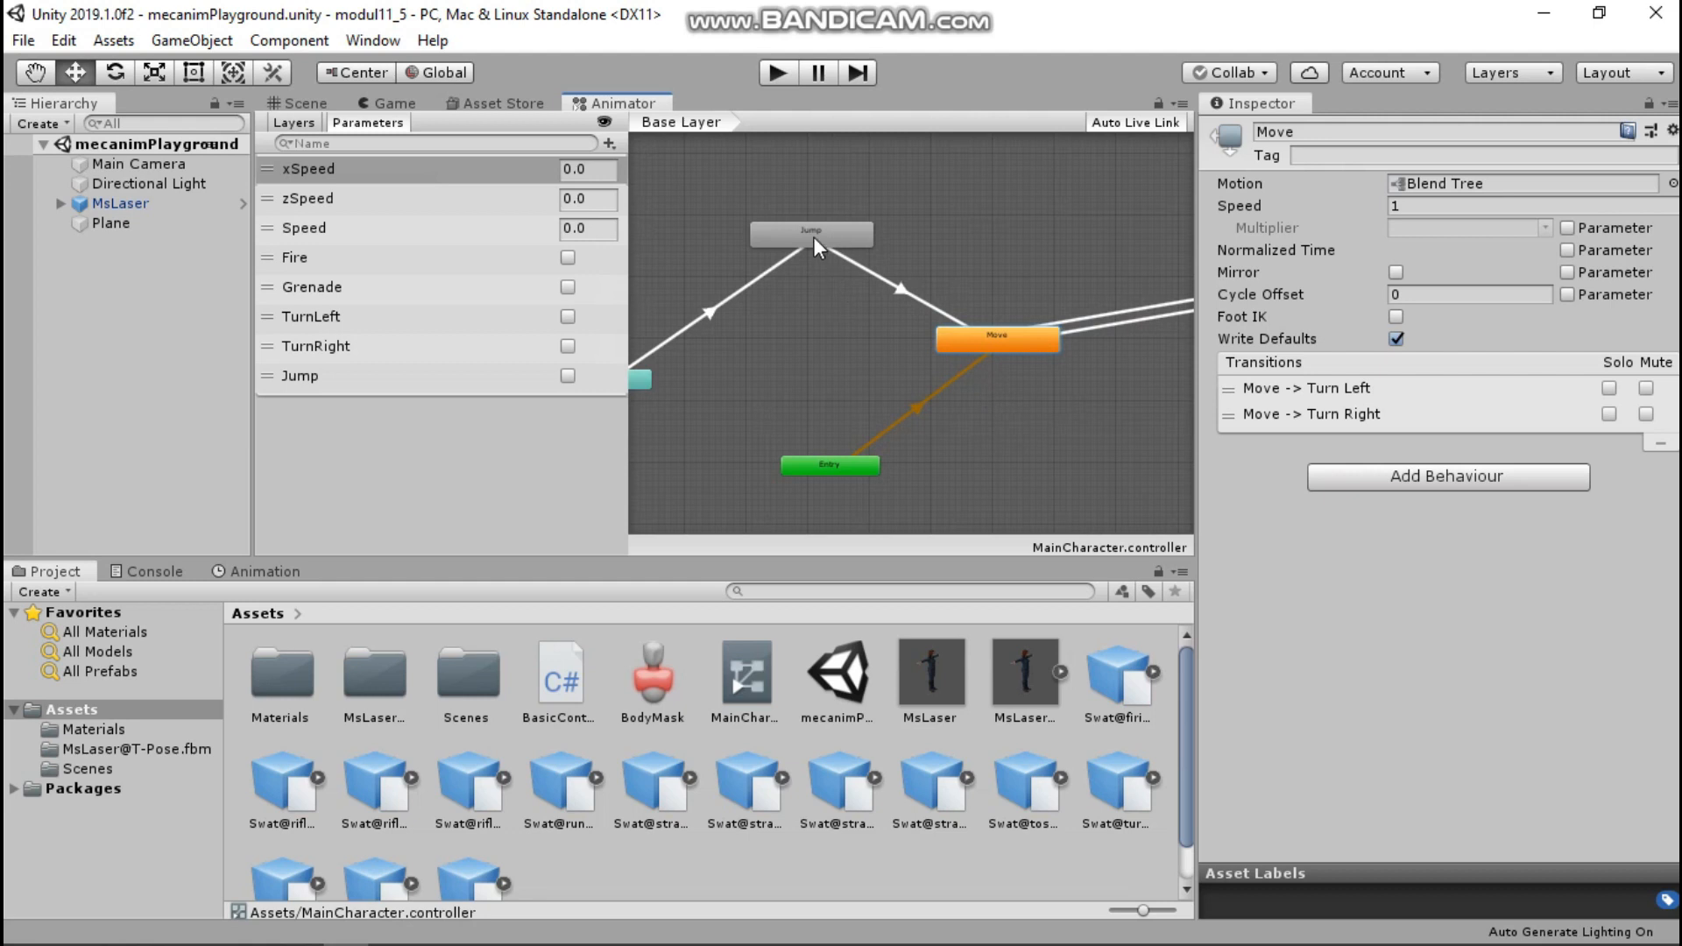
- Assign the rifle_jump clip as the motion of the Jump state
scroll(824, 324, up, 3)
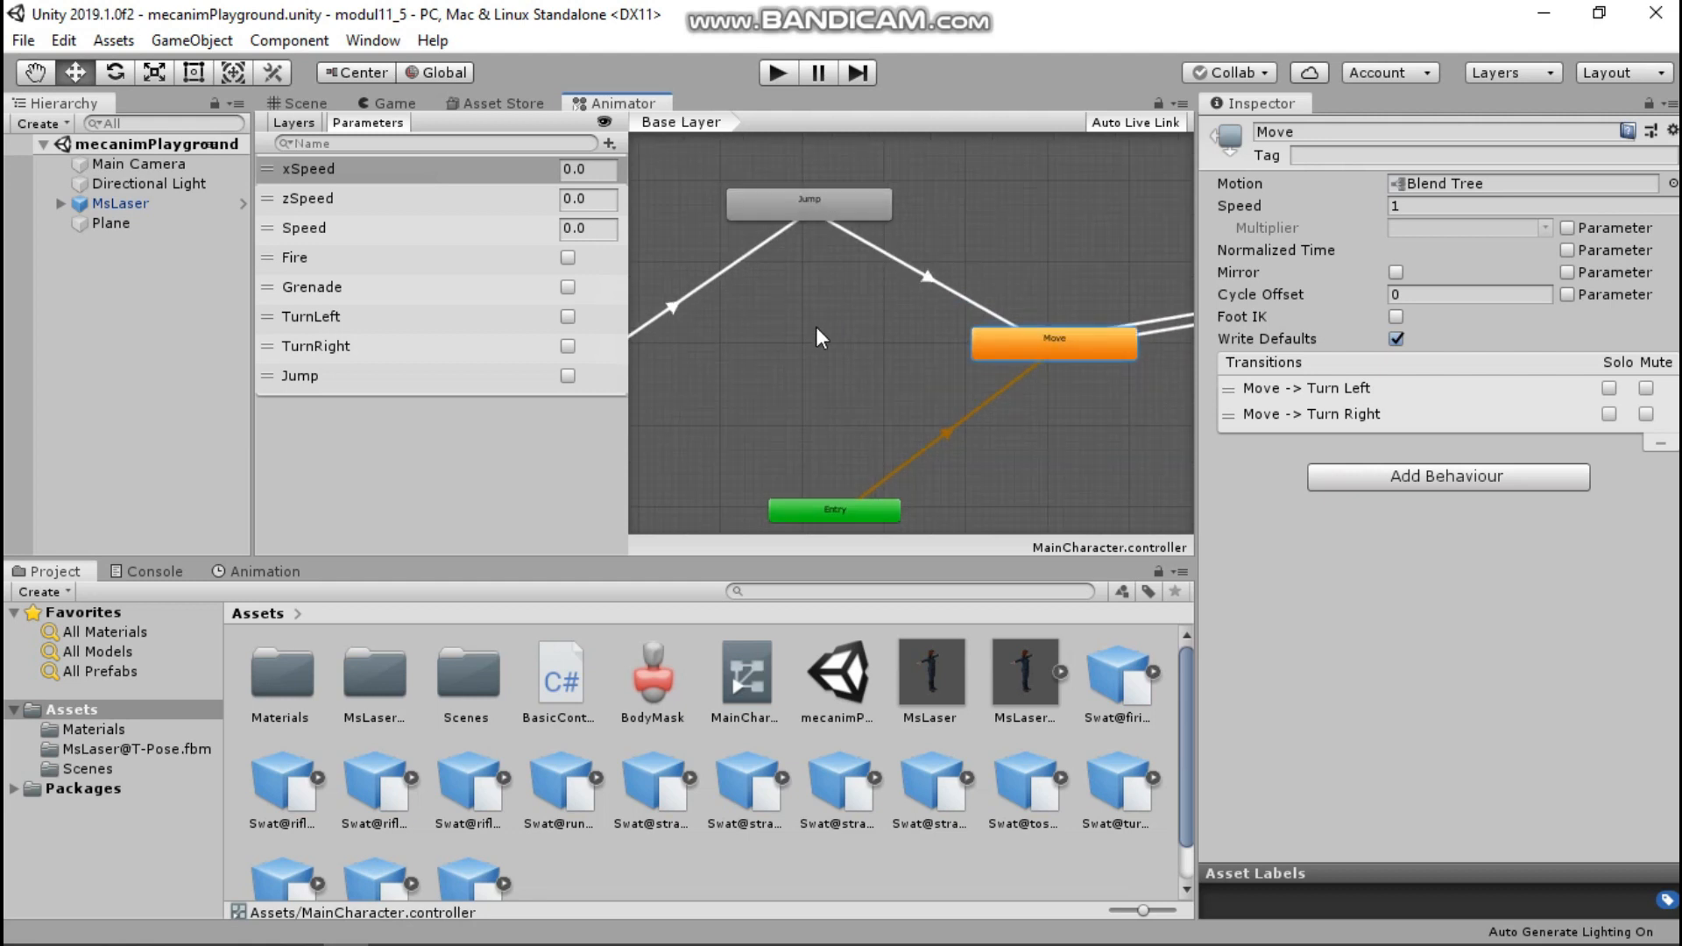
click(845, 204)
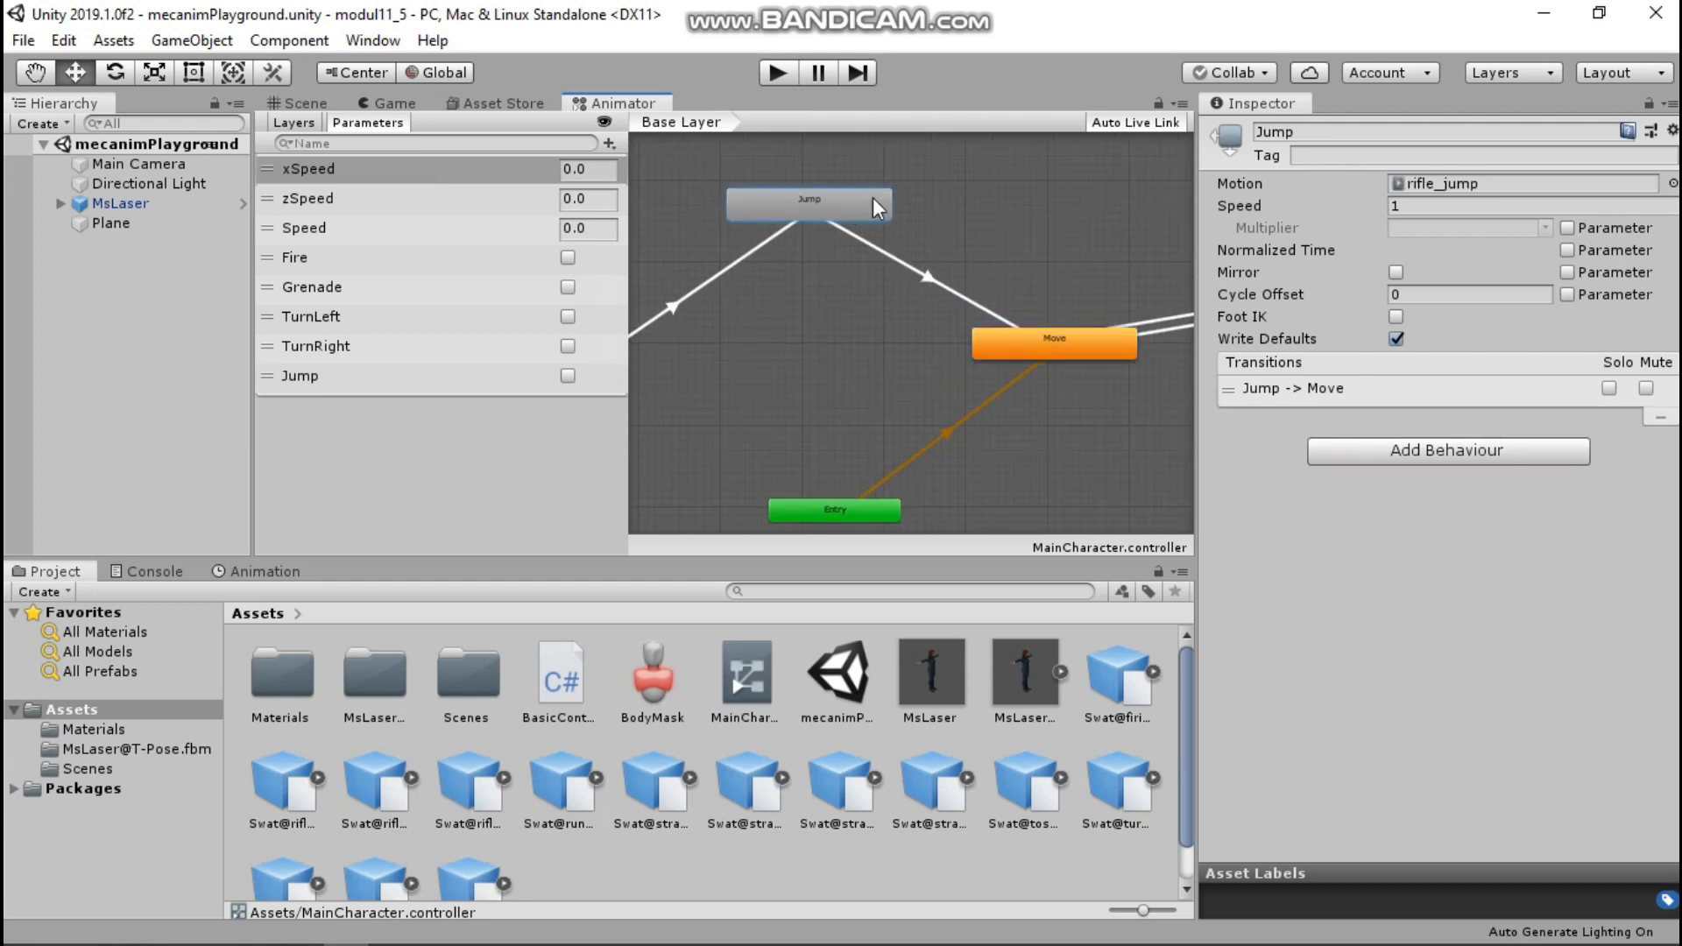
click(1672, 184)
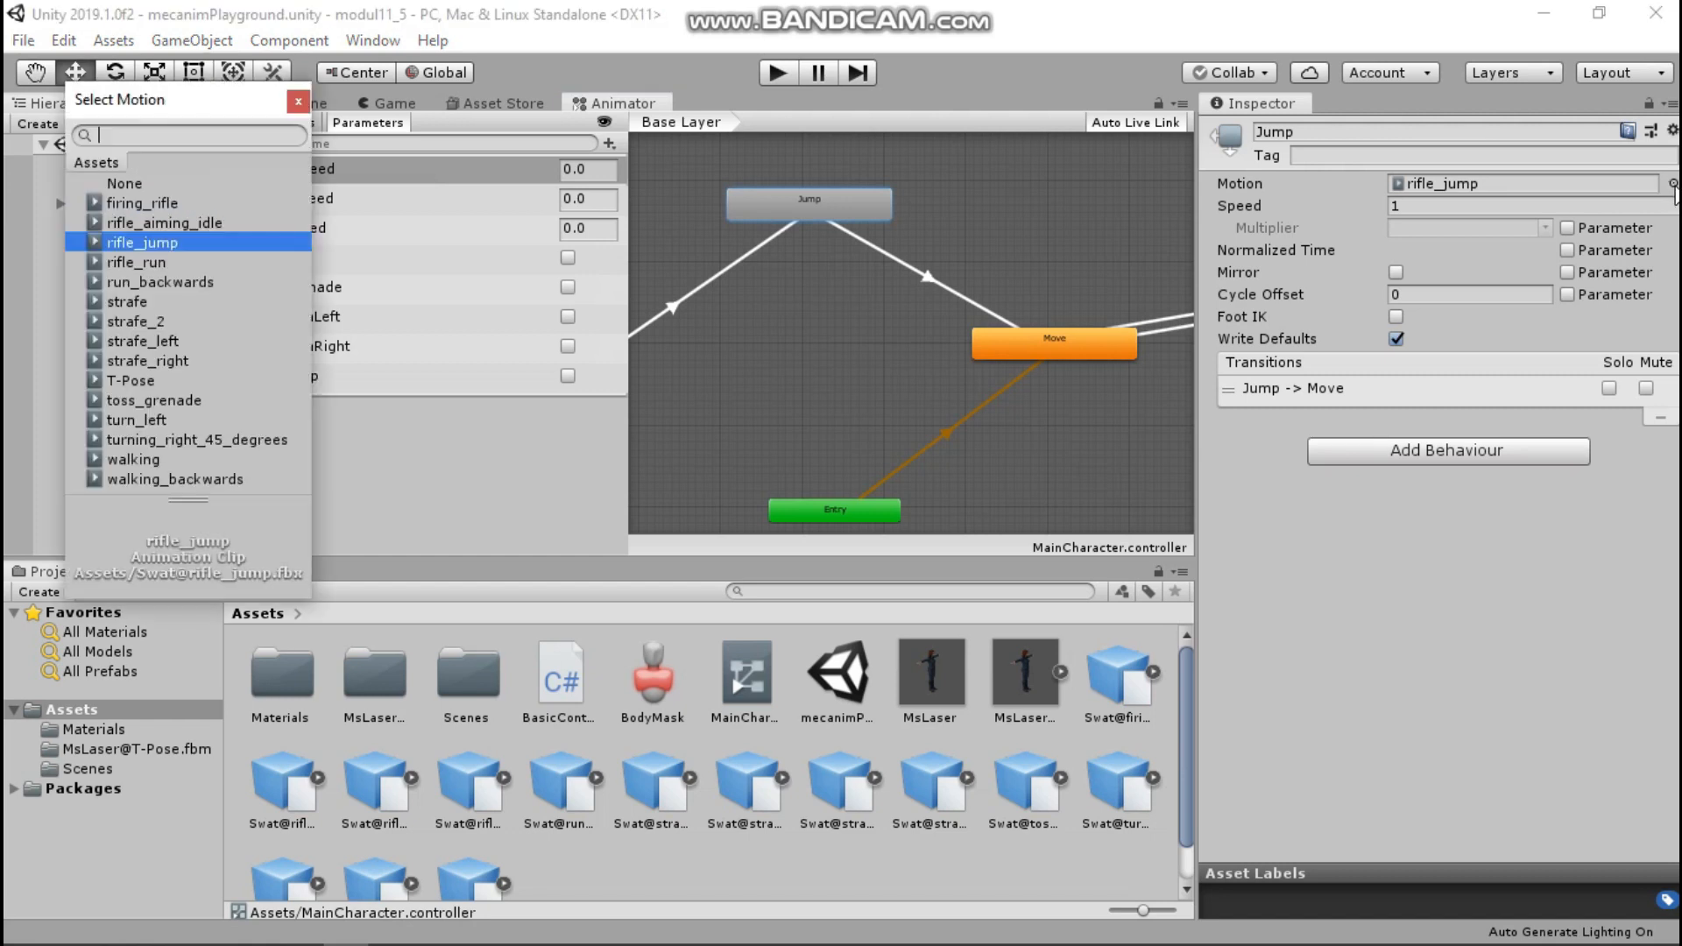
double_click(173, 249)
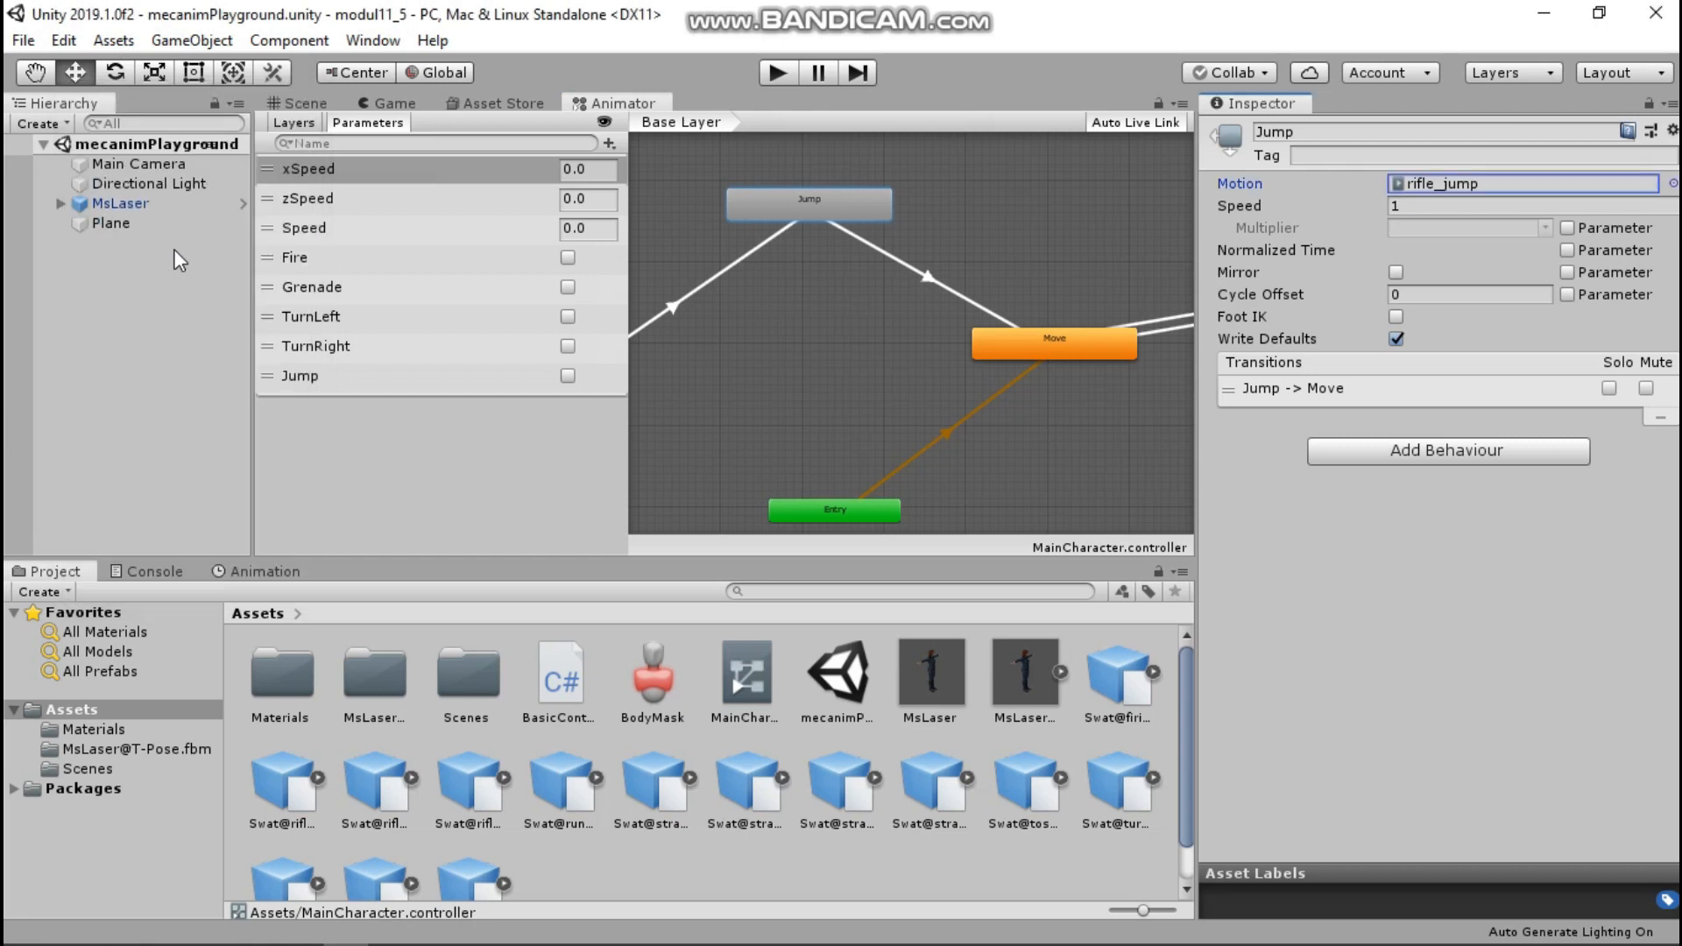
- Inspect the Any State to Jump transition, checking its exit time setting and its condition
scroll(944, 284, down, 4)
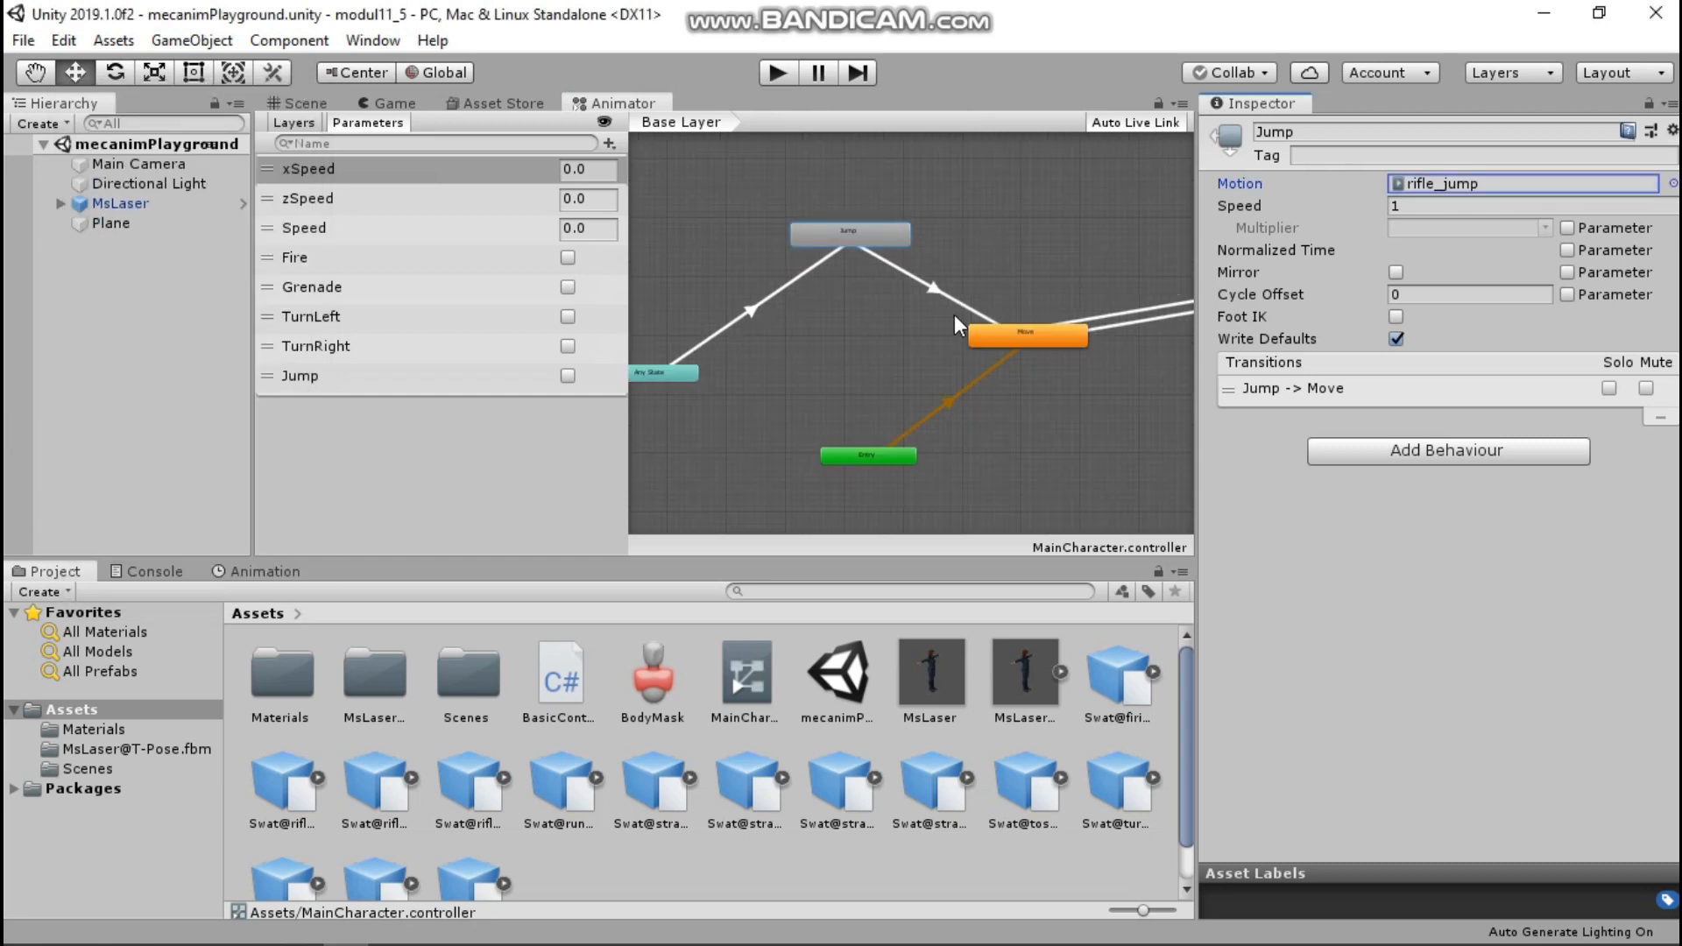
scroll(756, 353, up, 2)
scroll(755, 352, up, 2)
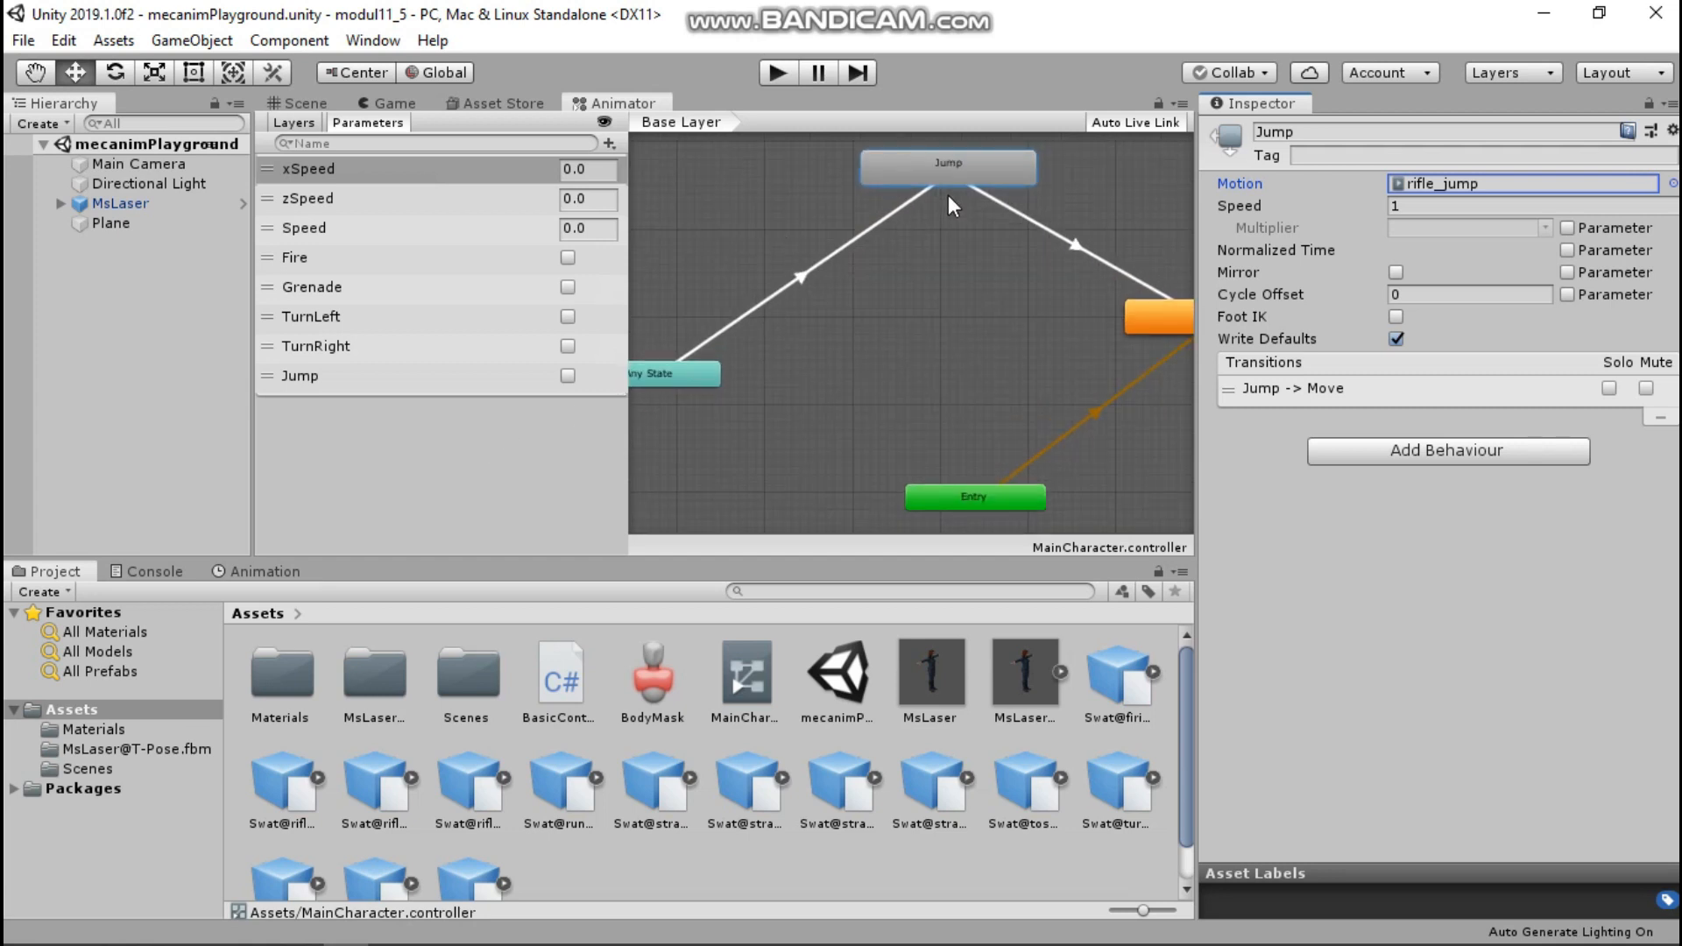
click(789, 285)
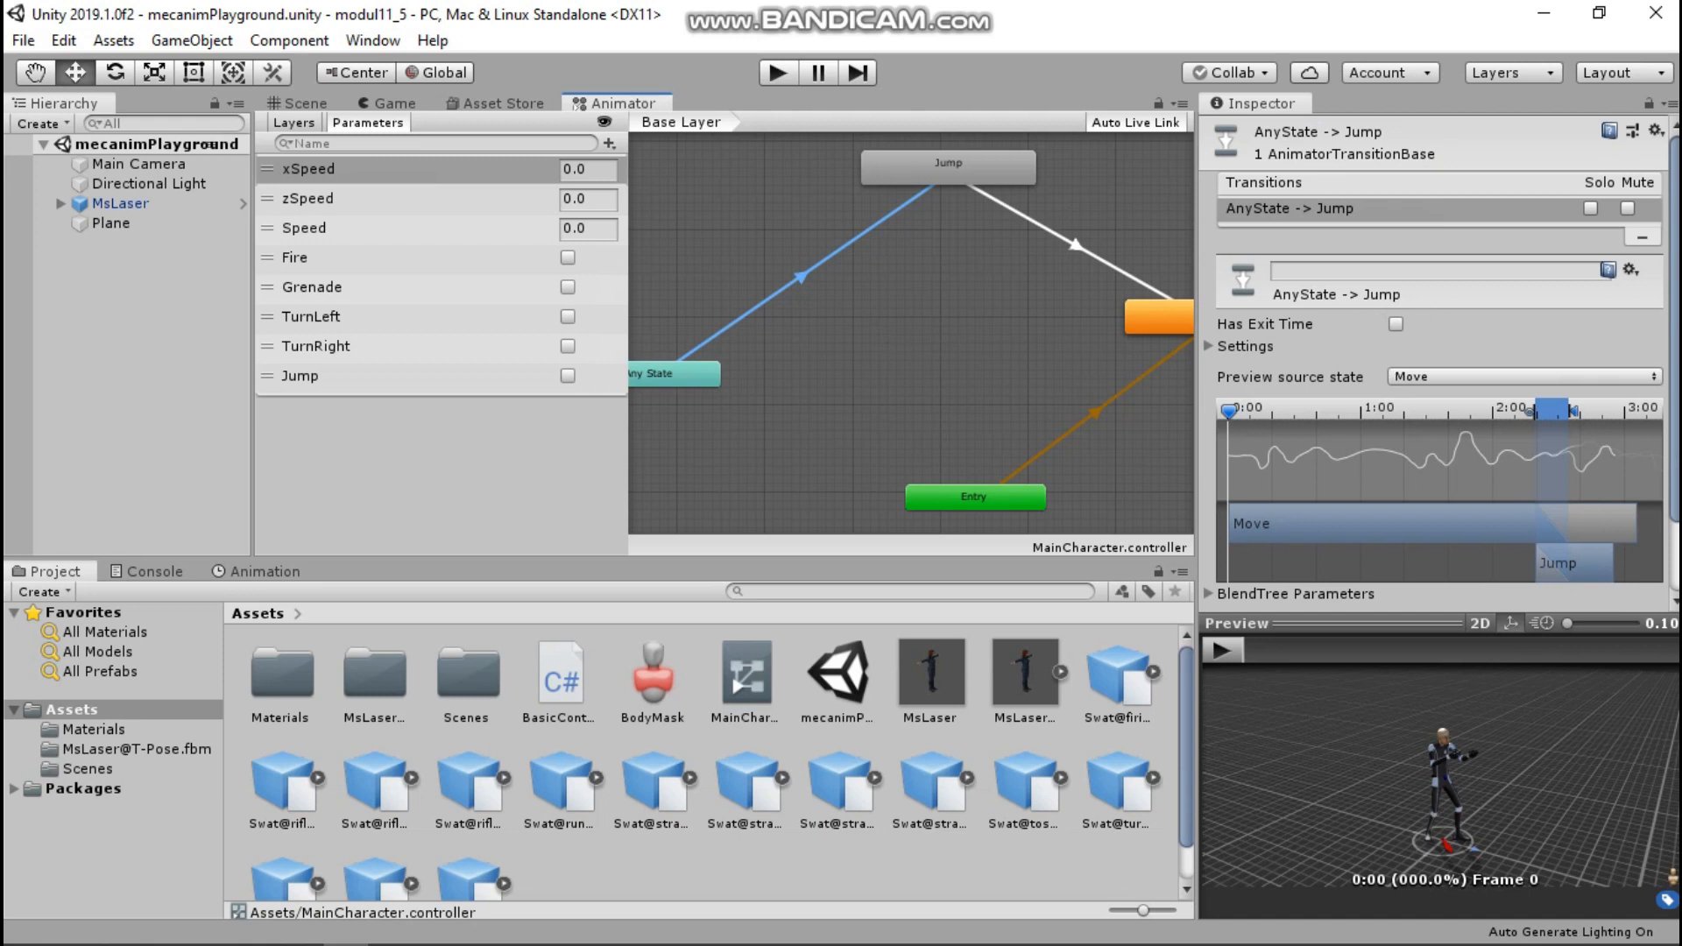
scroll(1437, 394, down, 2)
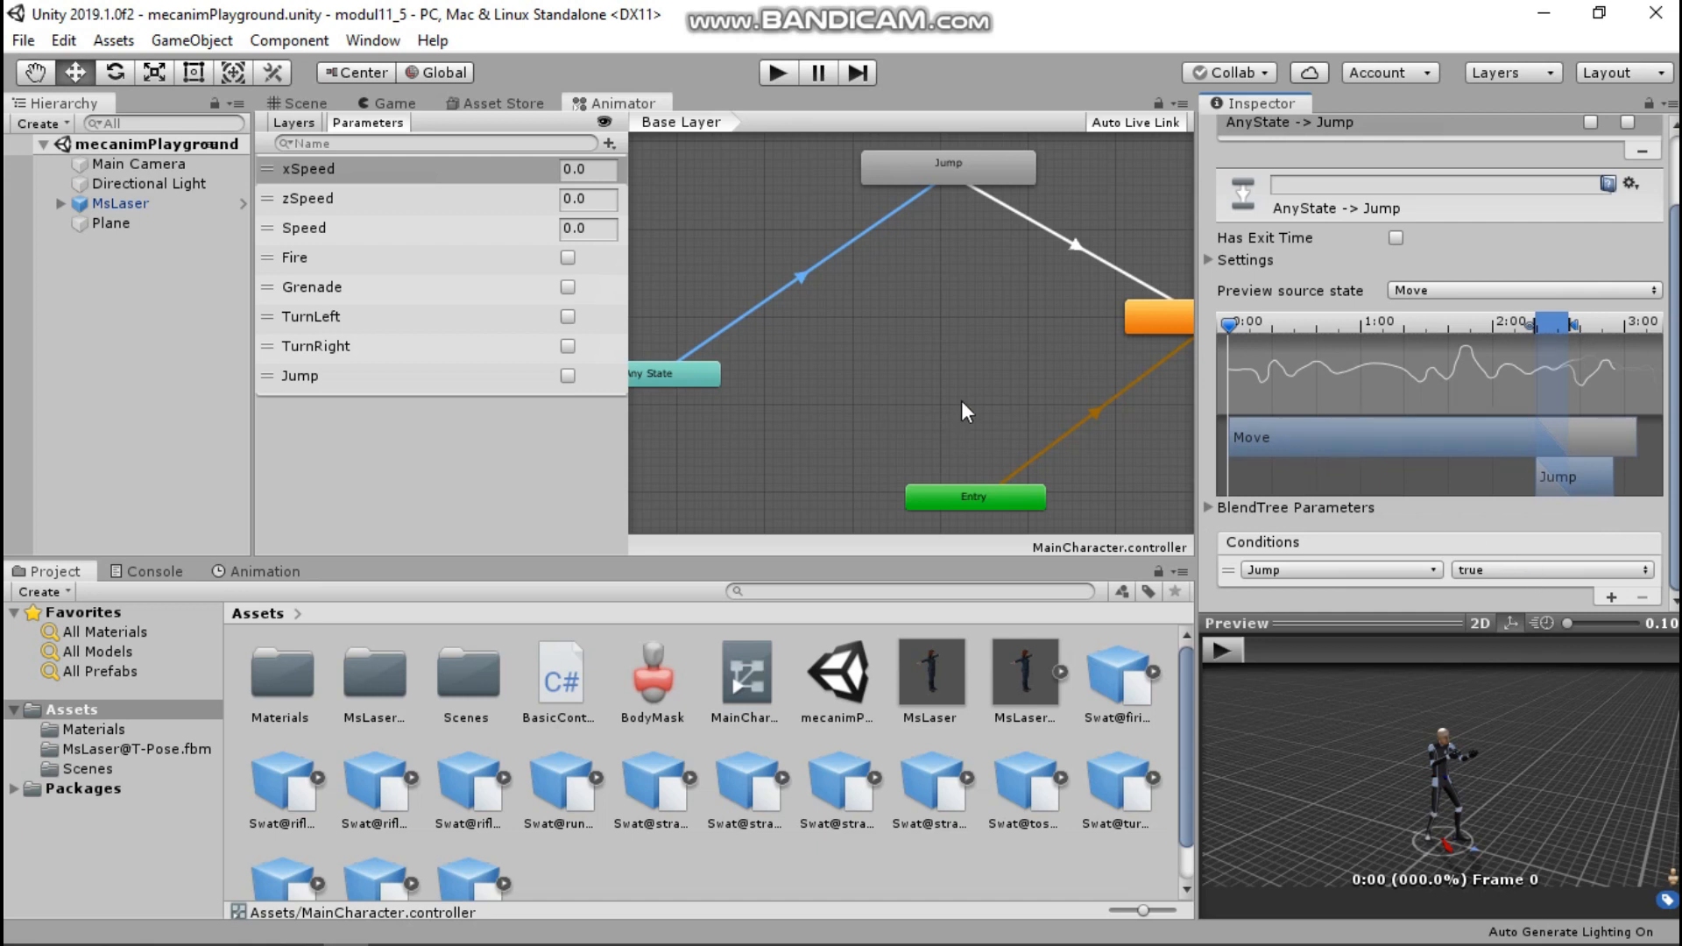
scroll(964, 410, down, 2)
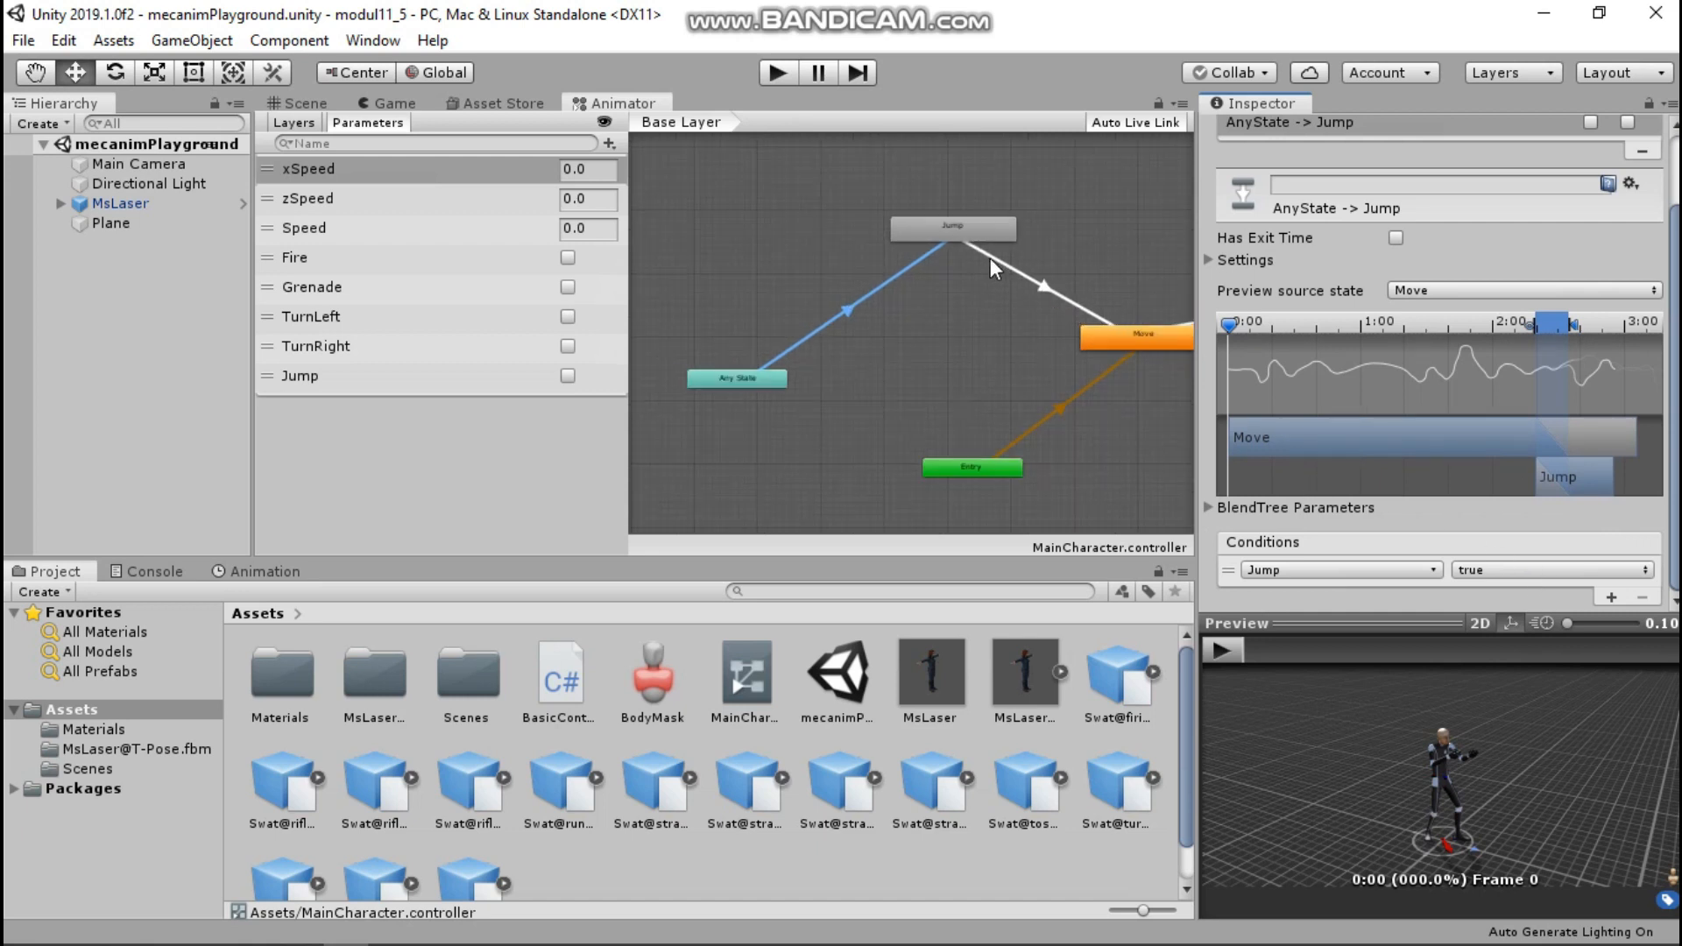
- Review the Jump and Move states and the Jump to Move transition's exit time setting and condition
click(973, 231)
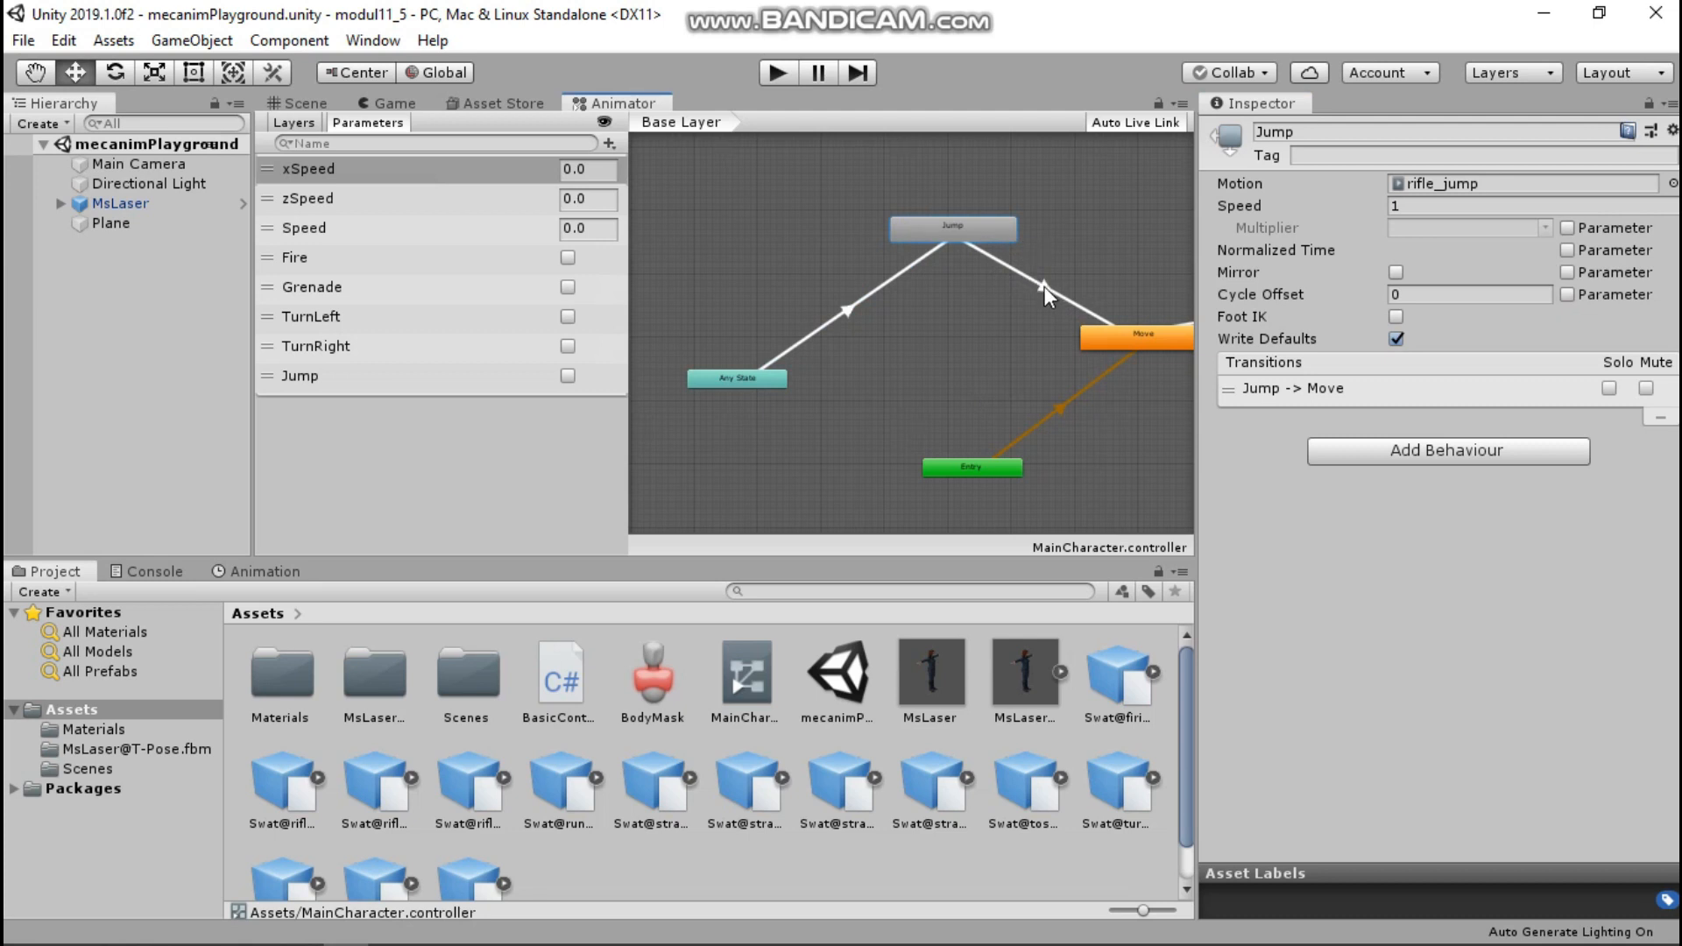
click(1111, 340)
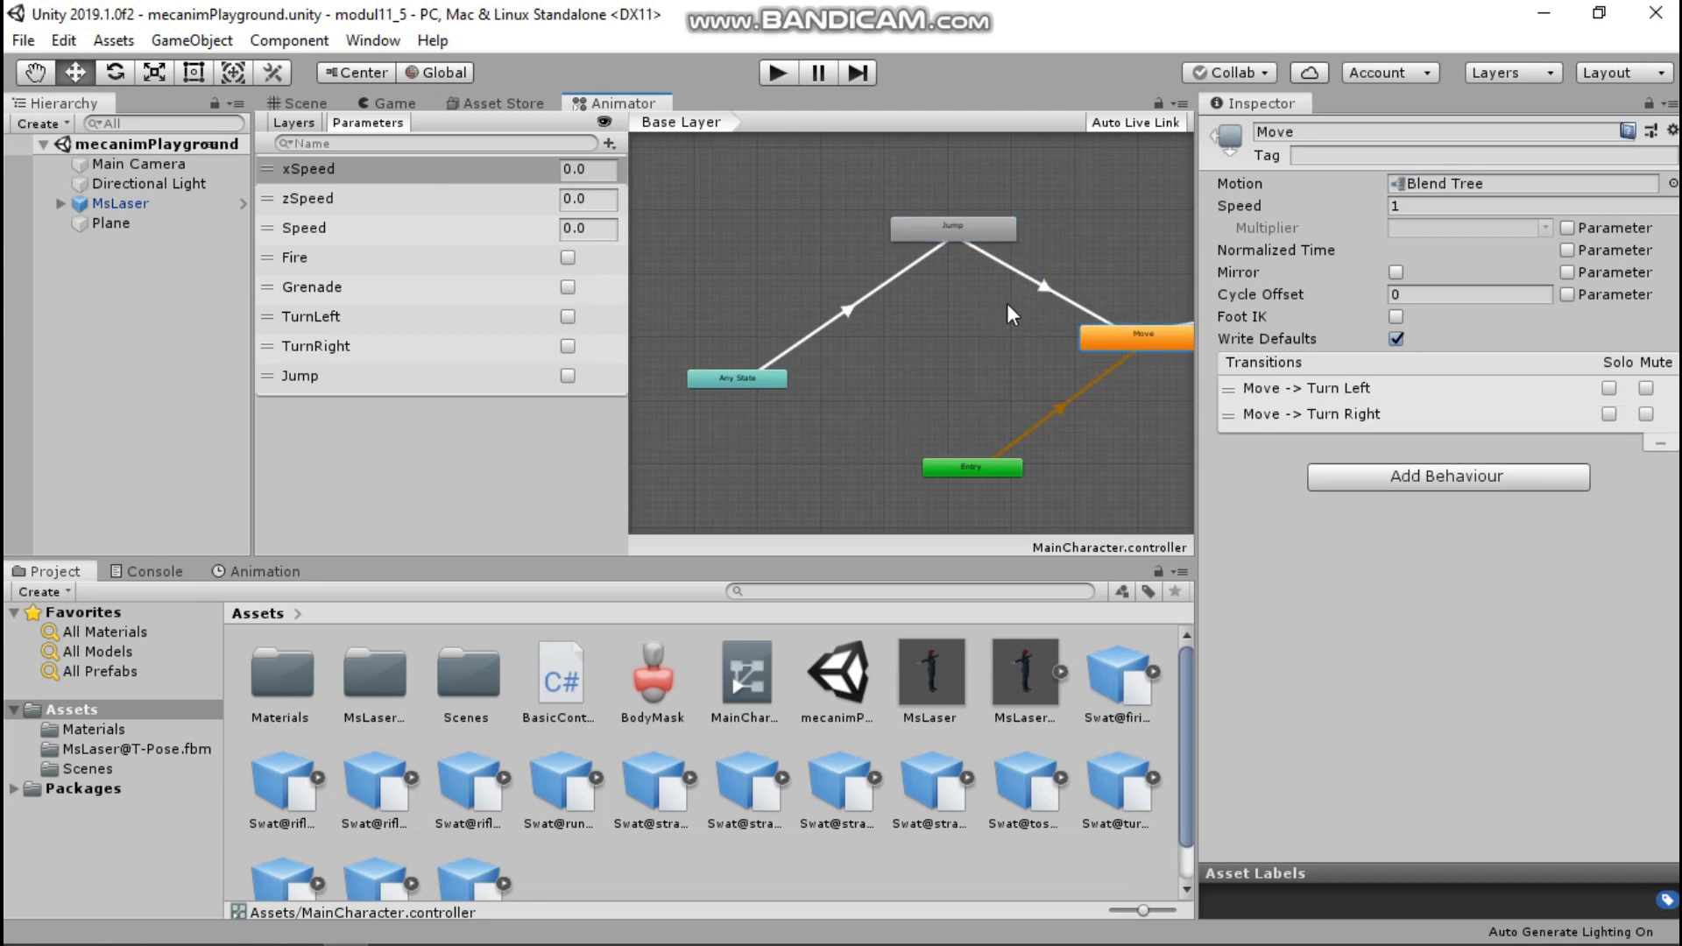
click(1044, 286)
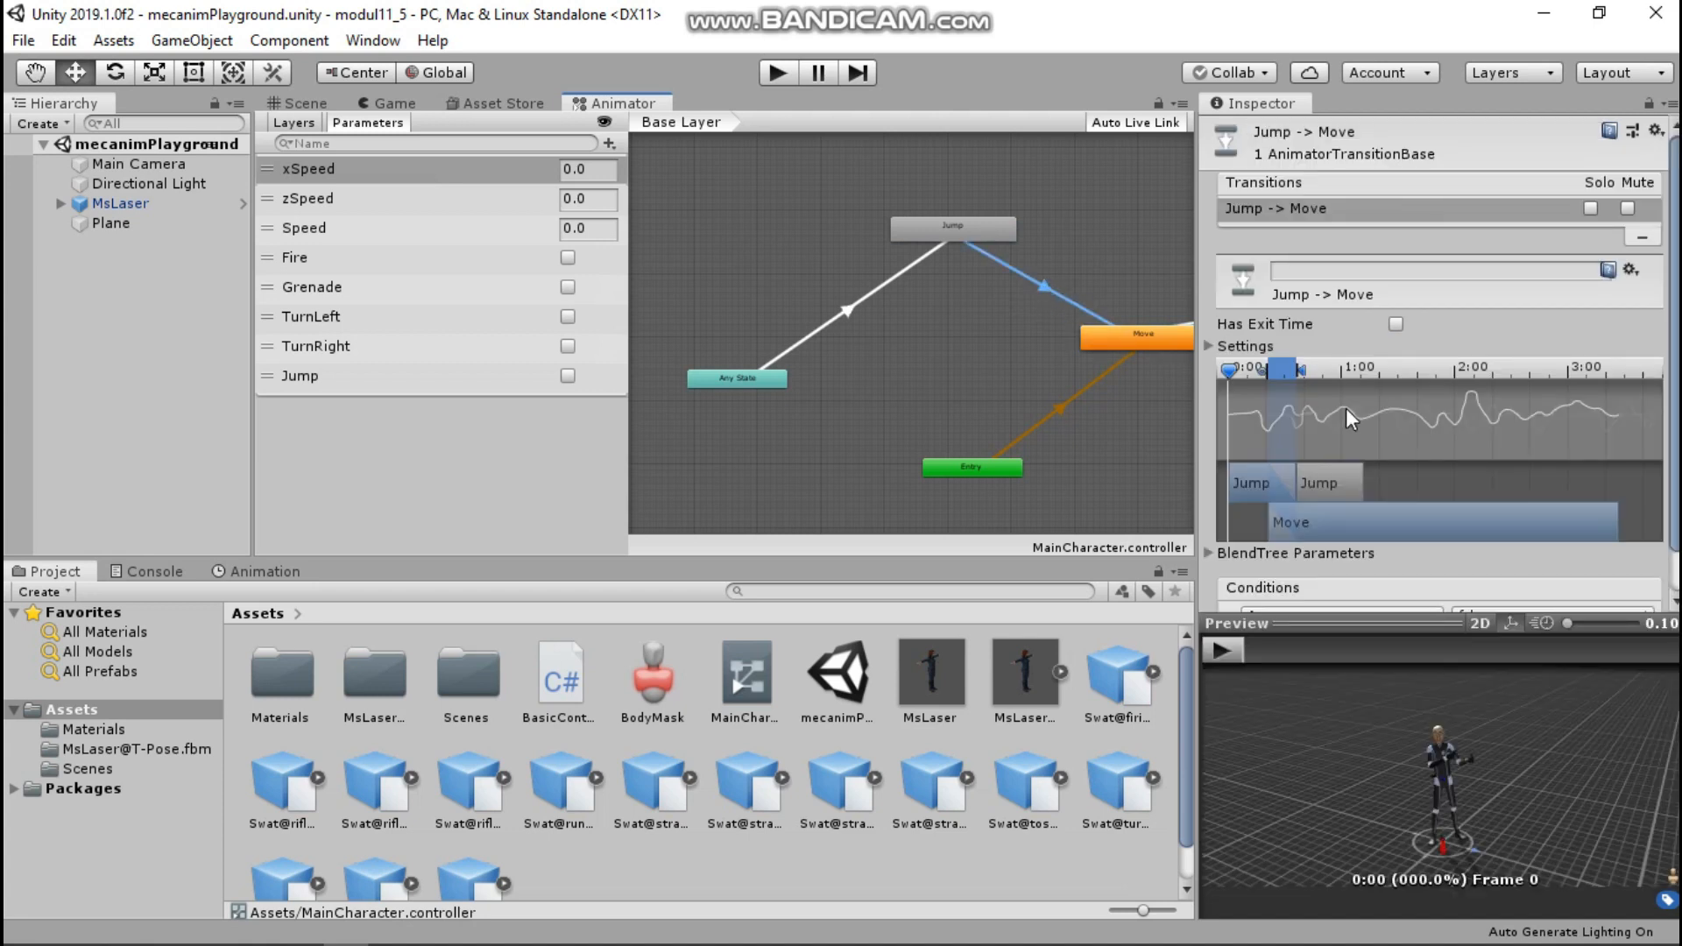
scroll(1630, 370, down, 2)
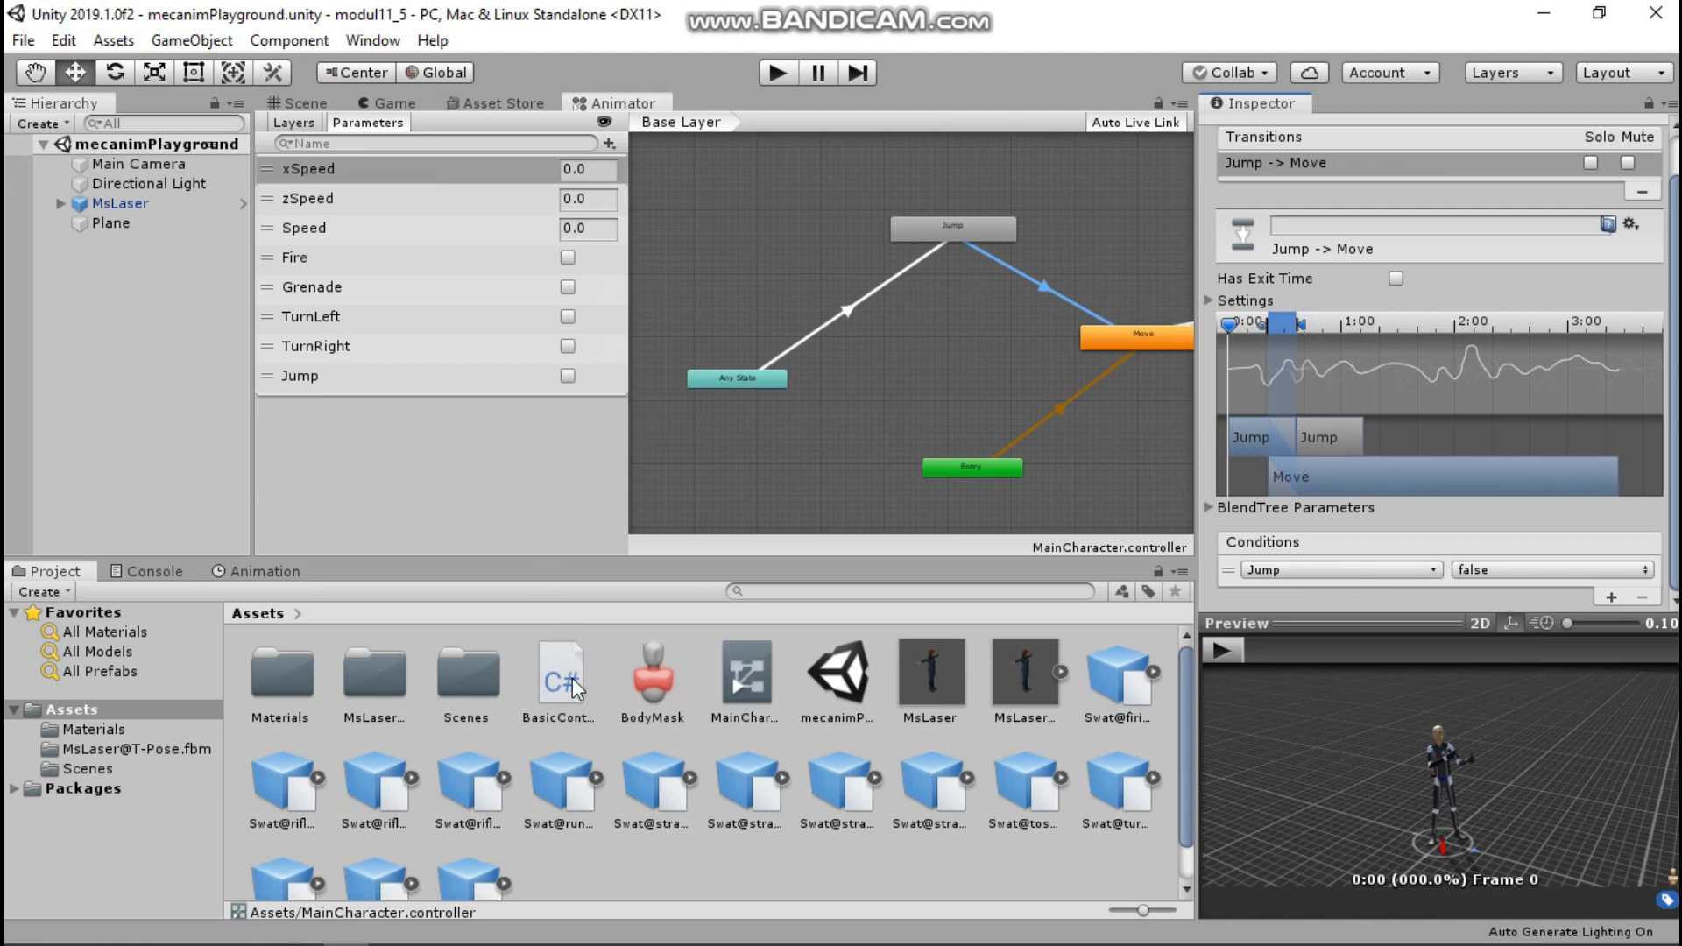
scroll(959, 350, down, 2)
scroll(960, 350, down, 3)
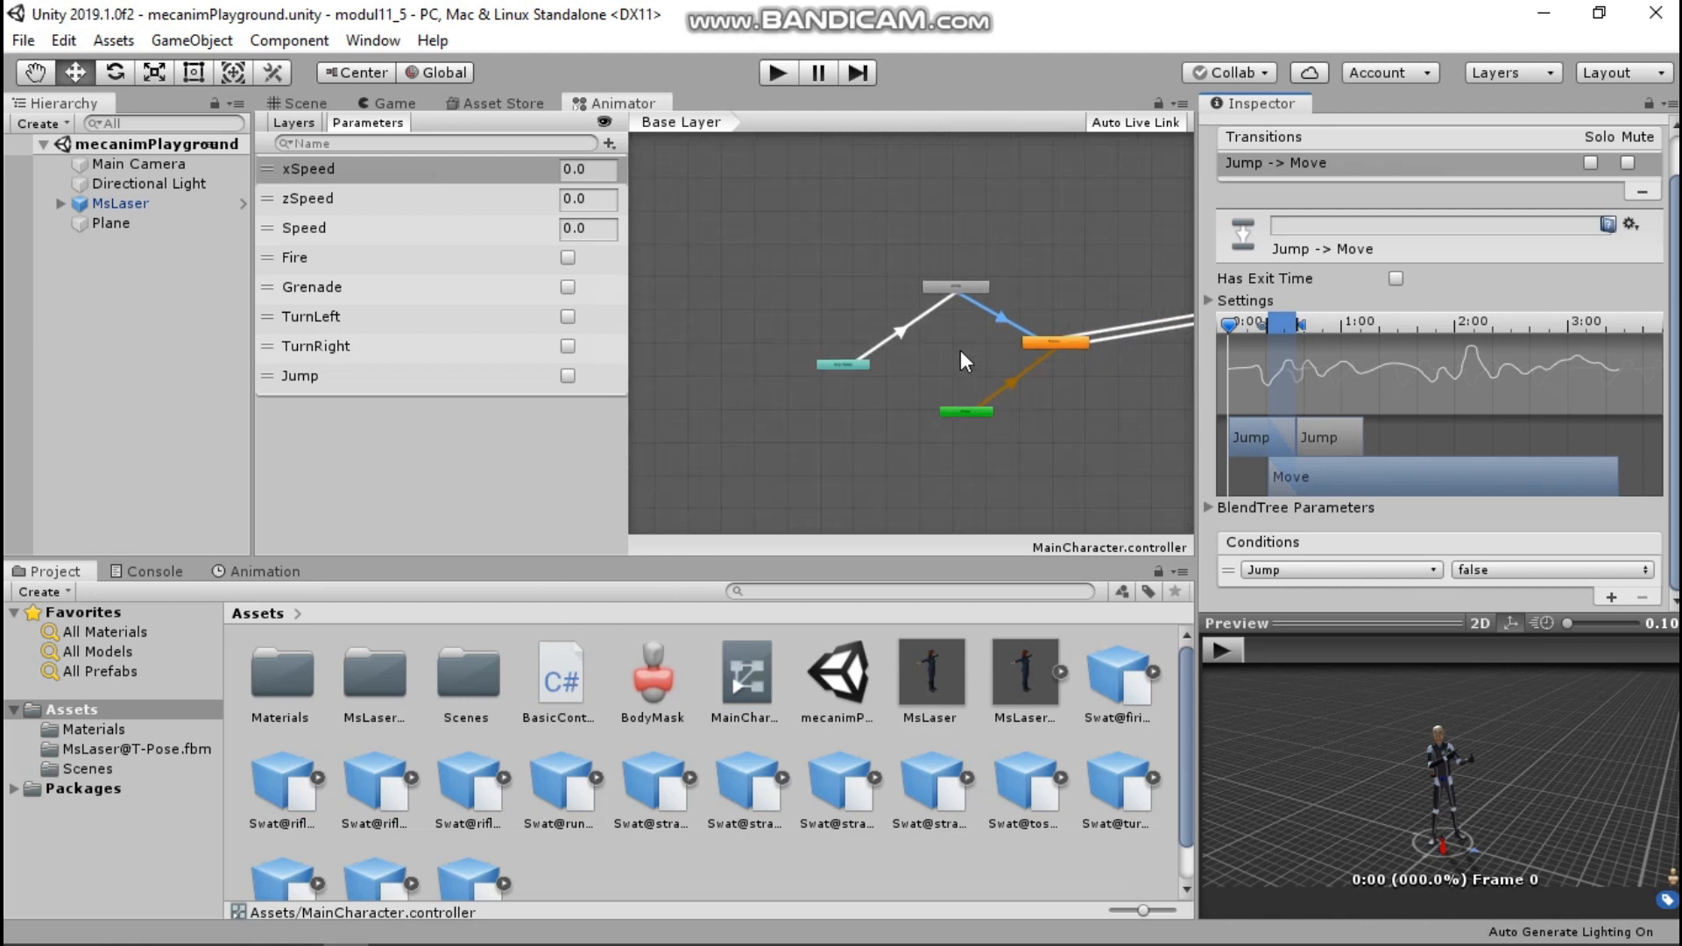
scroll(960, 350, up, 2)
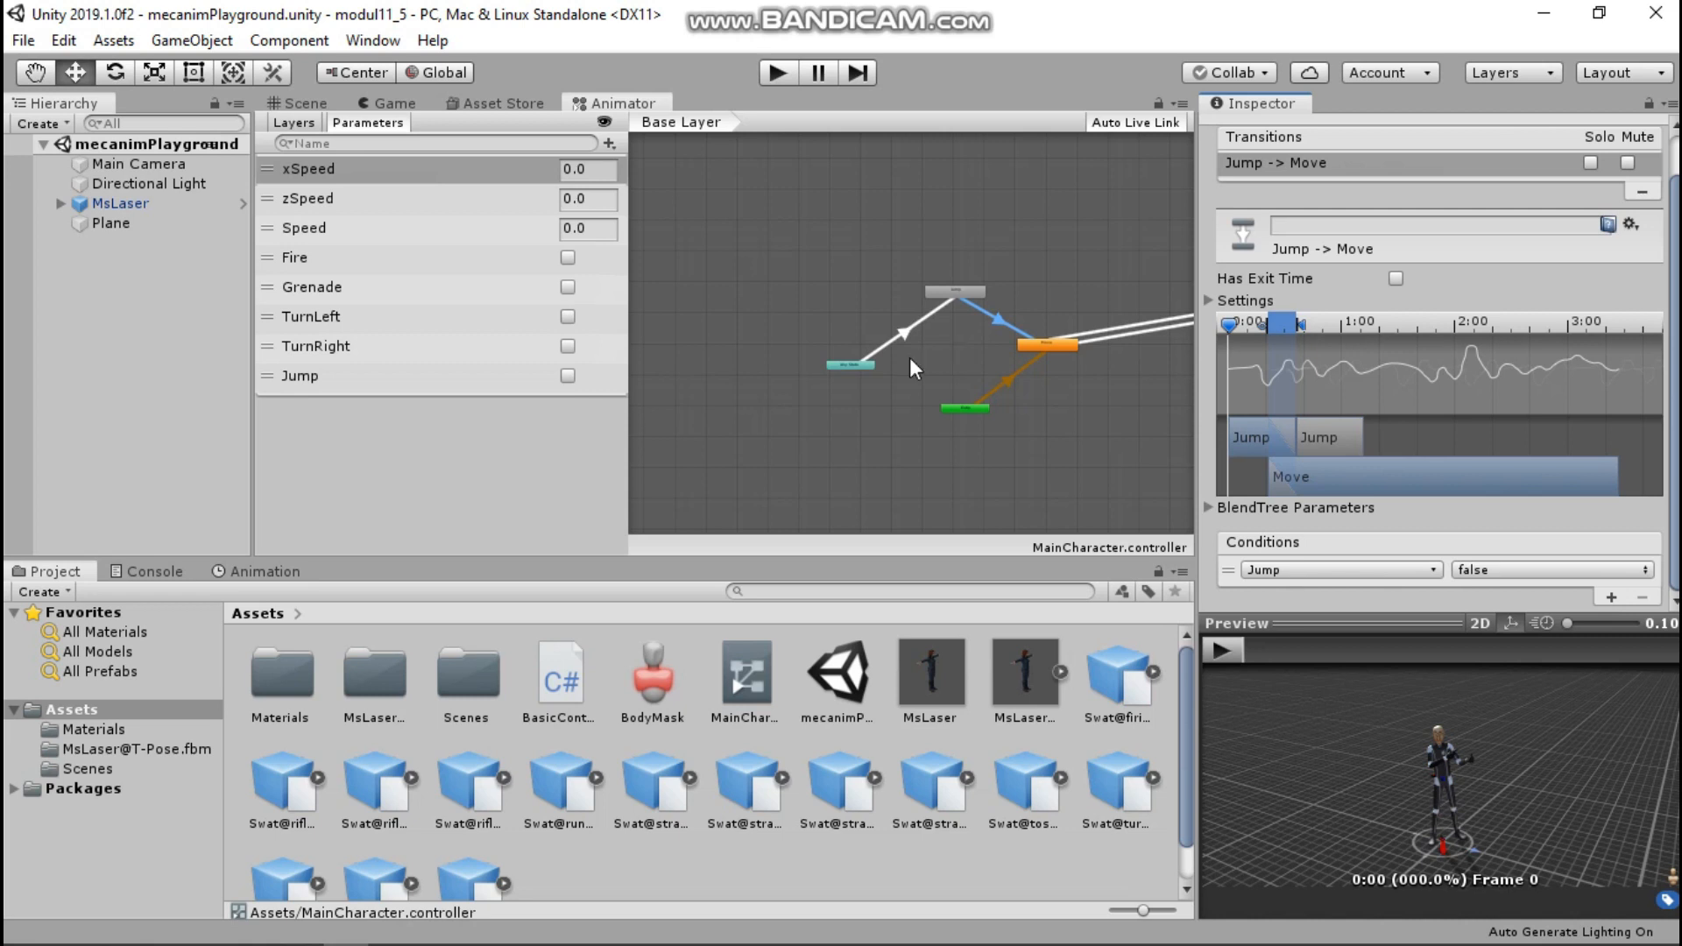
- Open BasicController.cs in Visual Studio Code, review the jump variables and the Space key handling in Update, and close the editor
double_click(559, 689)
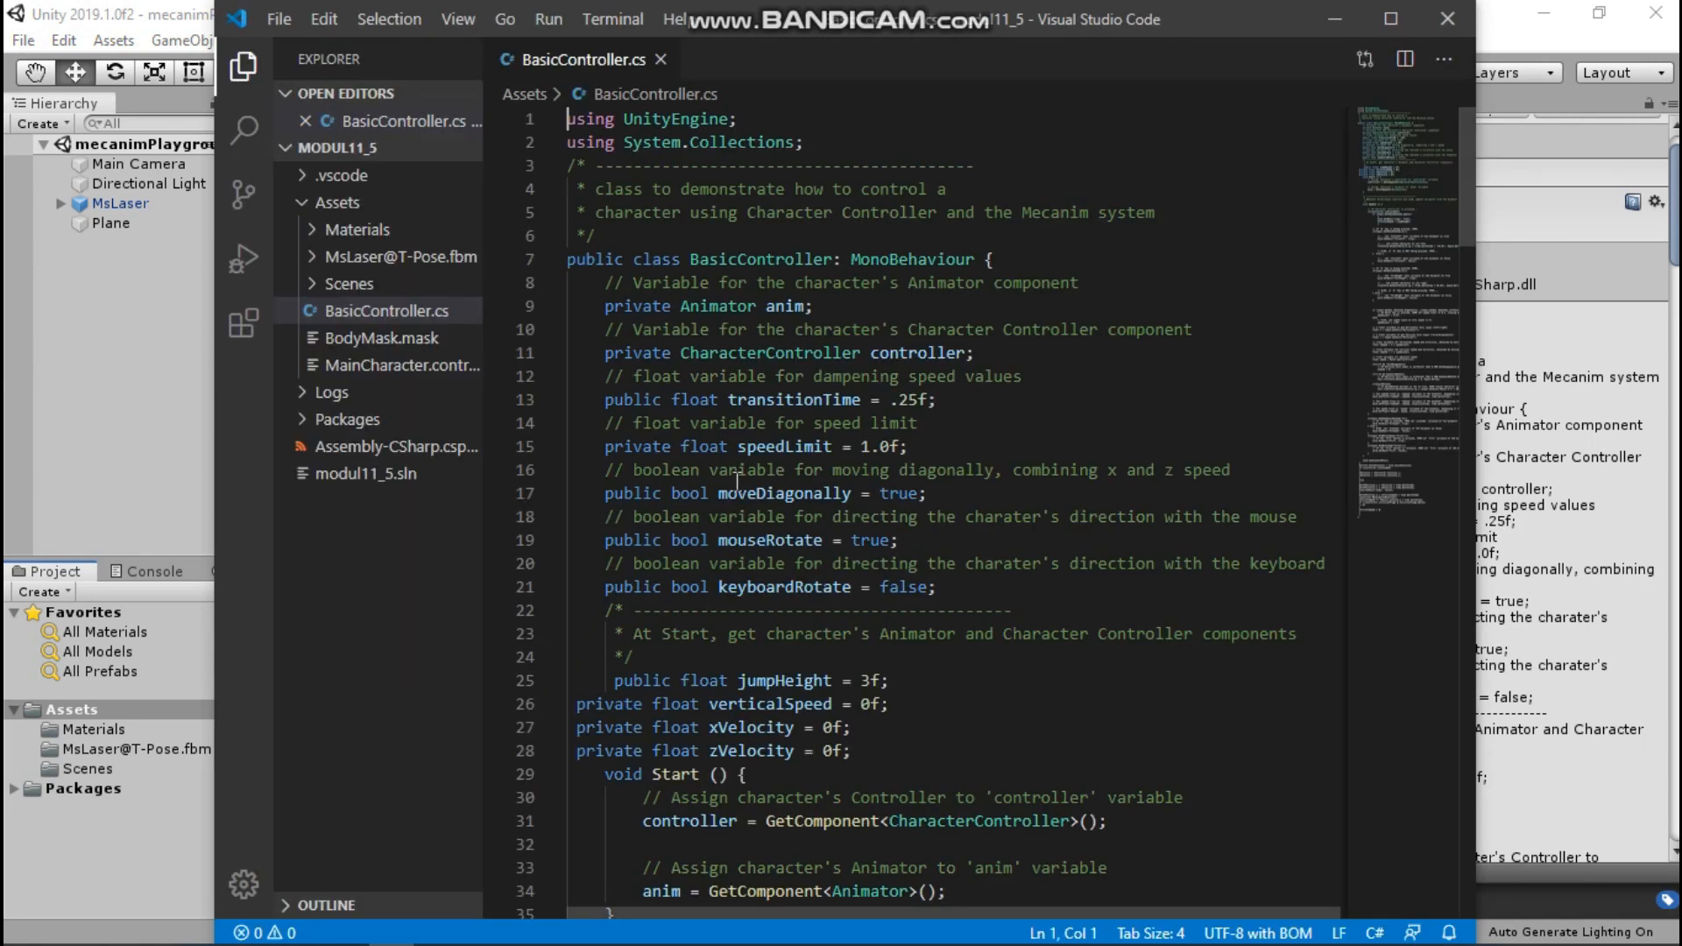
scroll(737, 478, down, 5)
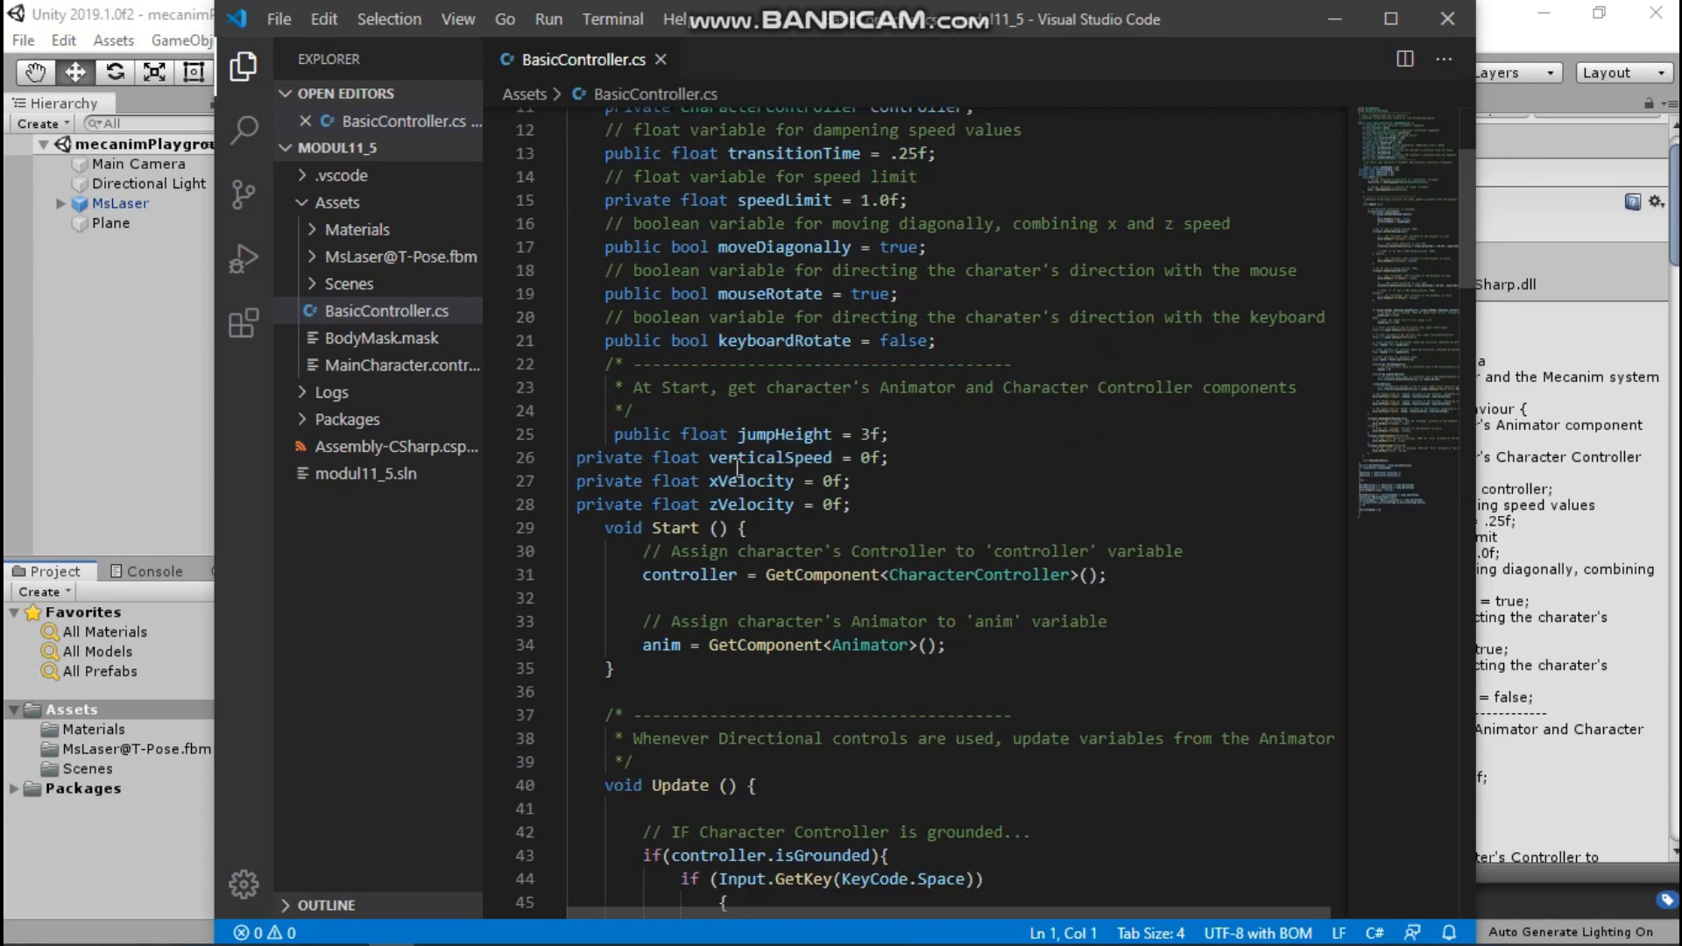
scroll(737, 470, down, 2)
scroll(737, 467, down, 4)
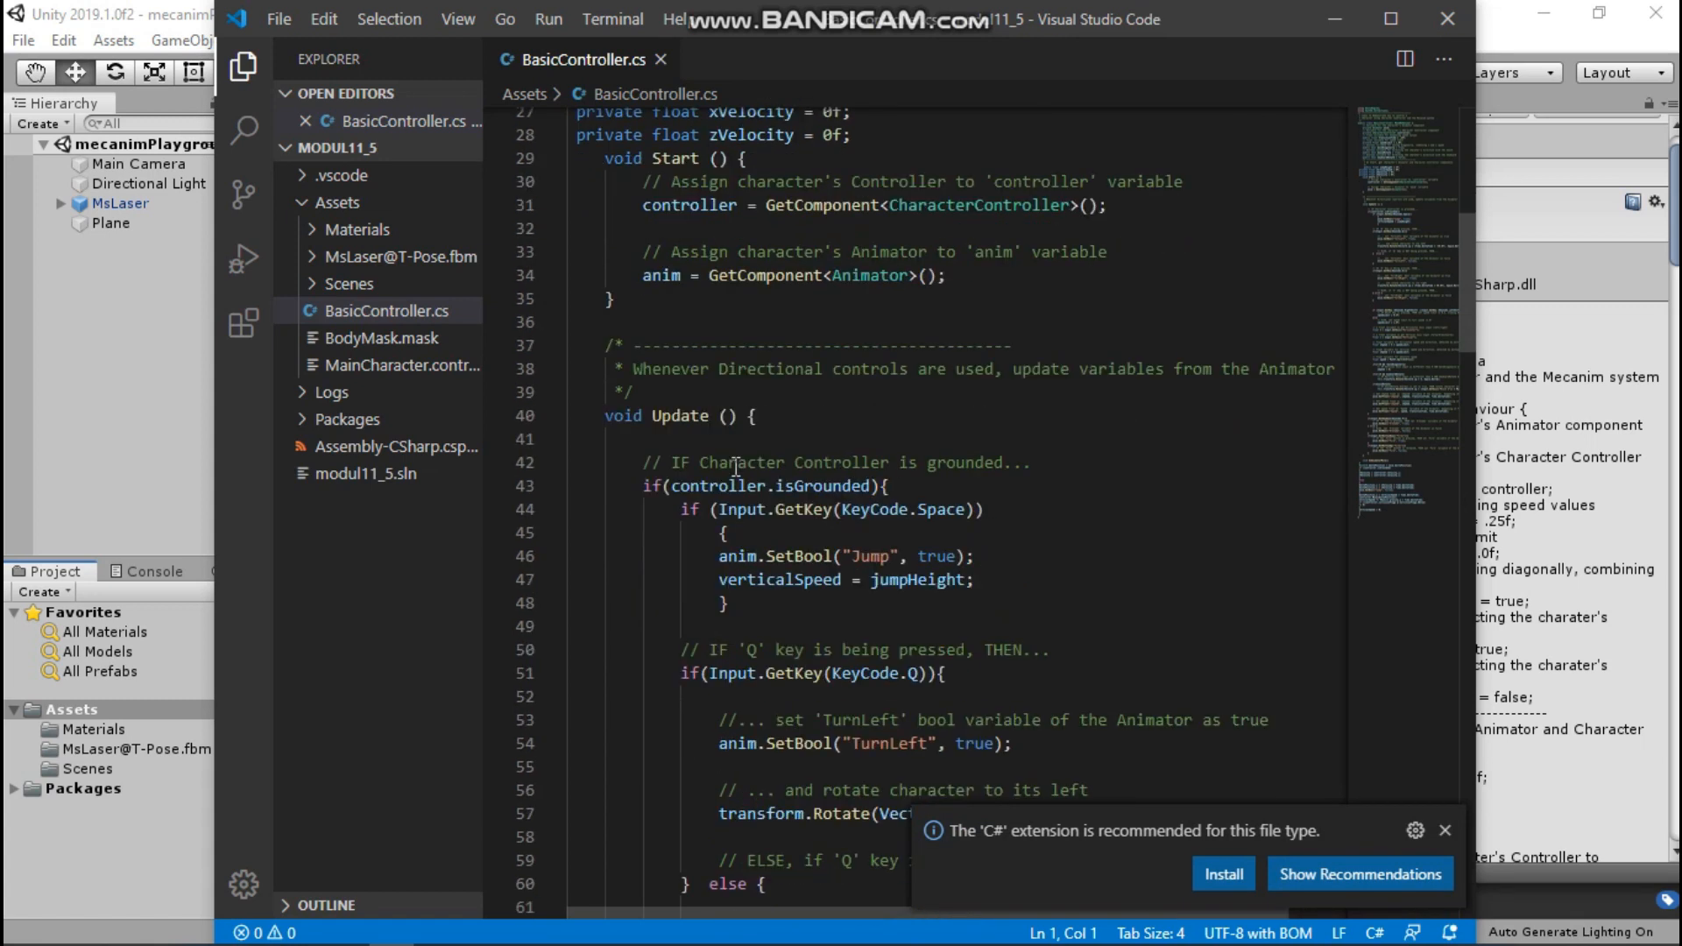
scroll(733, 466, up, 4)
scroll(732, 465, up, 2)
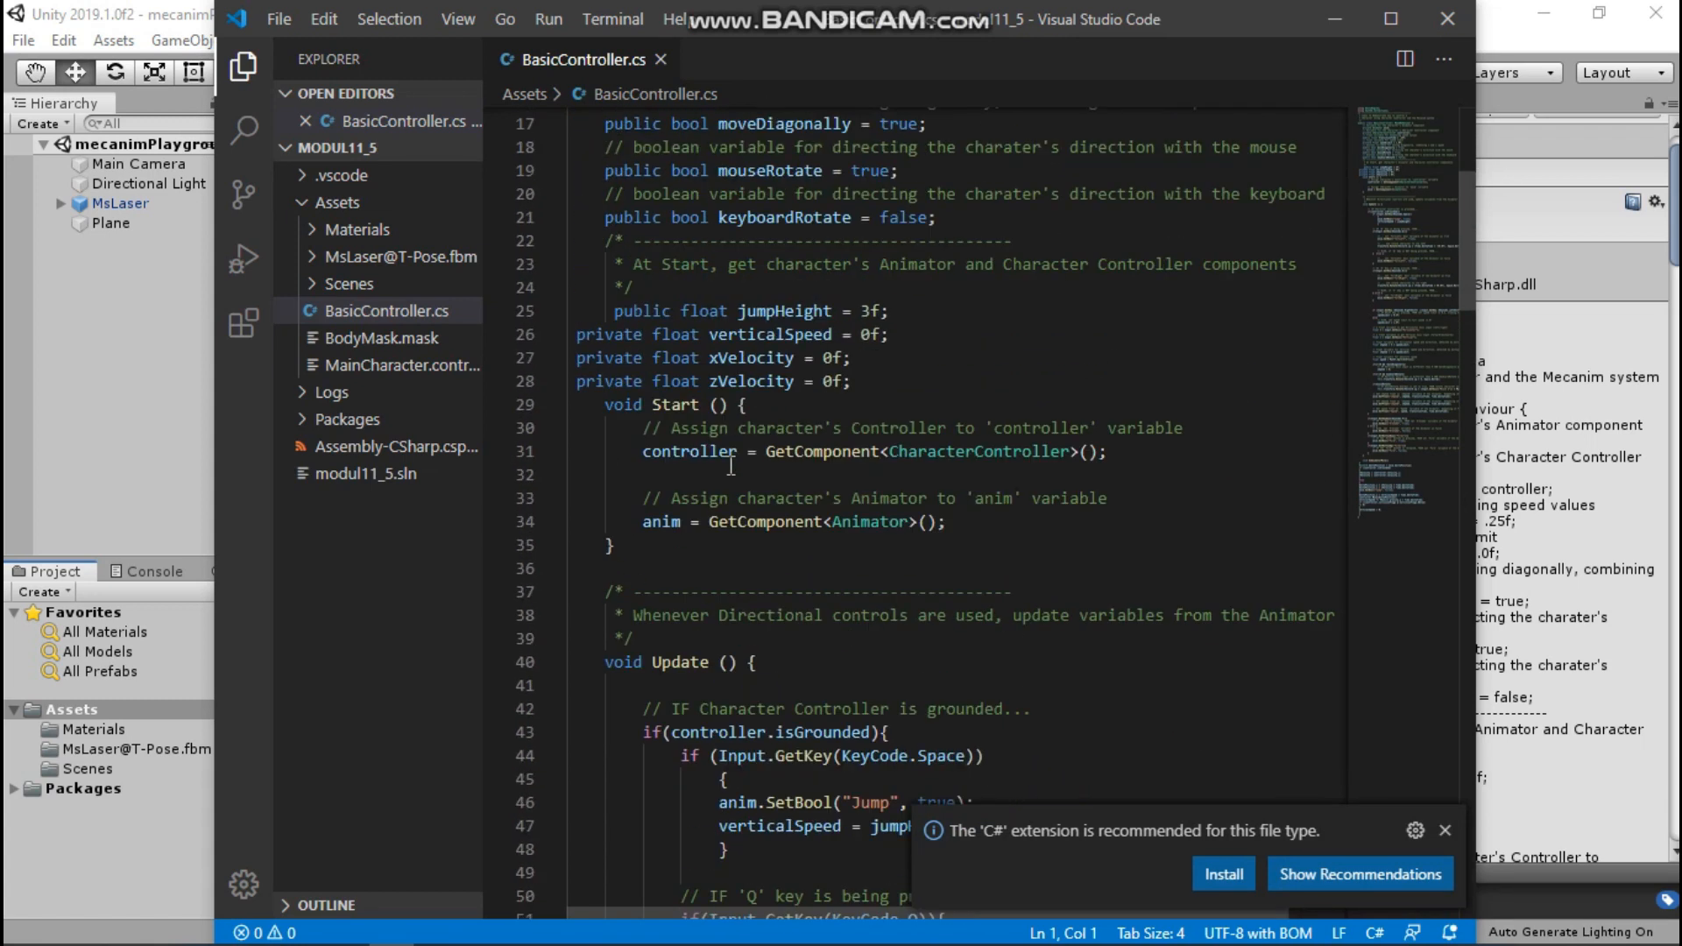
click(609, 311)
click(885, 377)
drag(885, 376, 527, 313)
click(1177, 398)
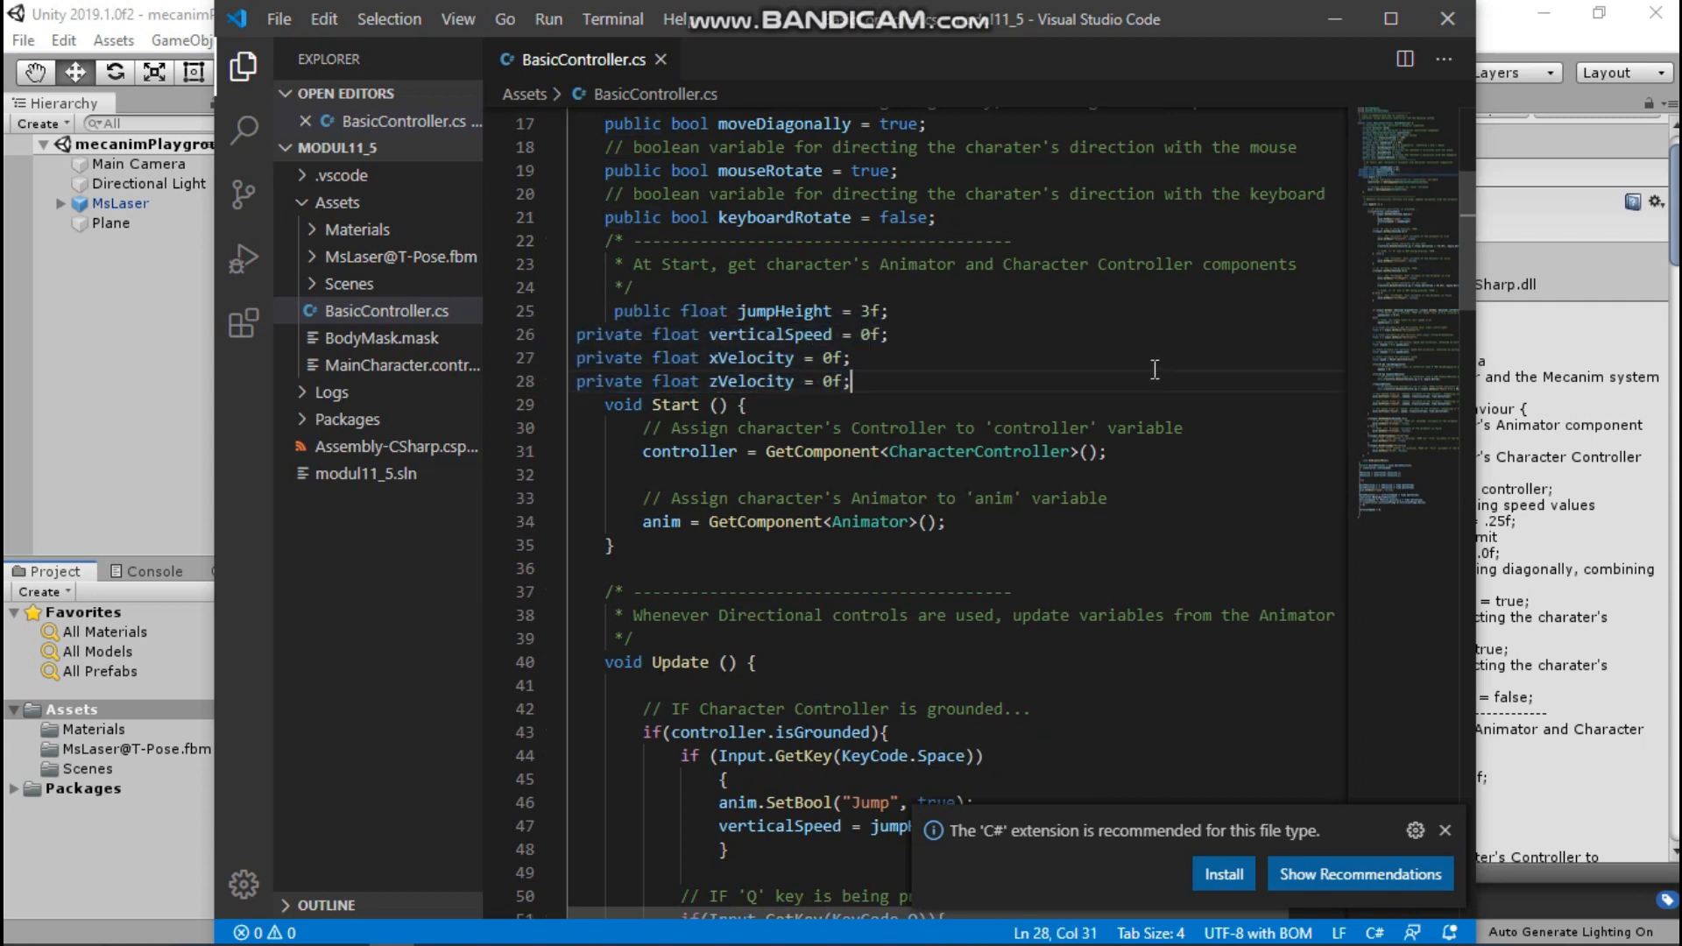
scroll(1177, 398, down, 10)
scroll(1113, 402, down, 2)
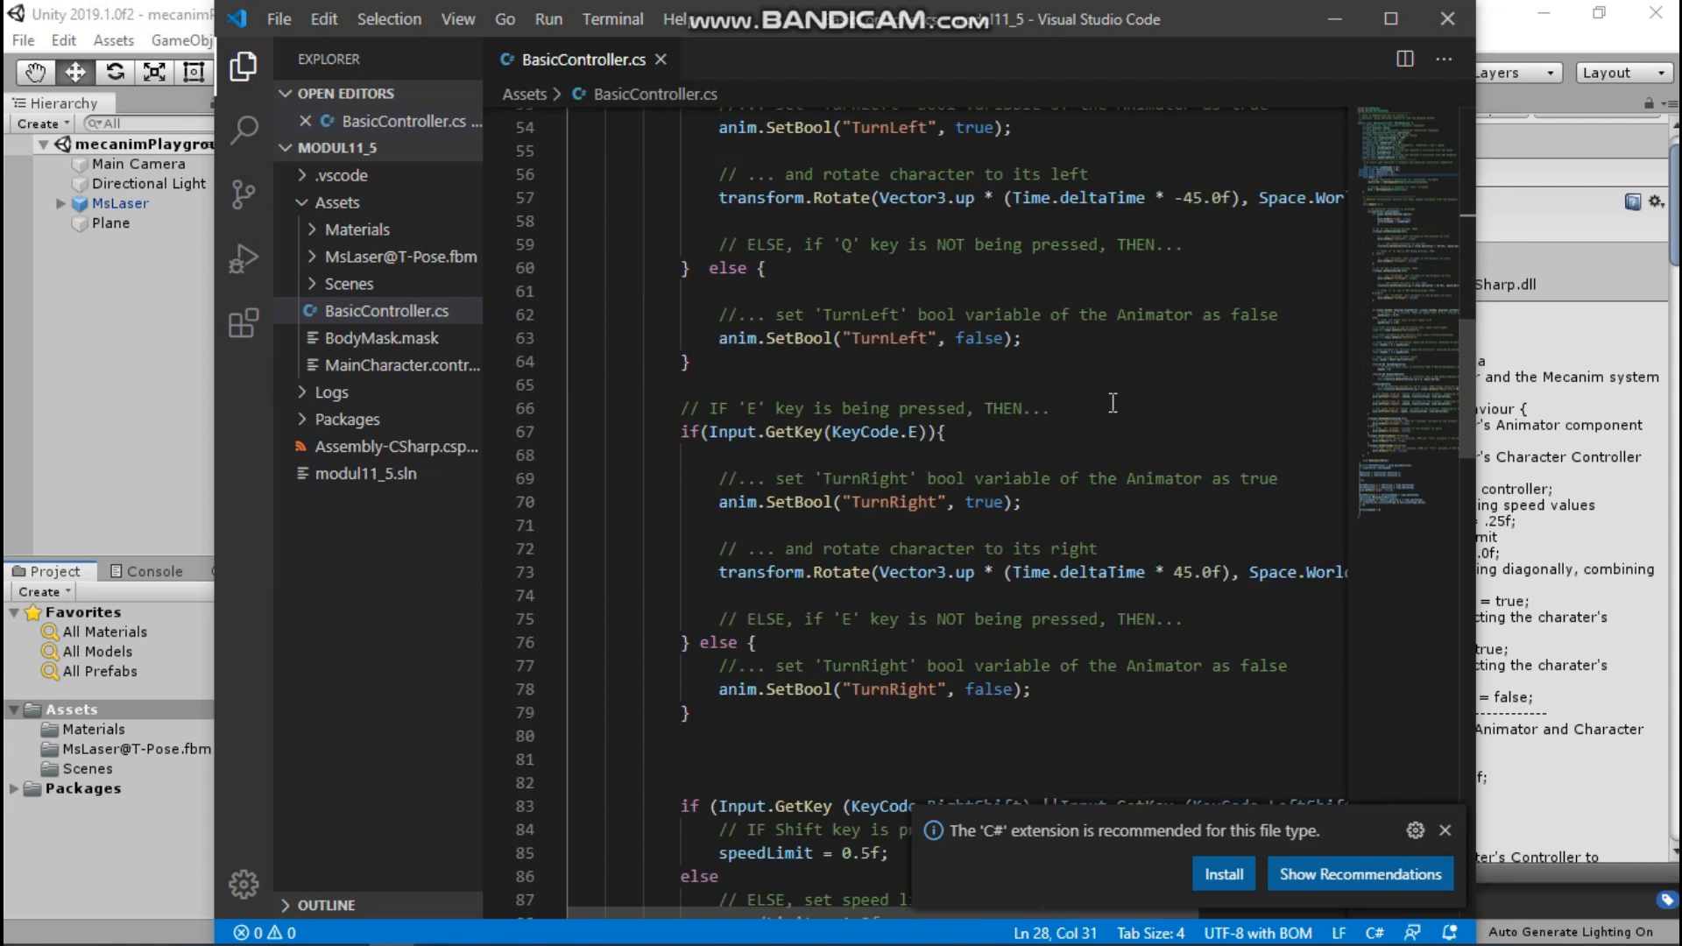
click(1443, 18)
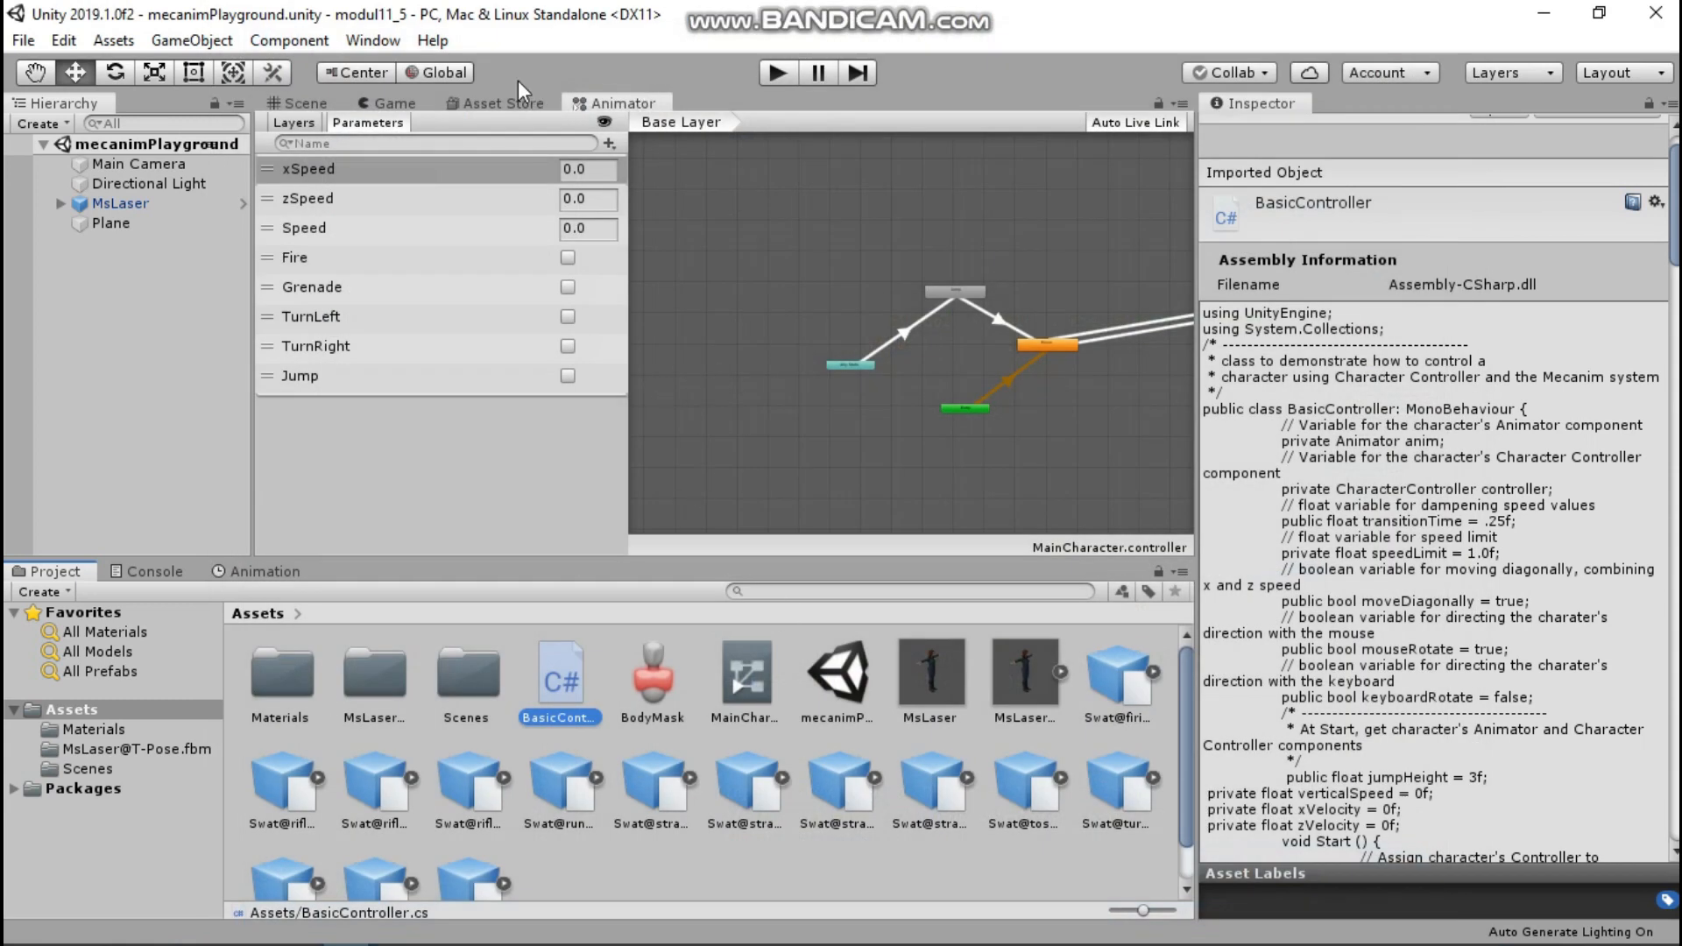
- Show the Game view, maximize it, and restore it to its normal size
click(394, 105)
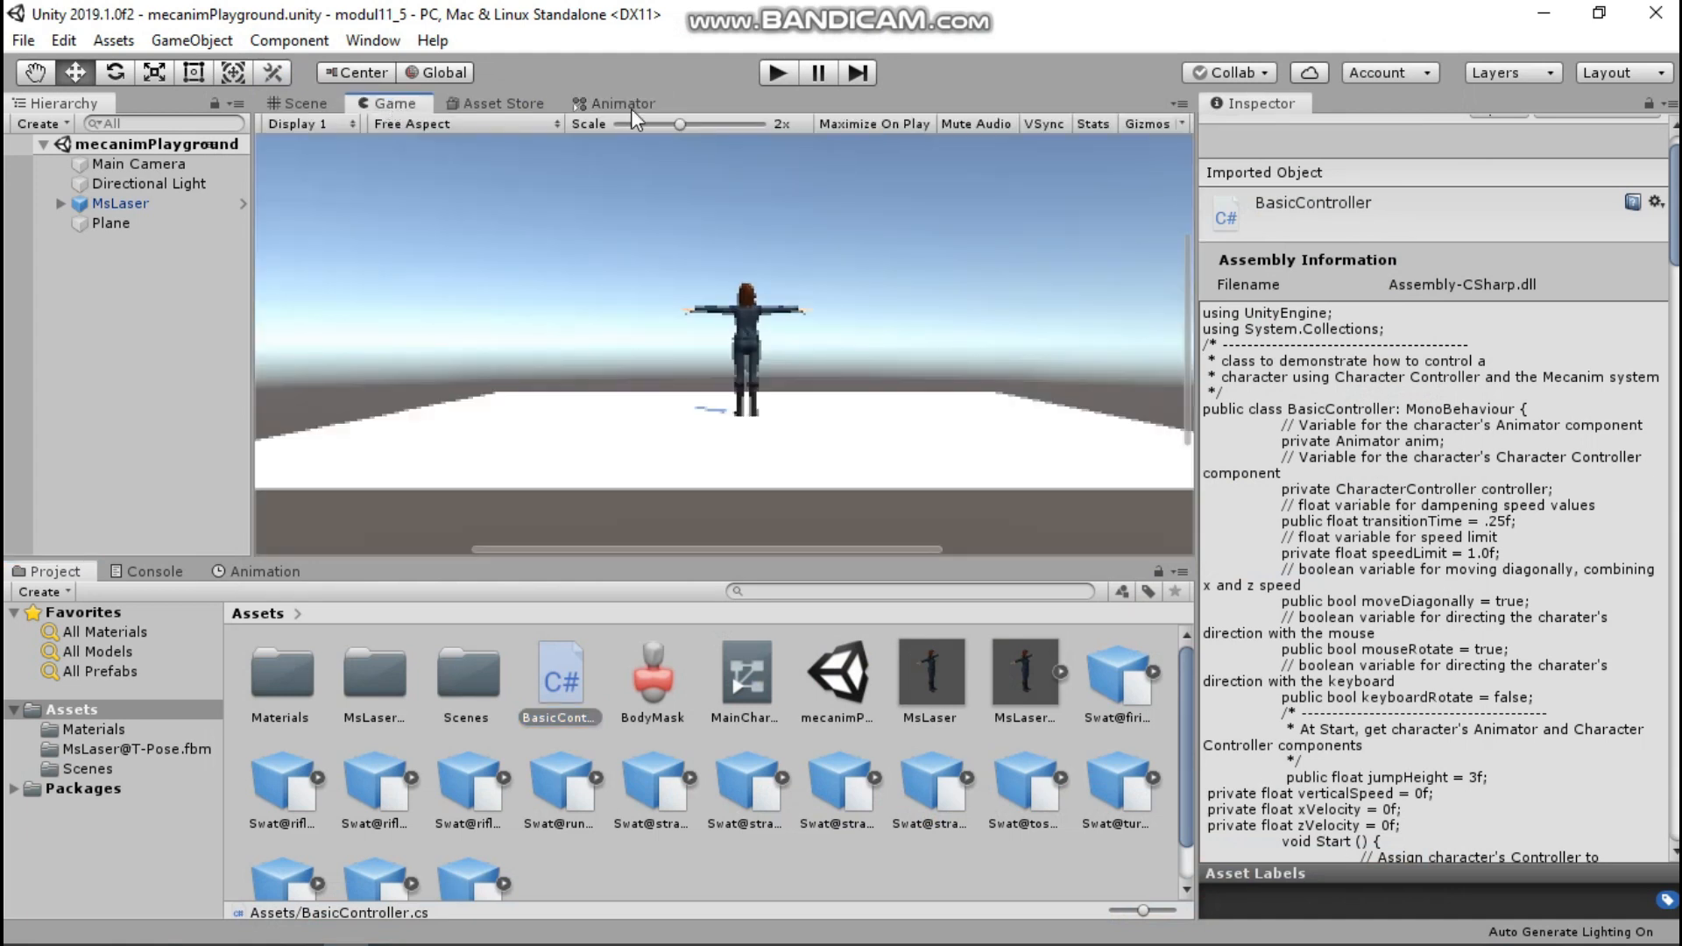
click(1181, 105)
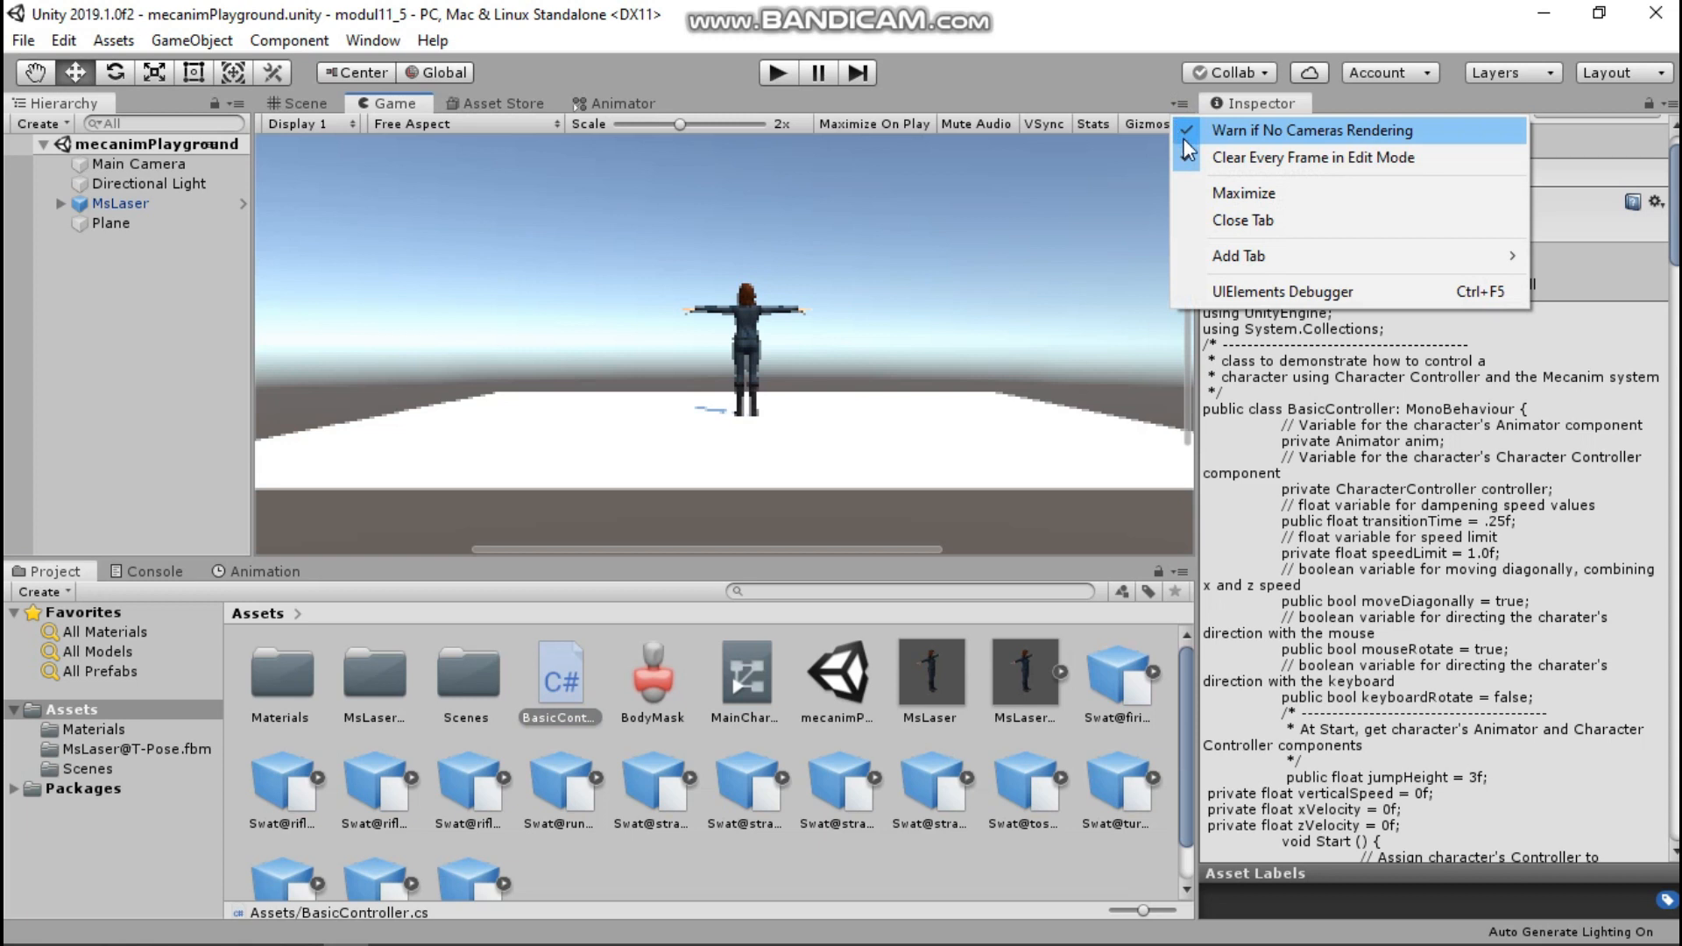
click(1207, 192)
click(1671, 103)
click(1530, 195)
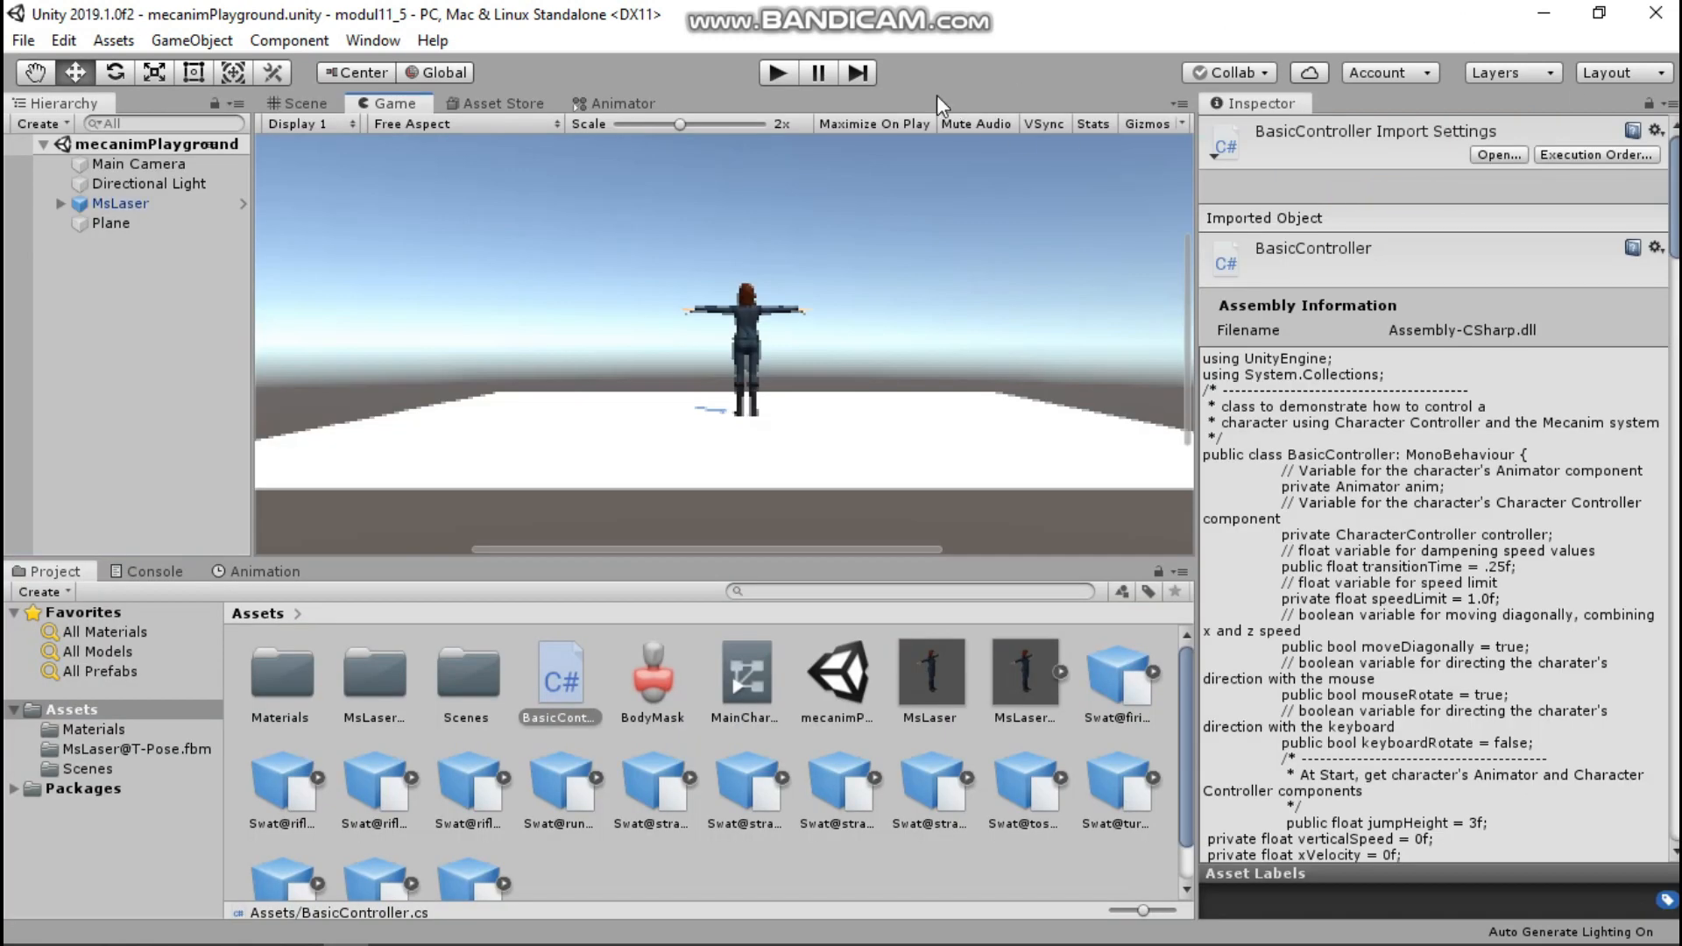
- Run the scene in play mode, test the character's sideways movement, forward movement and jumping, and stop it
click(779, 74)
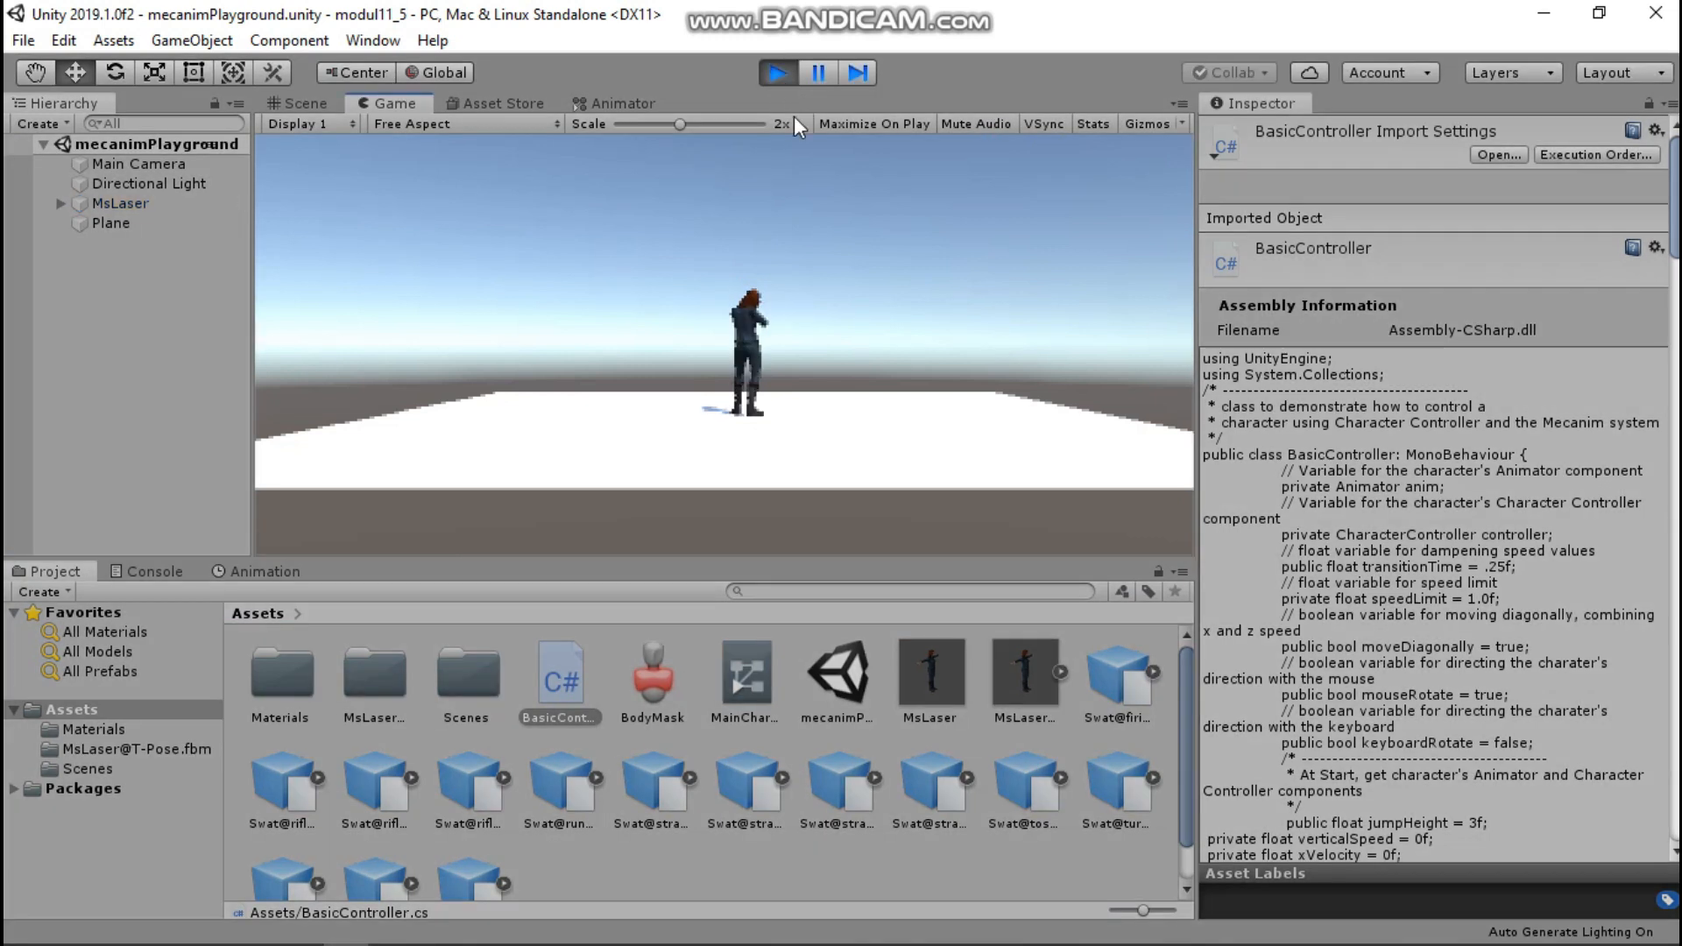
key(a)
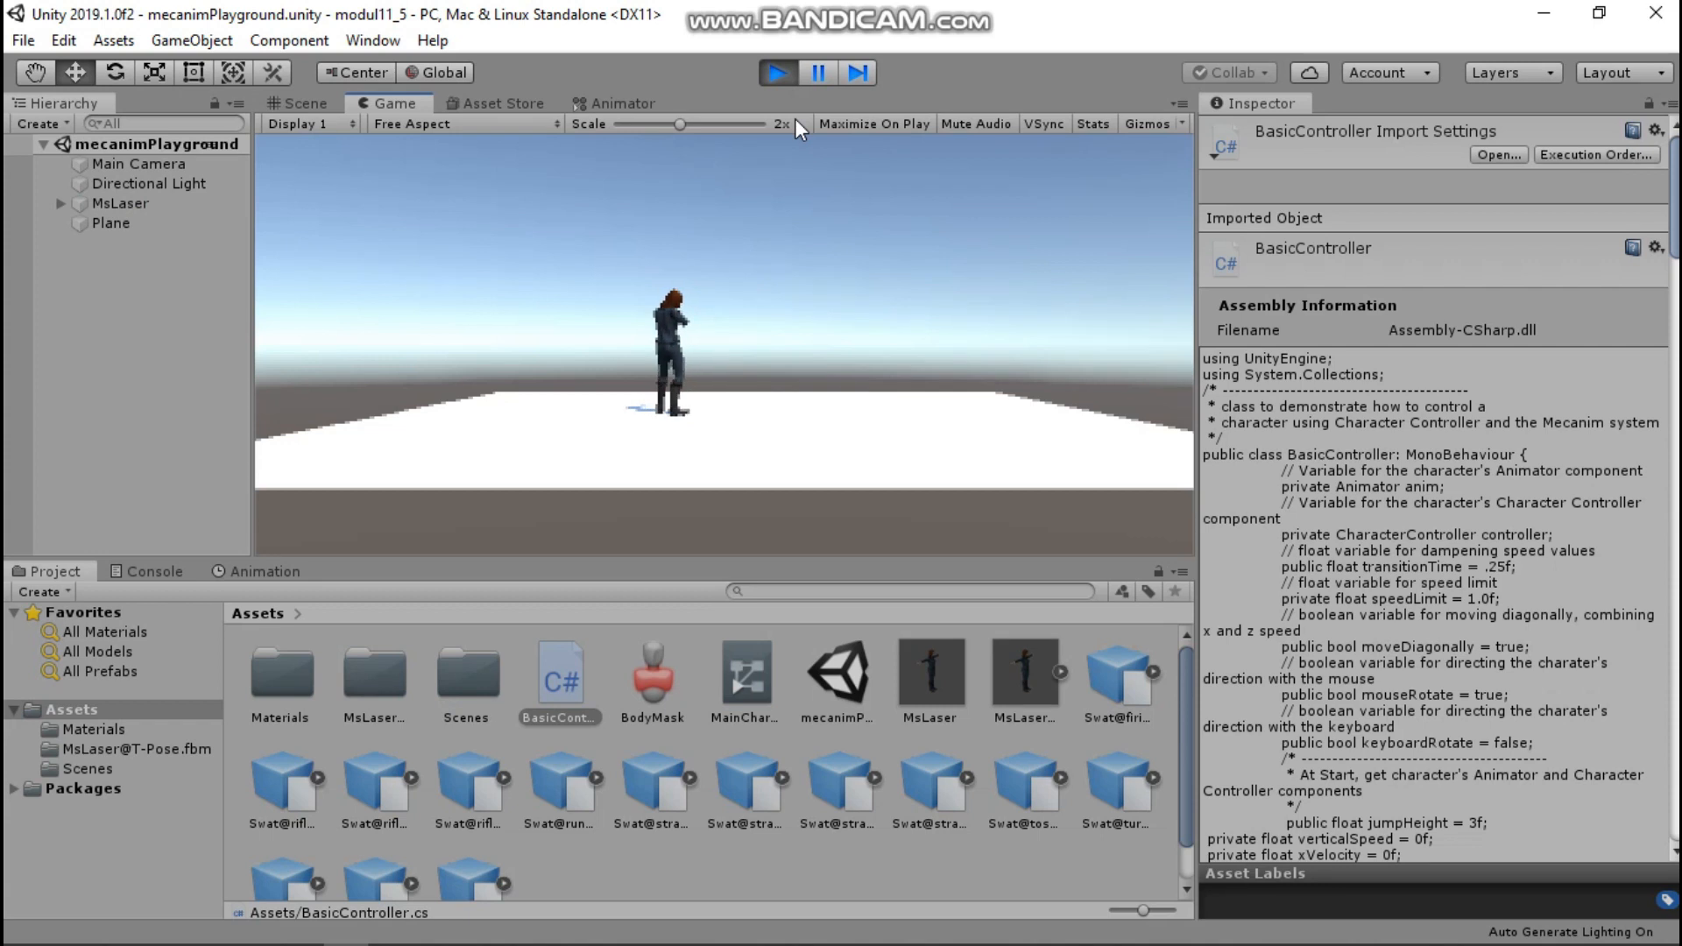
key(d)
key(d)
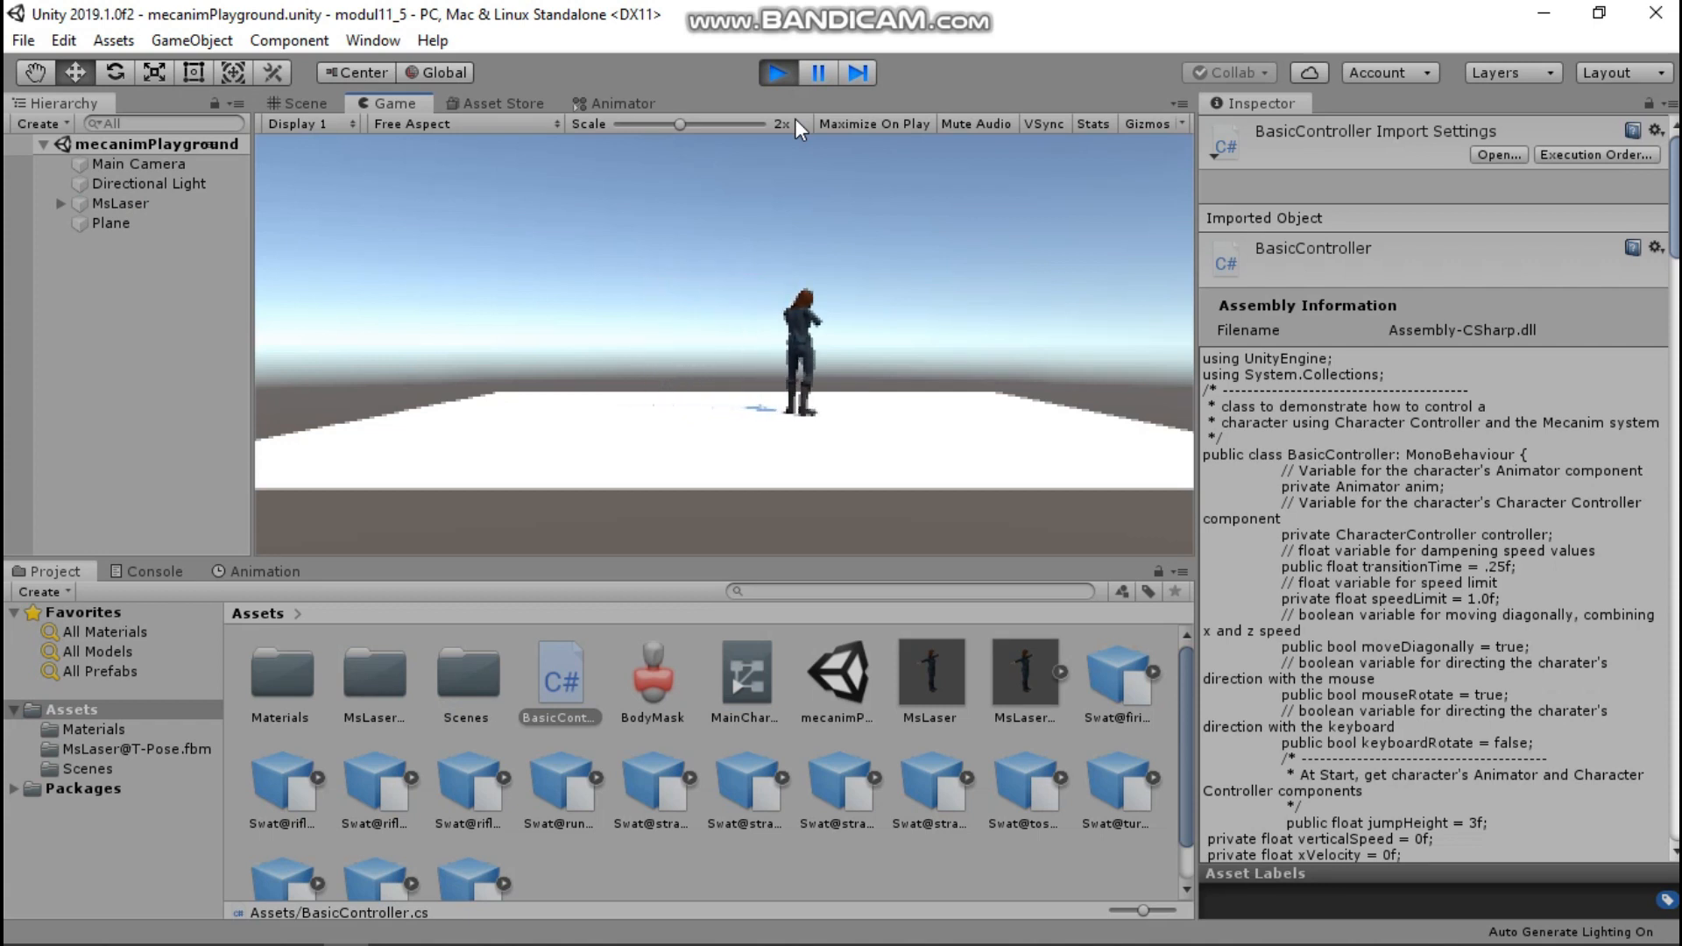
key(space)
key(a)
key(a)
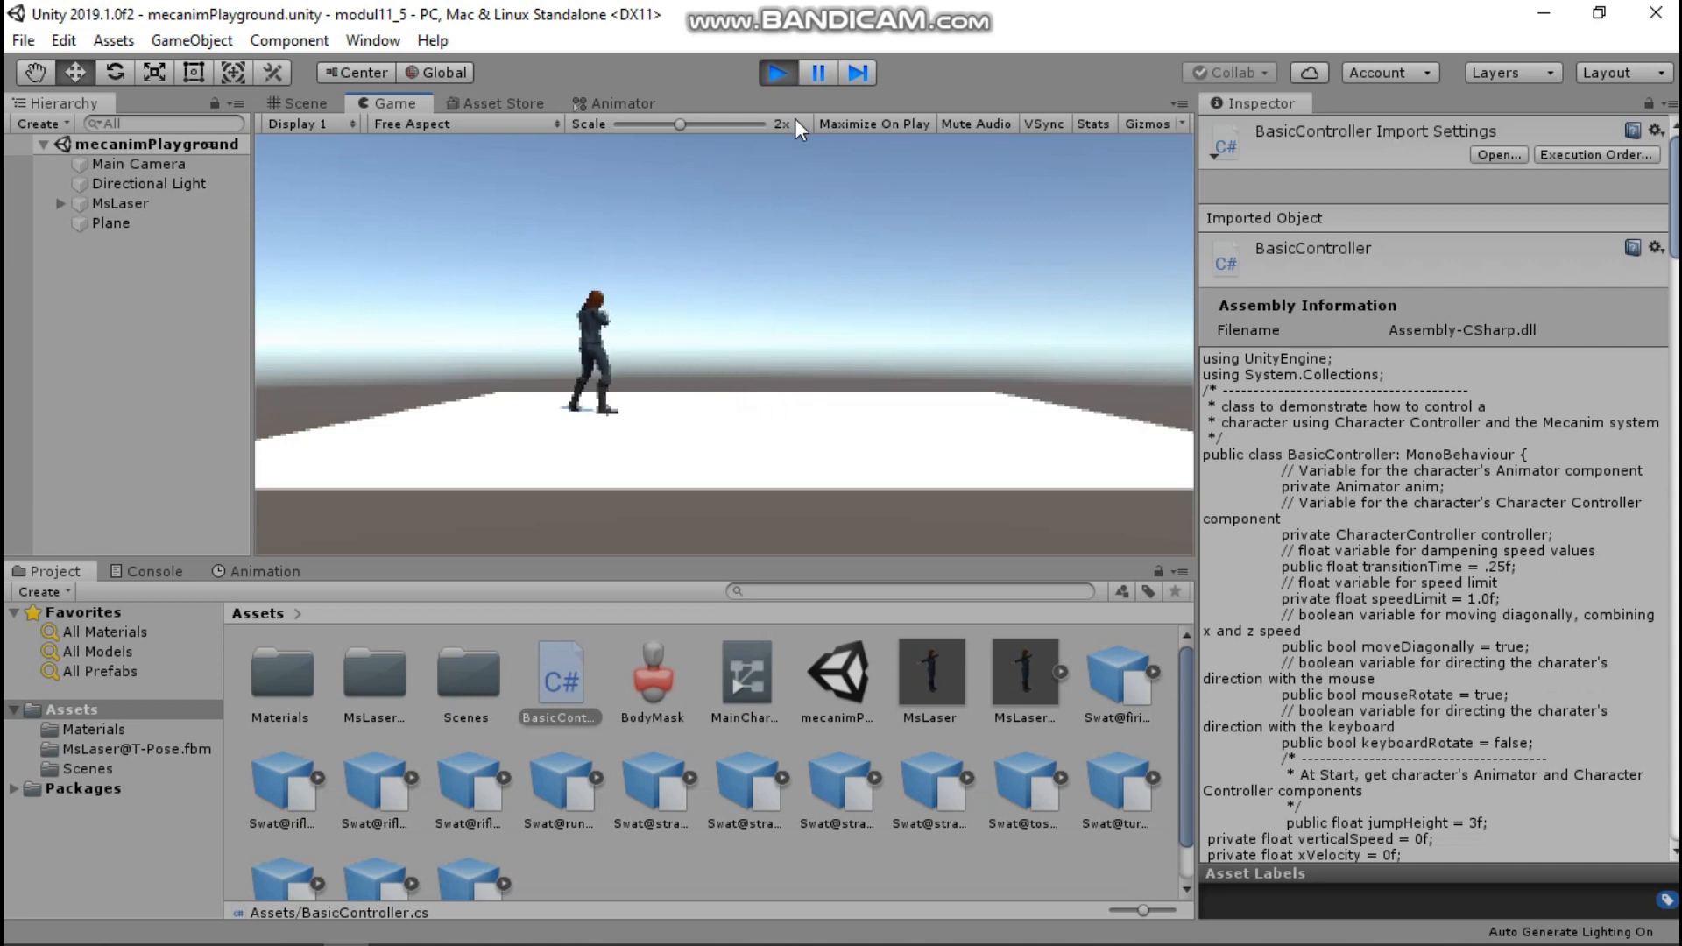
key(space)
key(space)
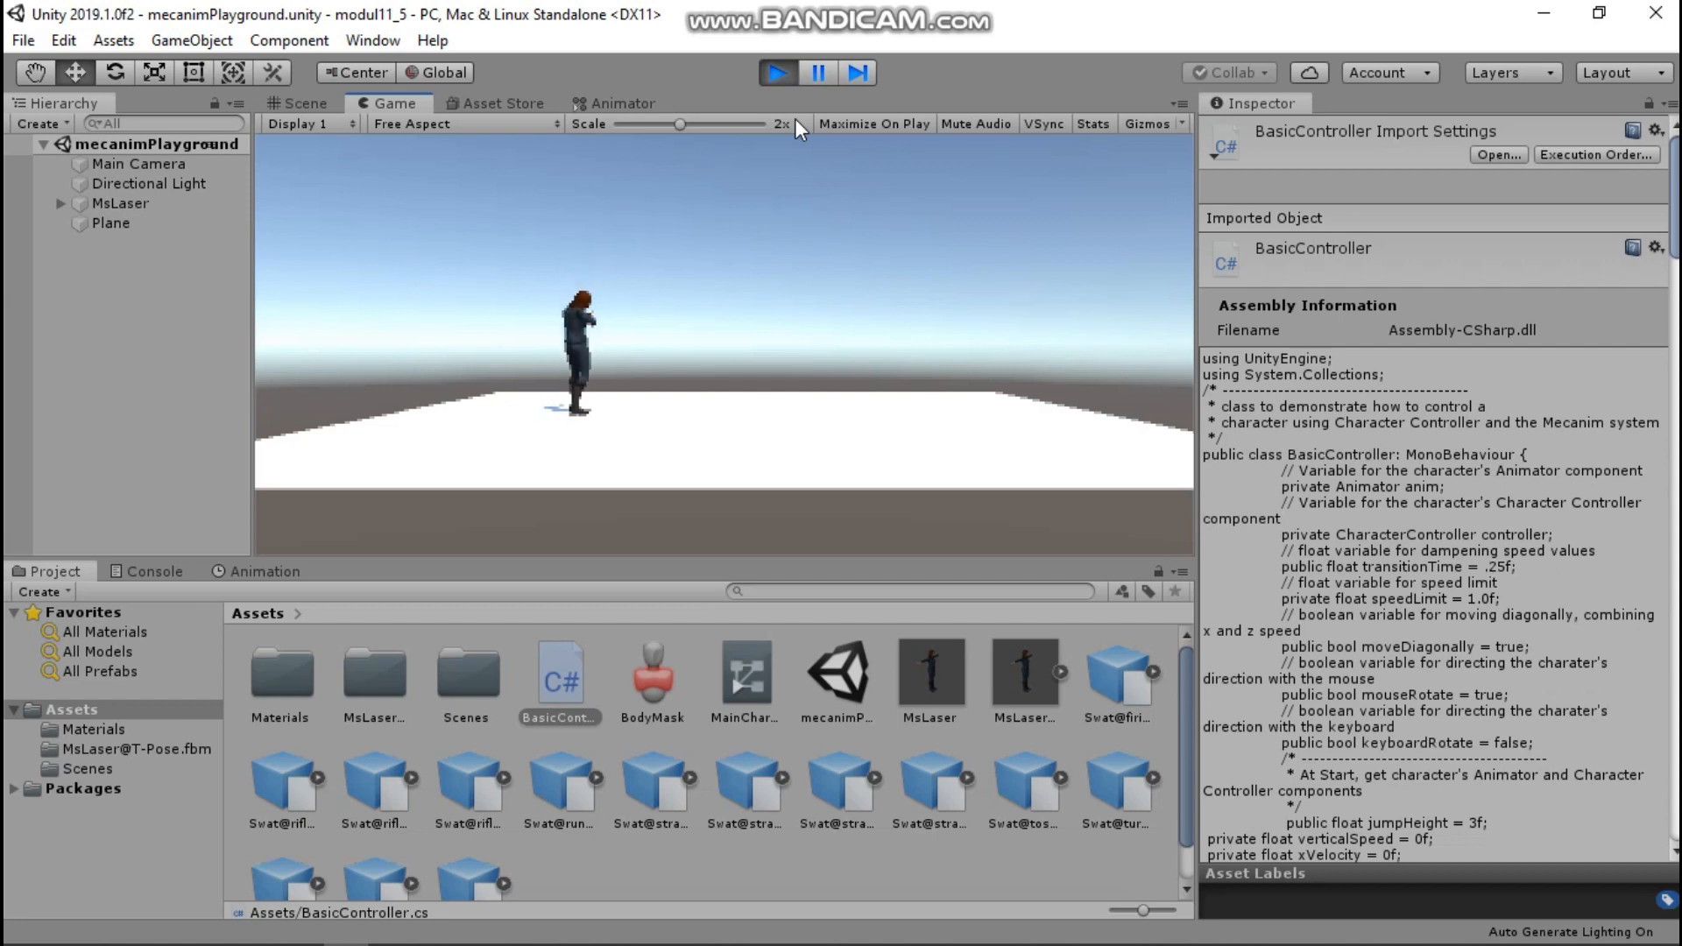
key(space)
key(space)
key(space)
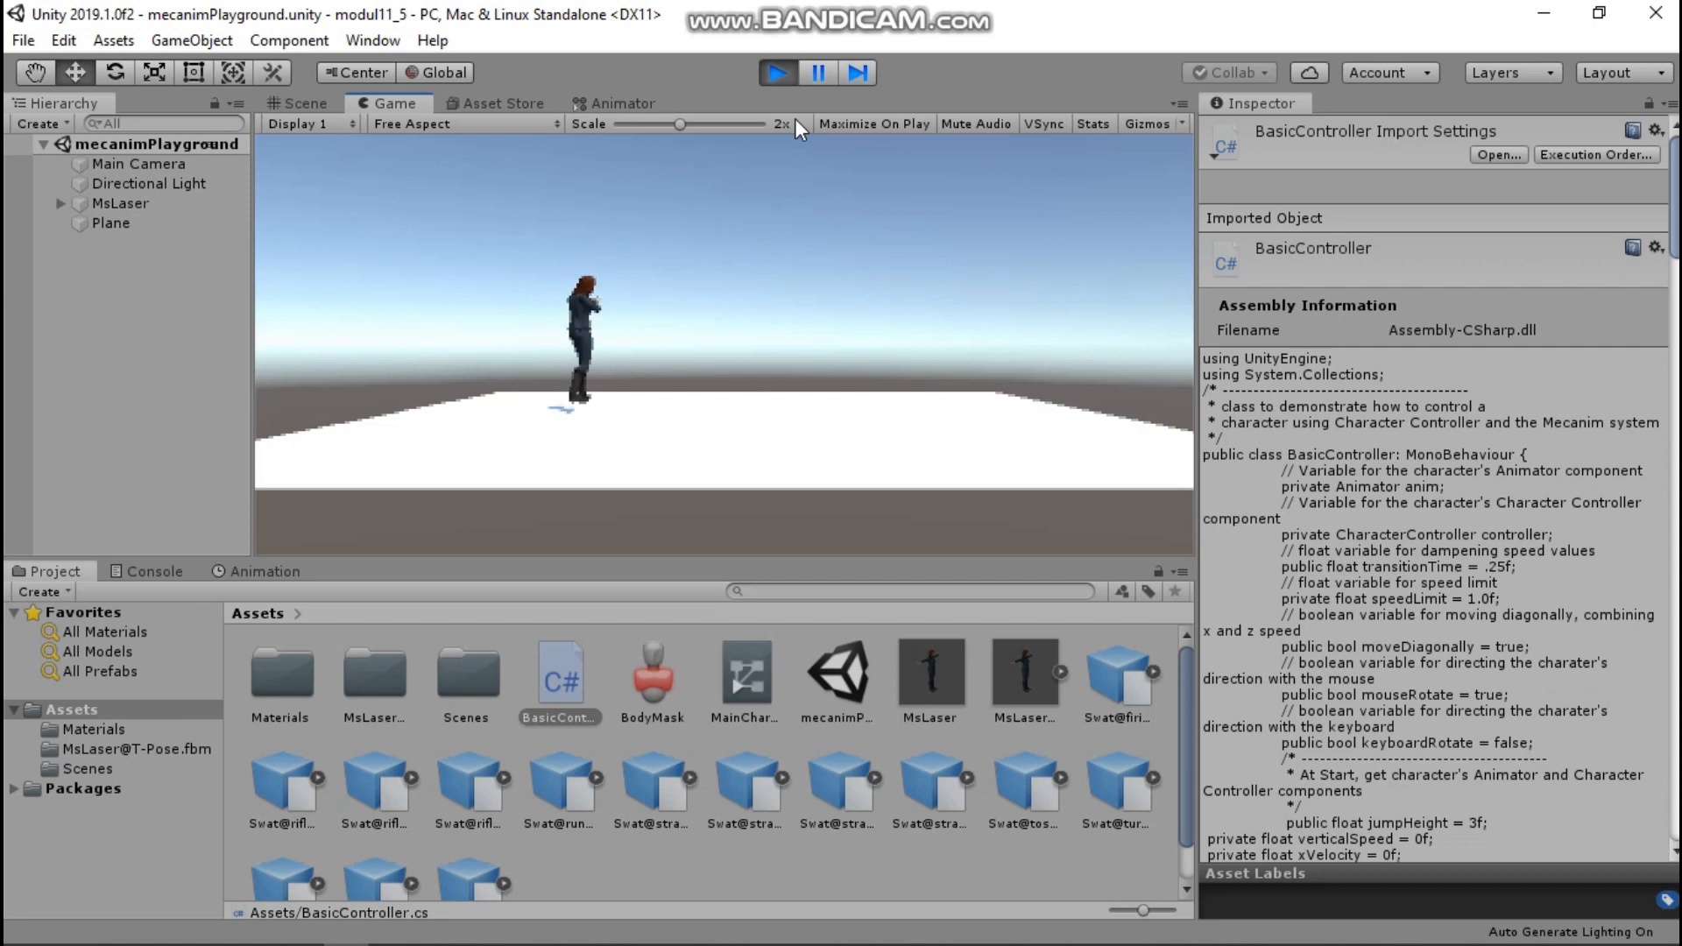
key(w)
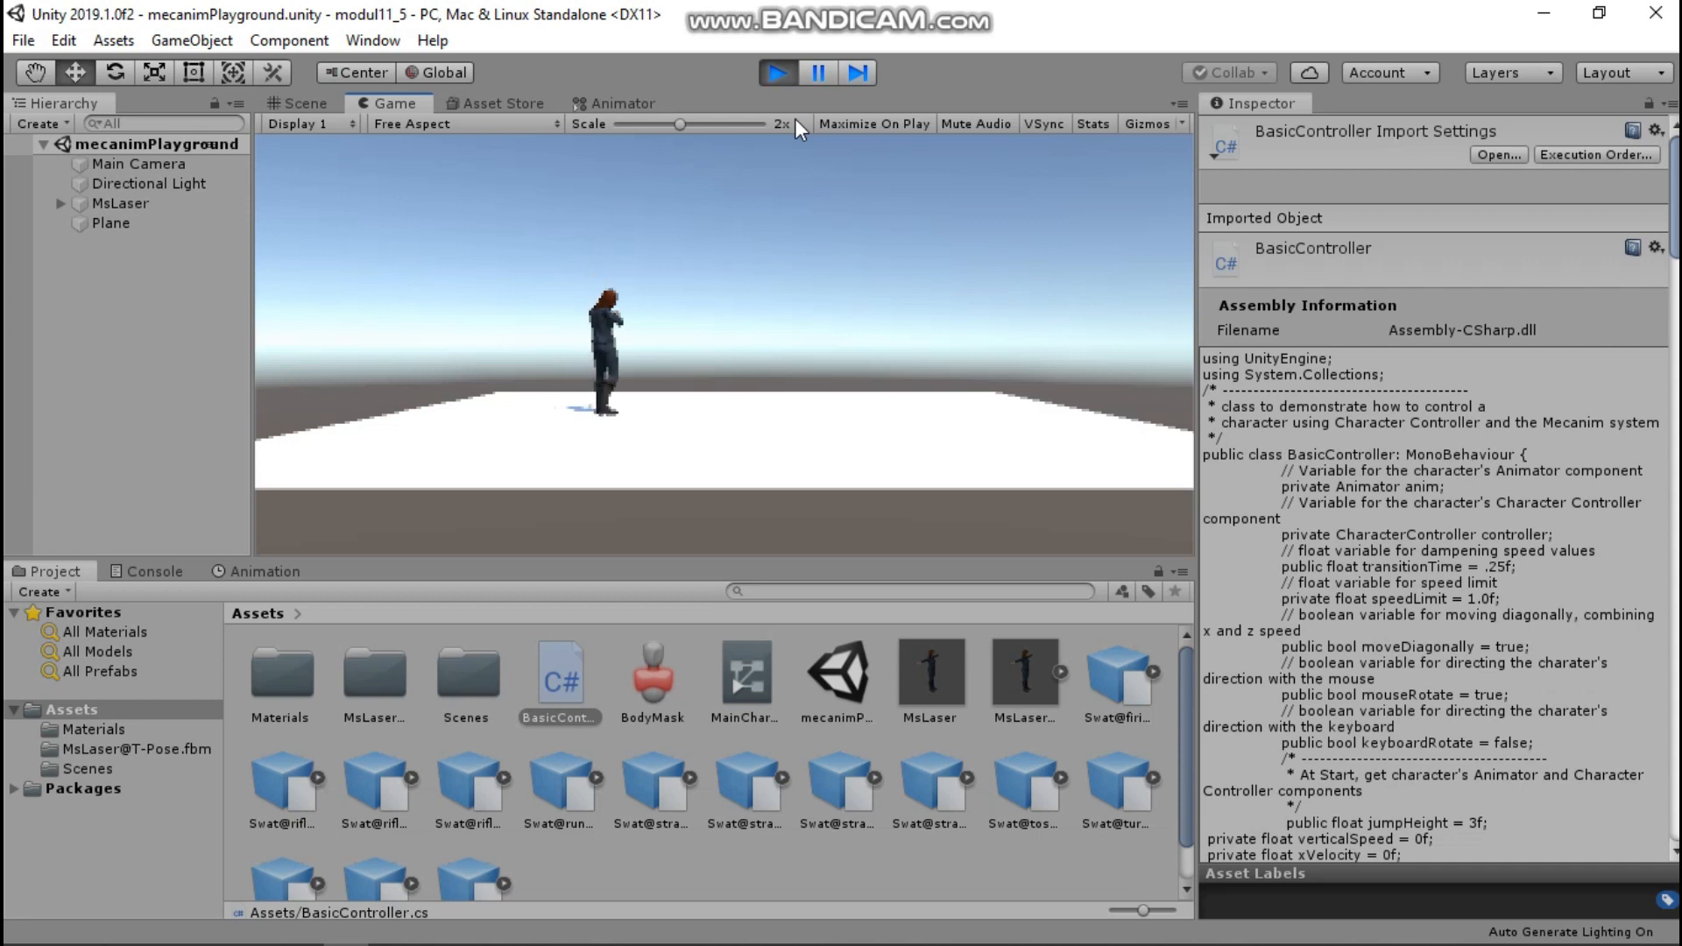
click(779, 73)
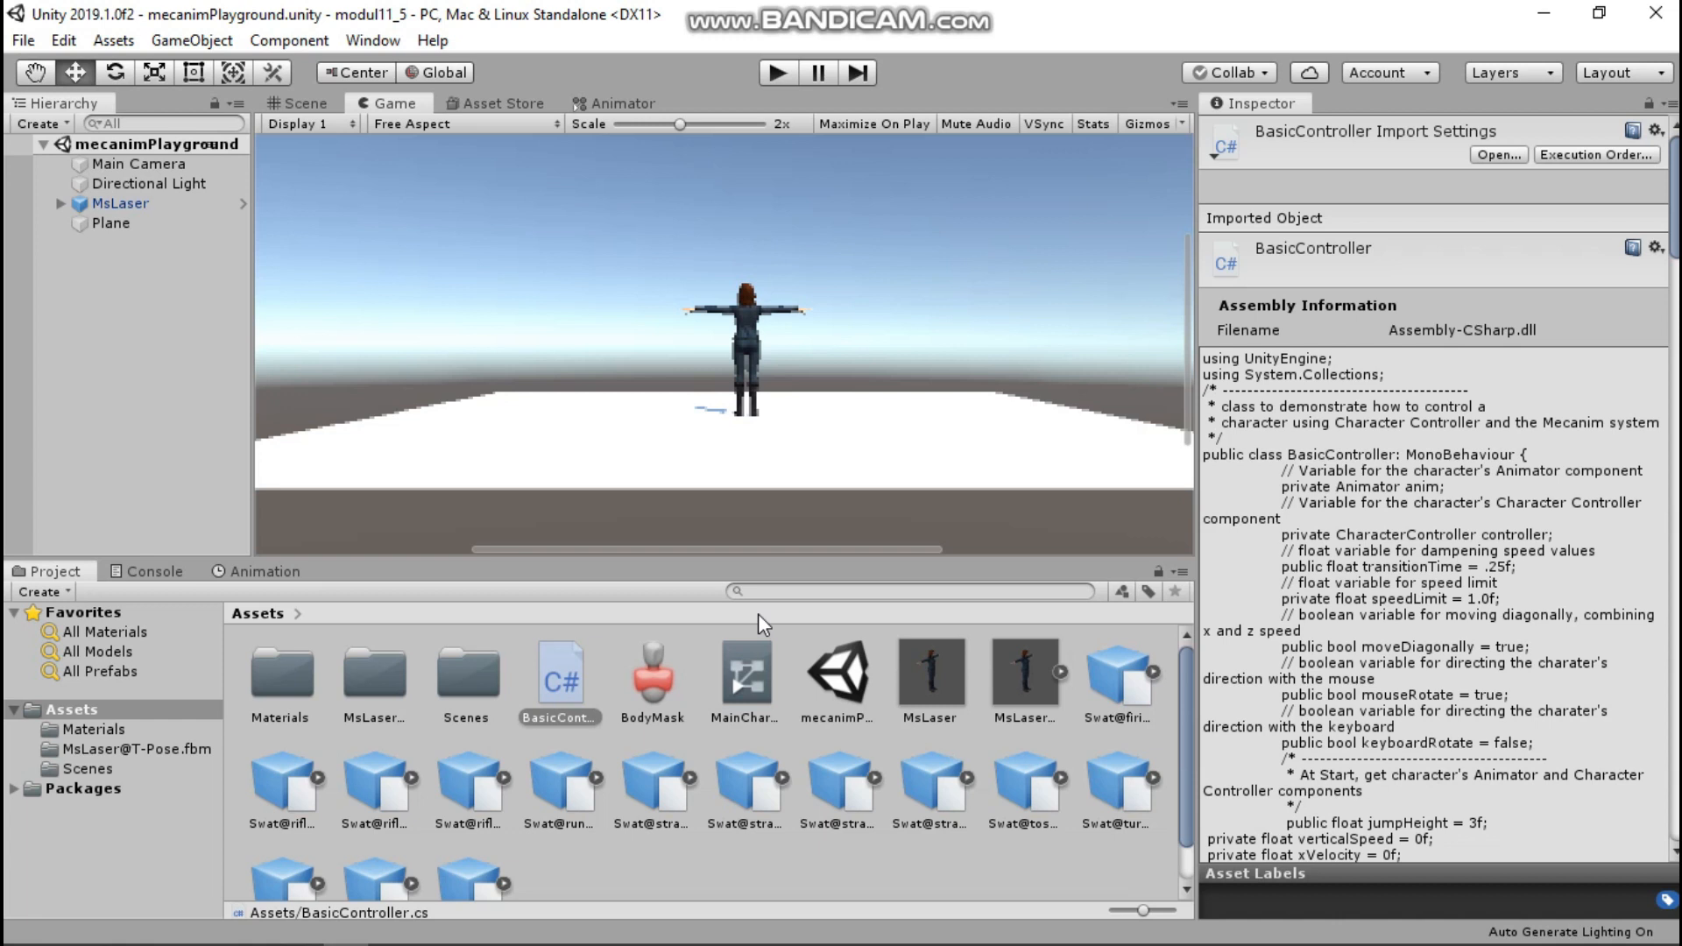
mouse_move(957, 11)
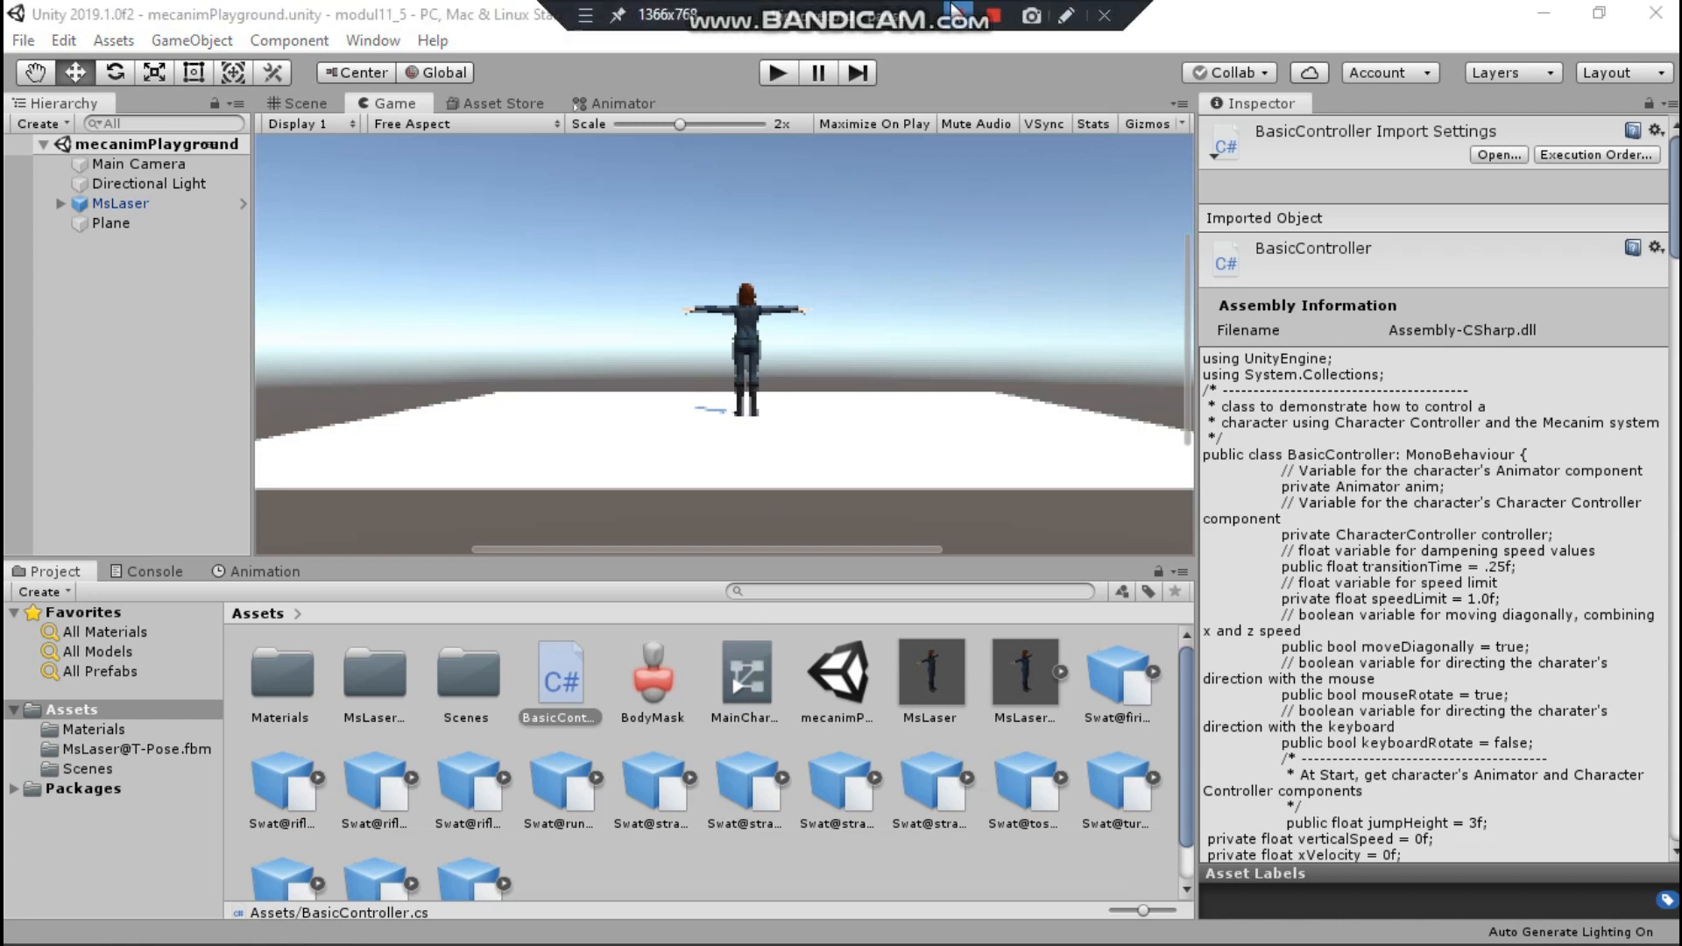